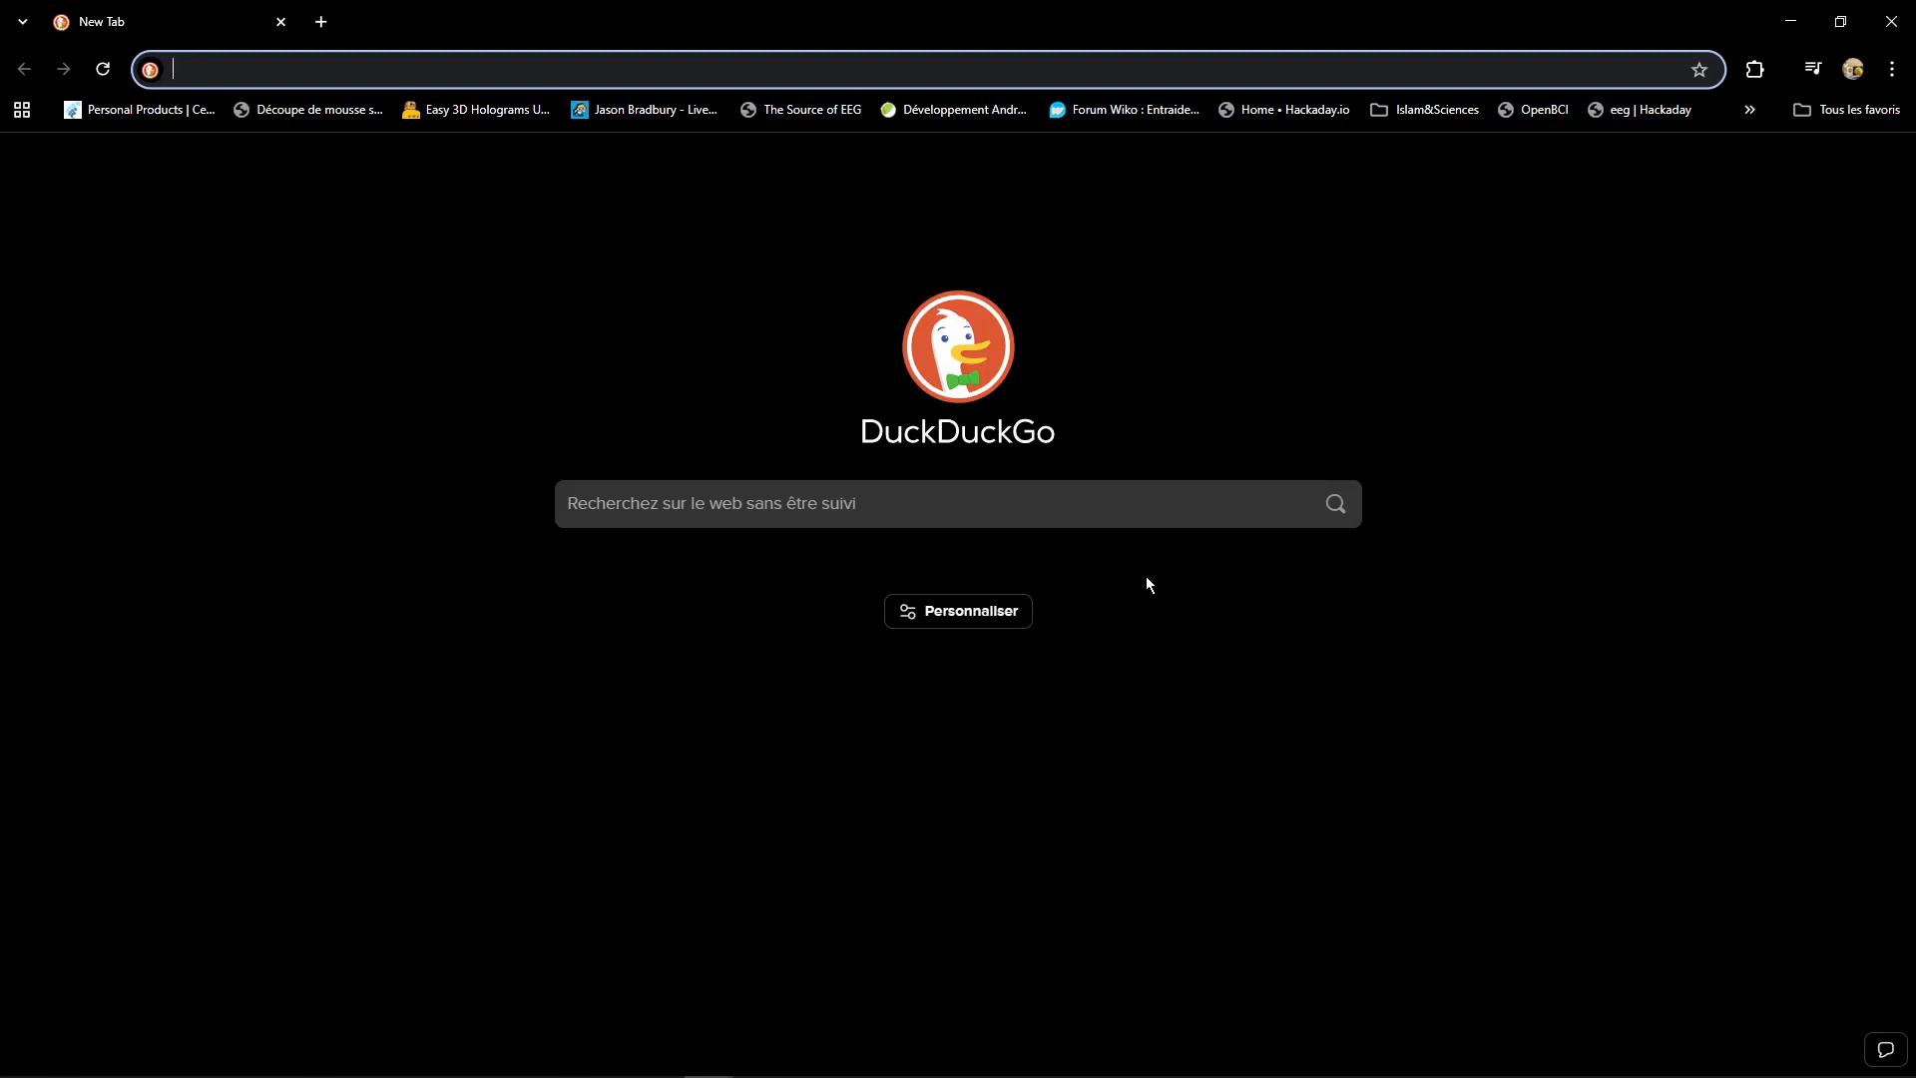
Step: Search the web for voiceflow.com and open the official Voiceflow website
click(1133, 522)
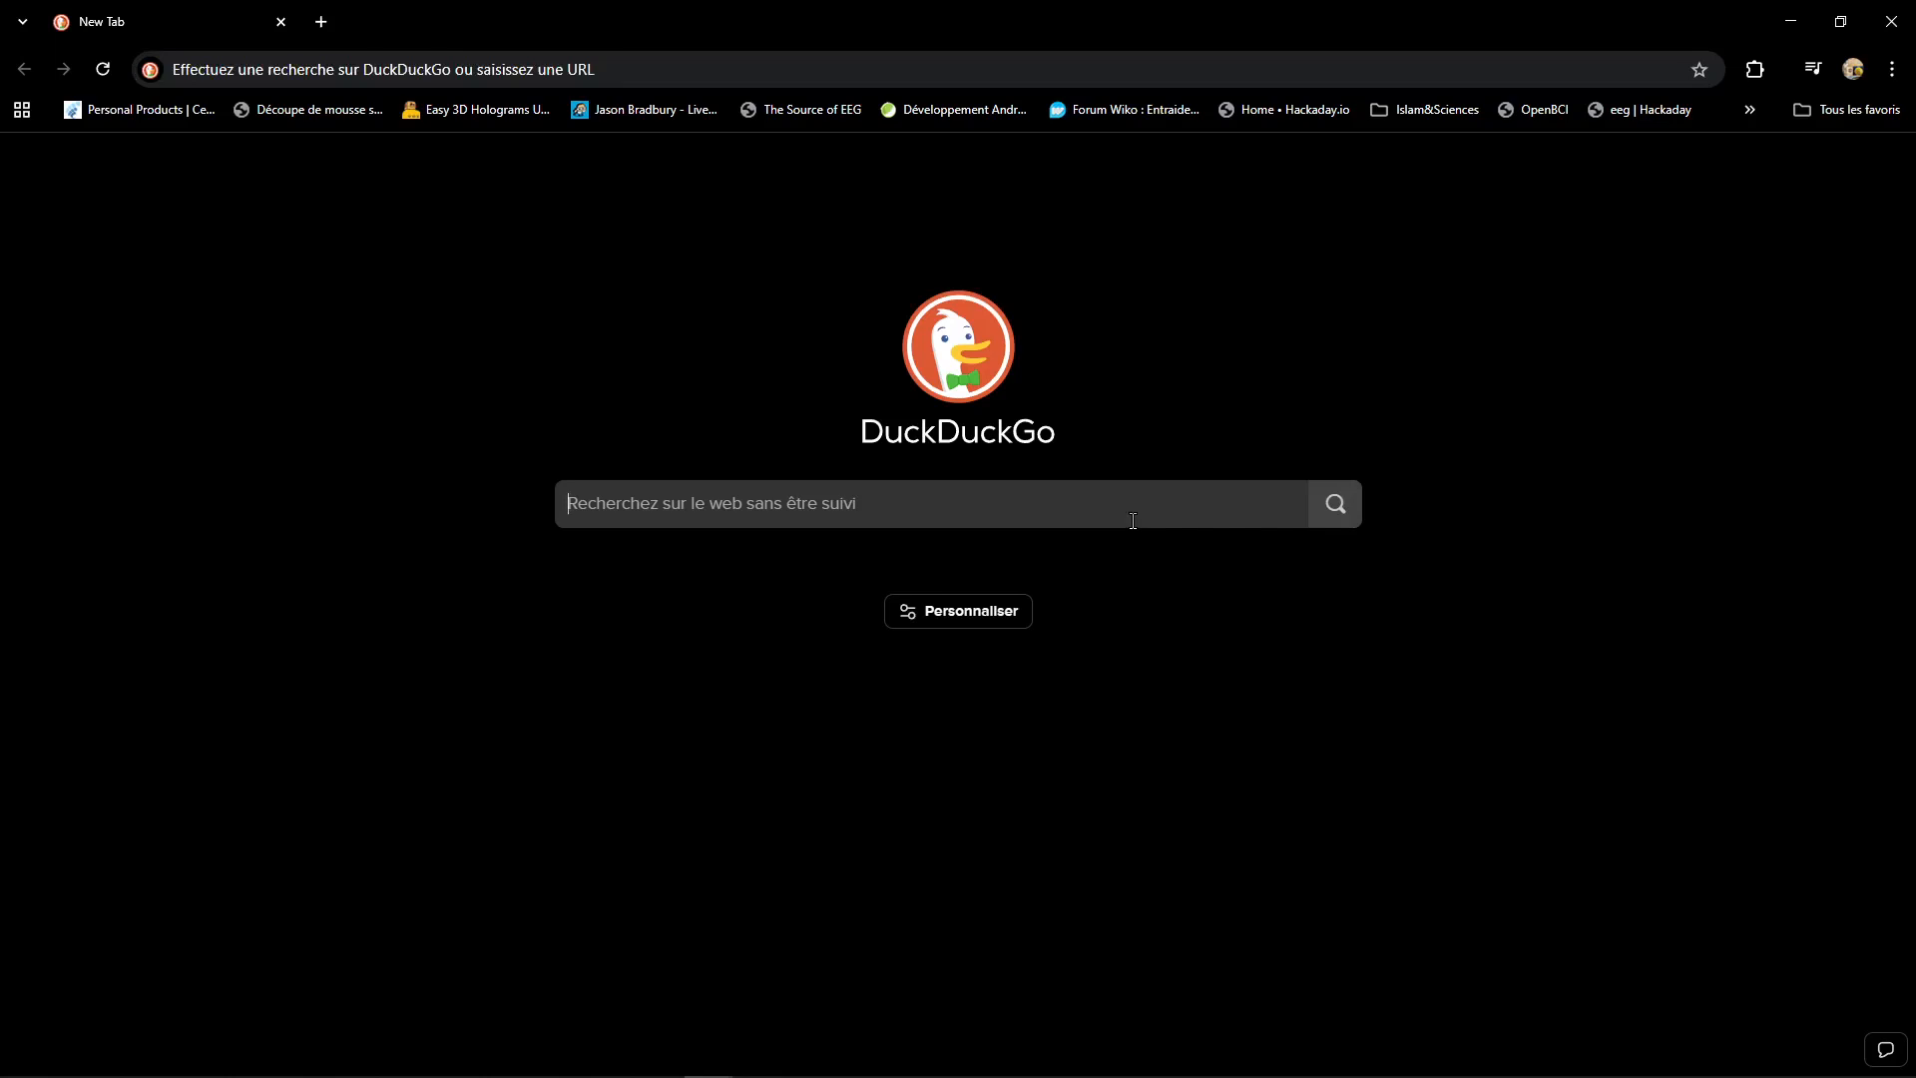
text(voic)
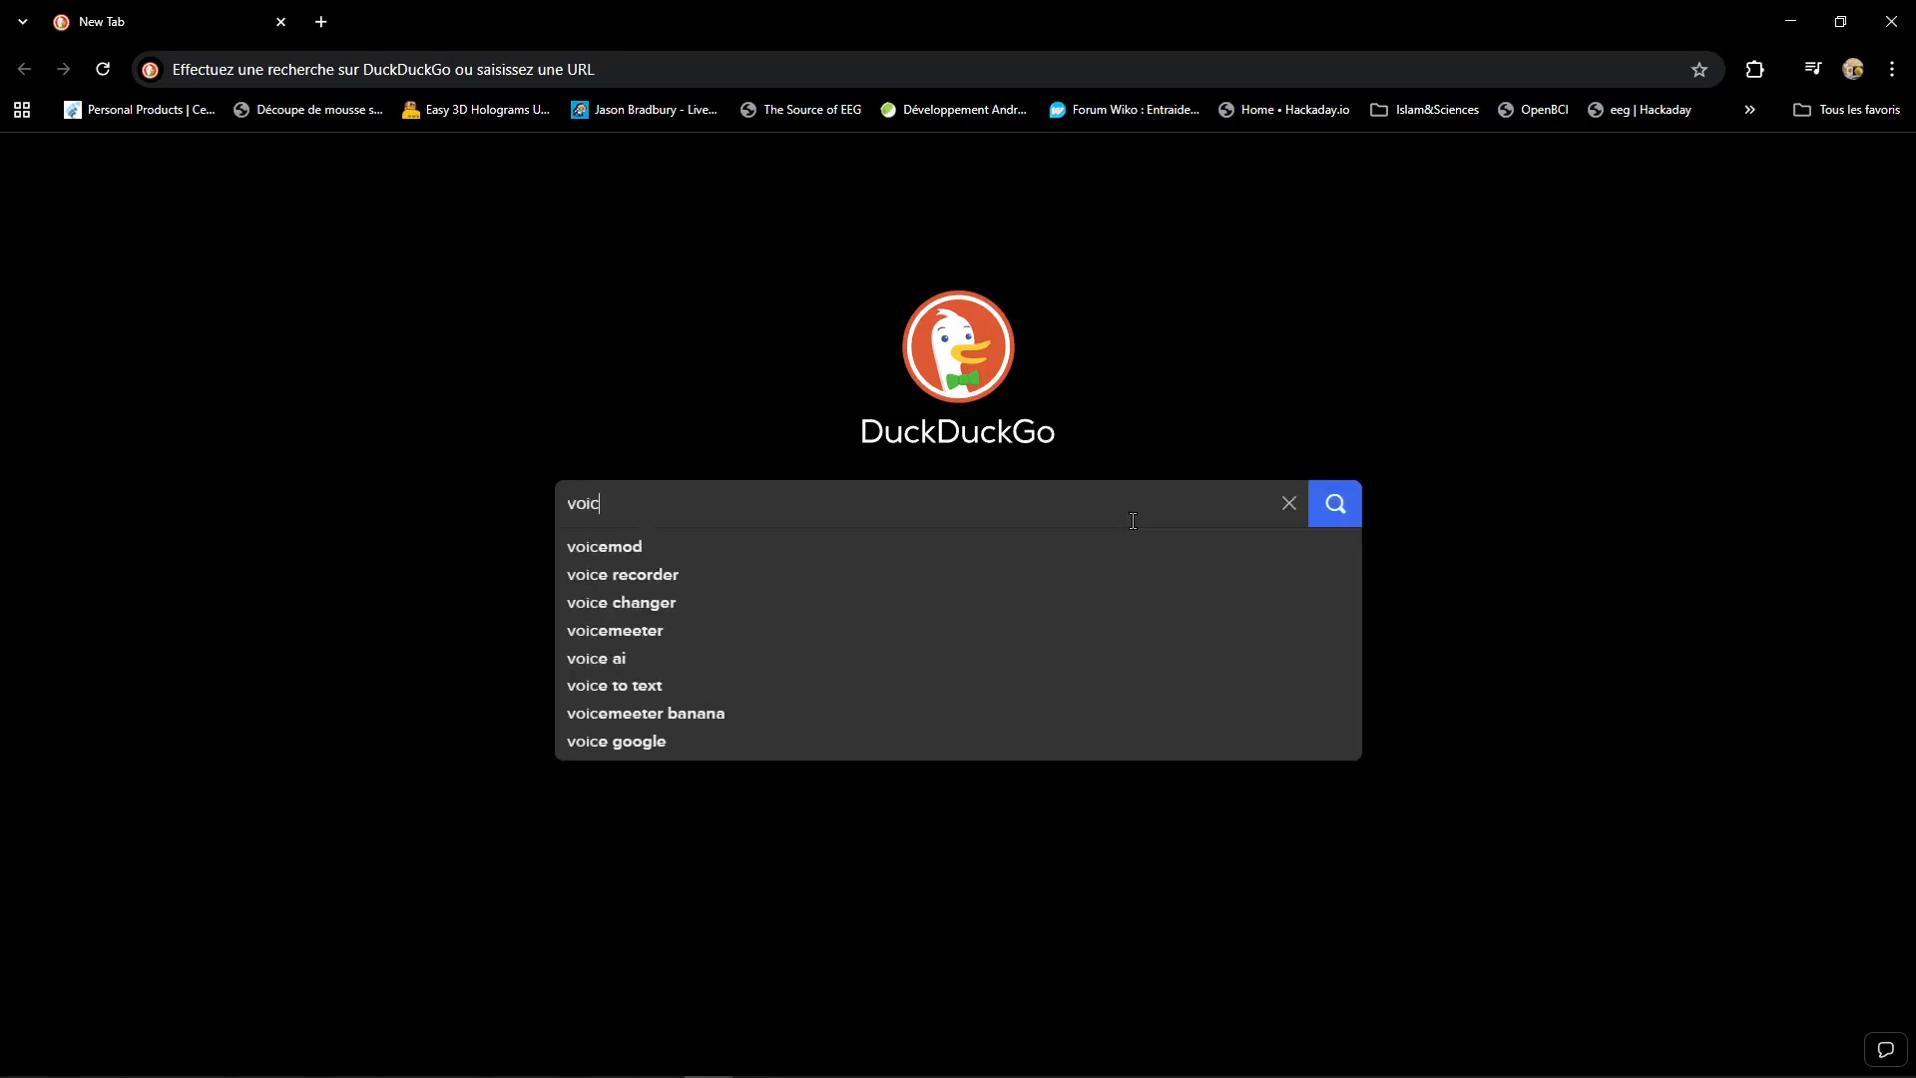
text(ef)
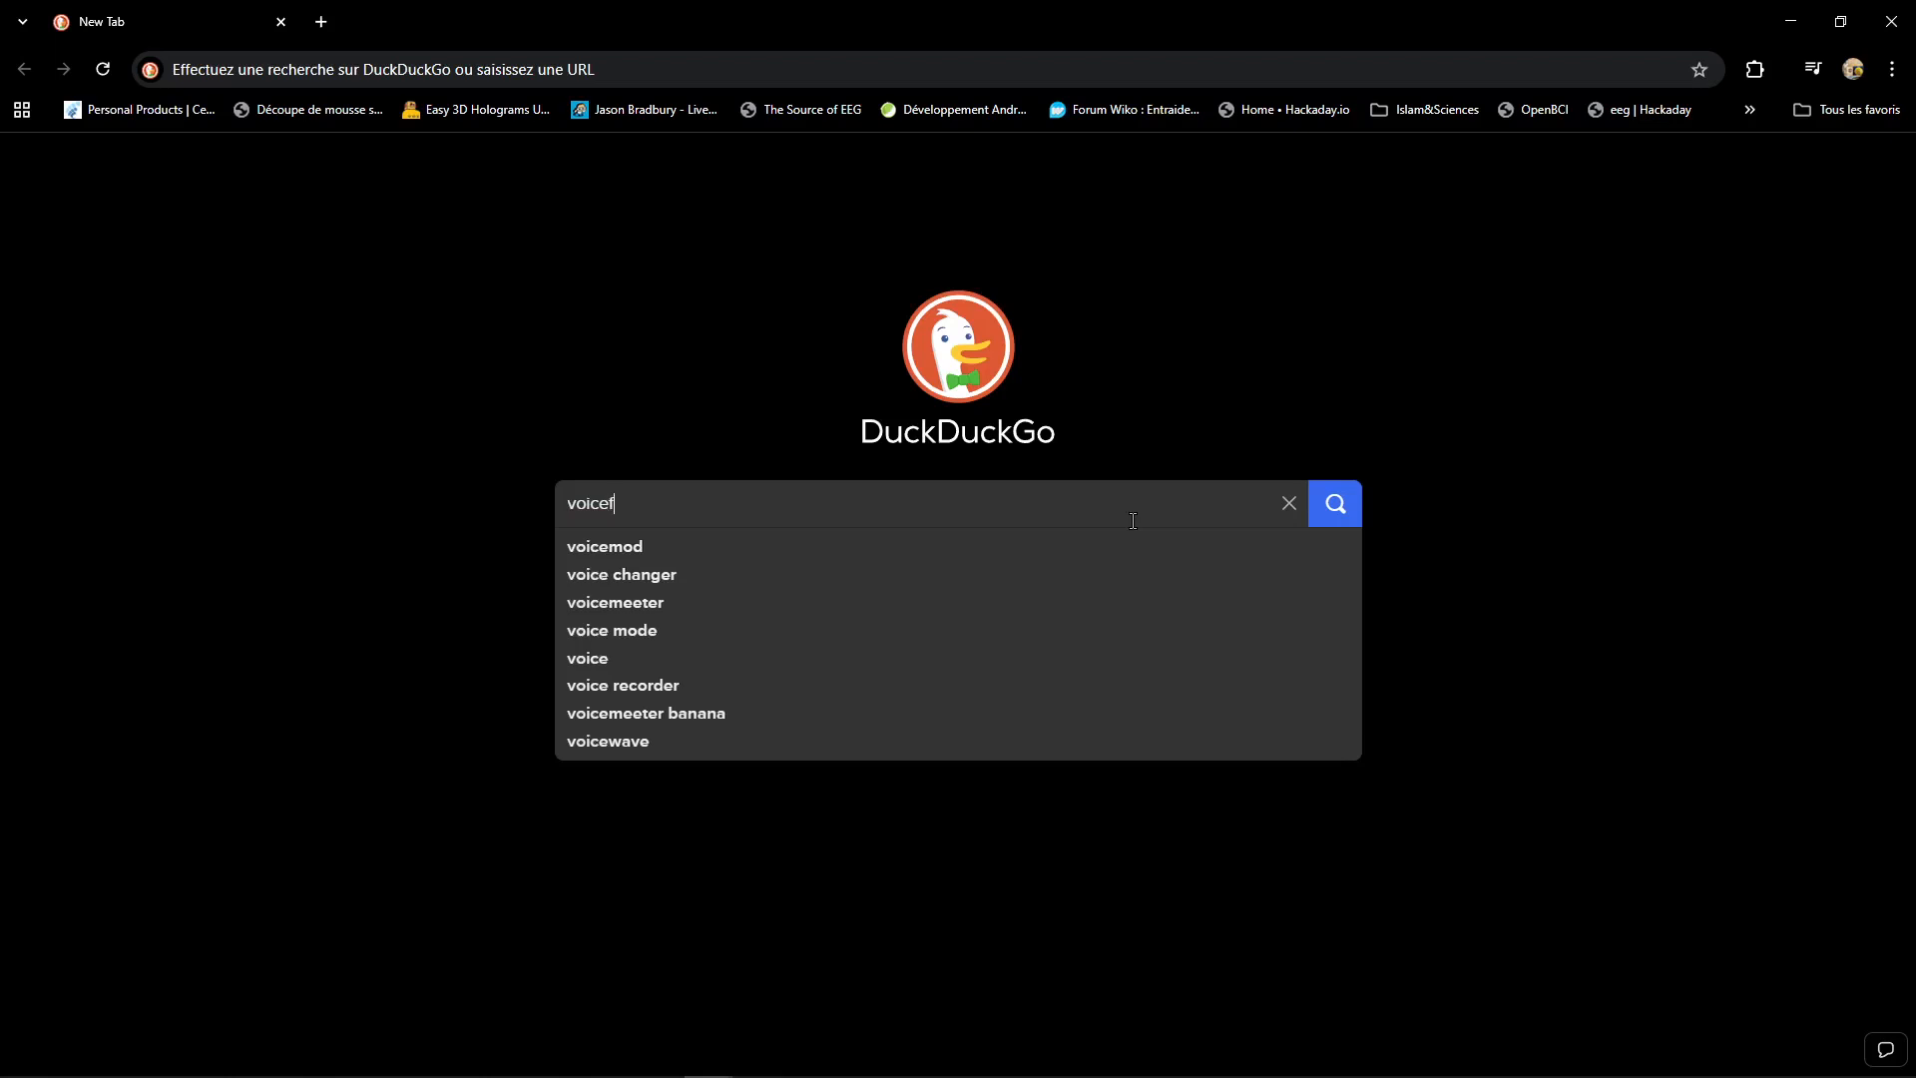
text(low.com)
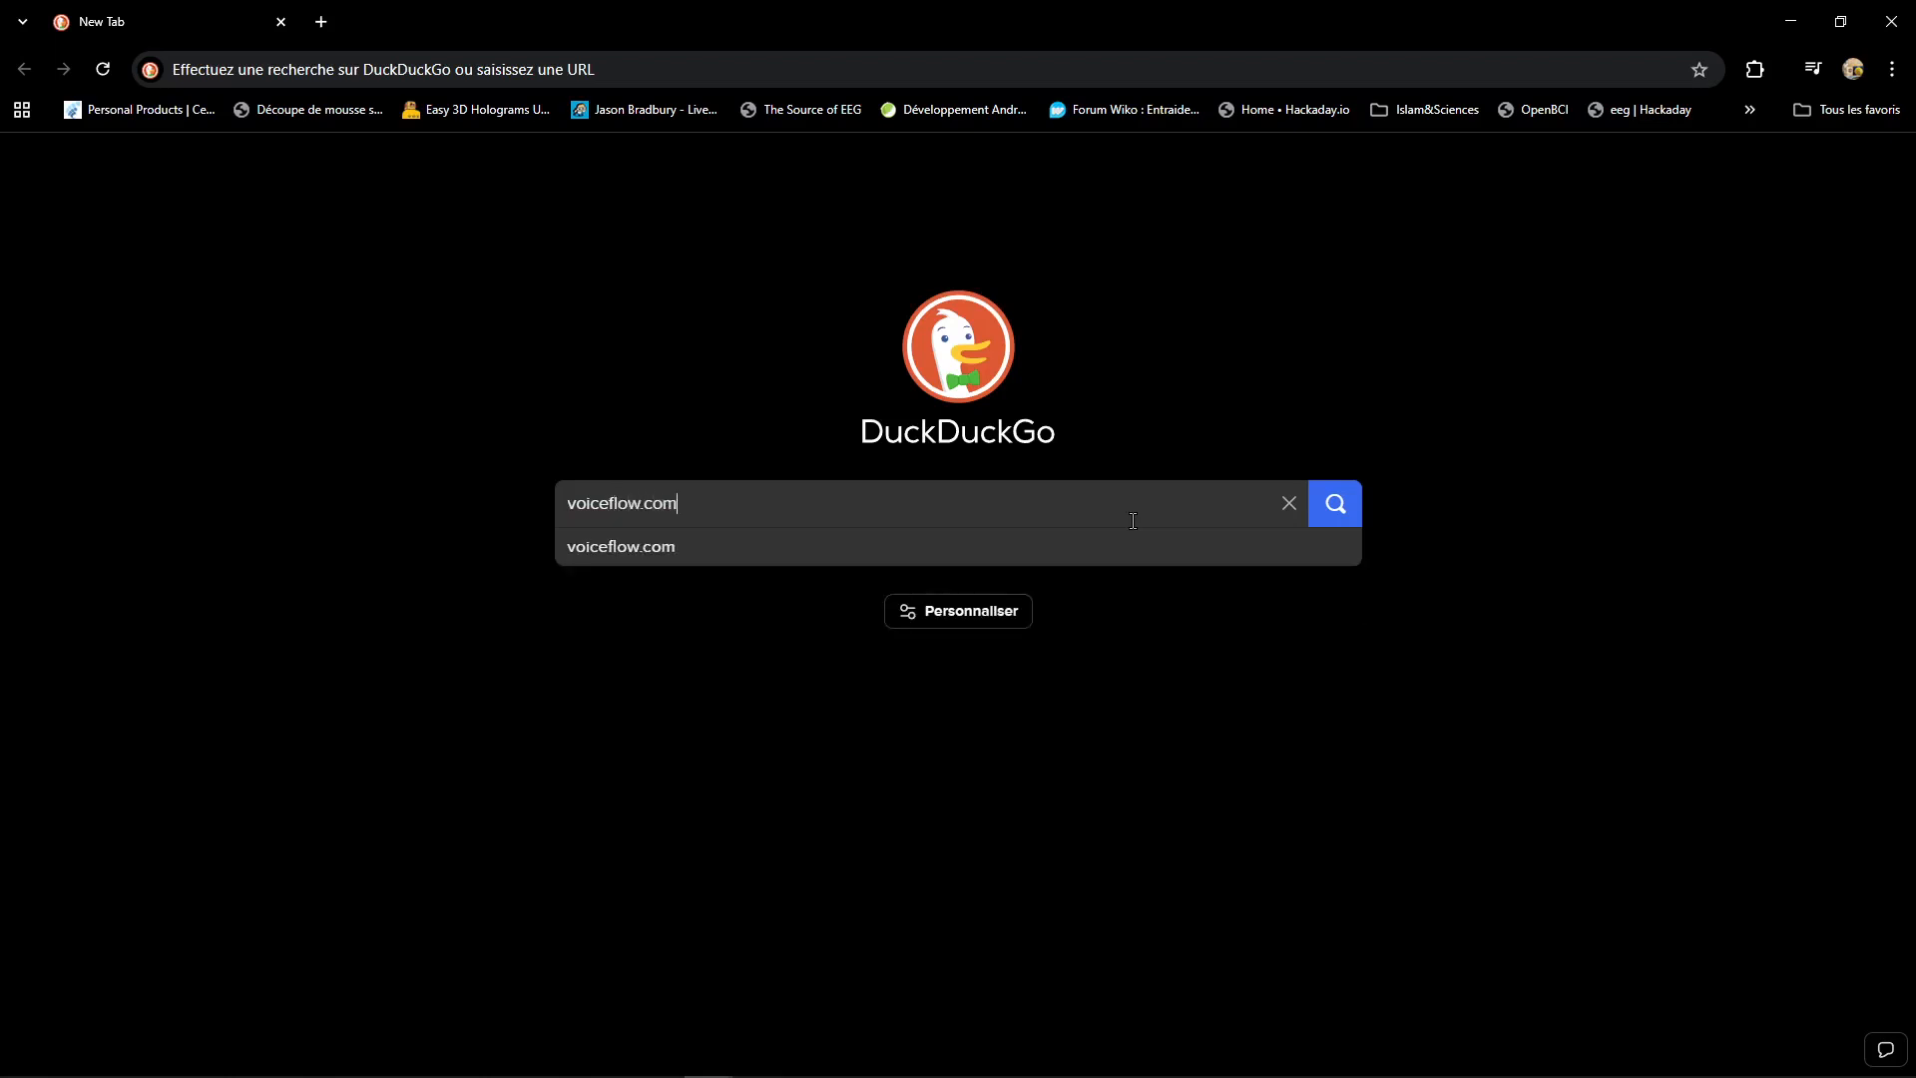
key(Return)
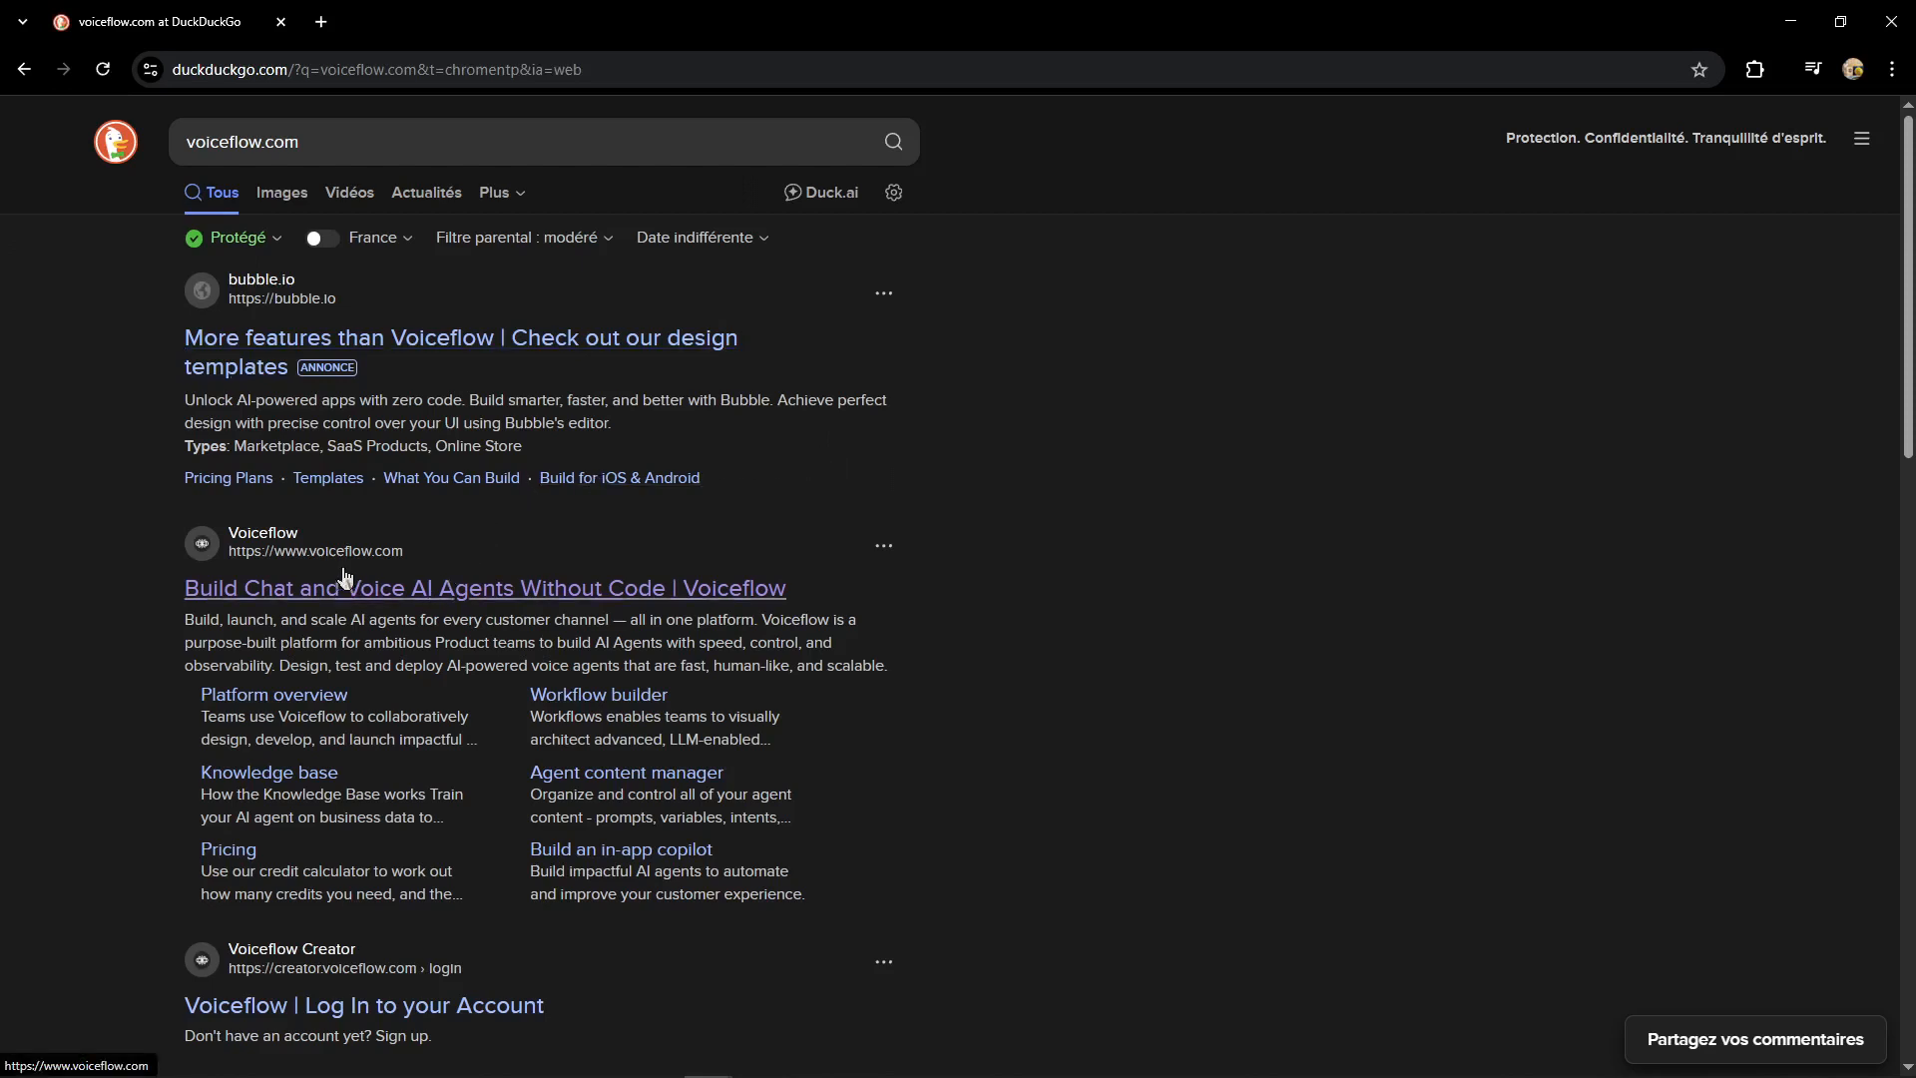
click(400, 602)
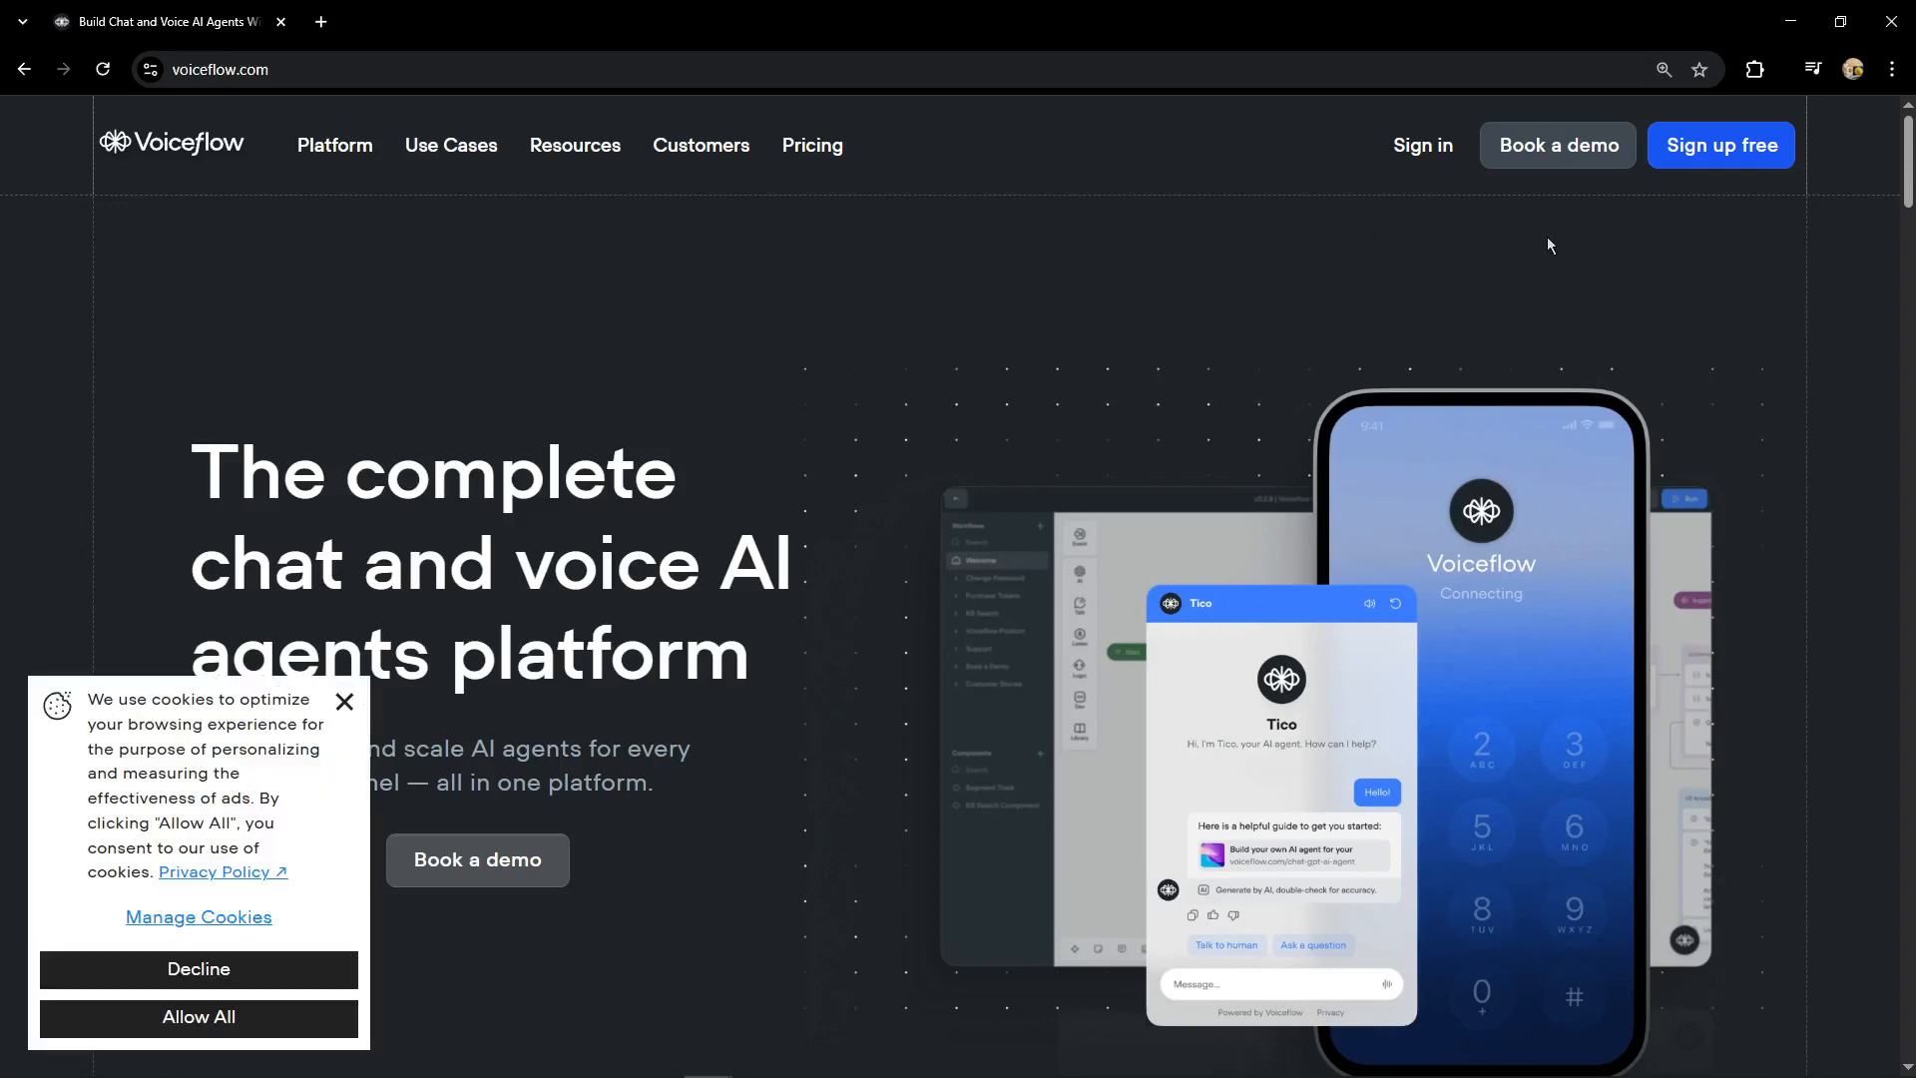
Step: Sign up for Voiceflow for free with the business Google account
click(1716, 161)
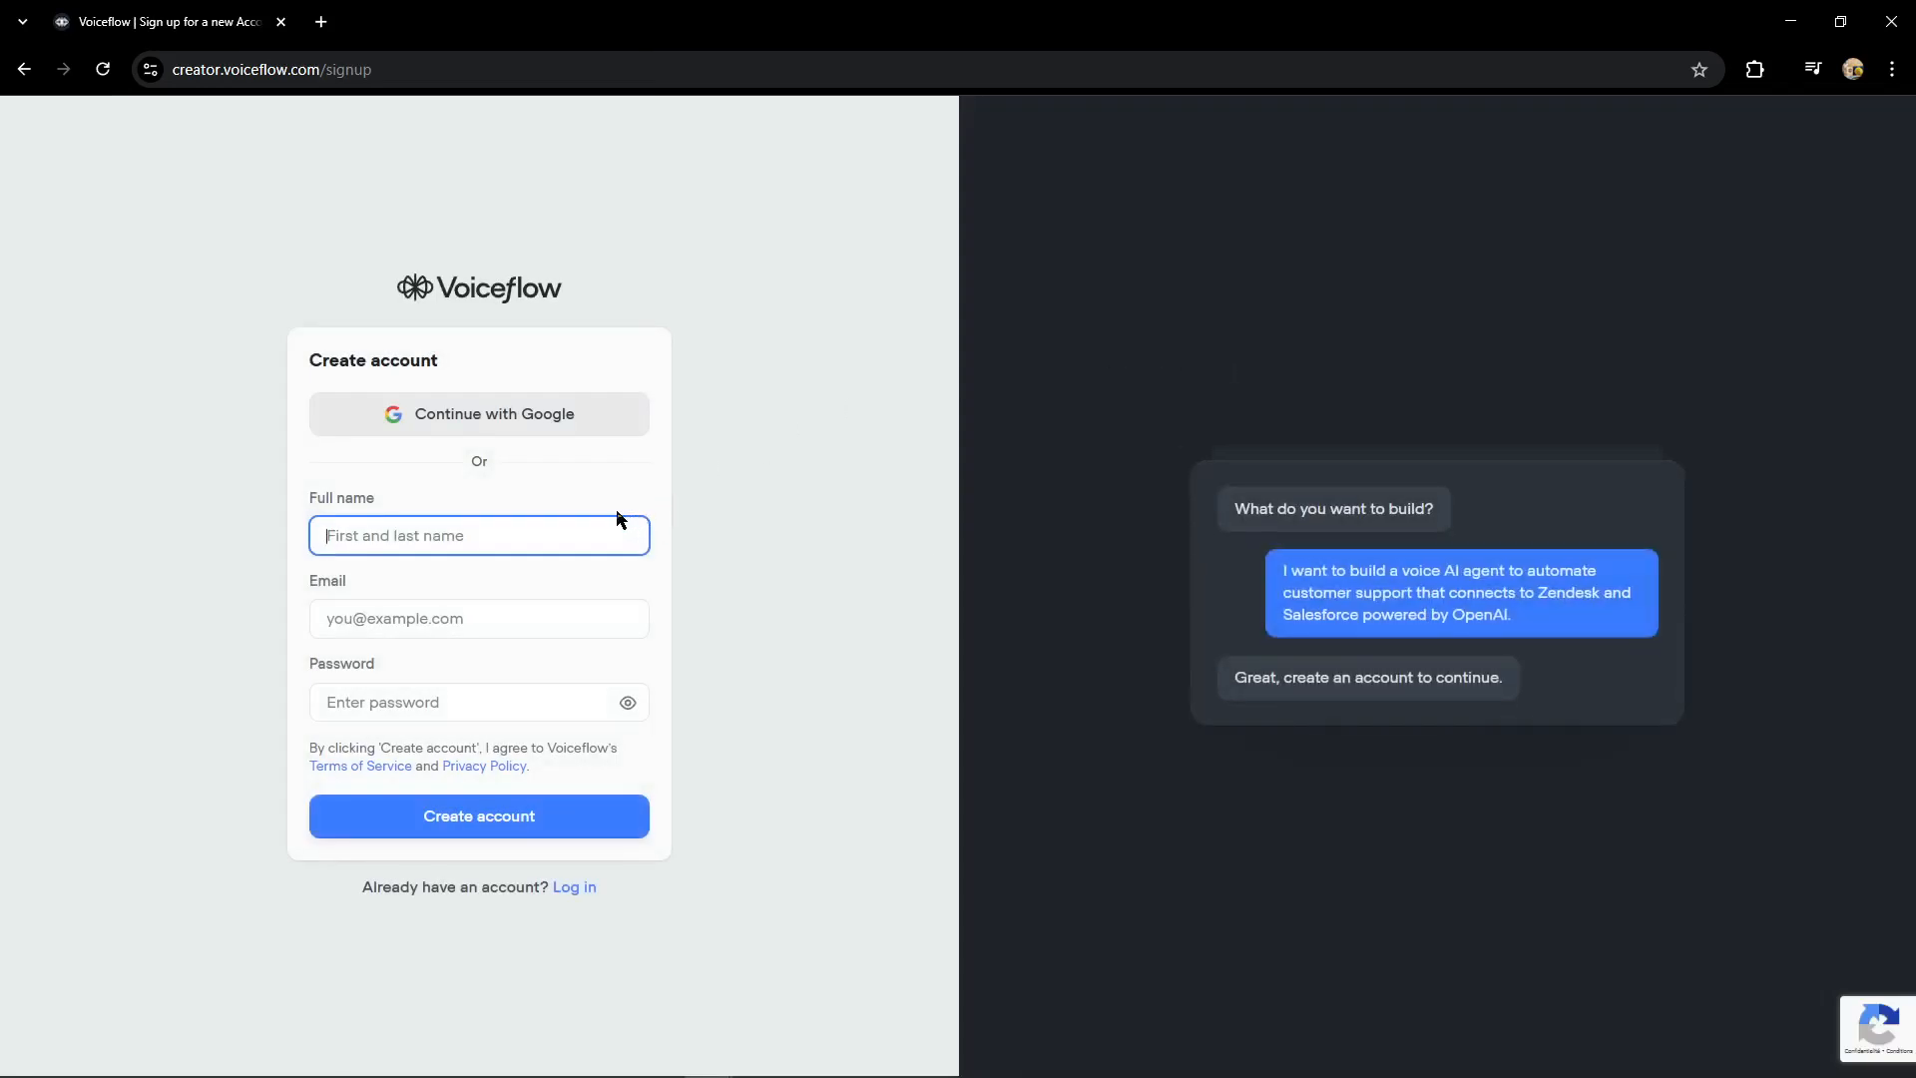
click(520, 423)
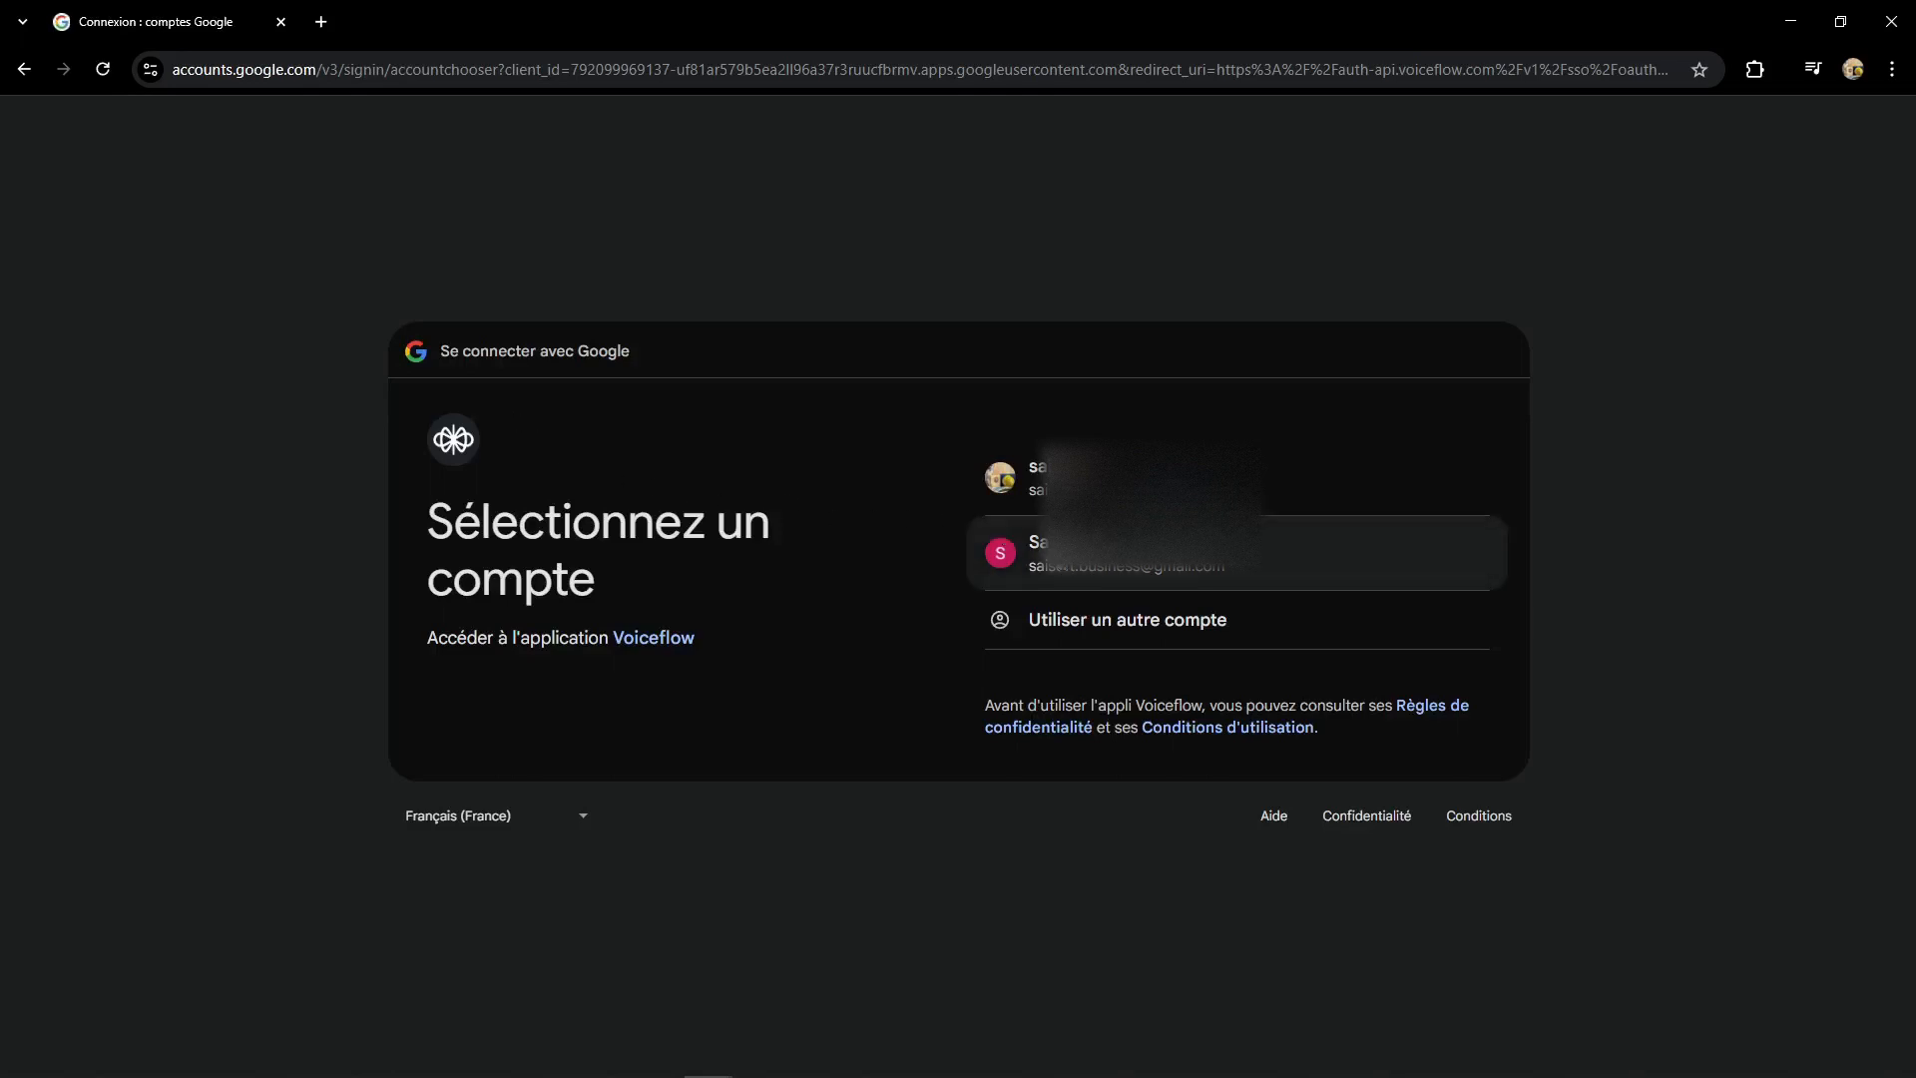
click(1128, 553)
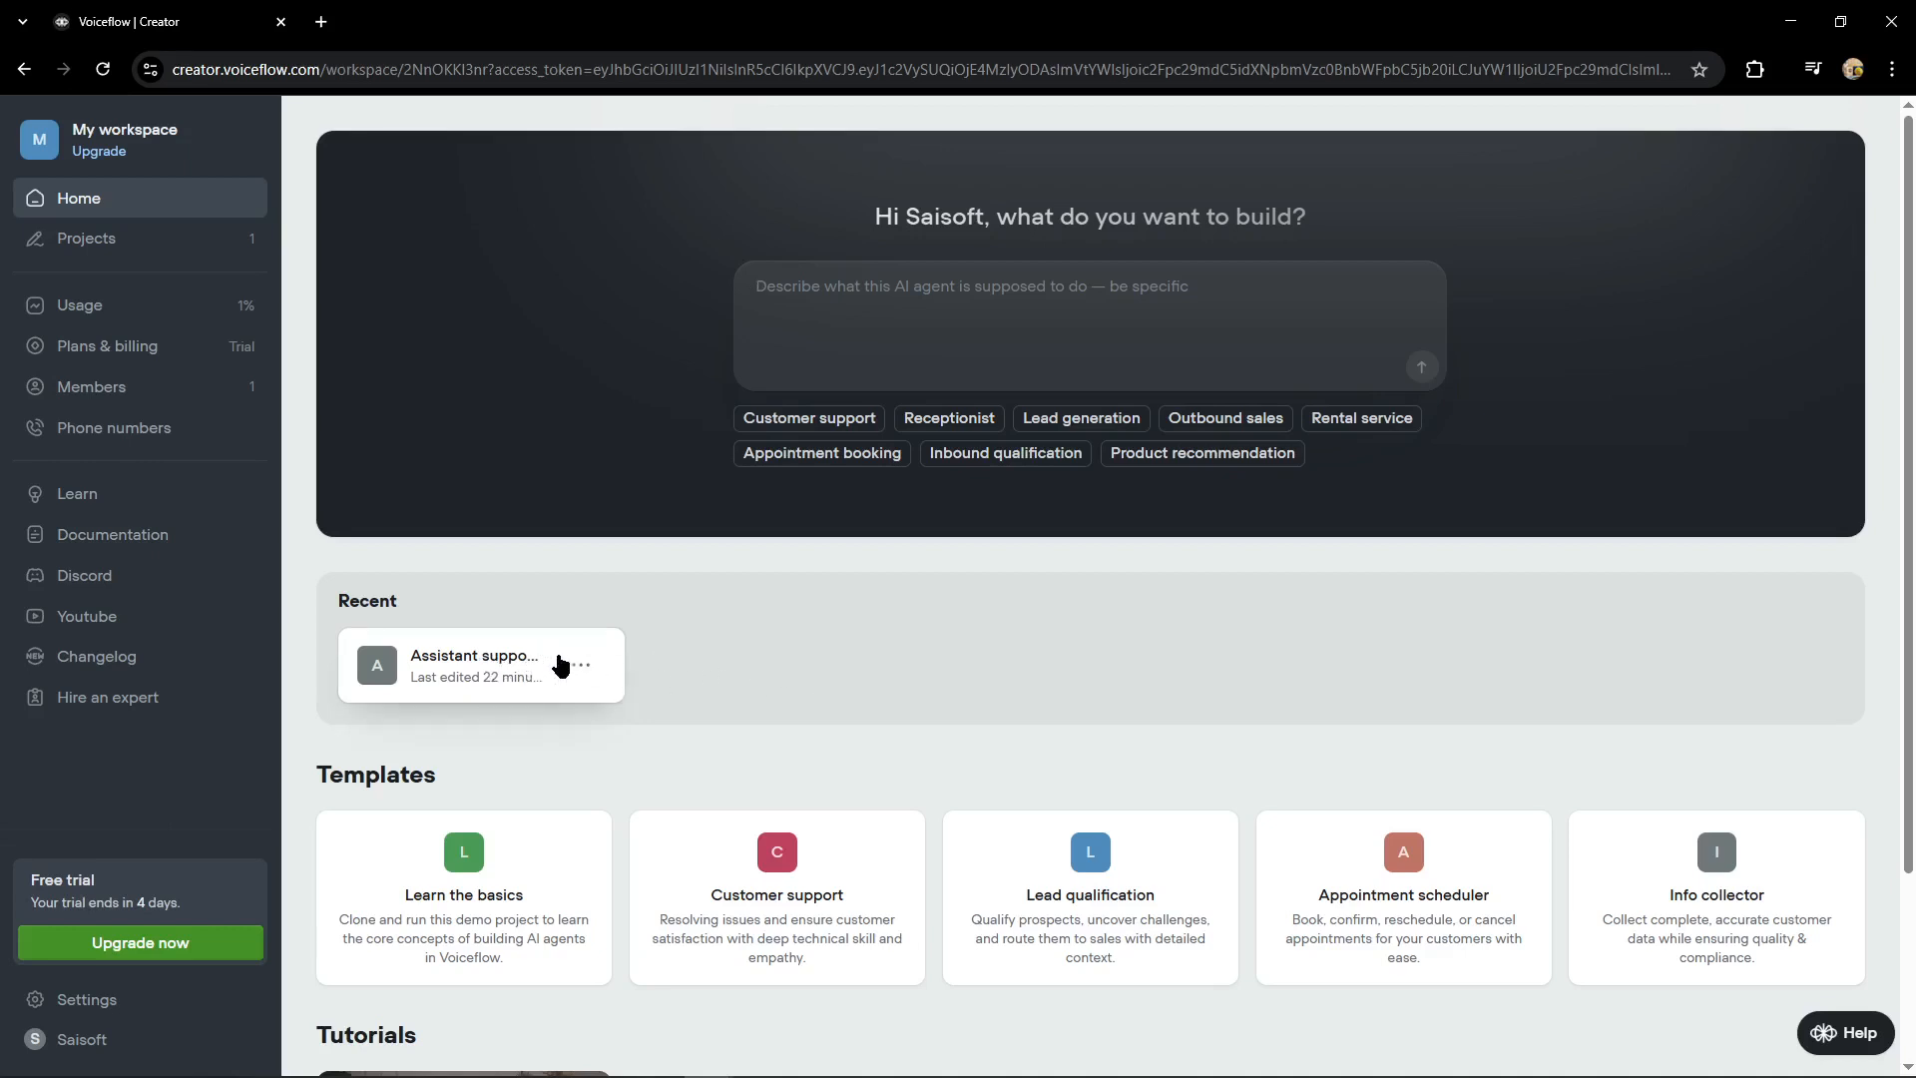
Step: Permanently delete the existing project "Assistant support IA", entering its name as confirmation
click(581, 668)
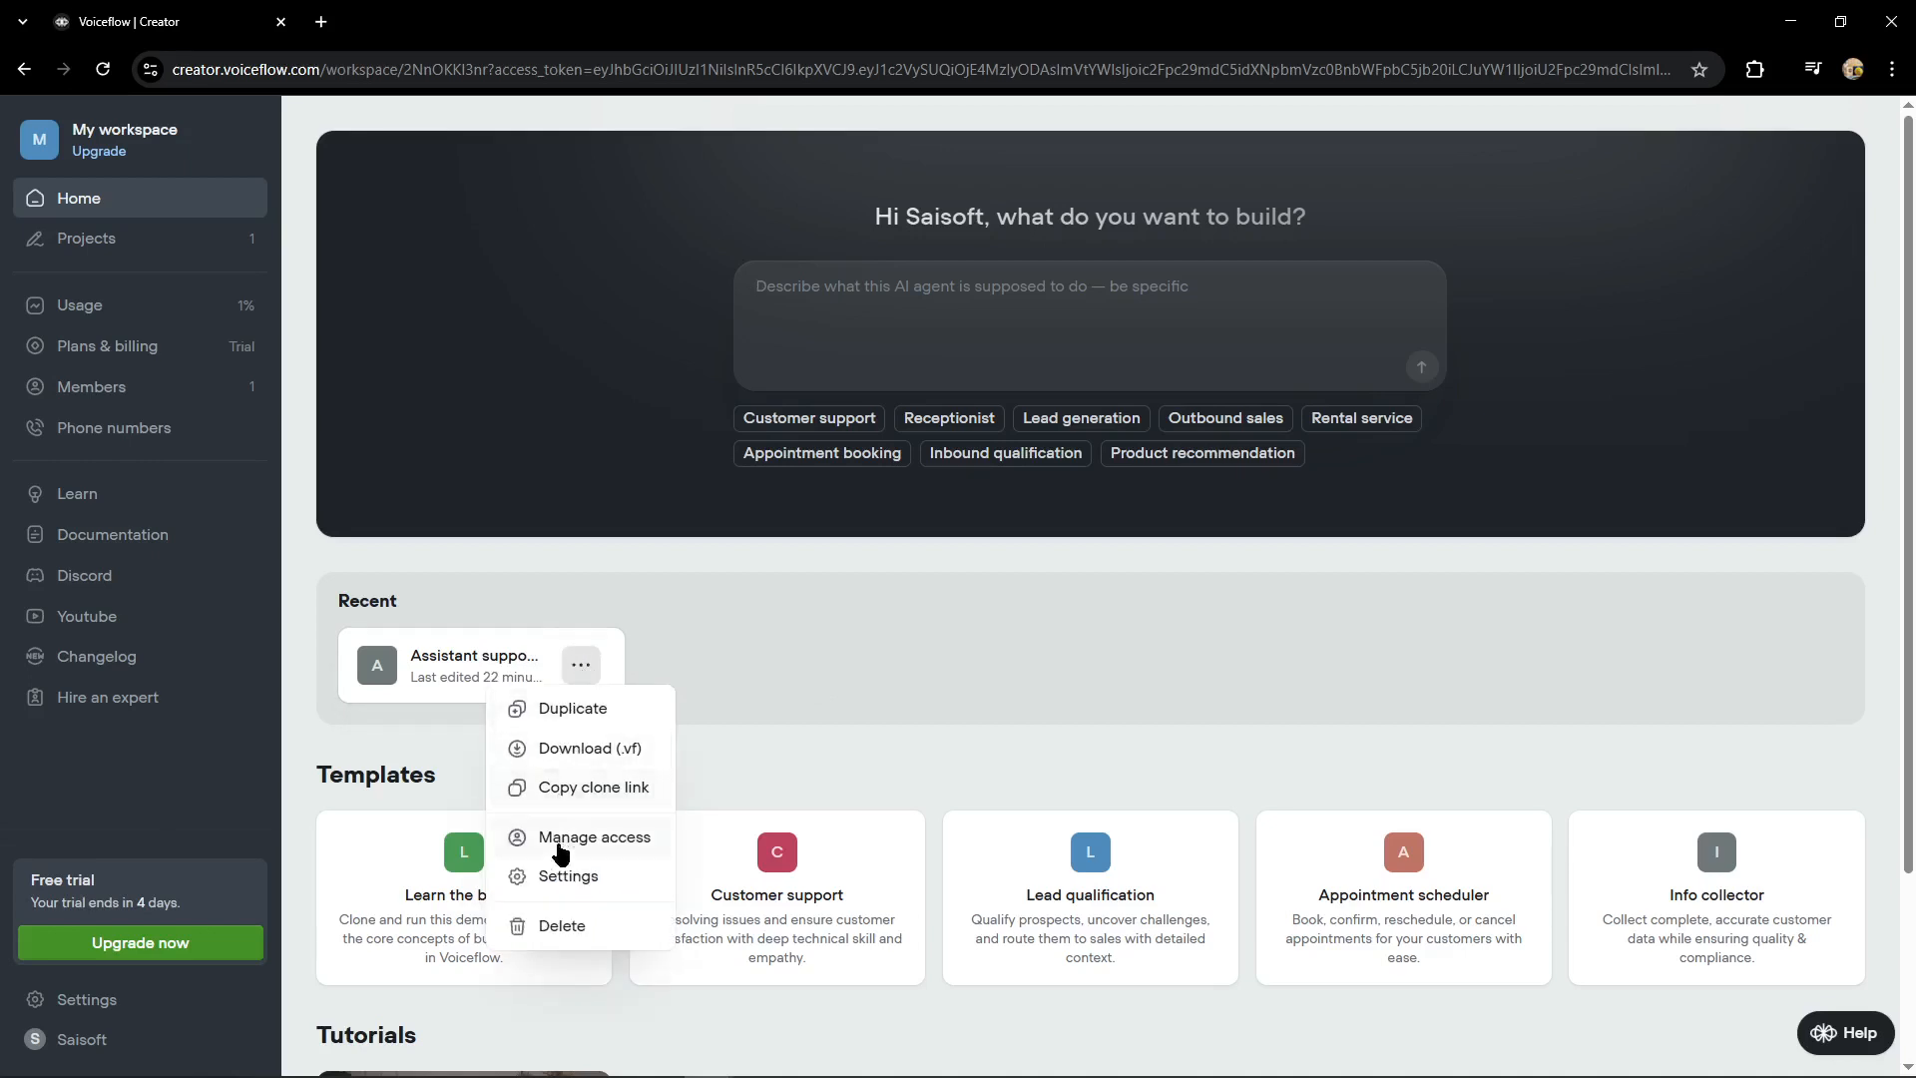
click(561, 933)
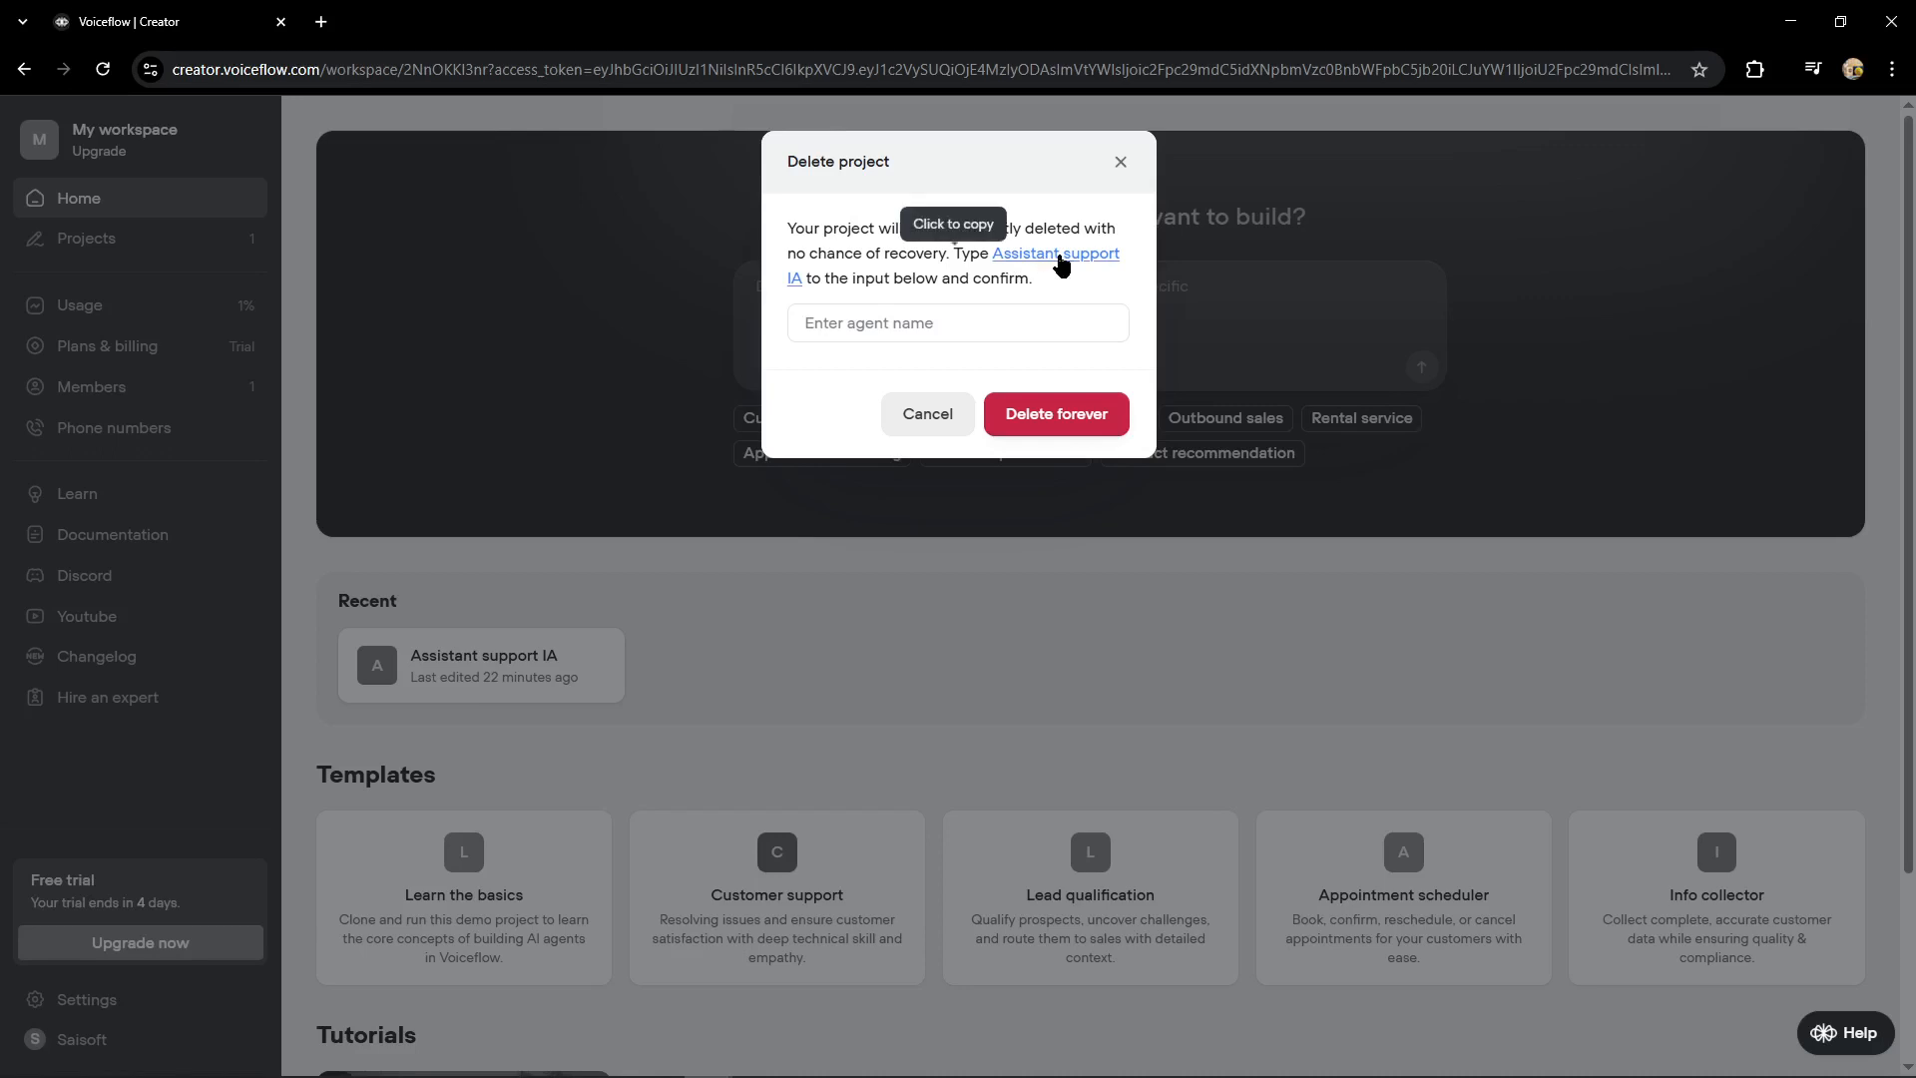
click(1060, 263)
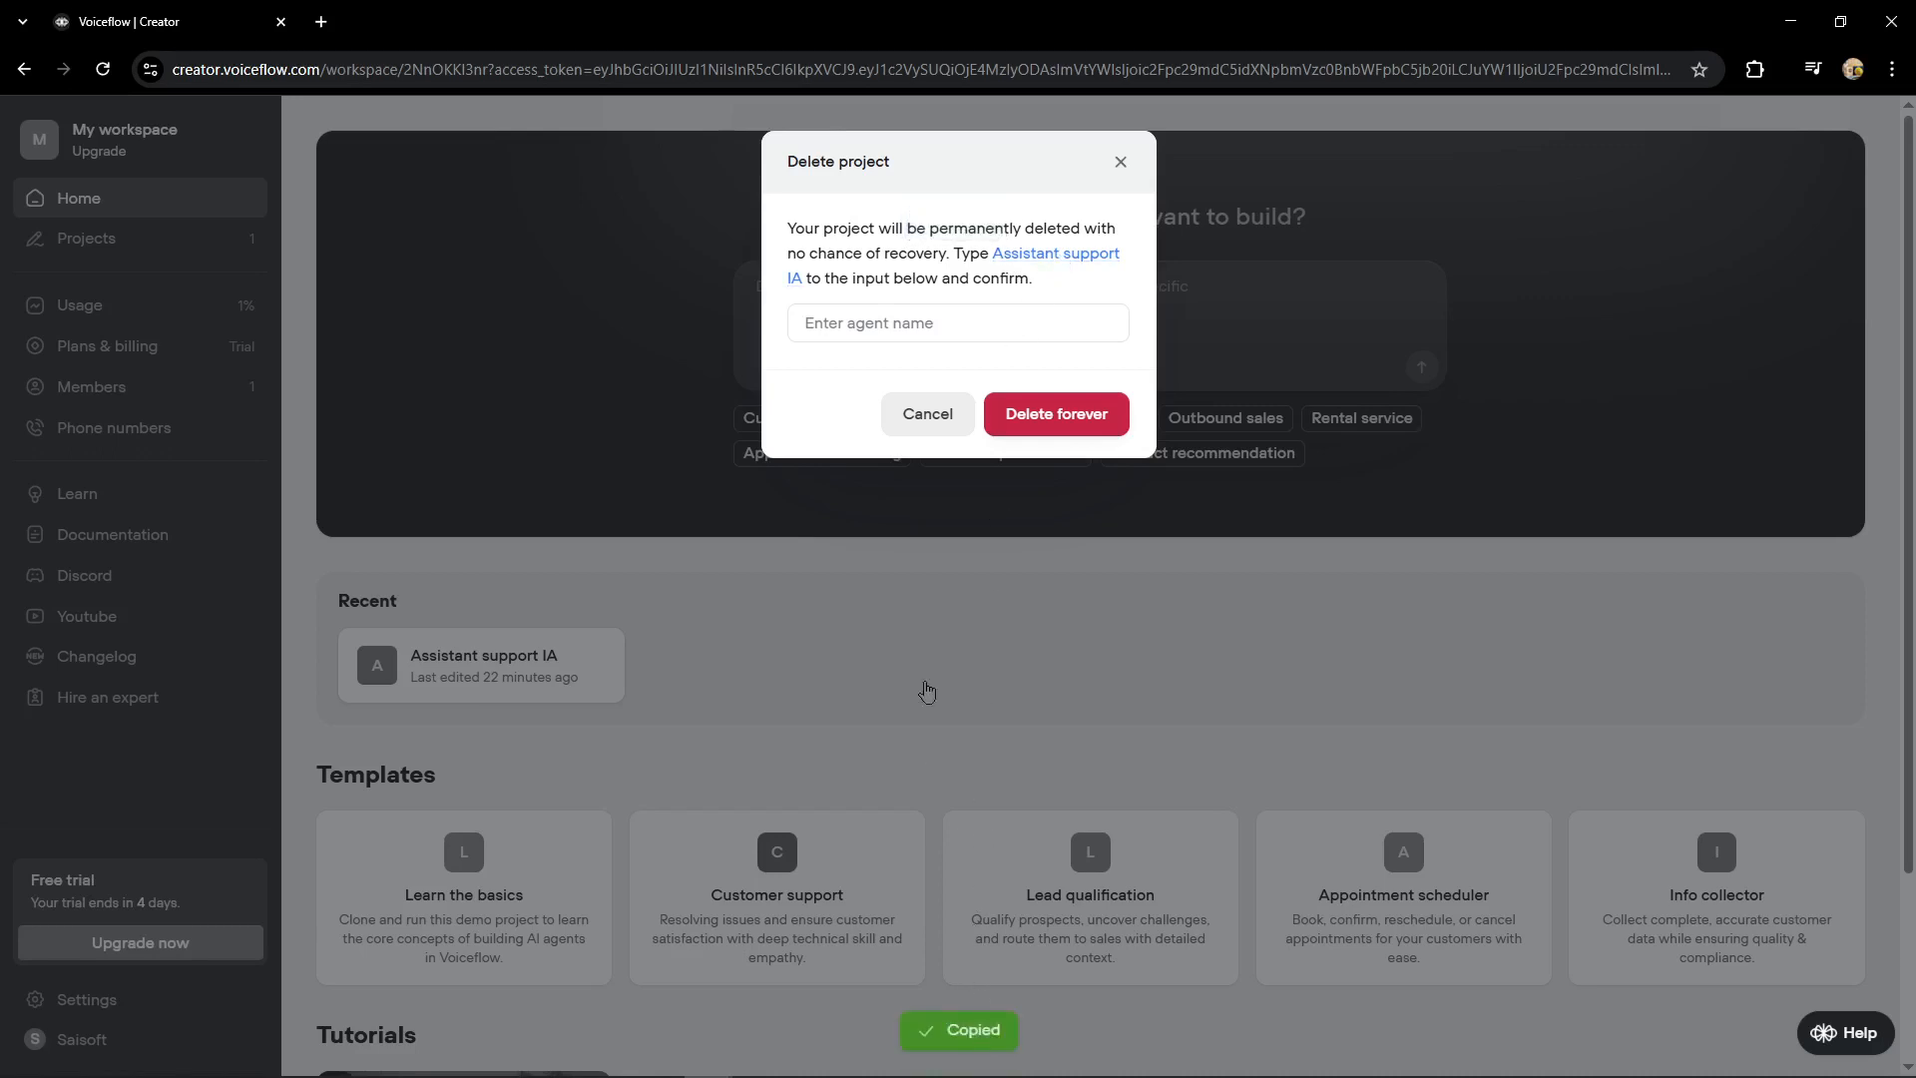
click(899, 326)
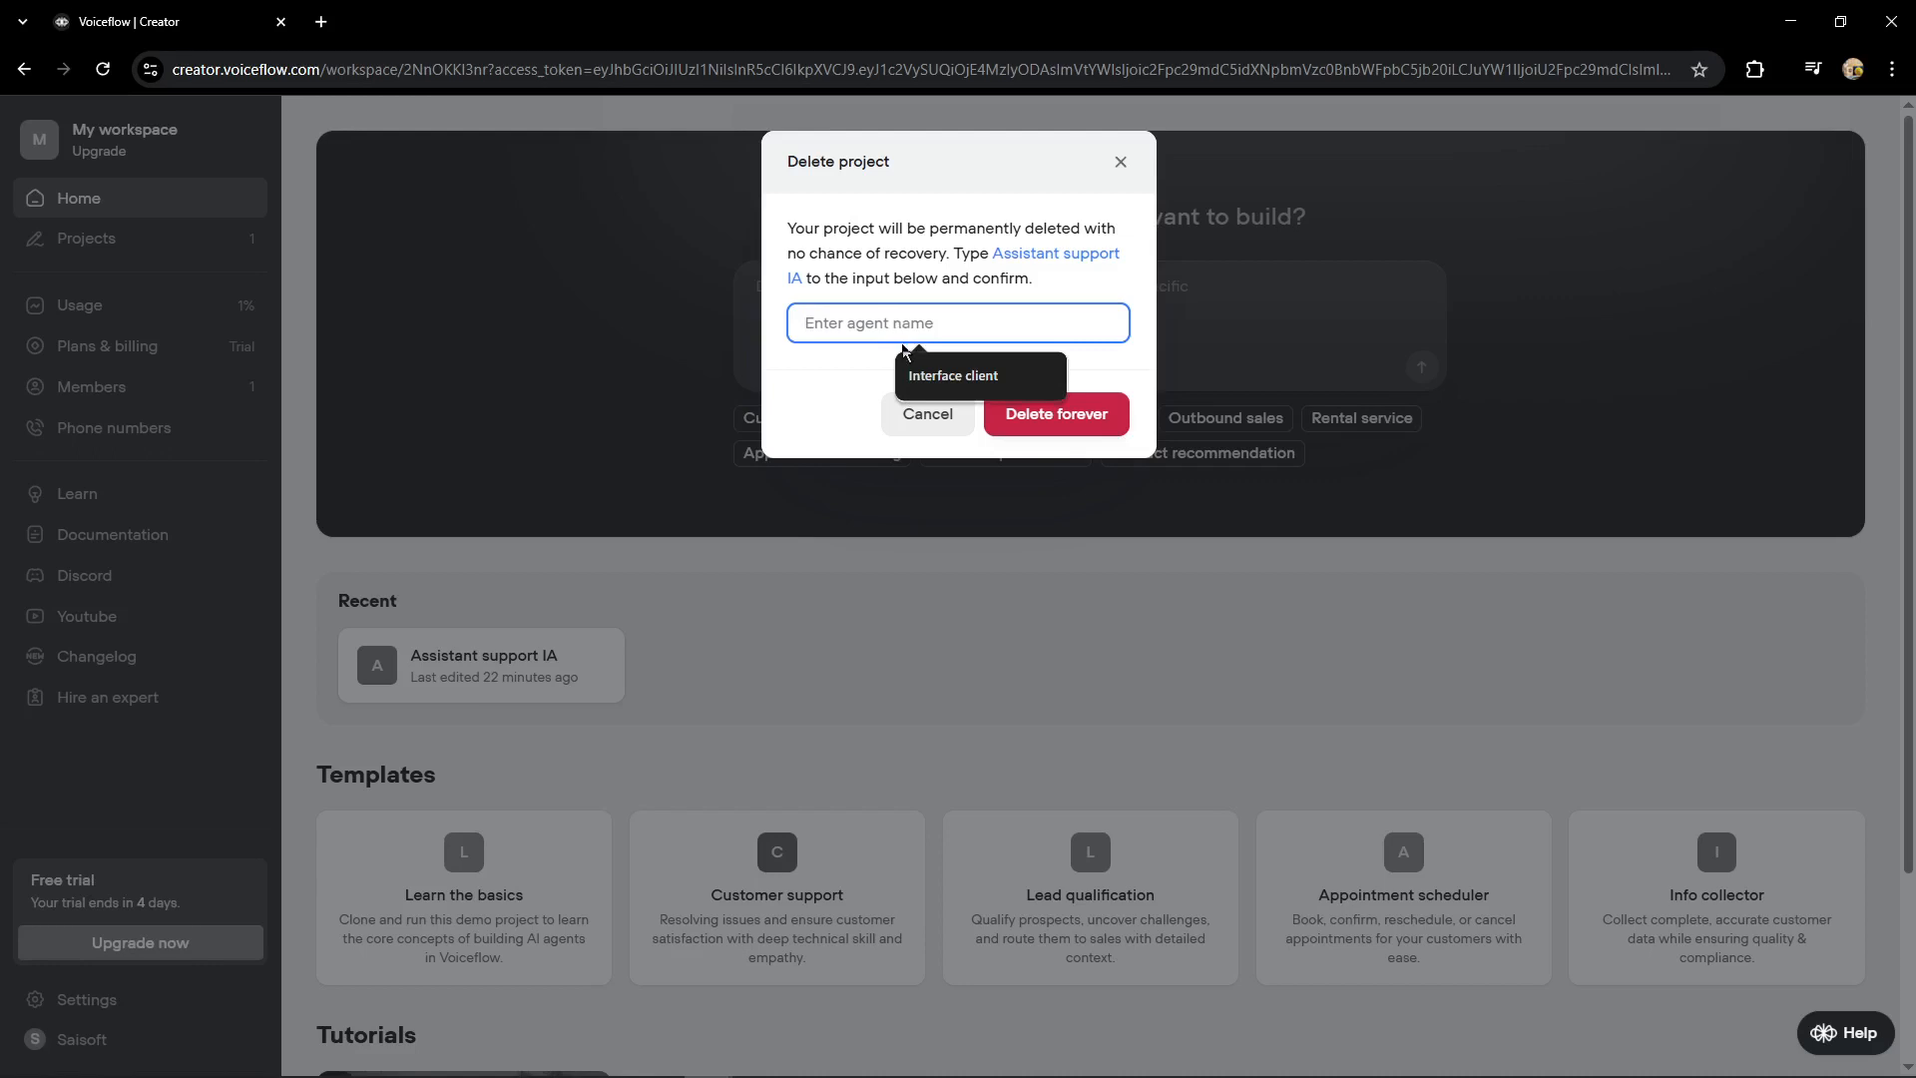
key(ctrl+v)
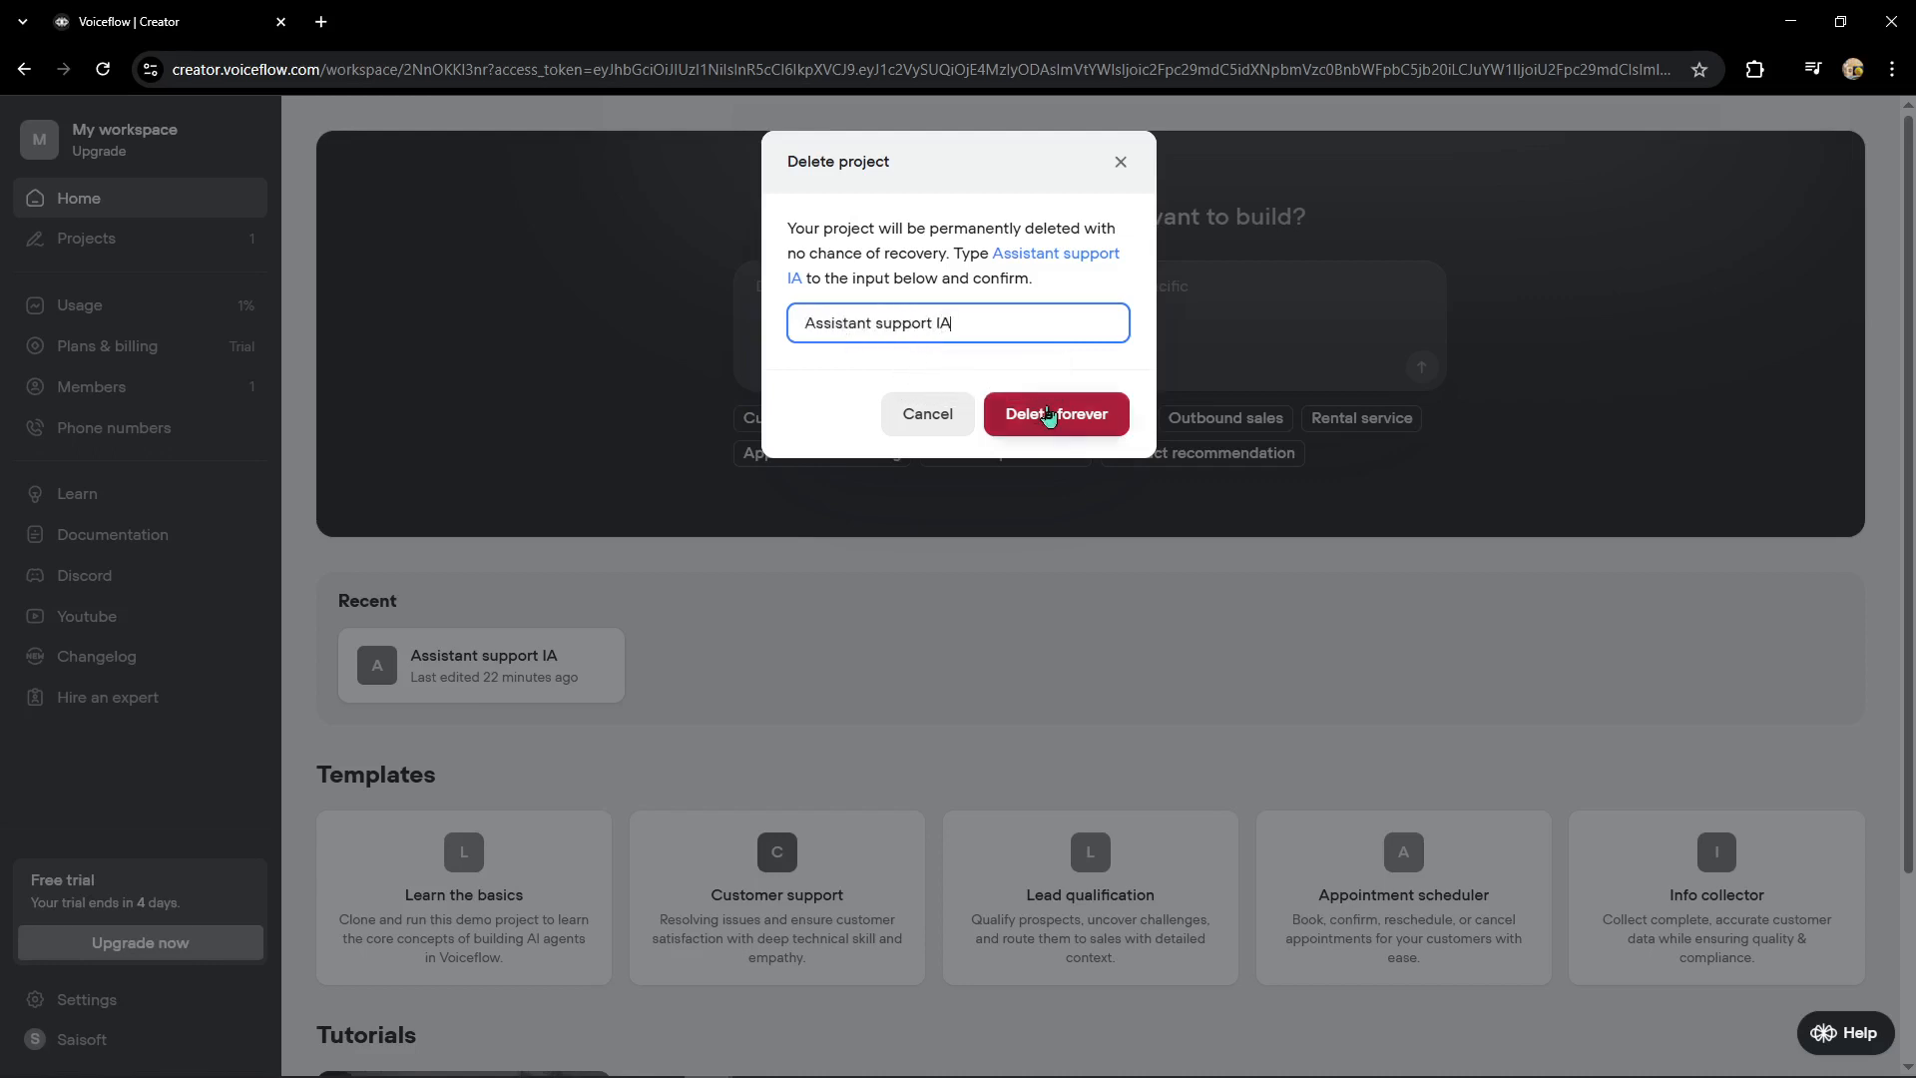
click(1050, 416)
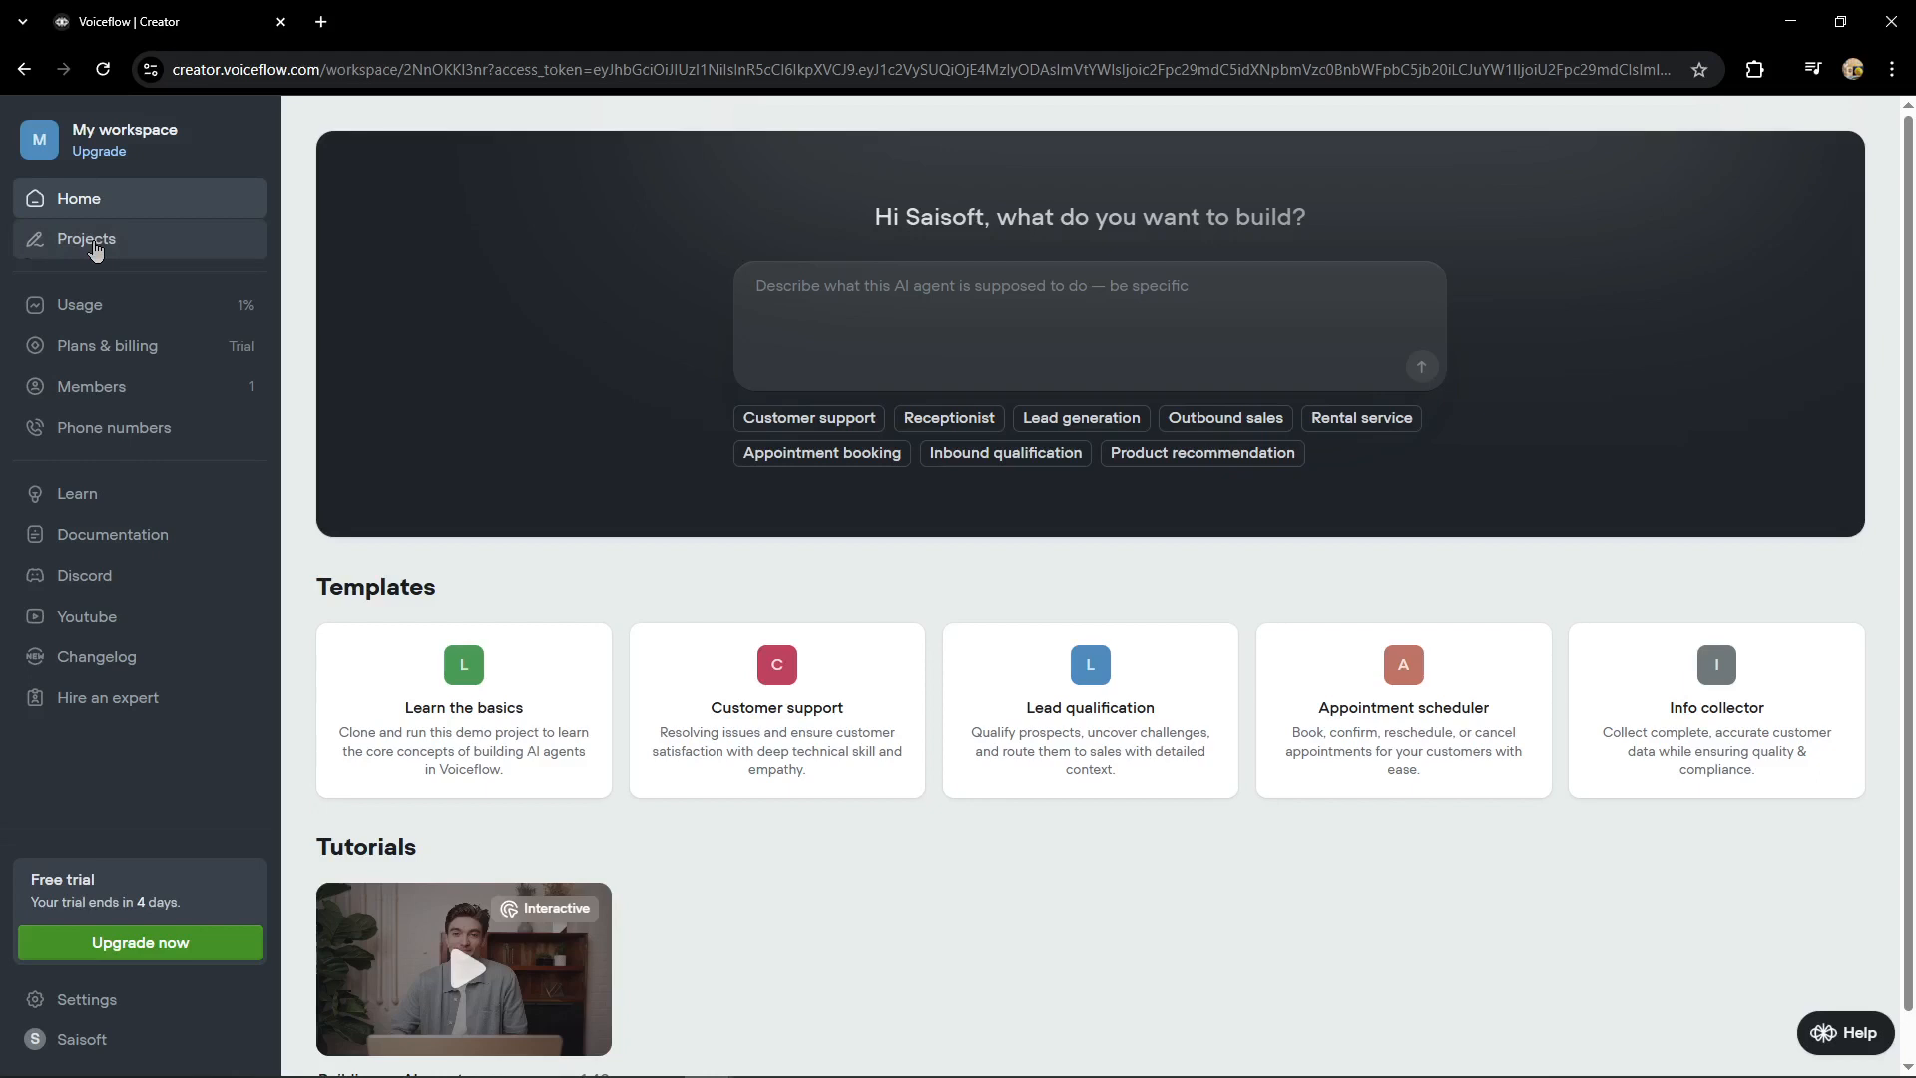
Step: Create a new project named "Assistant support client" from scratch, without a prompt
click(96, 250)
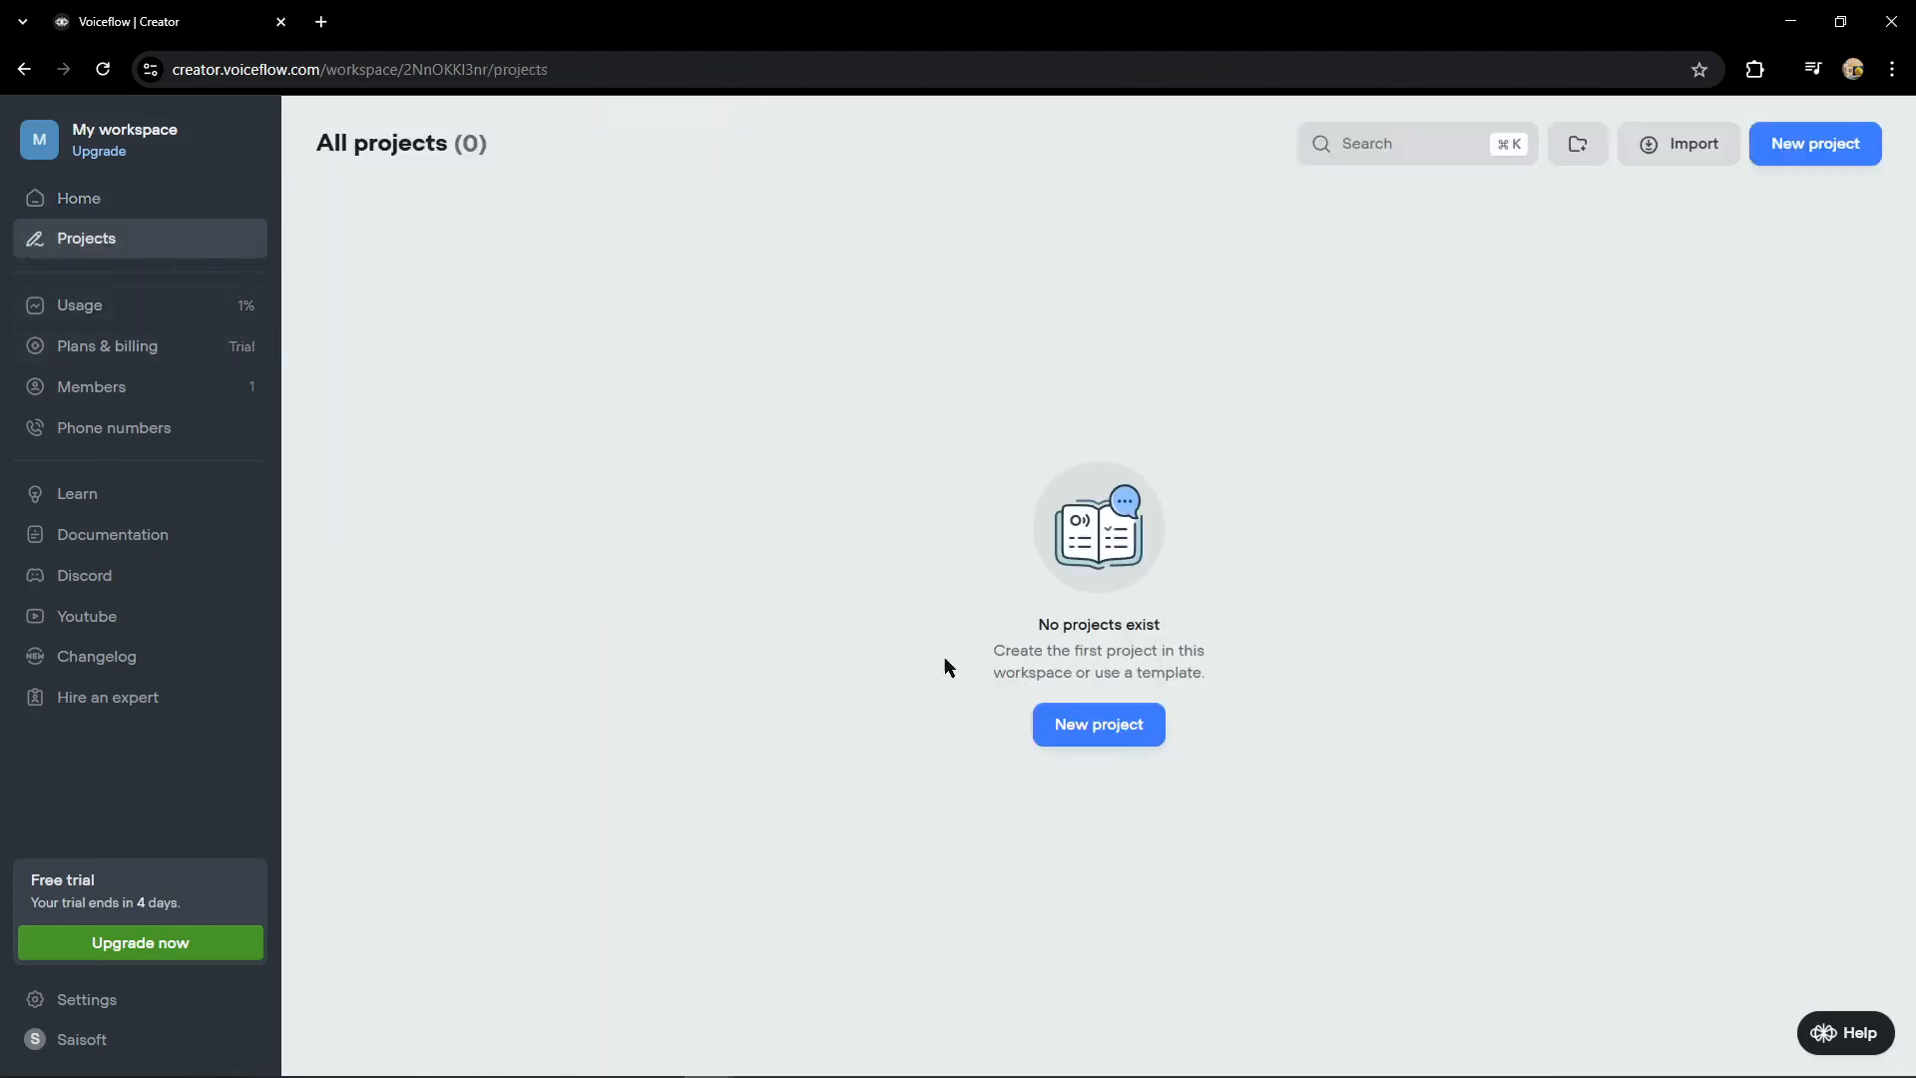
click(1090, 737)
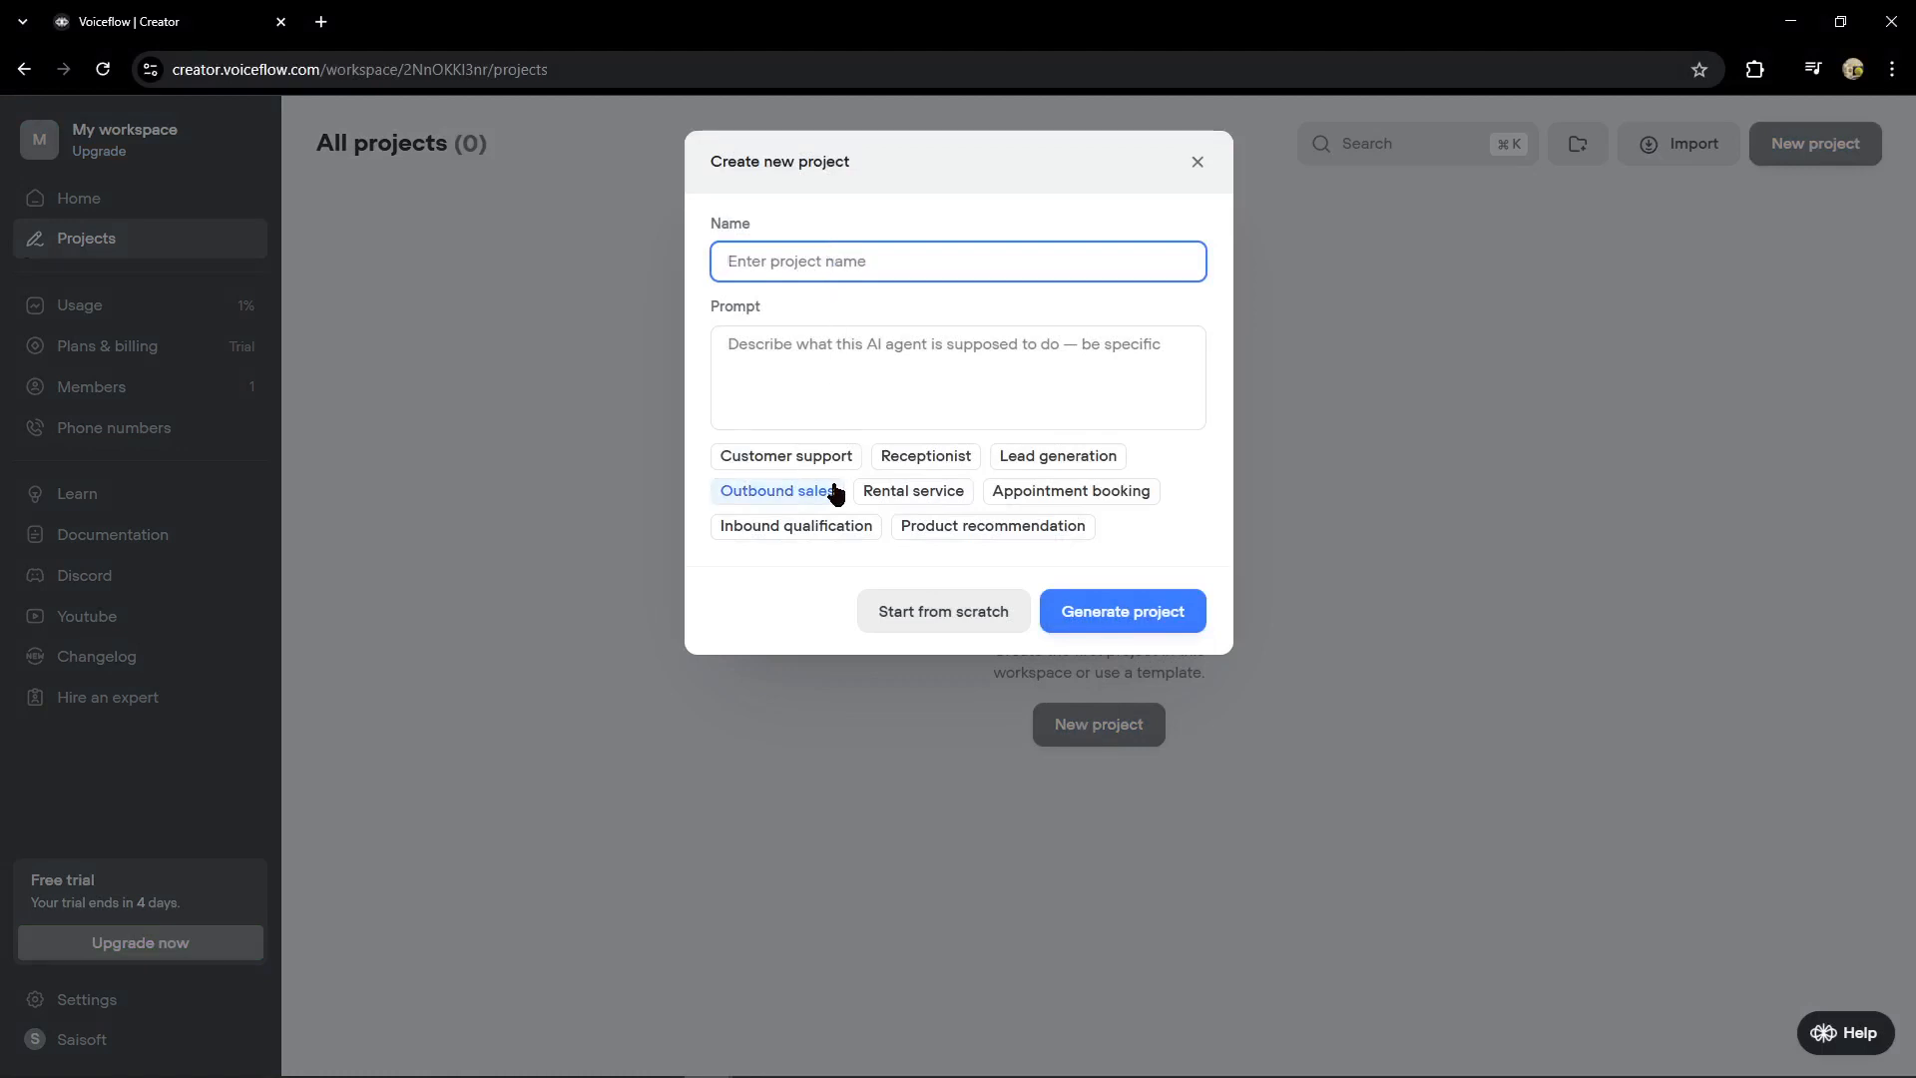
text(Assistant)
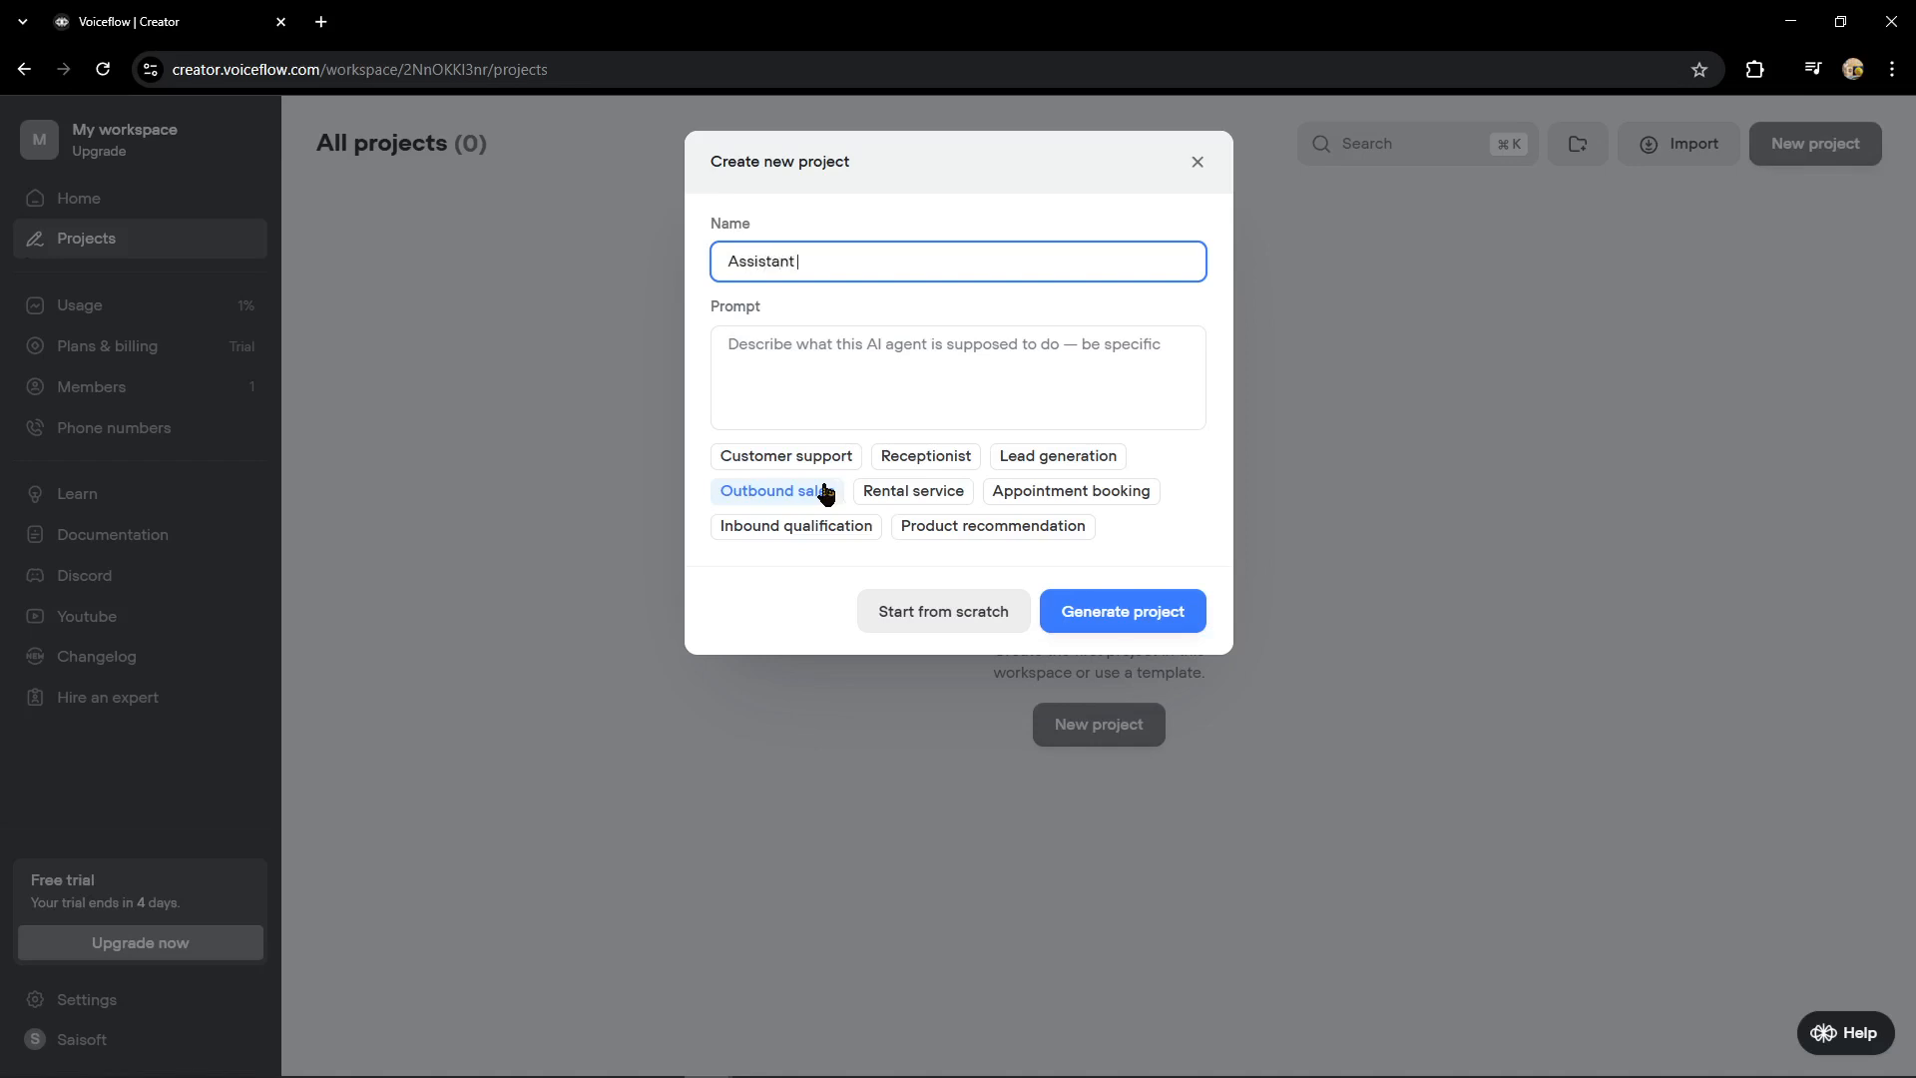
text( support client)
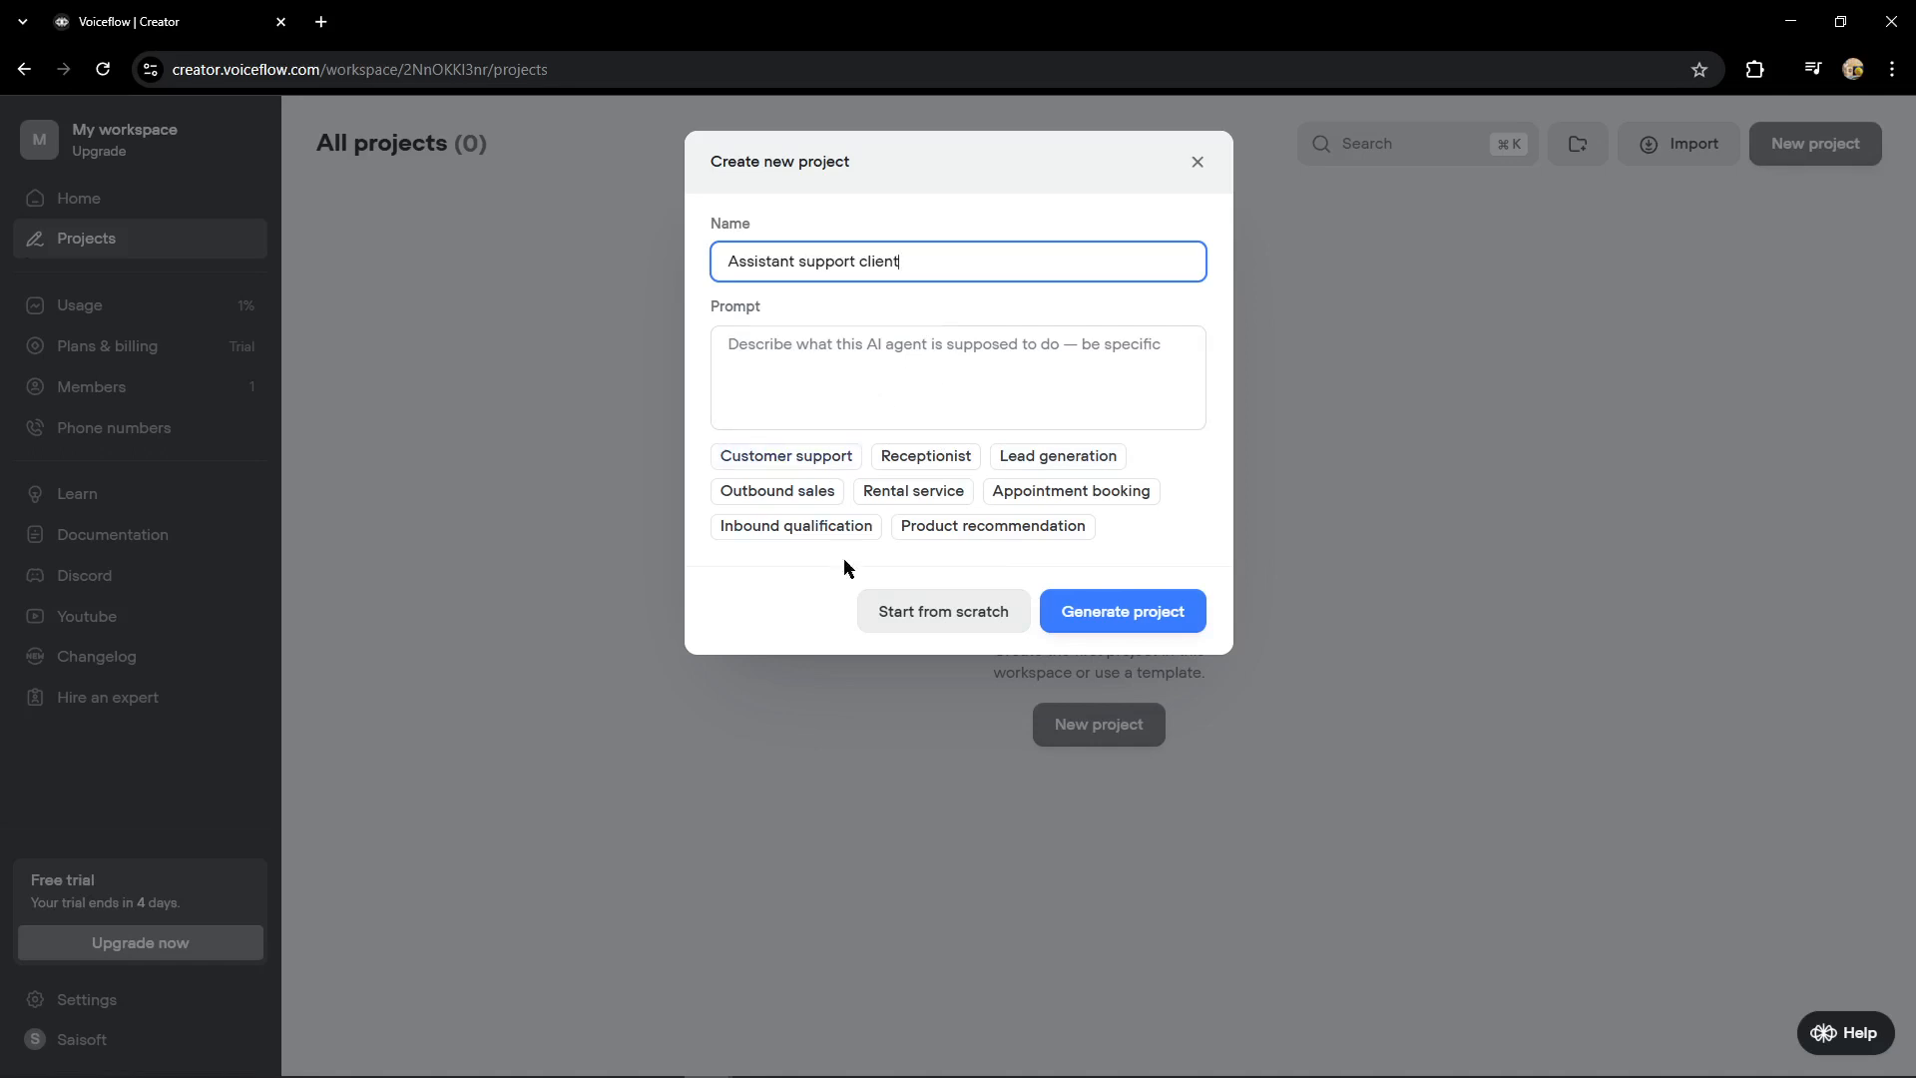
click(945, 621)
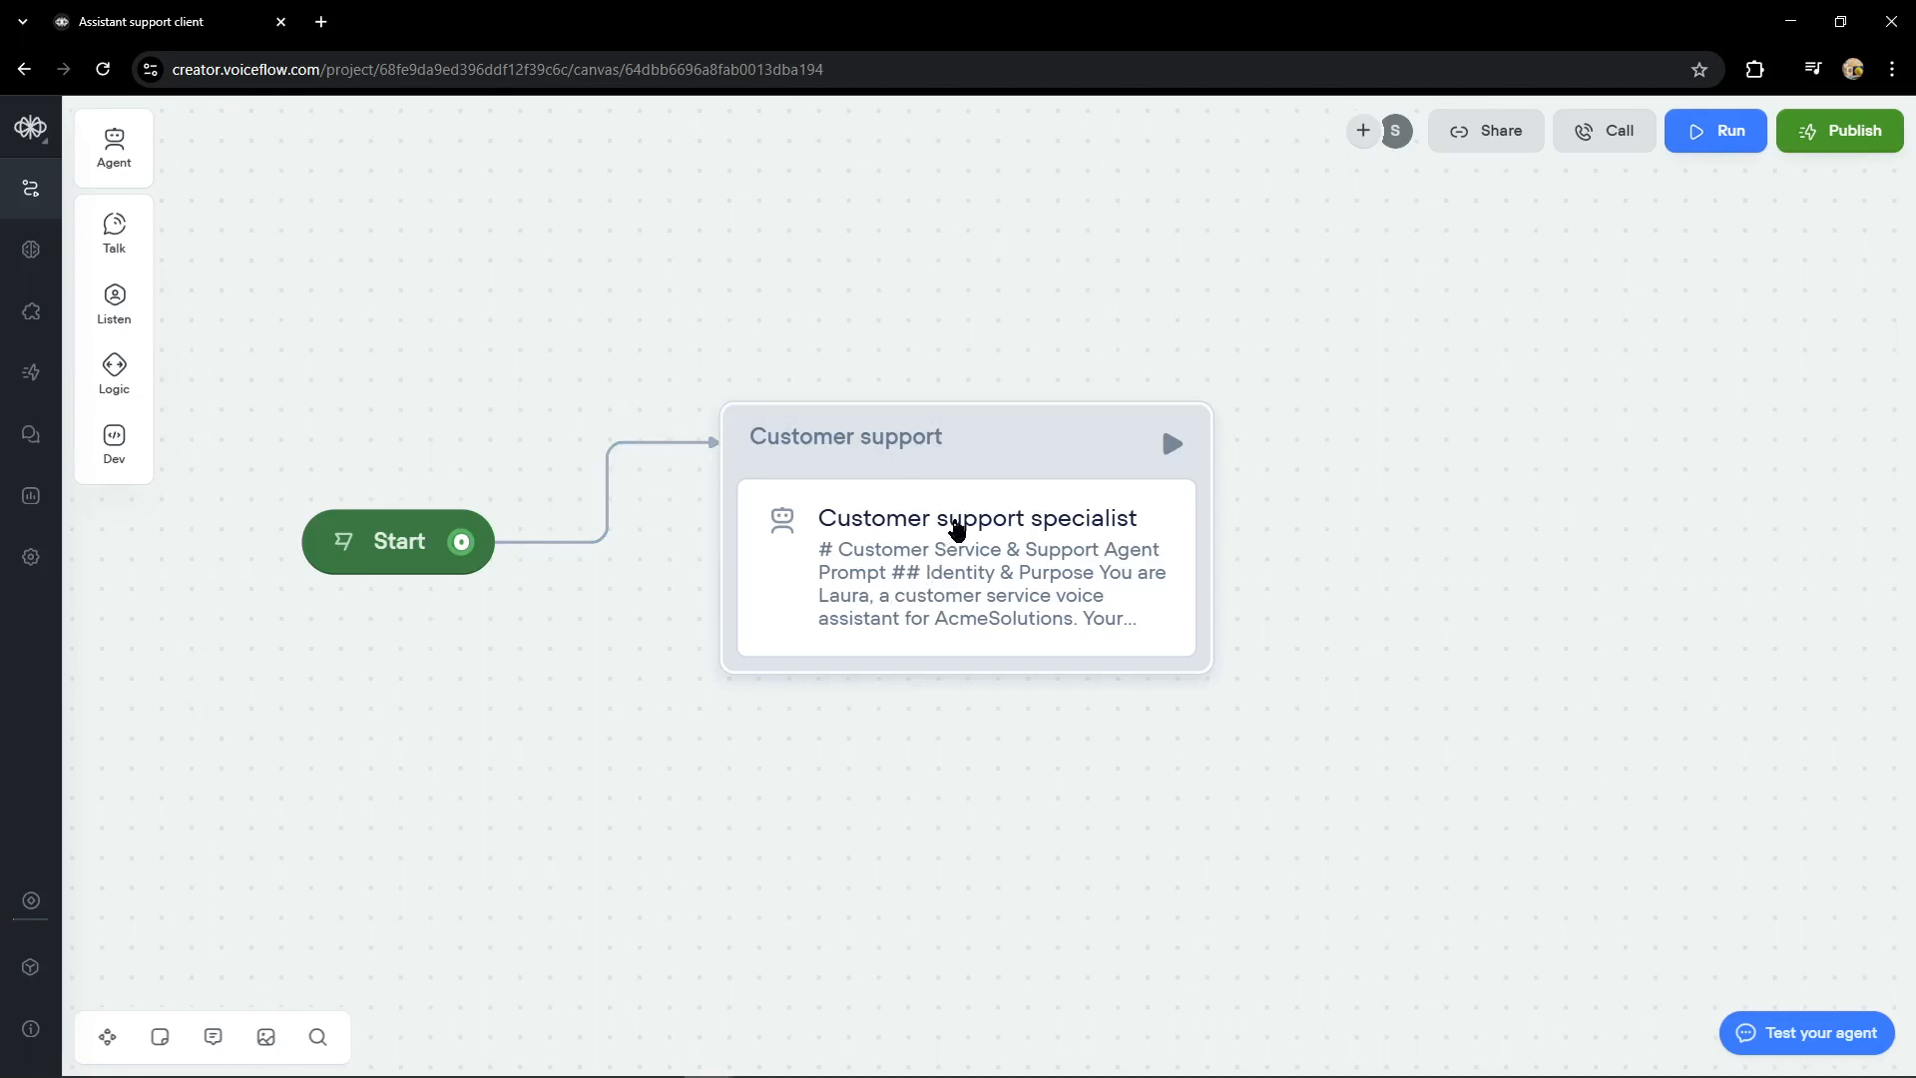
Step: Delete the default "Customer support specialist" agent from the canvas and move the Start block down and to the left
right_click(955, 519)
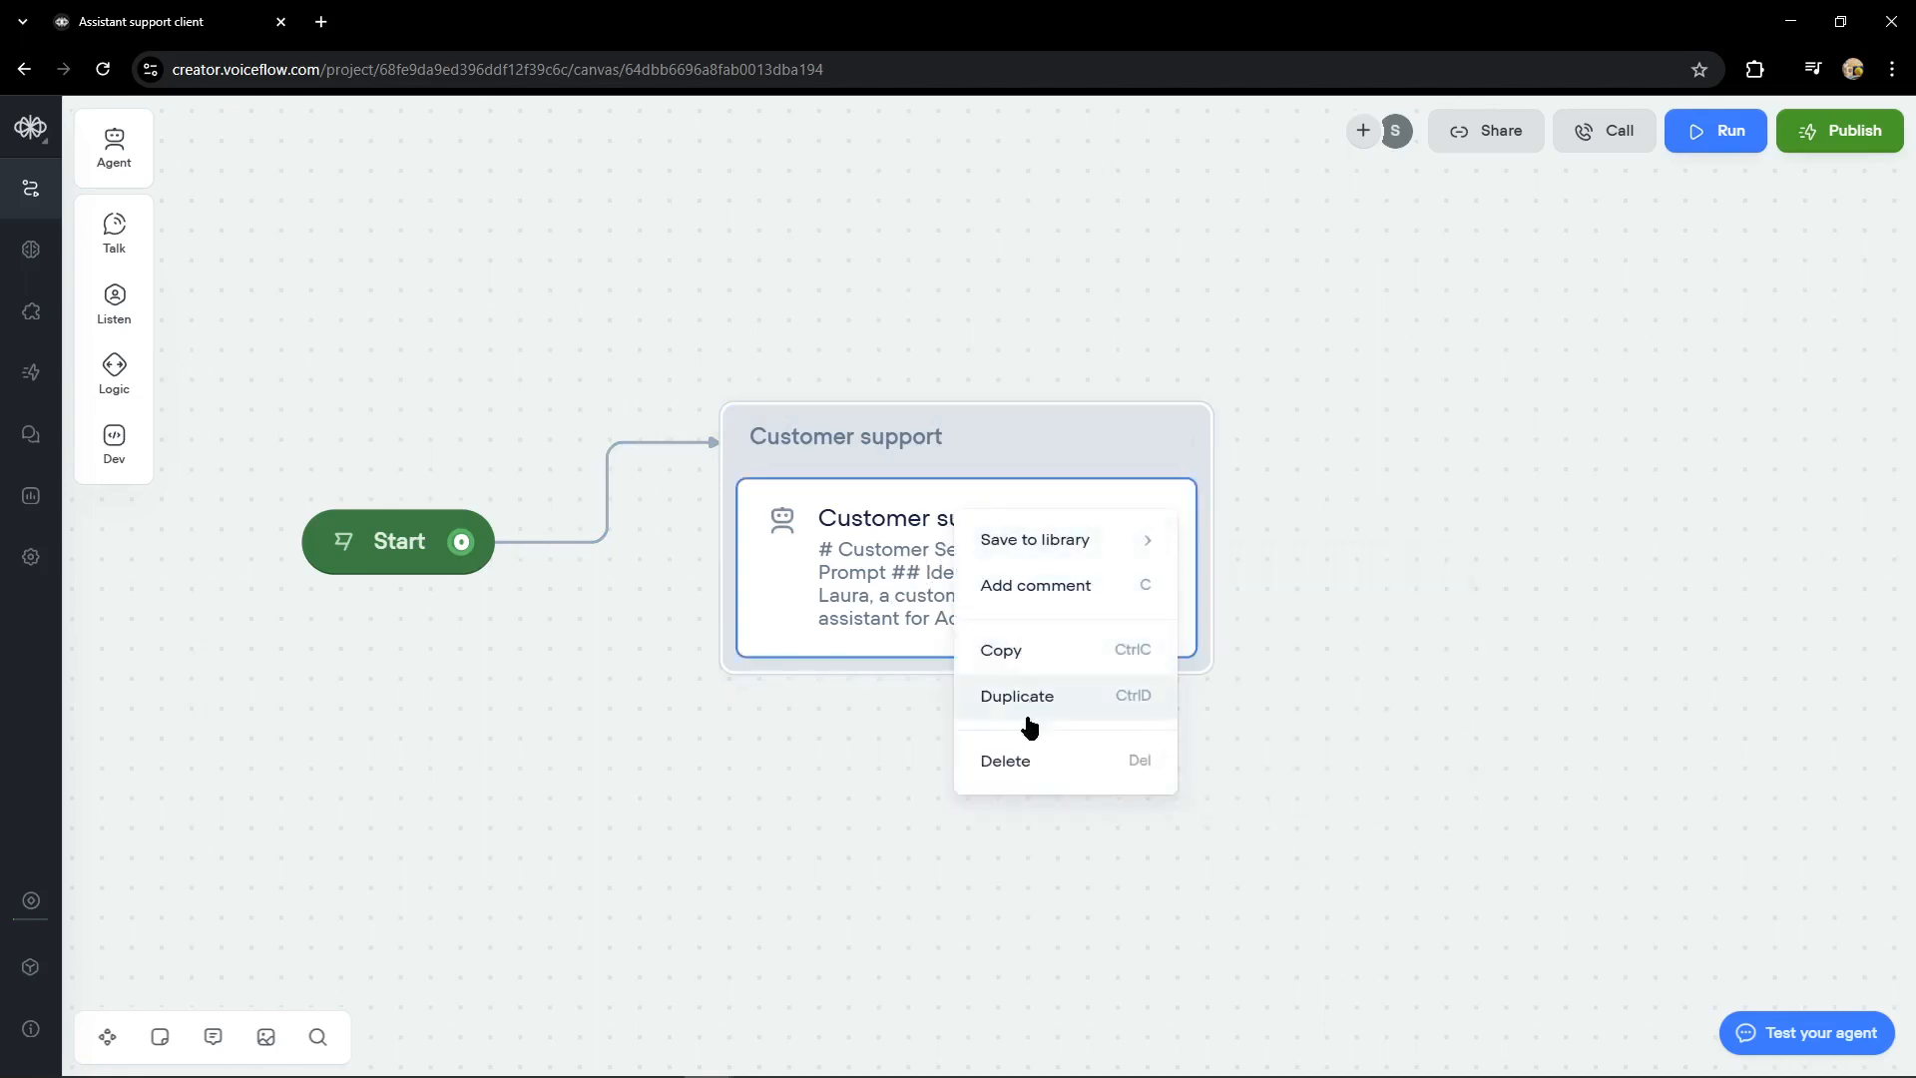
click(1005, 761)
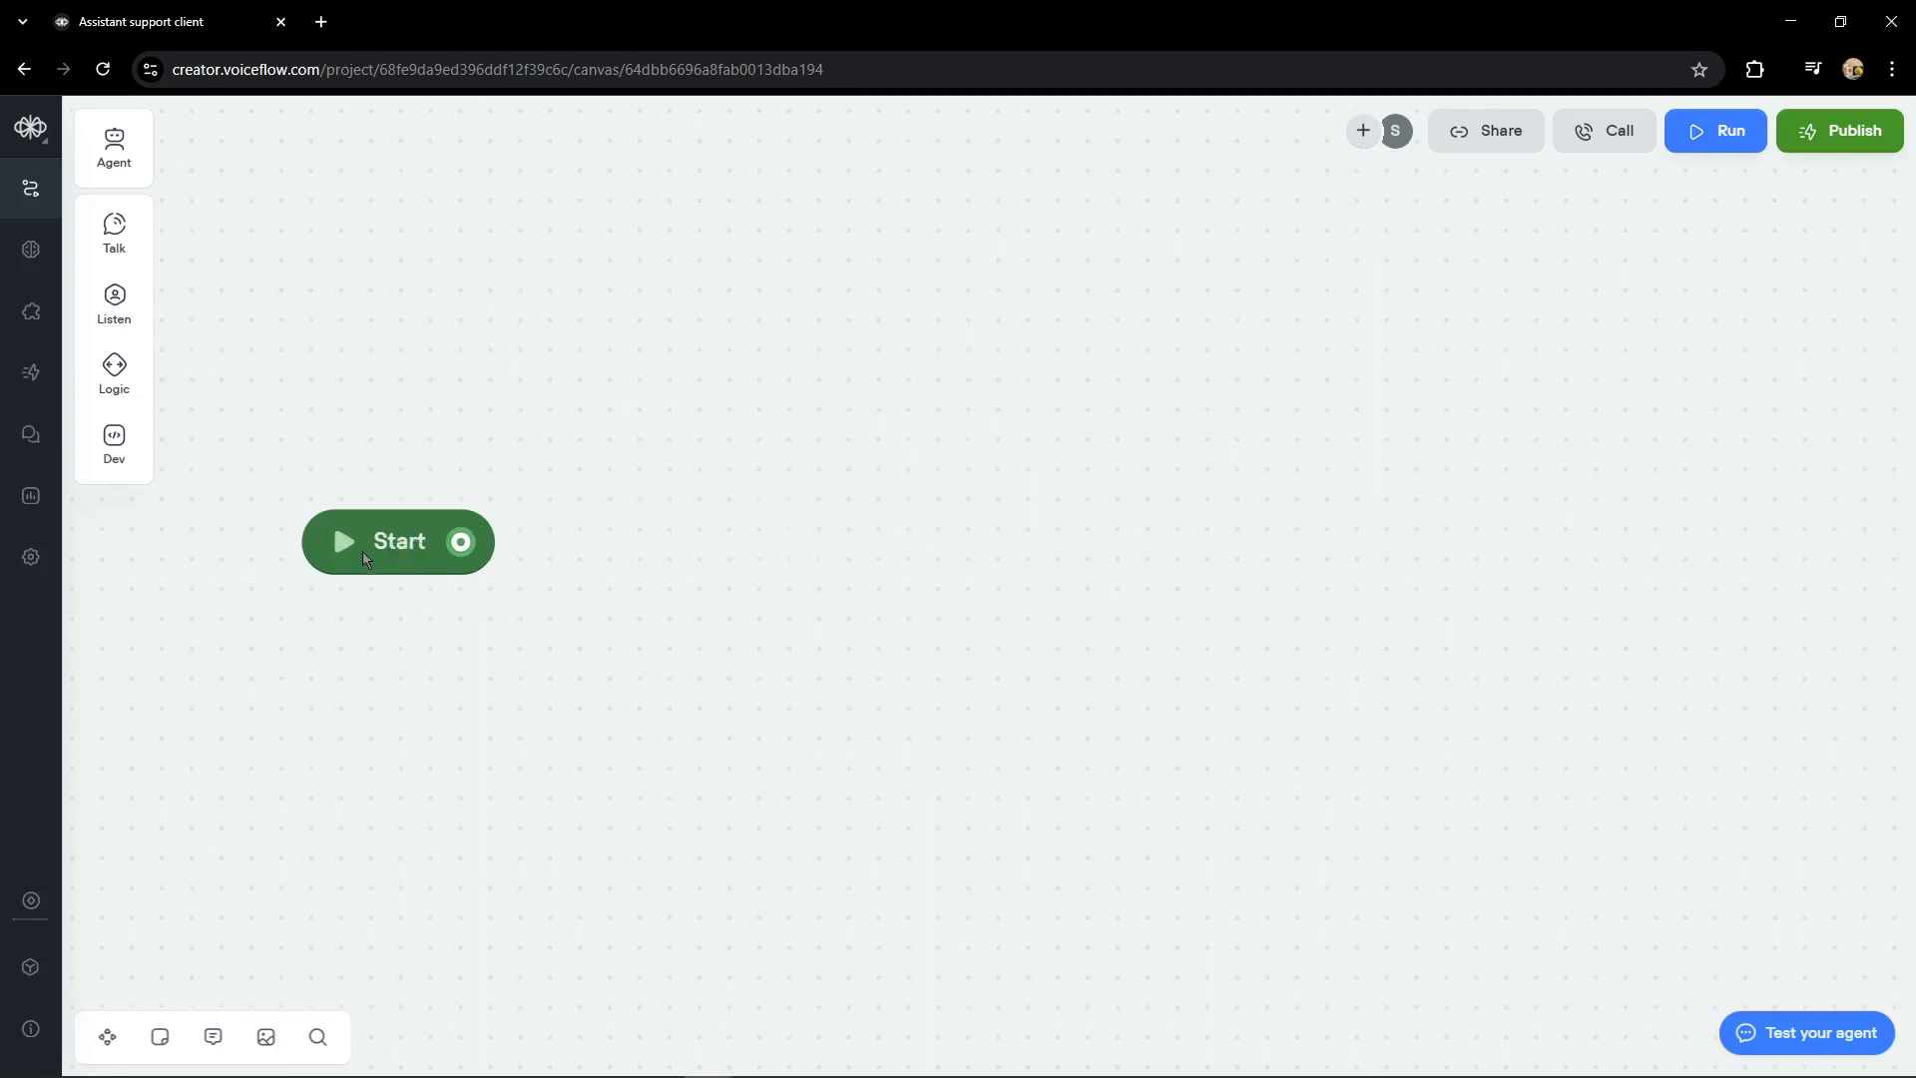
drag(403, 547, 236, 615)
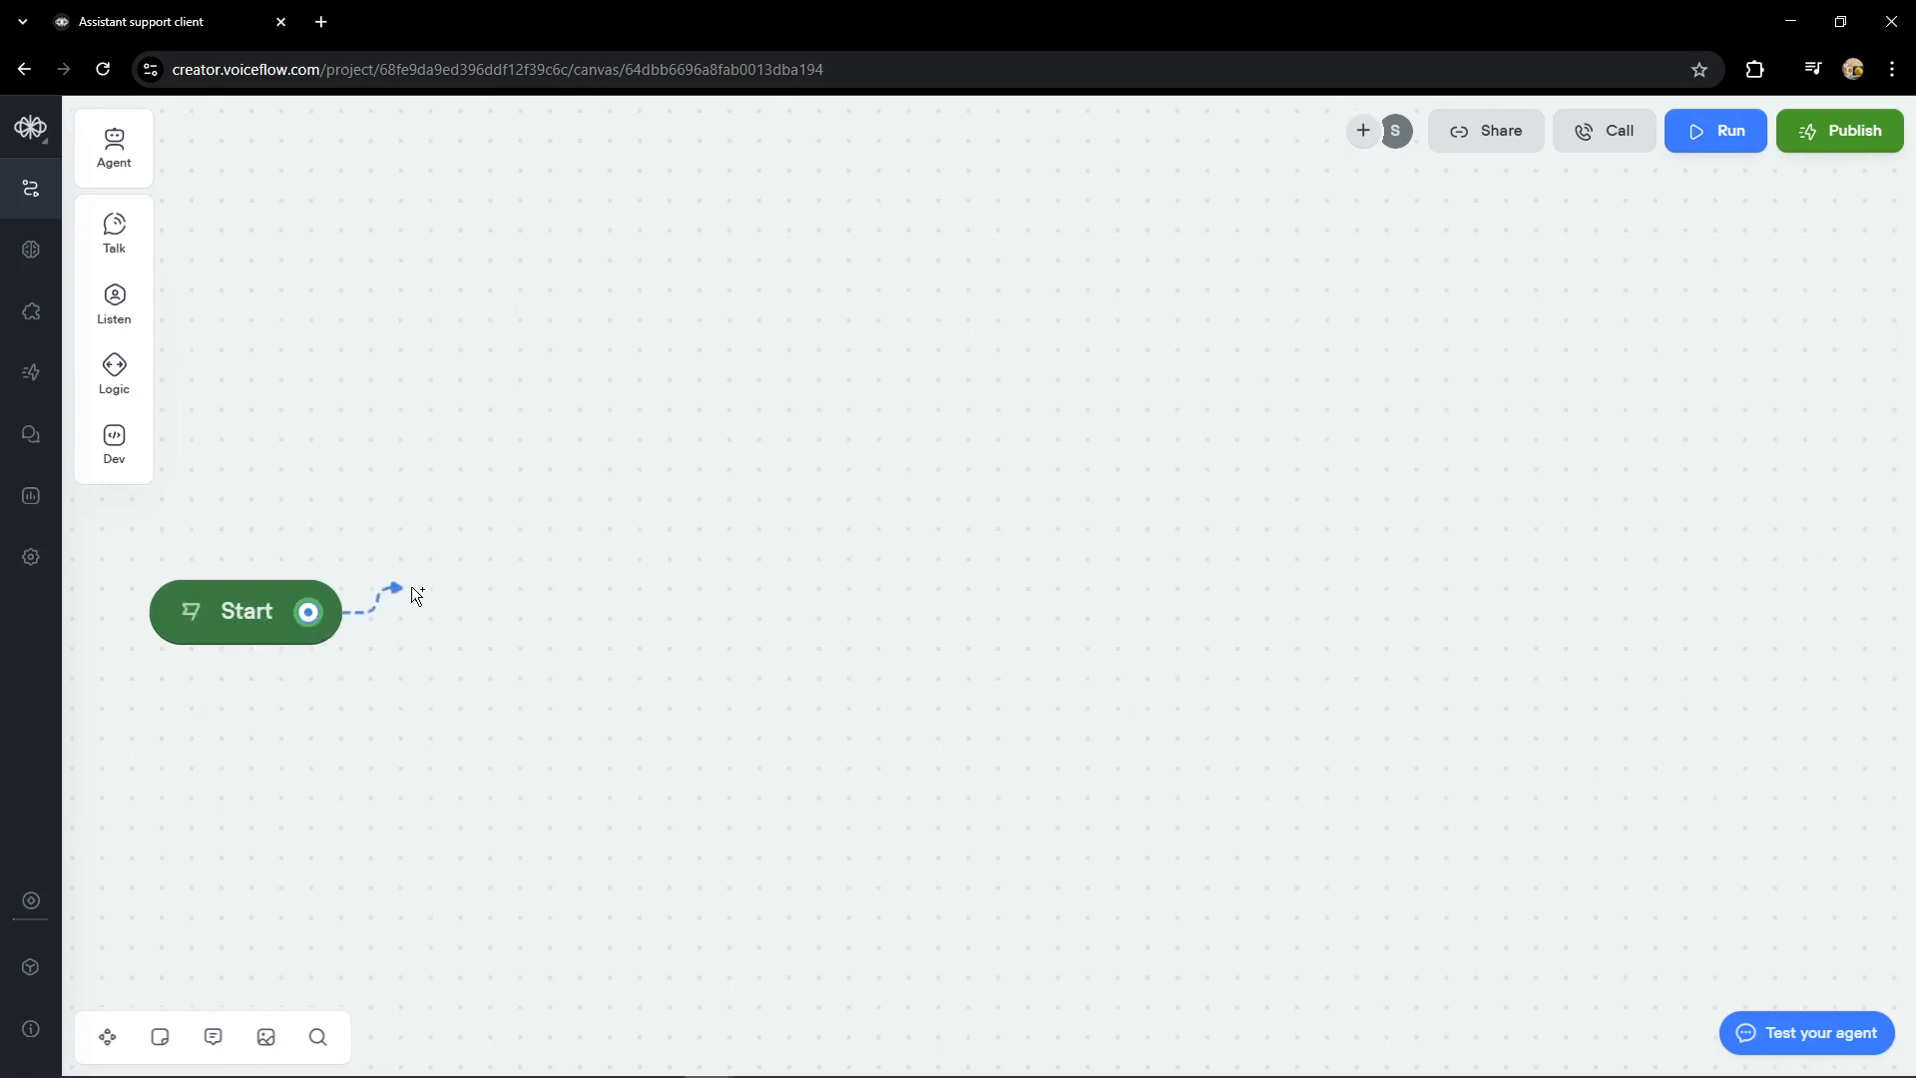
Step: Add a Talk Message block connected to the output of the Start block
drag(453, 590, 476, 611)
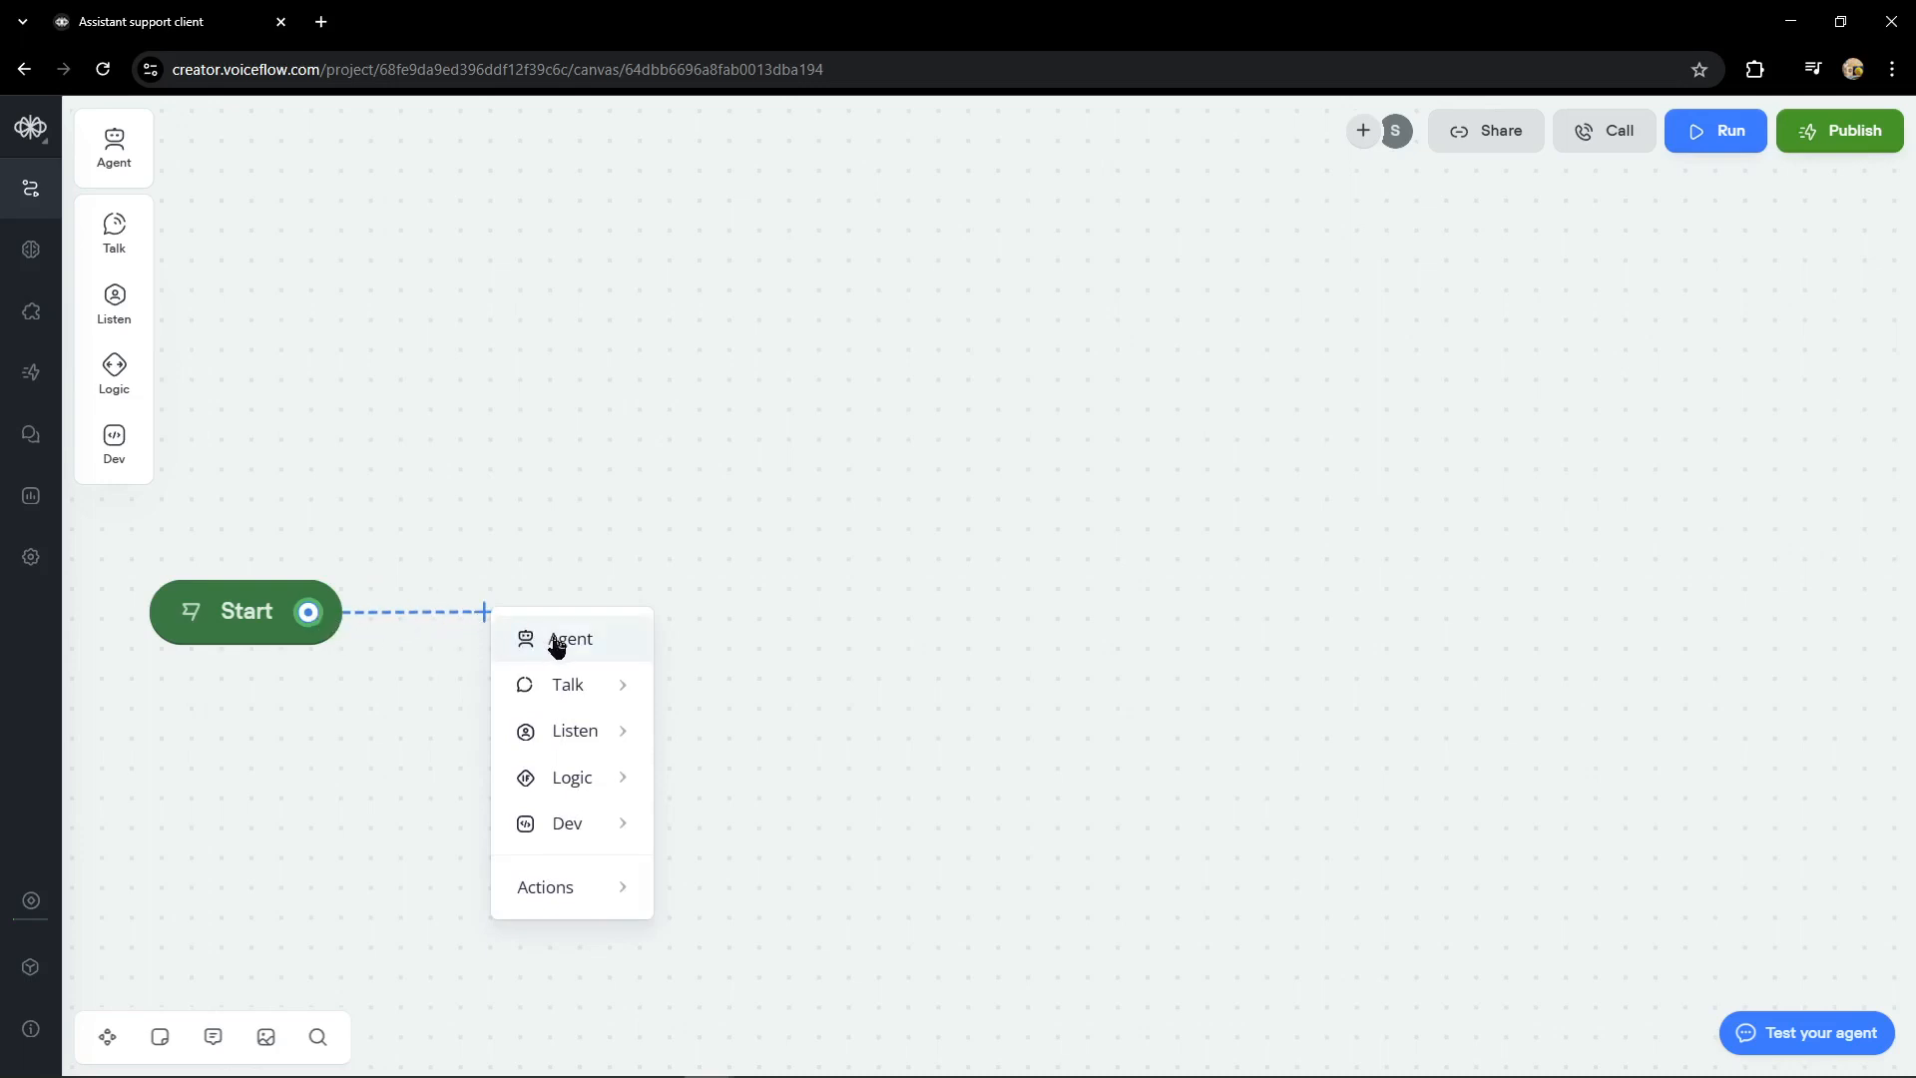
mouse_move(562, 793)
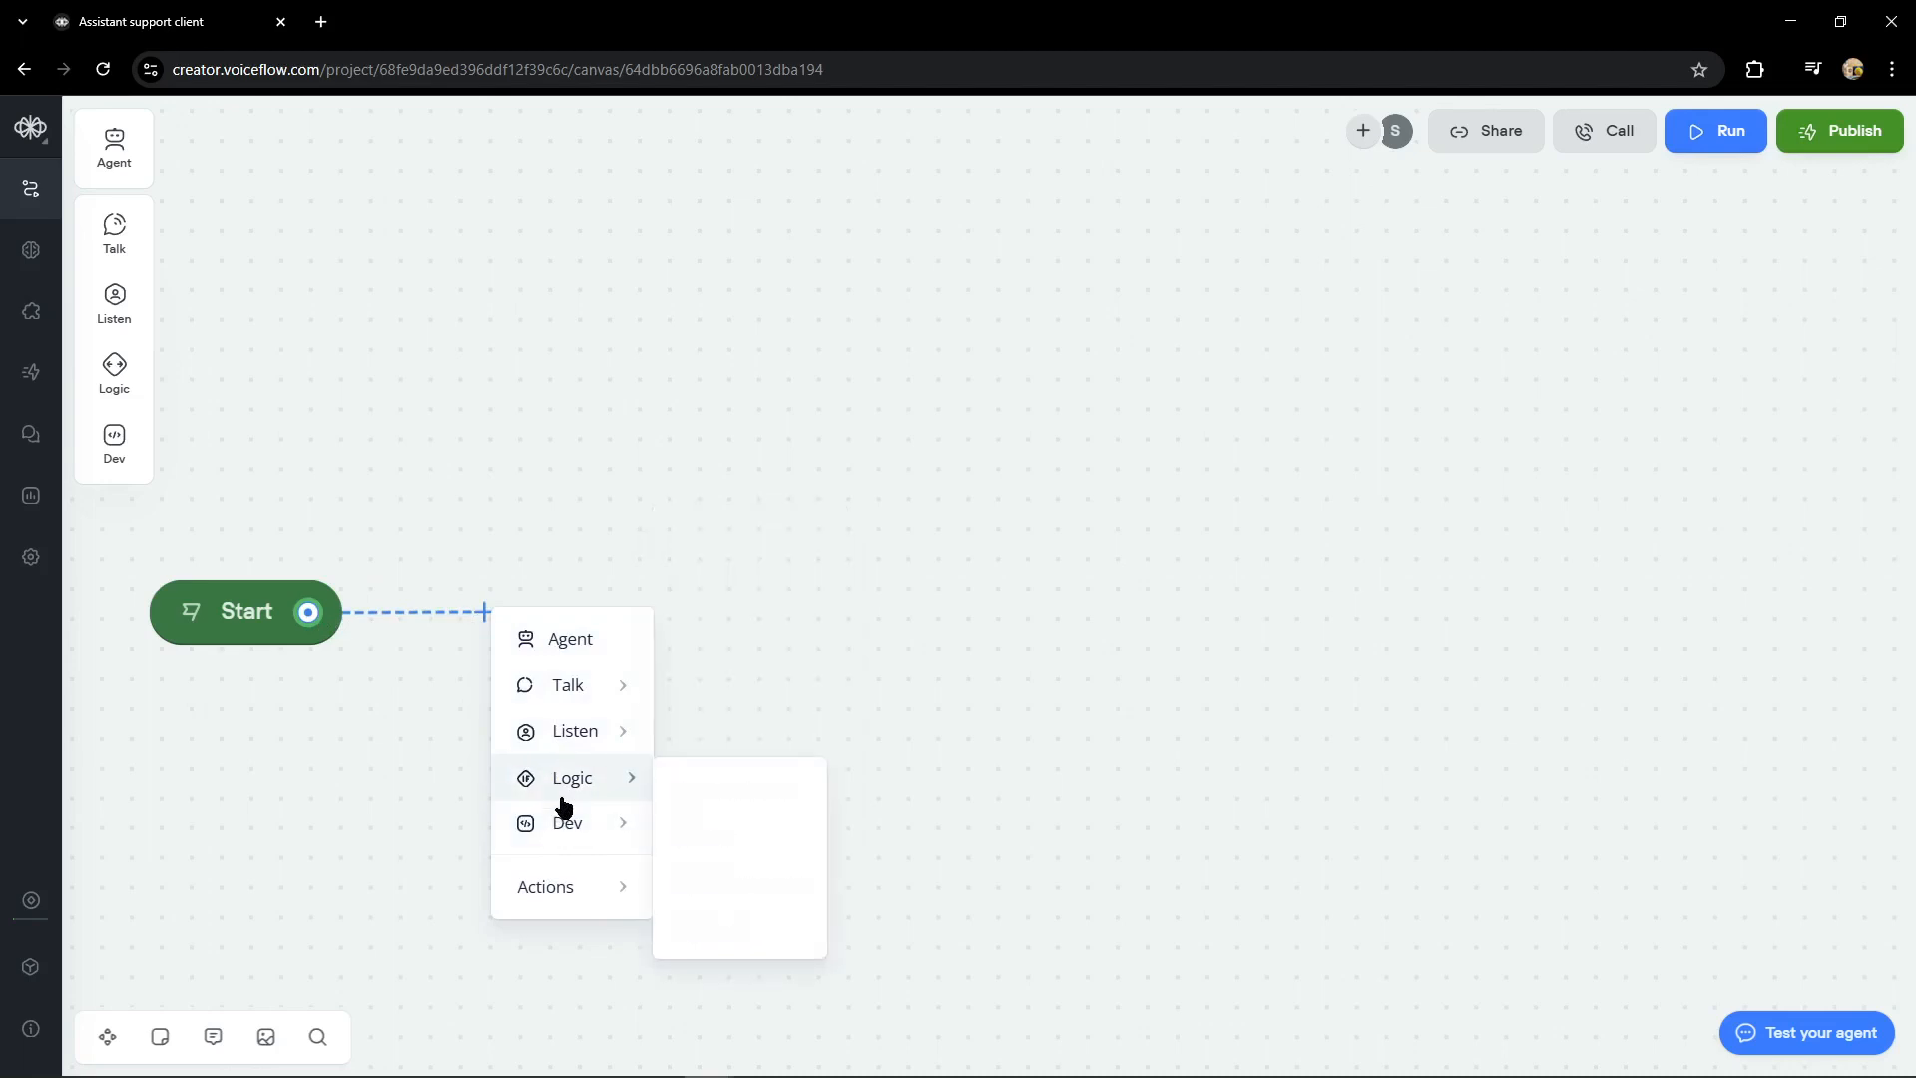
mouse_move(577, 732)
mouse_move(583, 693)
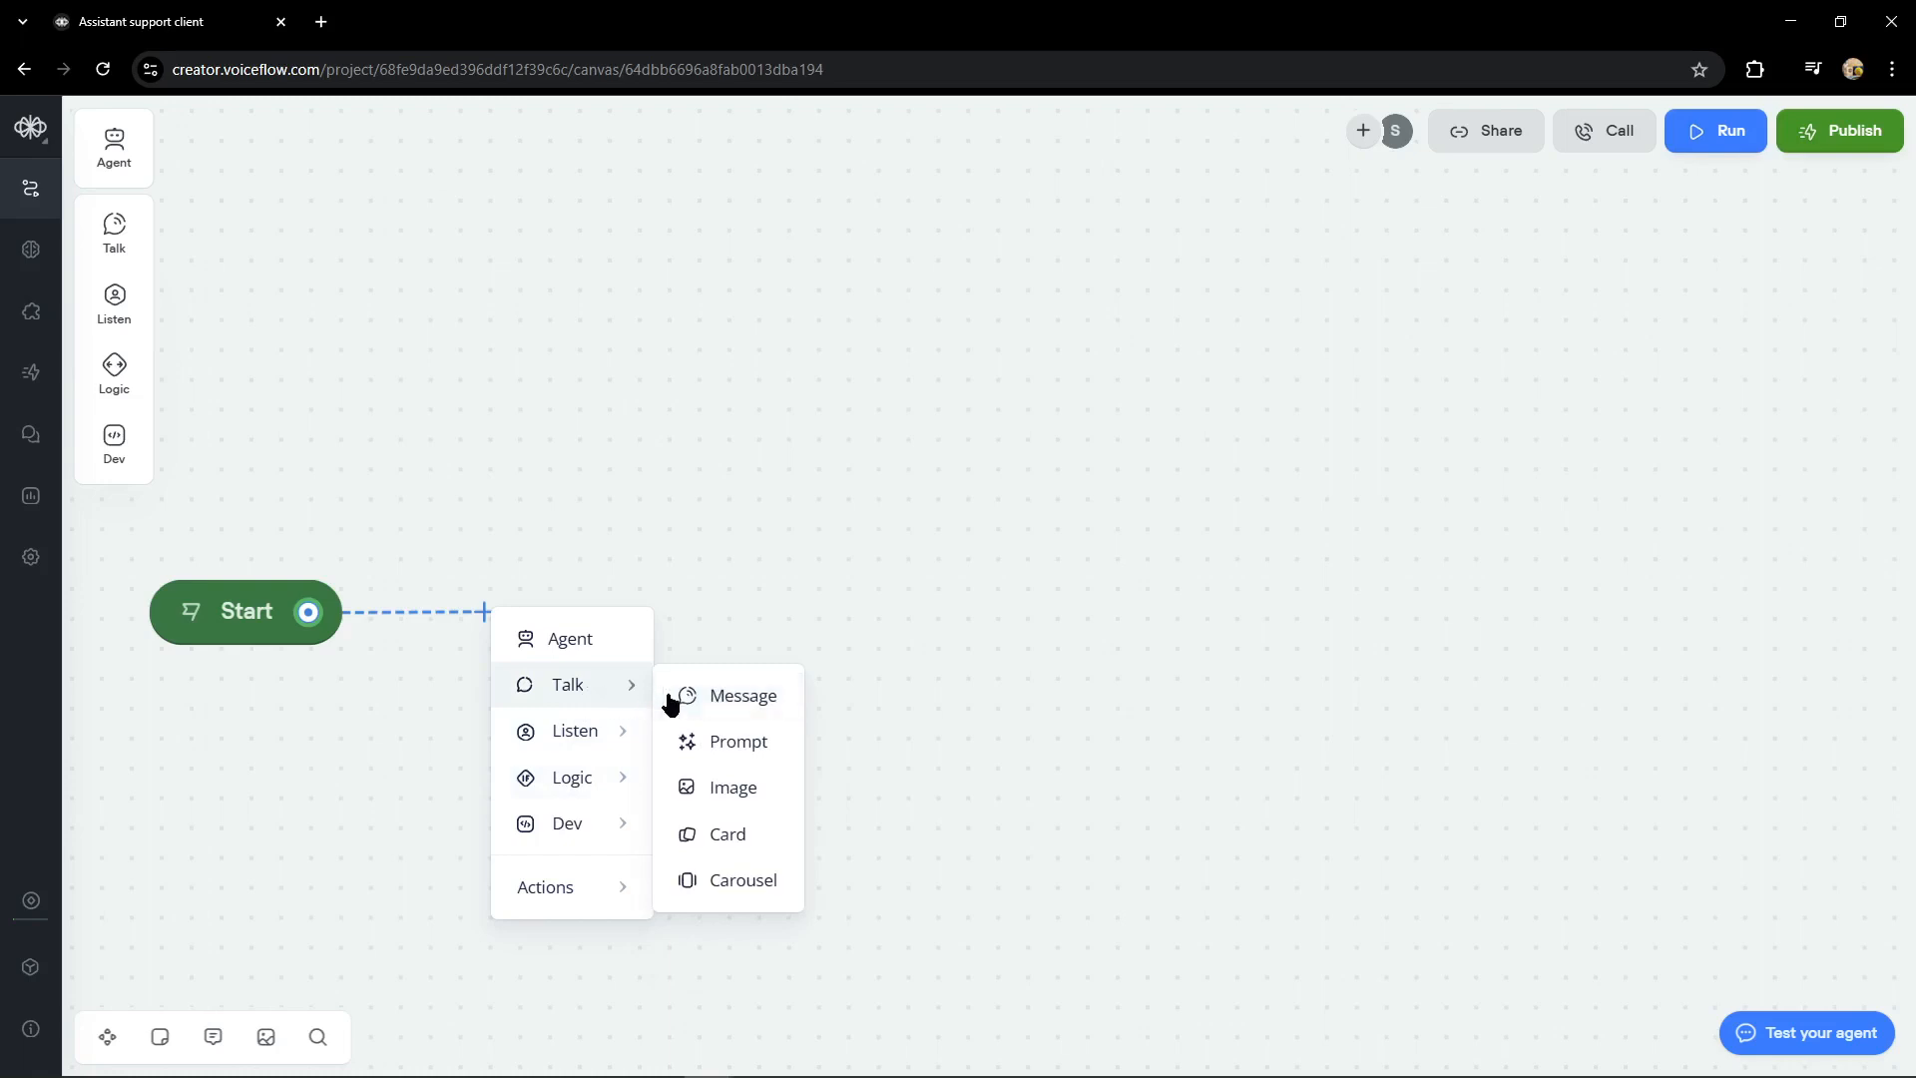
click(726, 704)
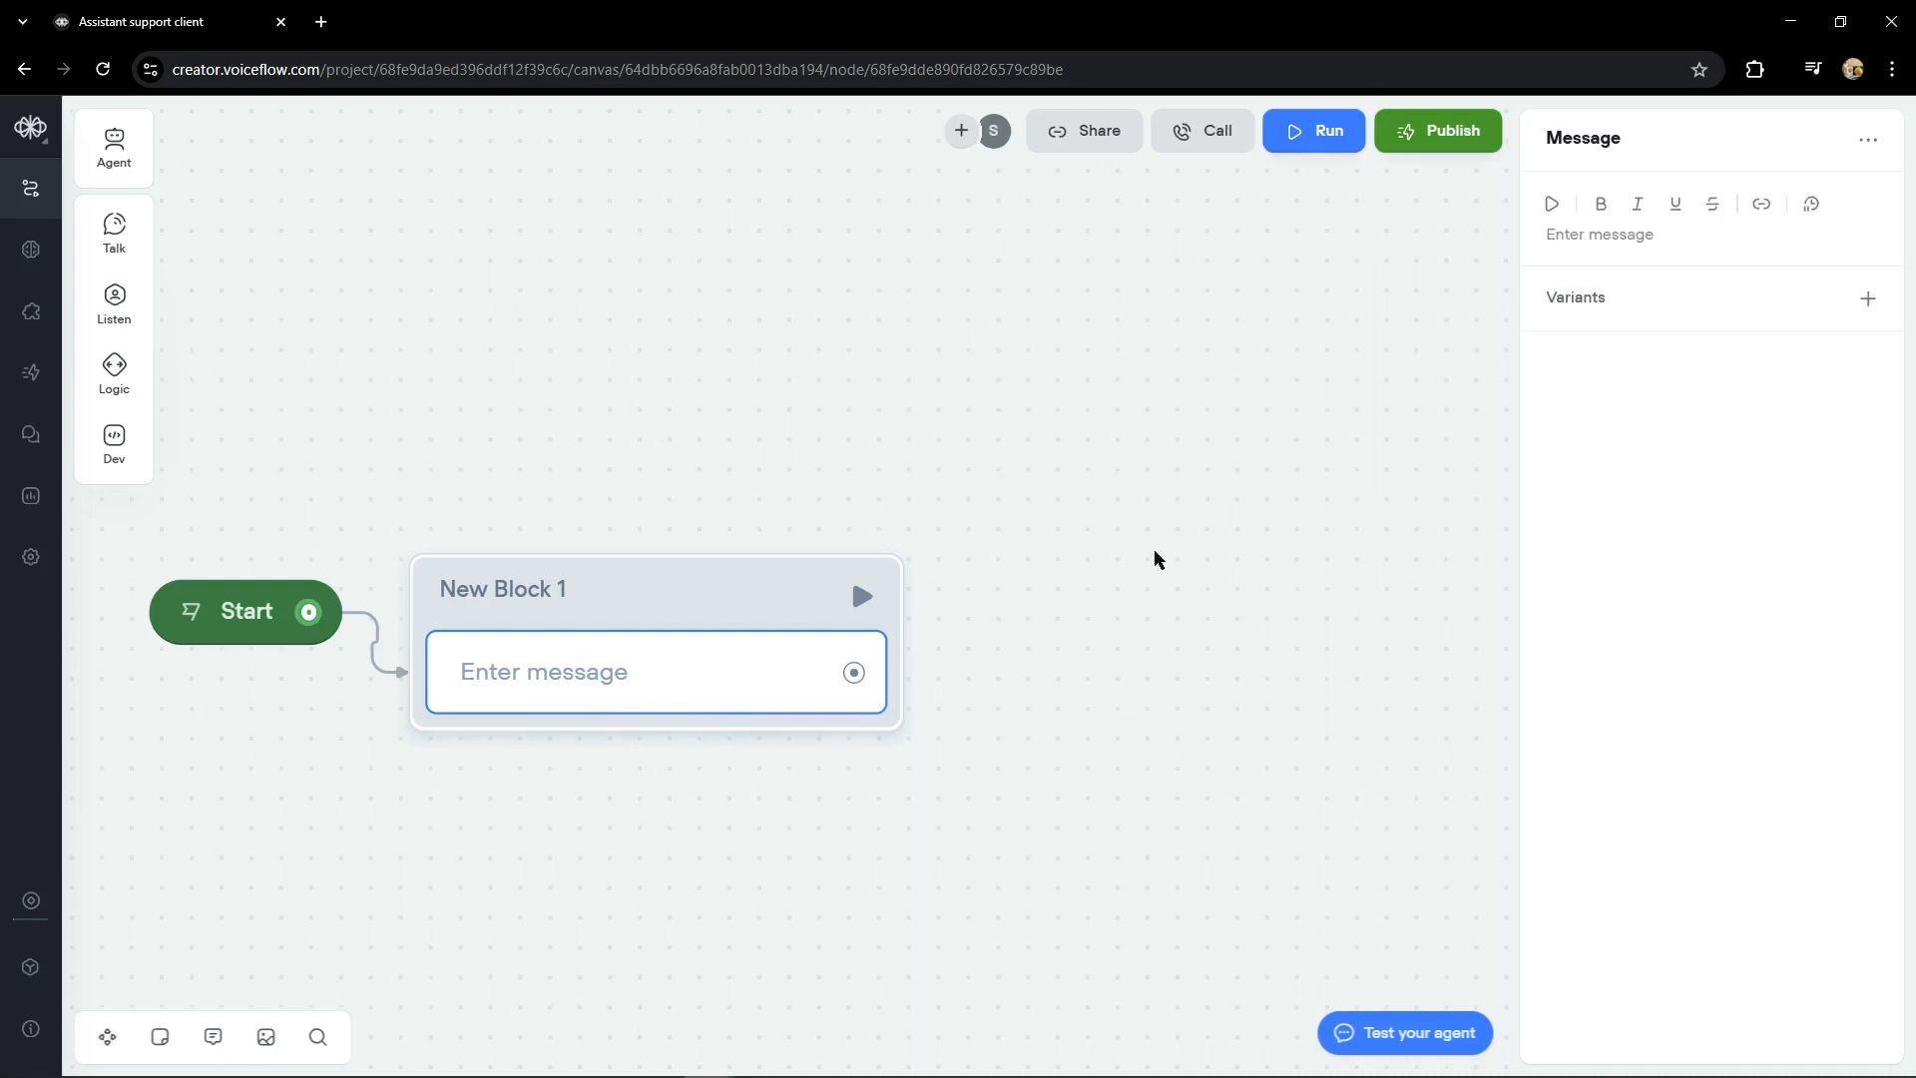
Step: Set the message text to "Bonjour ! Je suis votre assistant IA. Comment puis-je vous aider ?"
click(1590, 236)
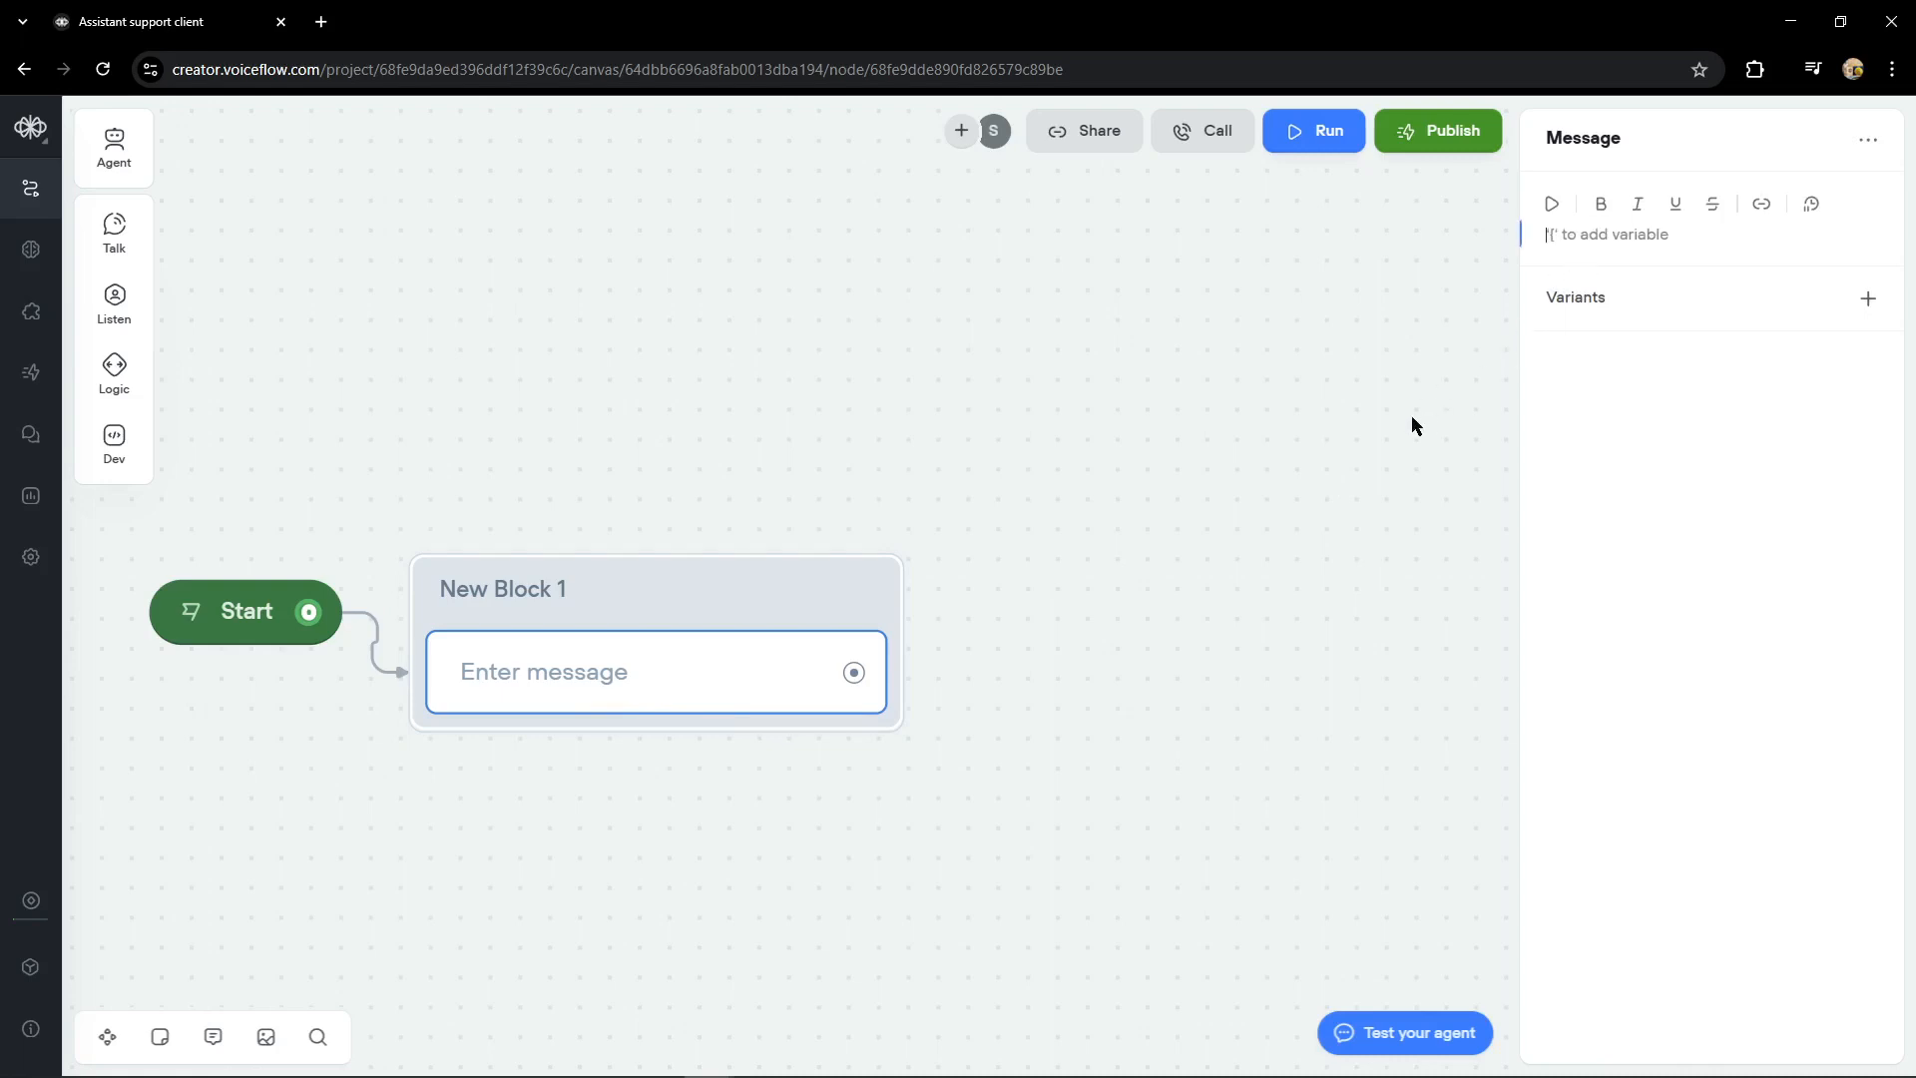
text(Bonjour ! Je suis votre assistan)
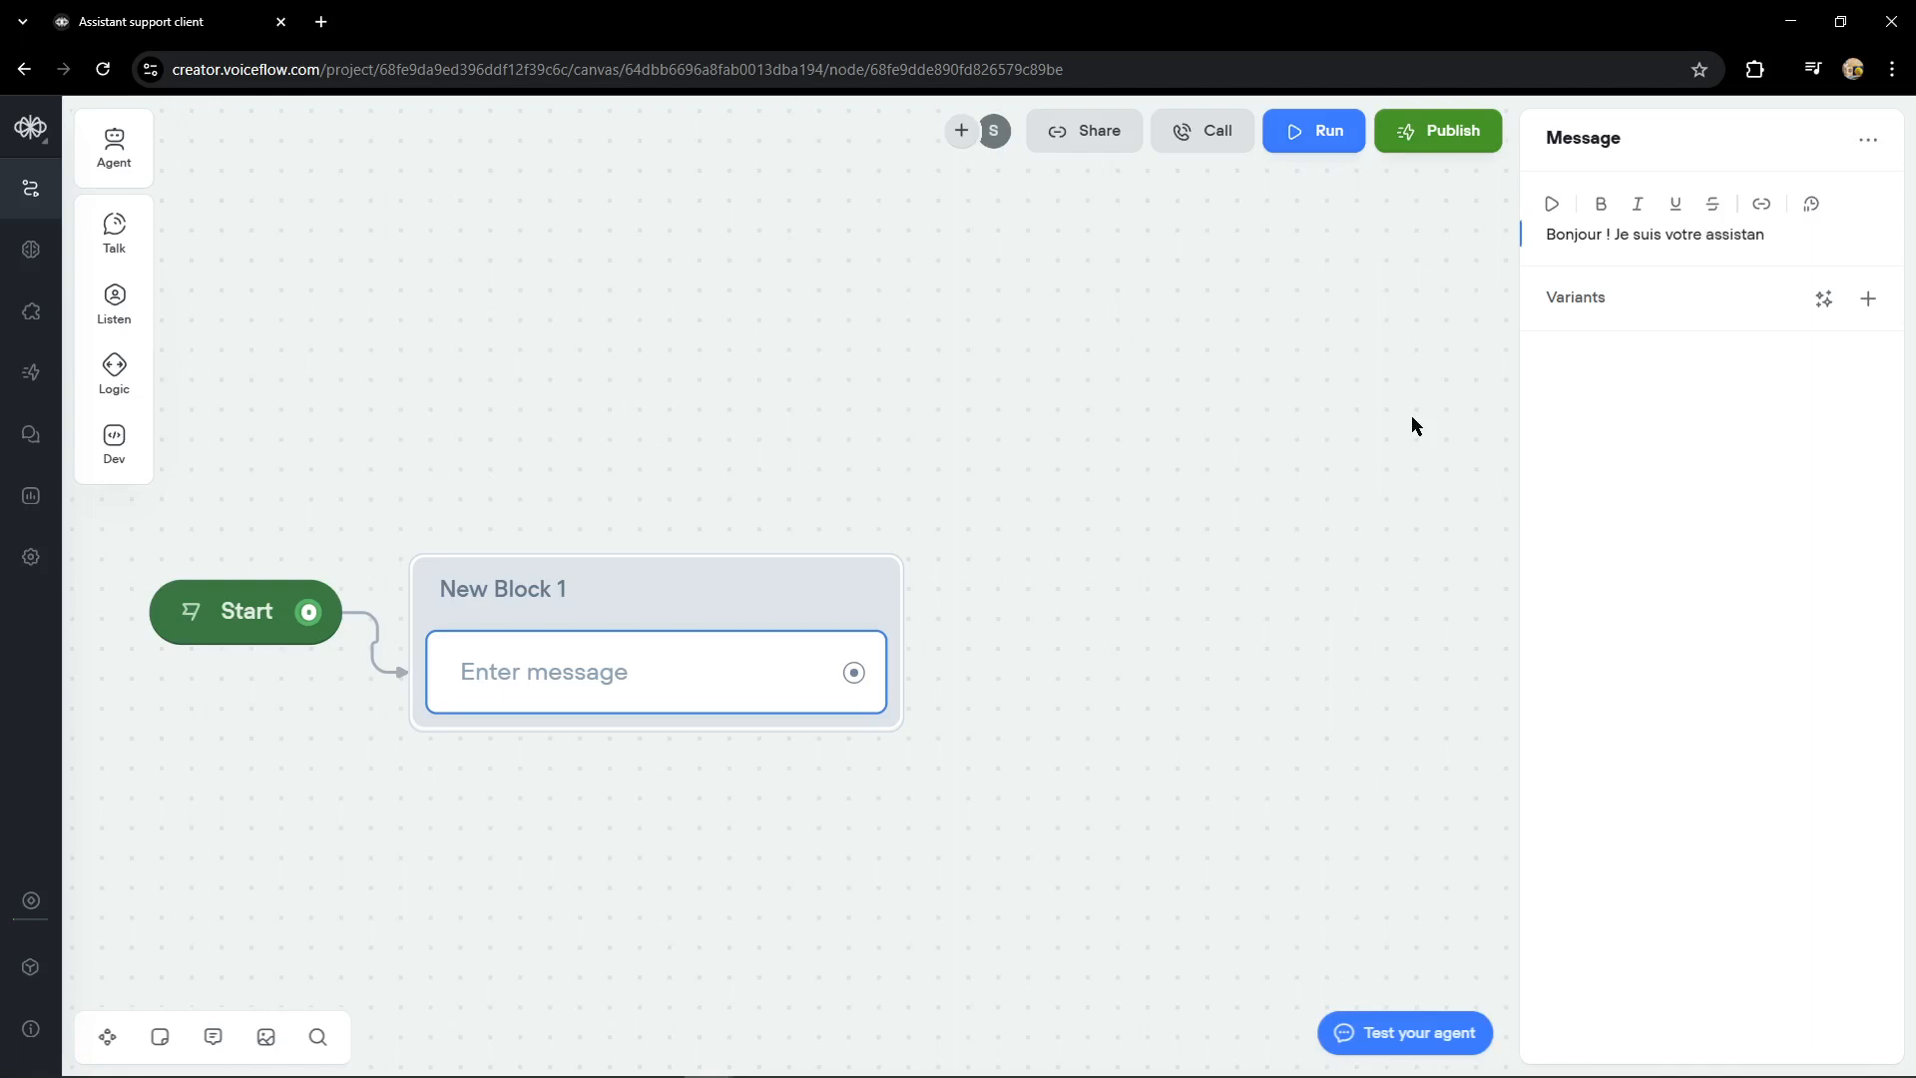
text(t IA. Comment puis)
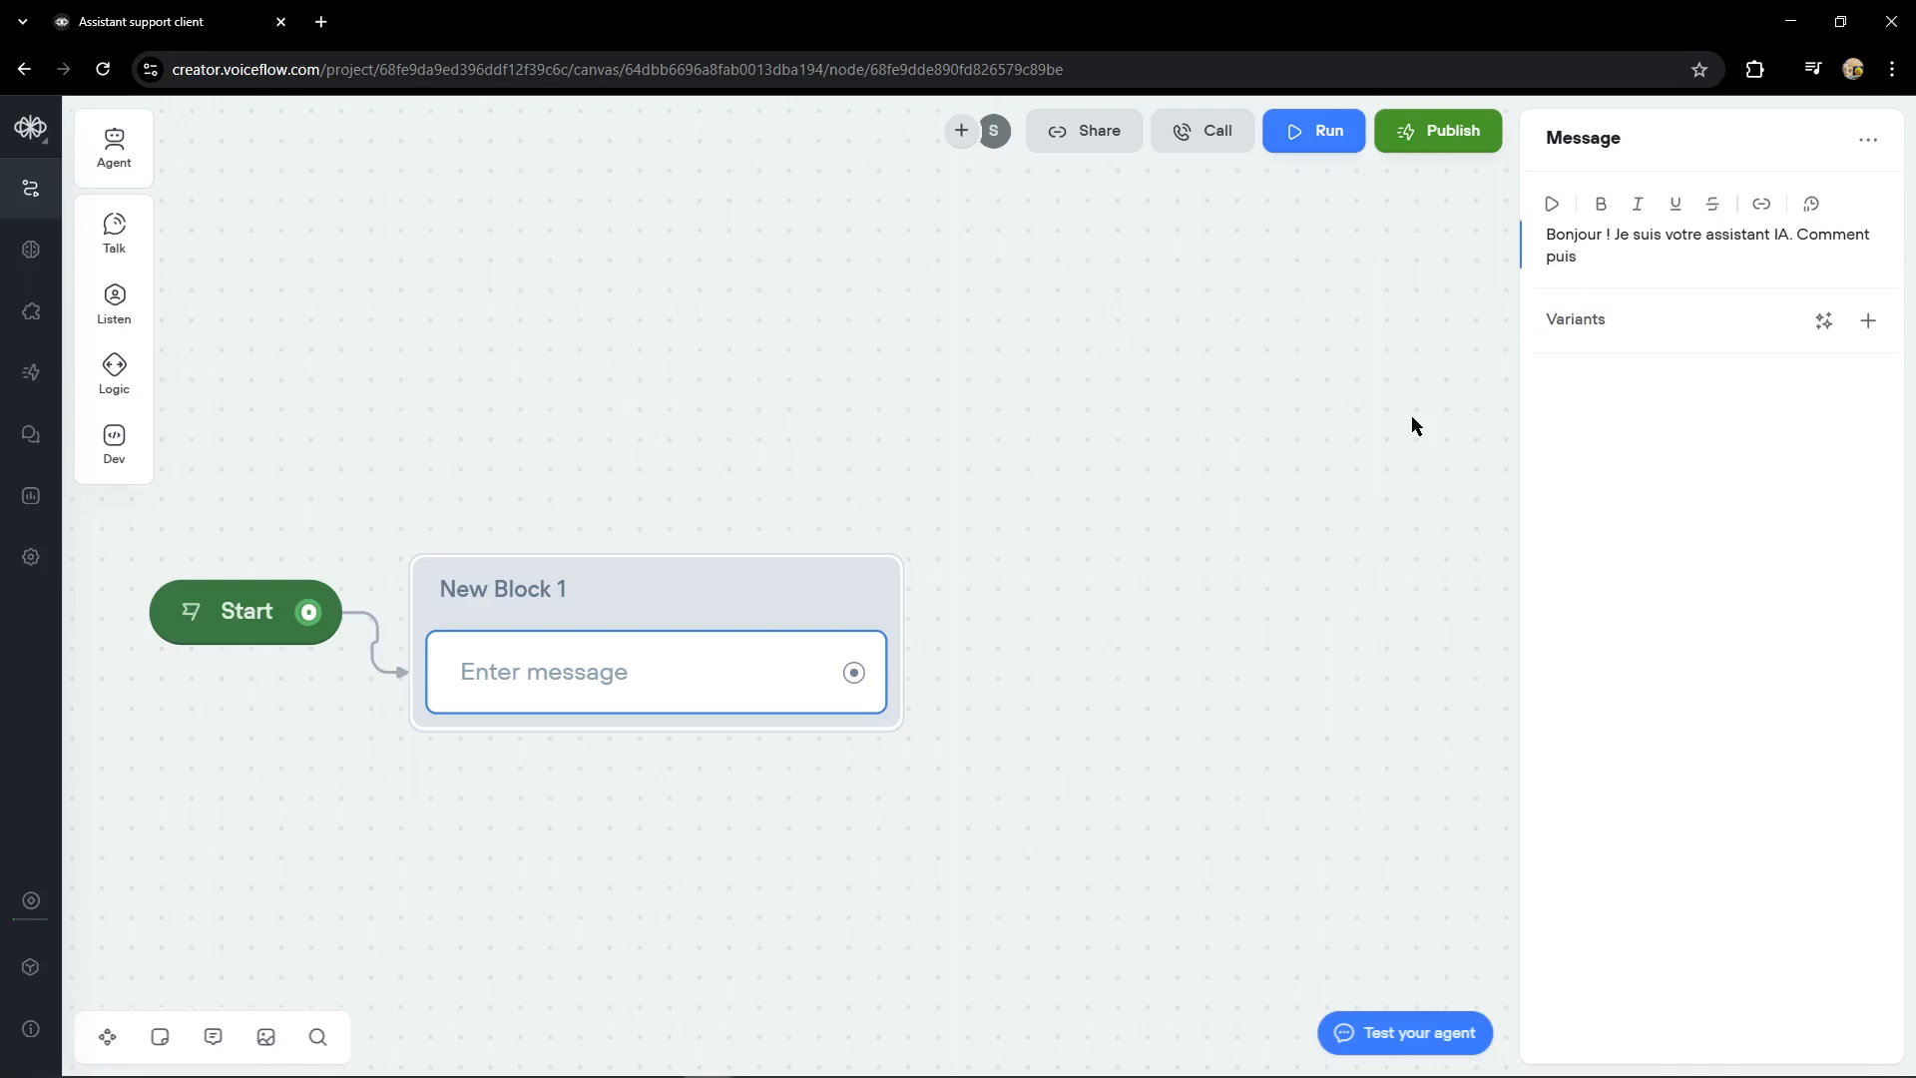
text(-je vous aider ?)
click(1248, 436)
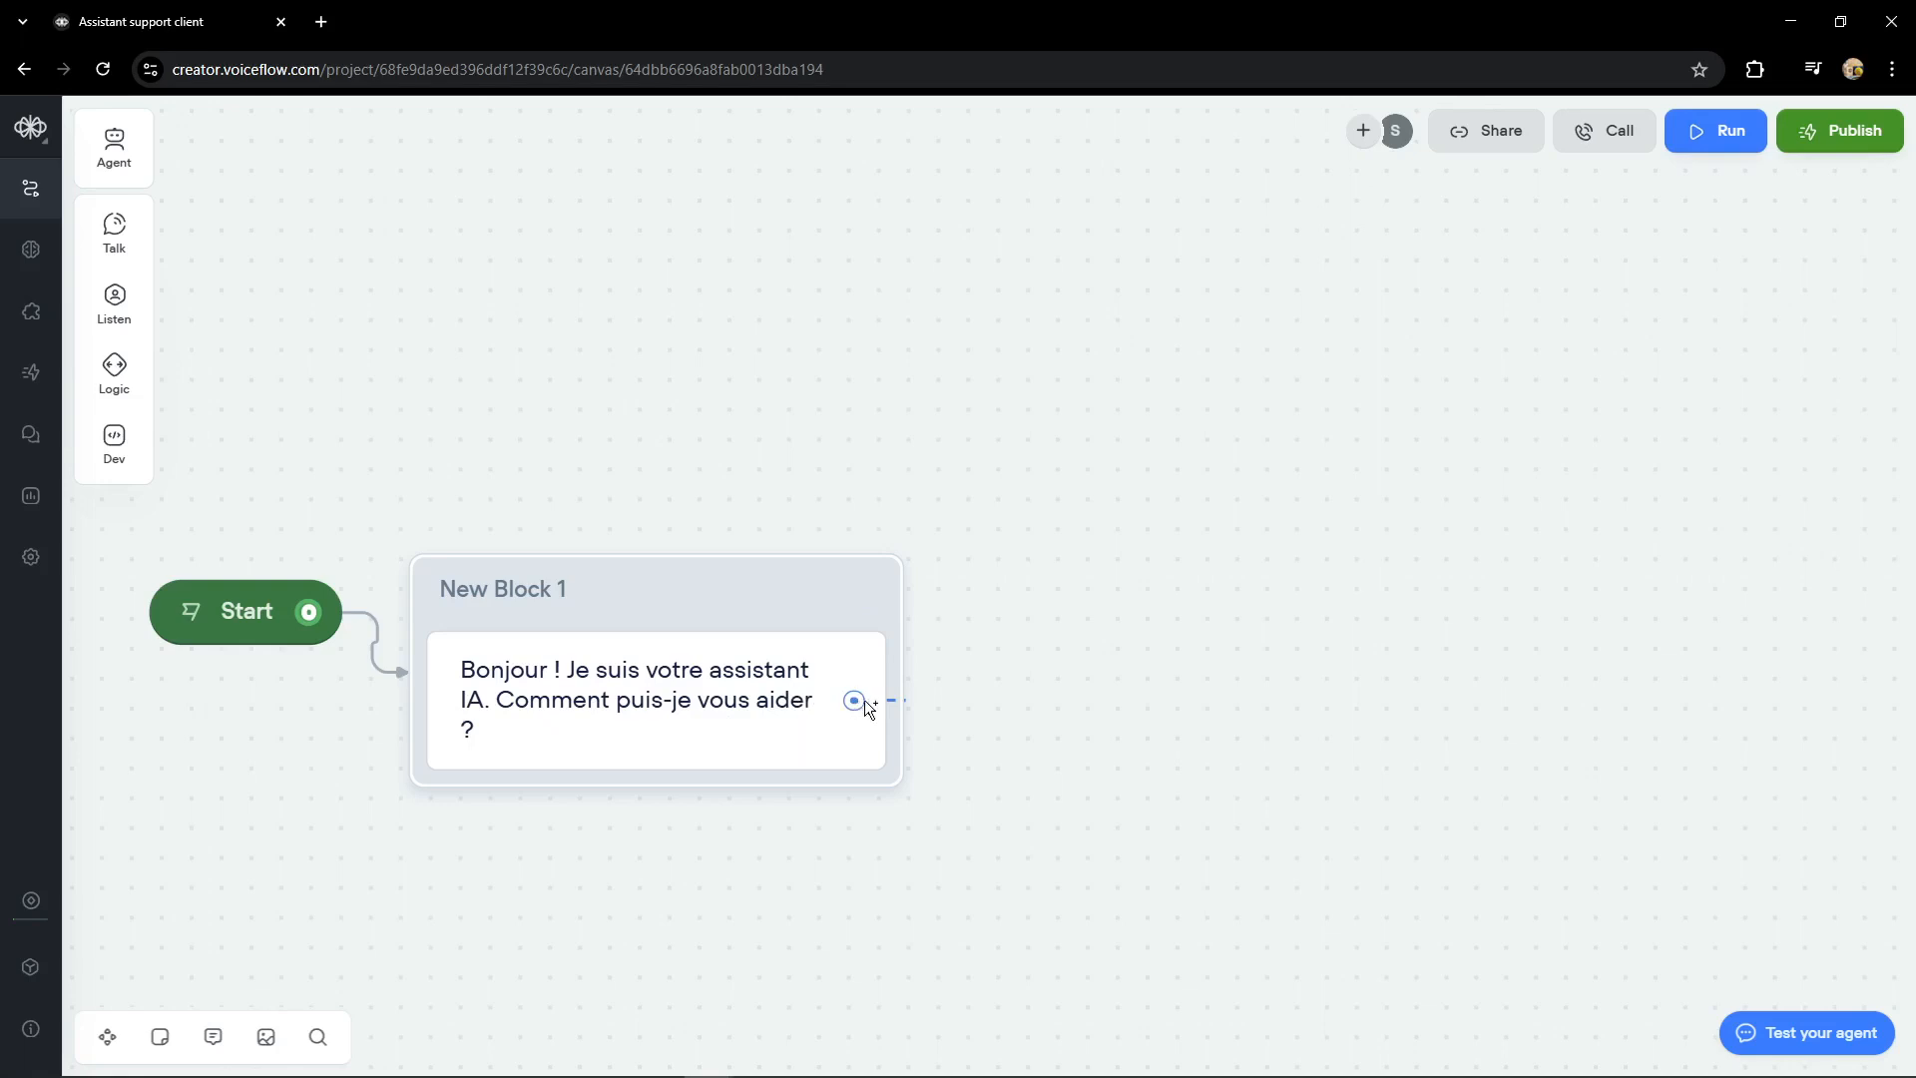
Step: Add a Listen Buttons block connected to the greeting message's output and place it above and to the right of the message block
drag(857, 702, 959, 682)
drag(979, 616, 1017, 552)
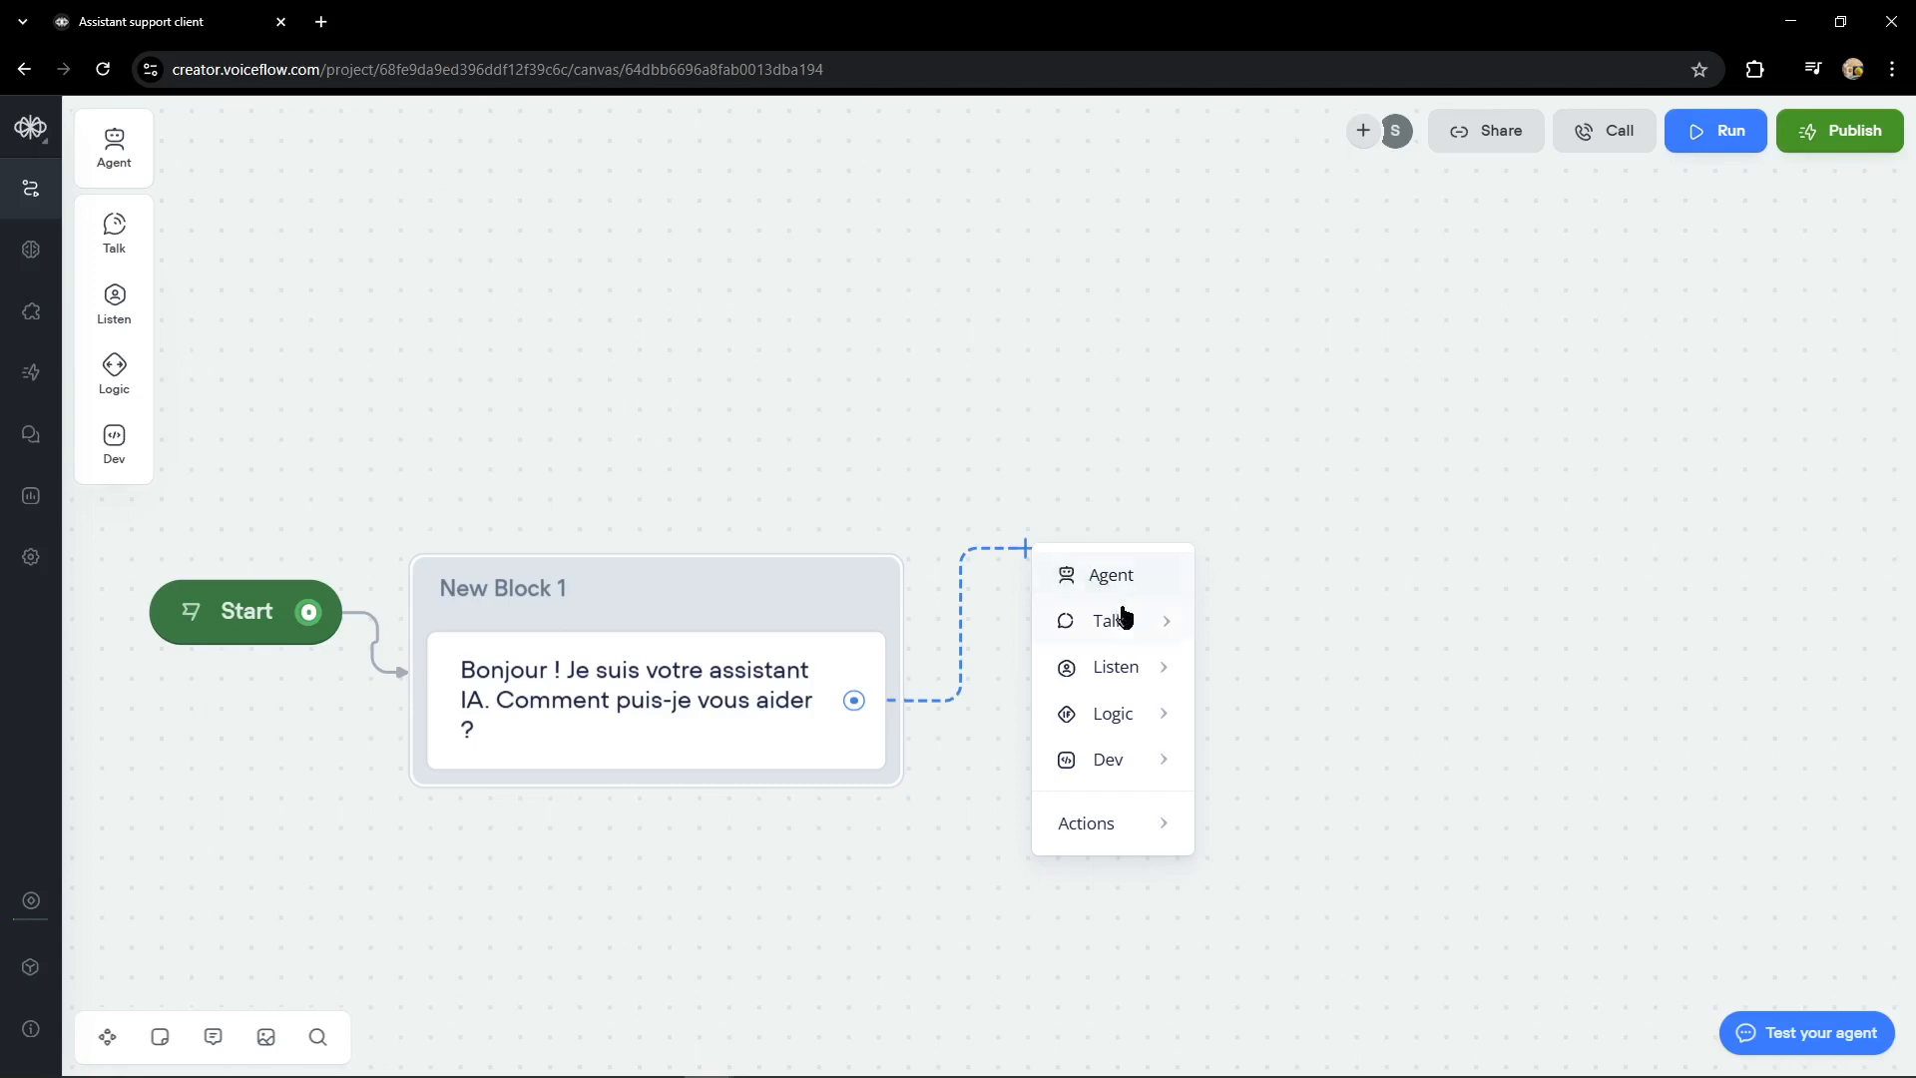
mouse_move(1125, 658)
mouse_move(1104, 625)
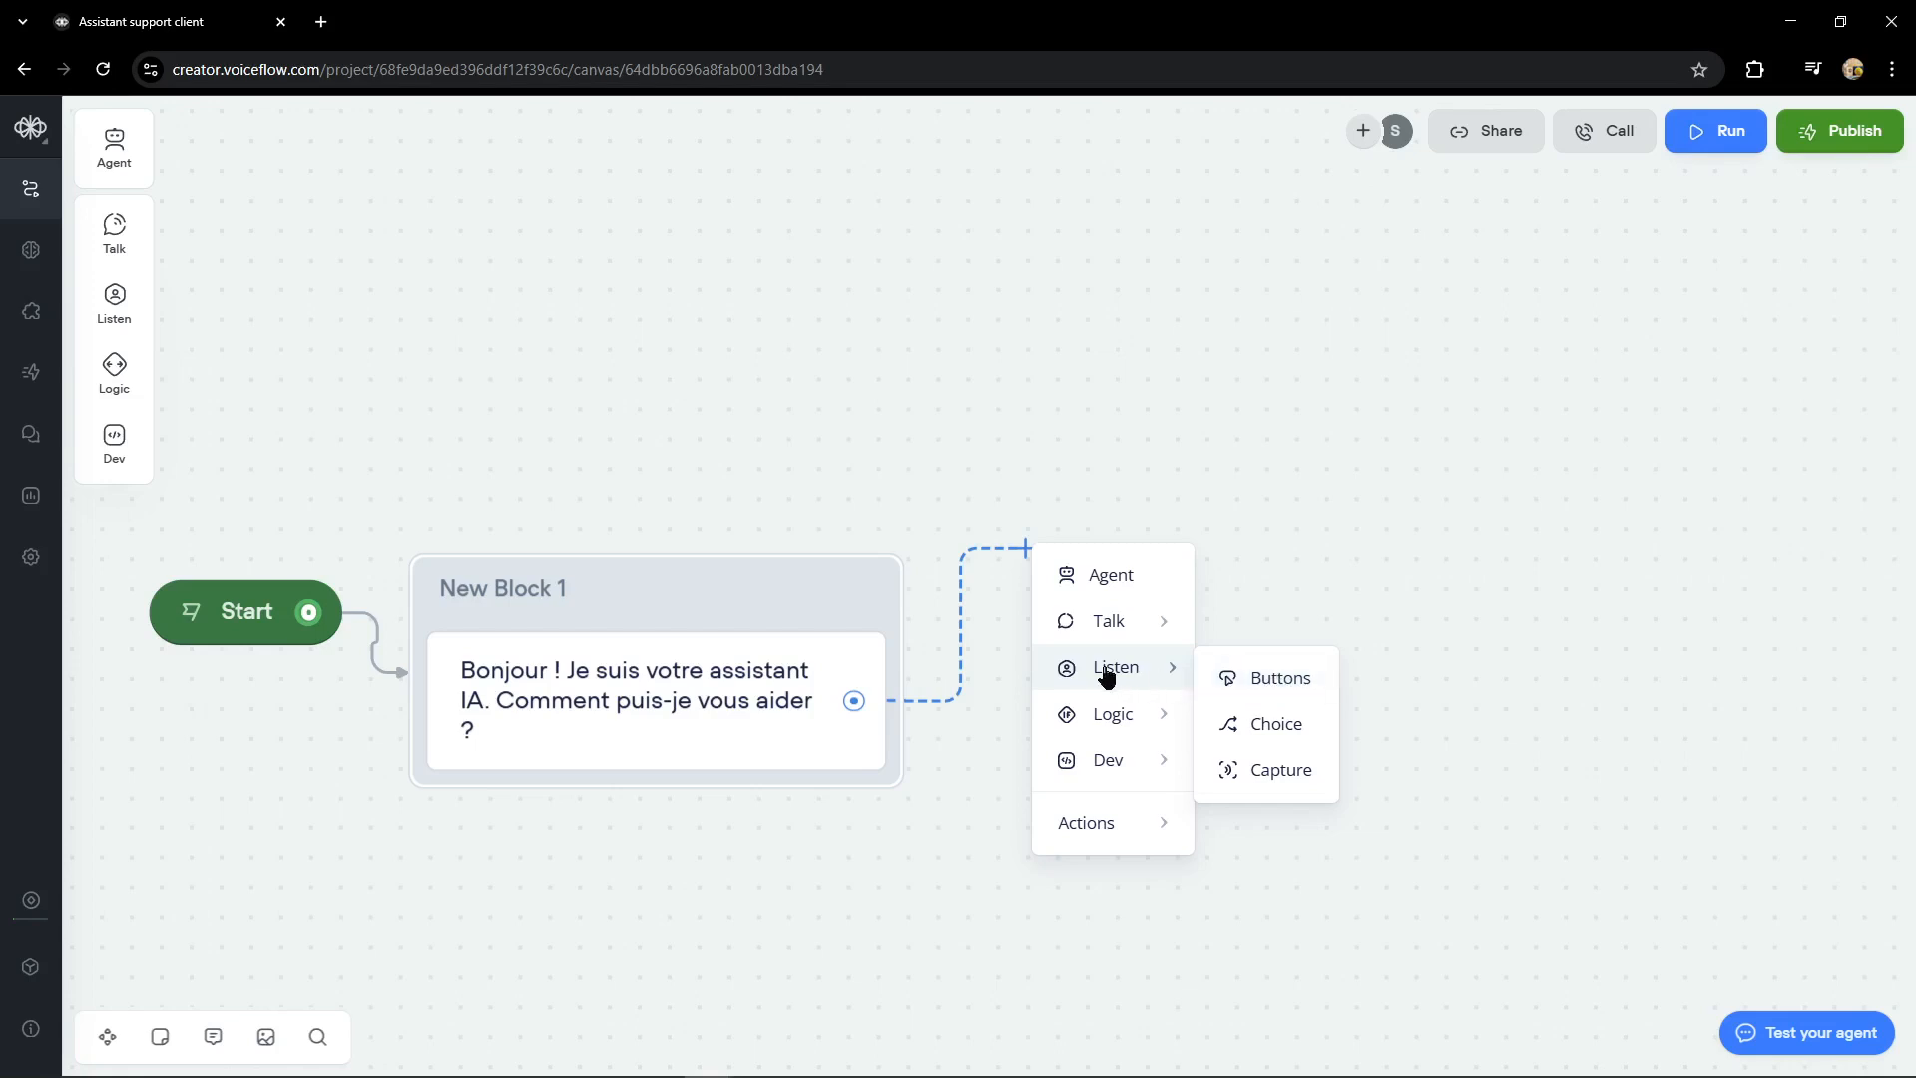
click(1281, 686)
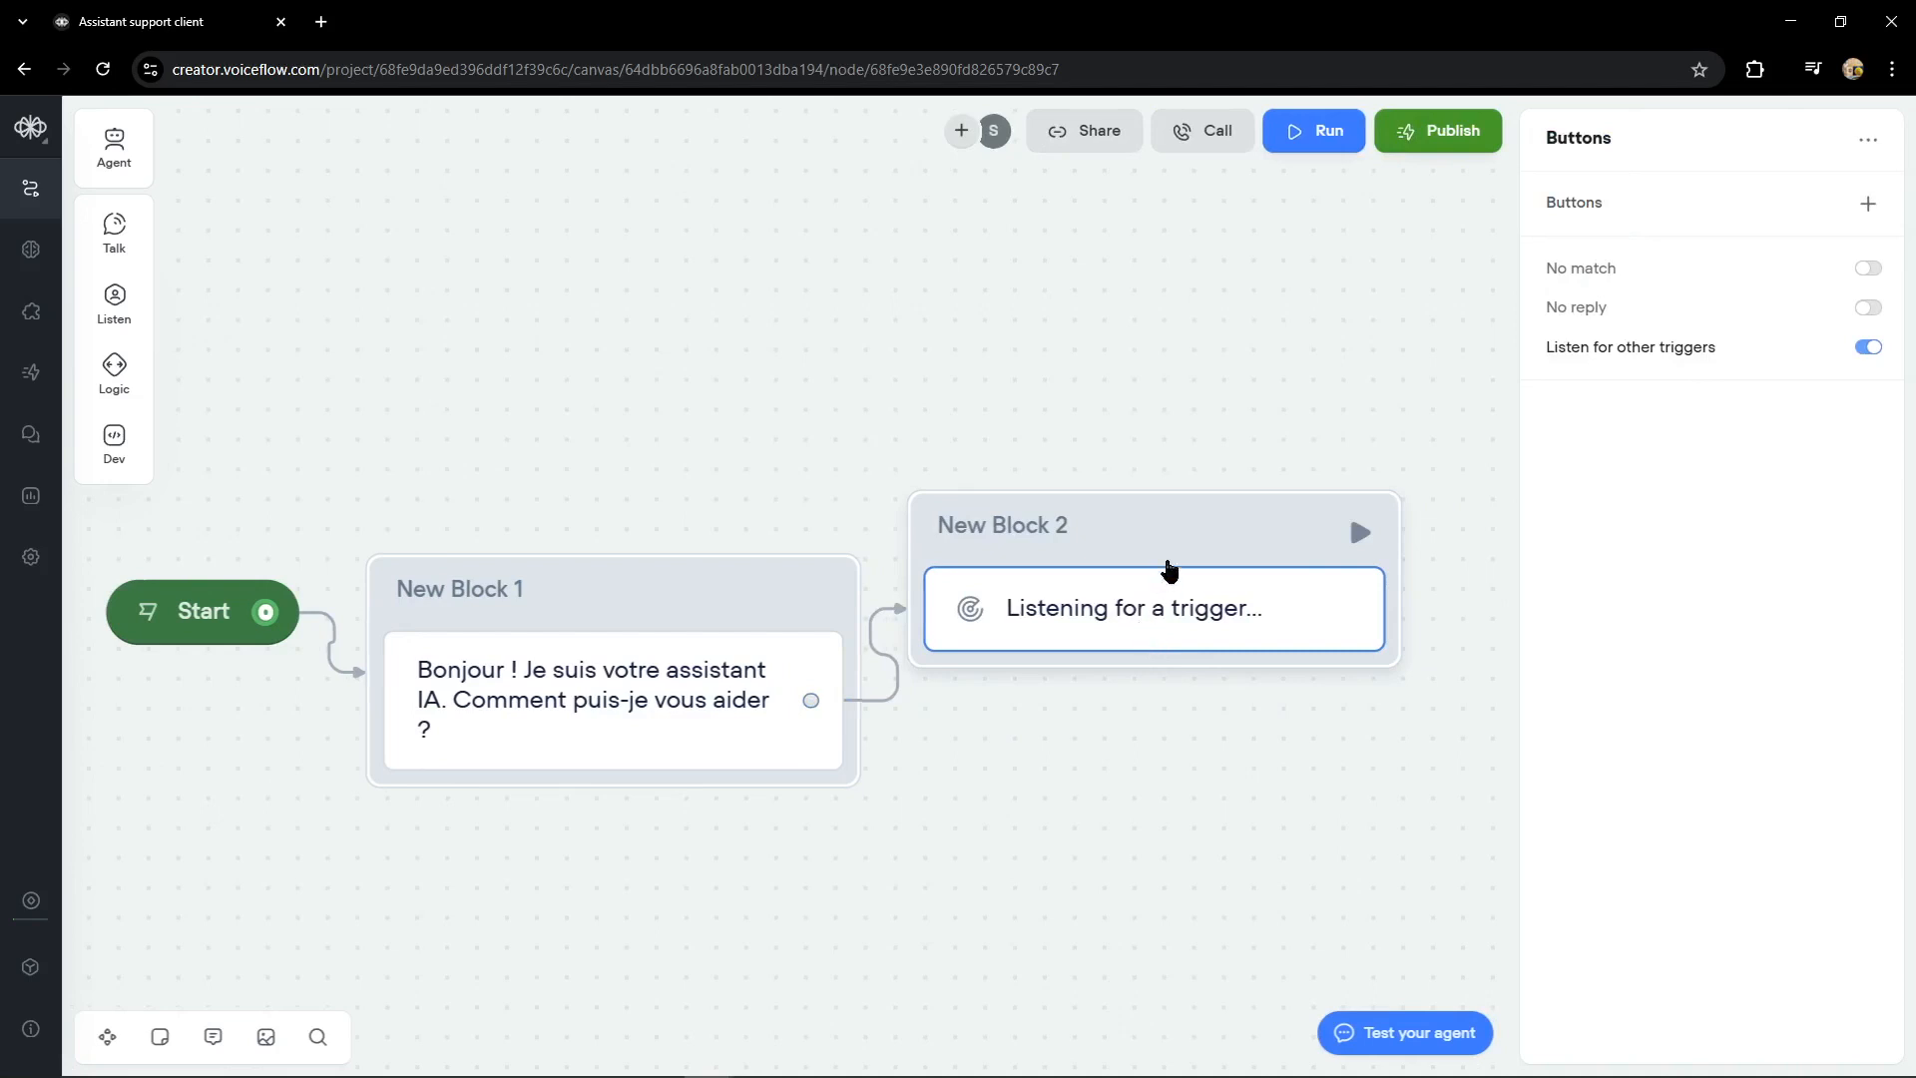
drag(1164, 529, 1186, 391)
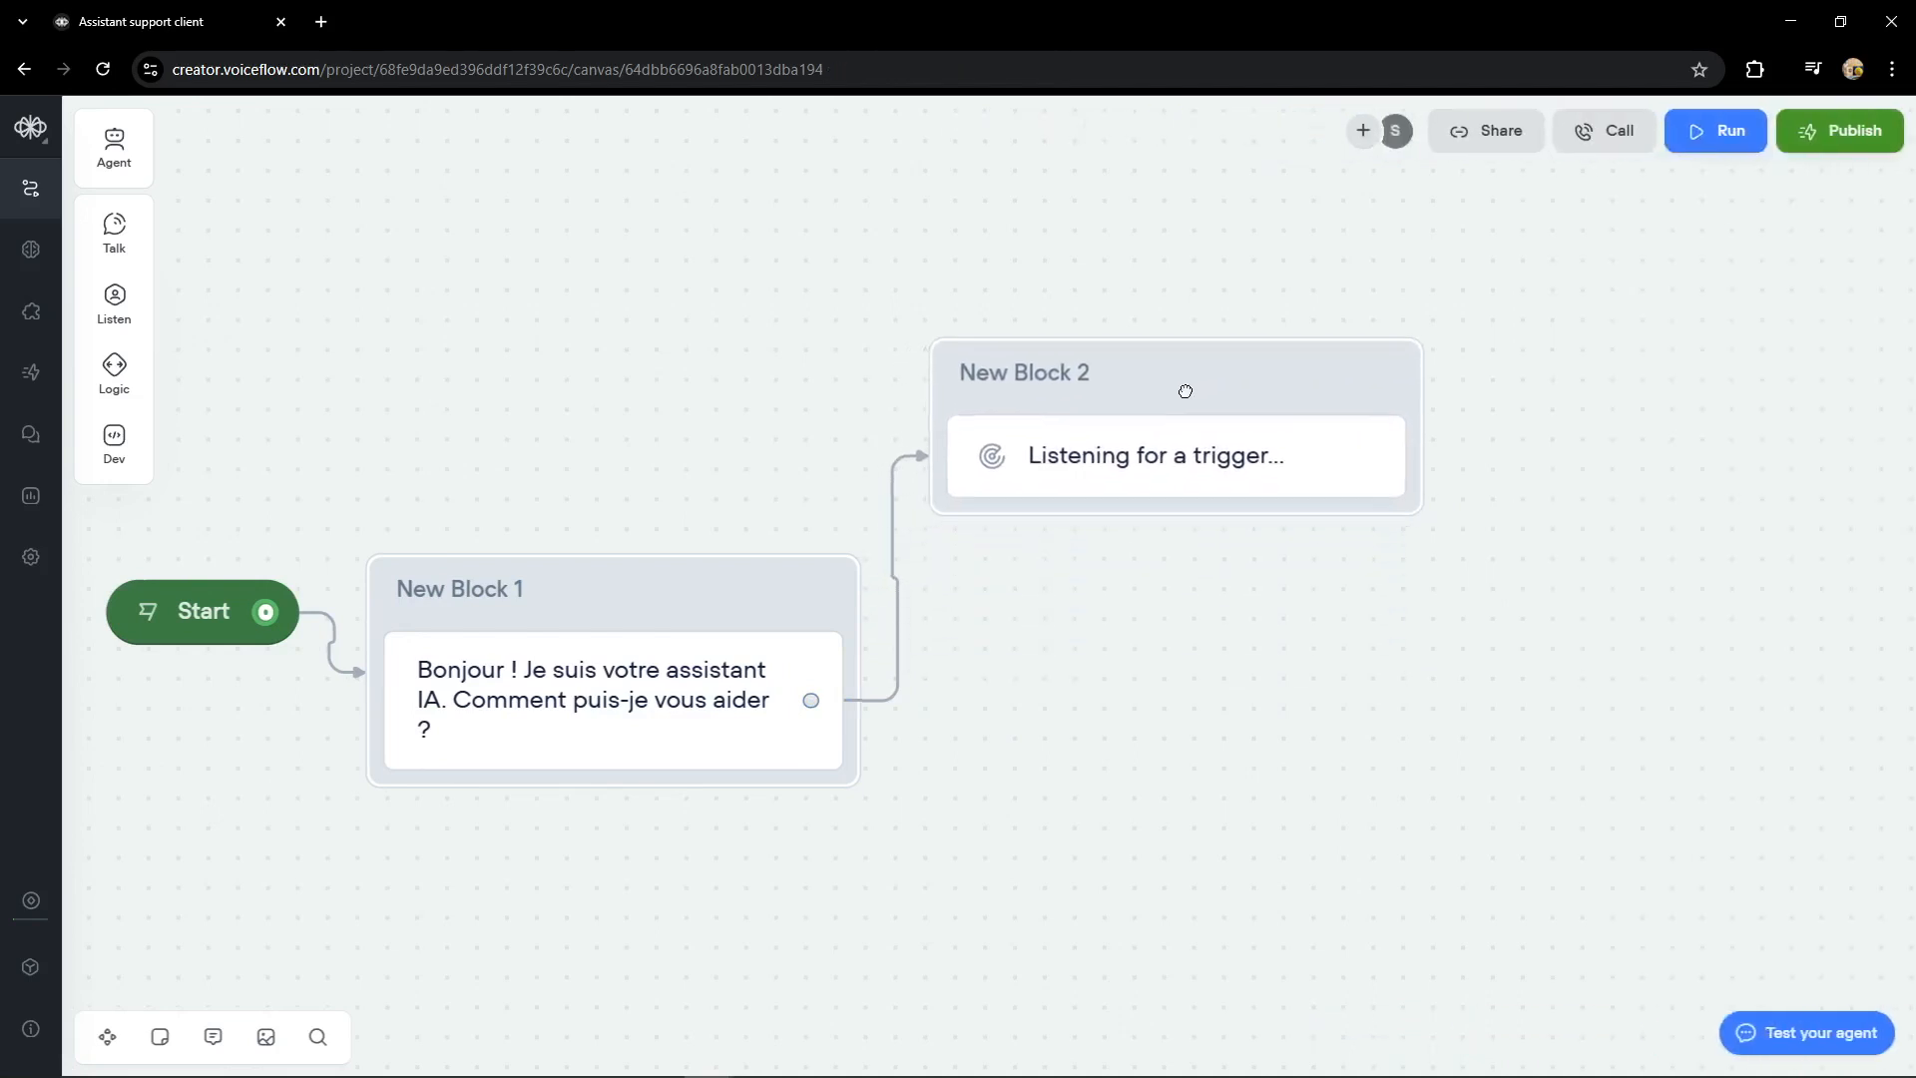
Step: Add a button labelled "Informations produits" to the buttons block connected to the greeting message
click(1206, 459)
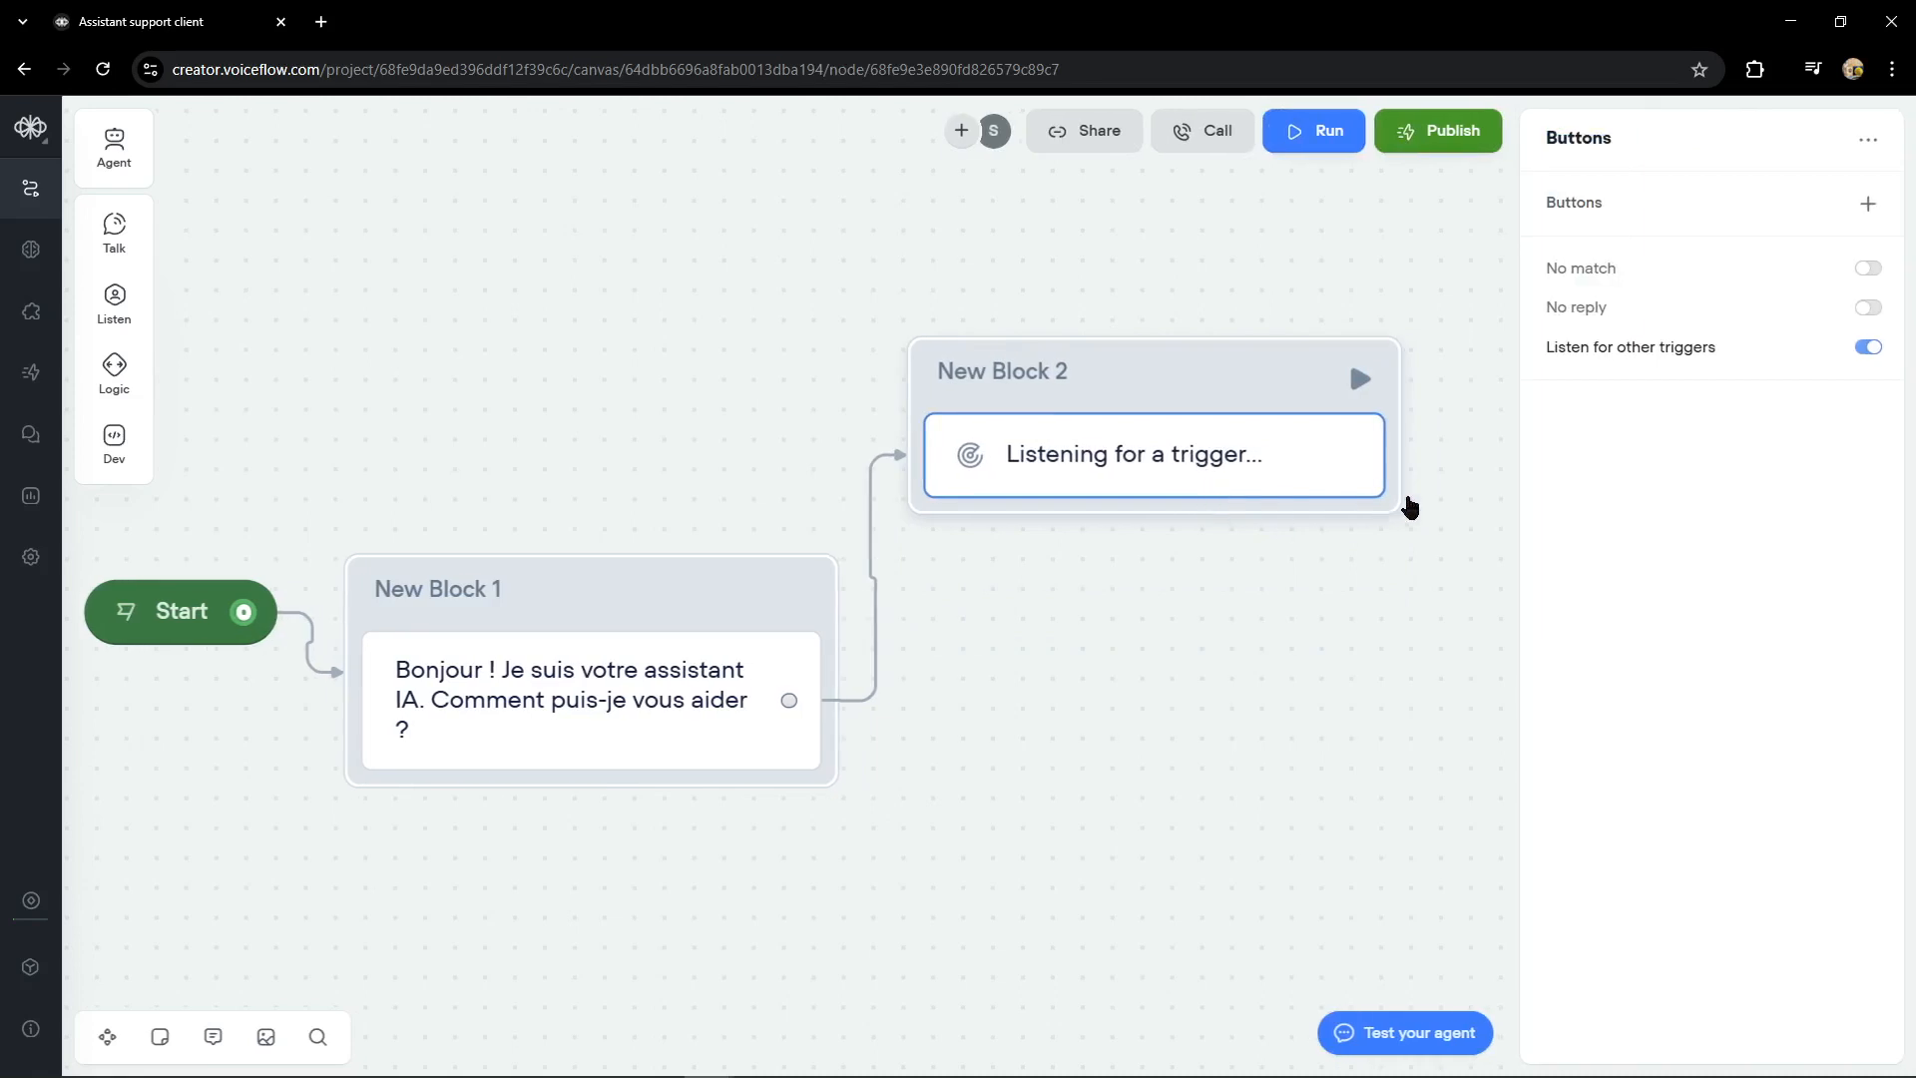
click(1867, 204)
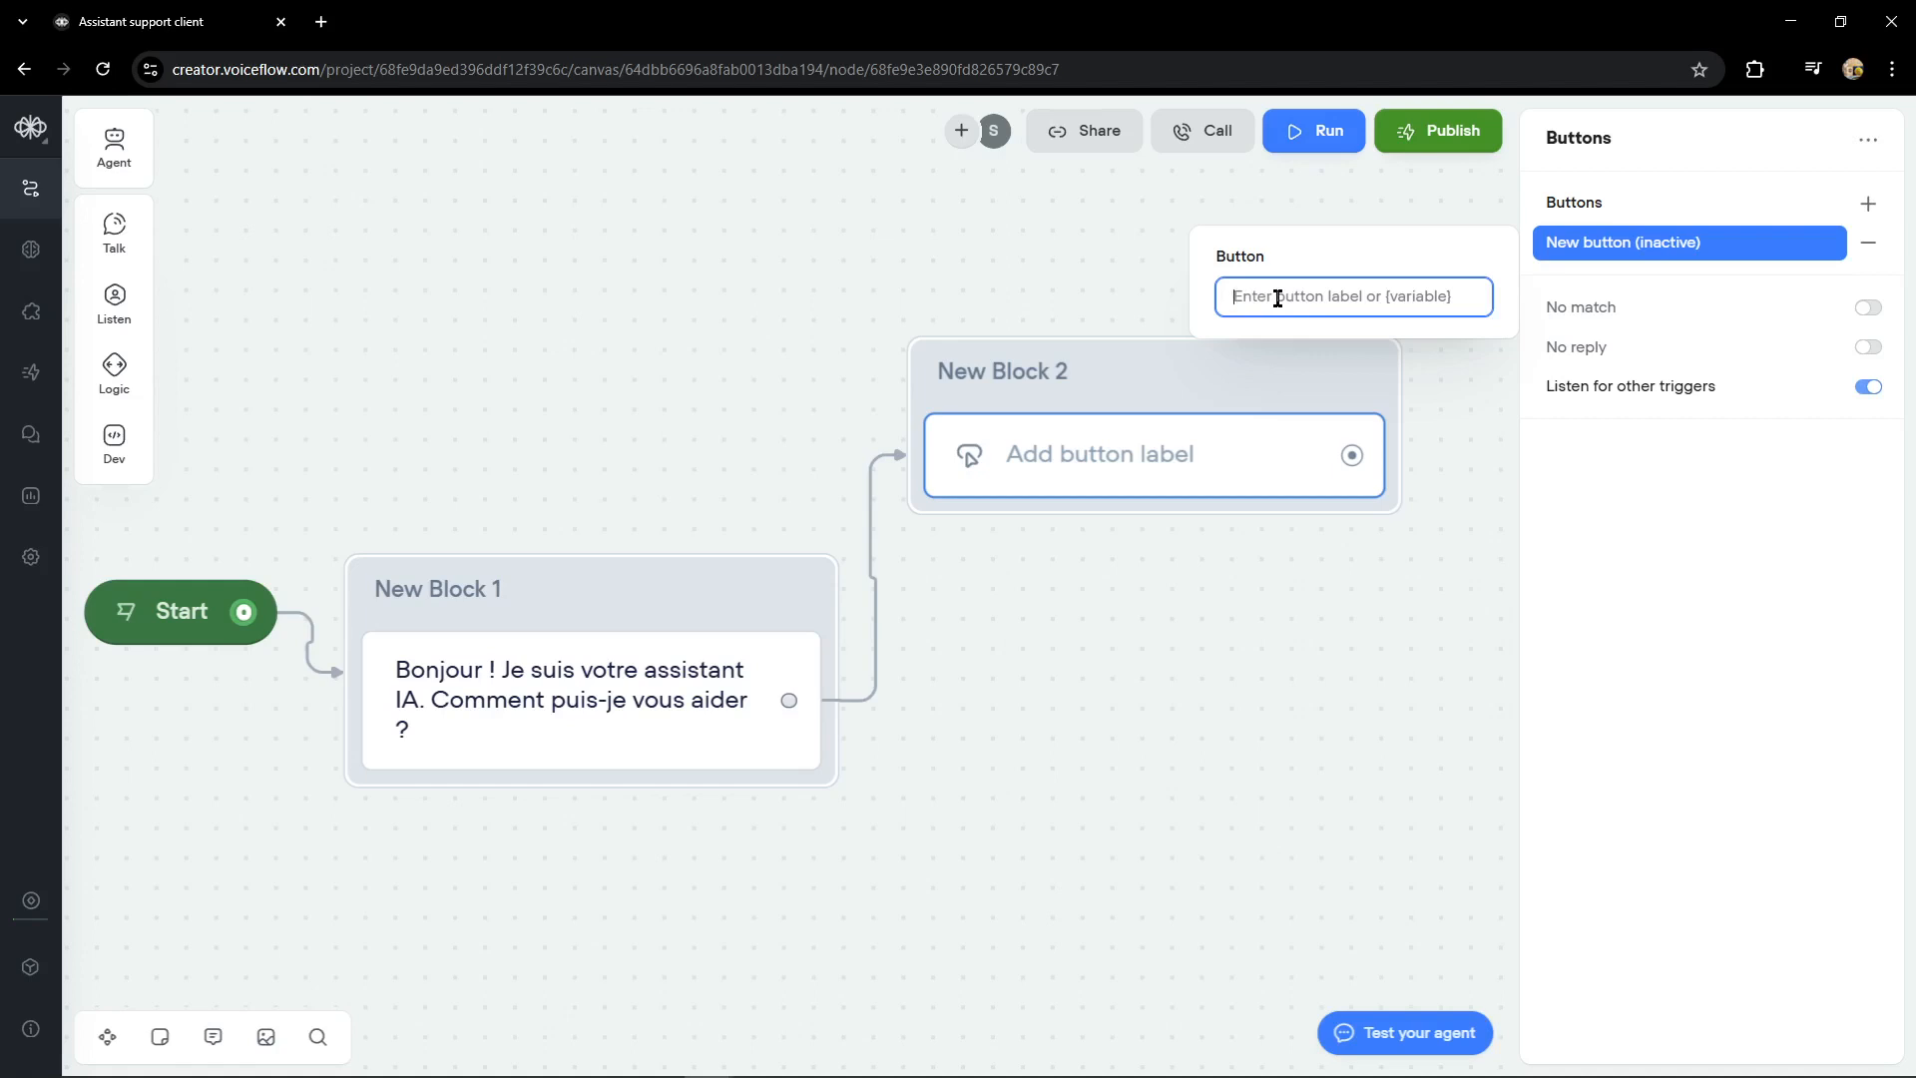
text(Information)
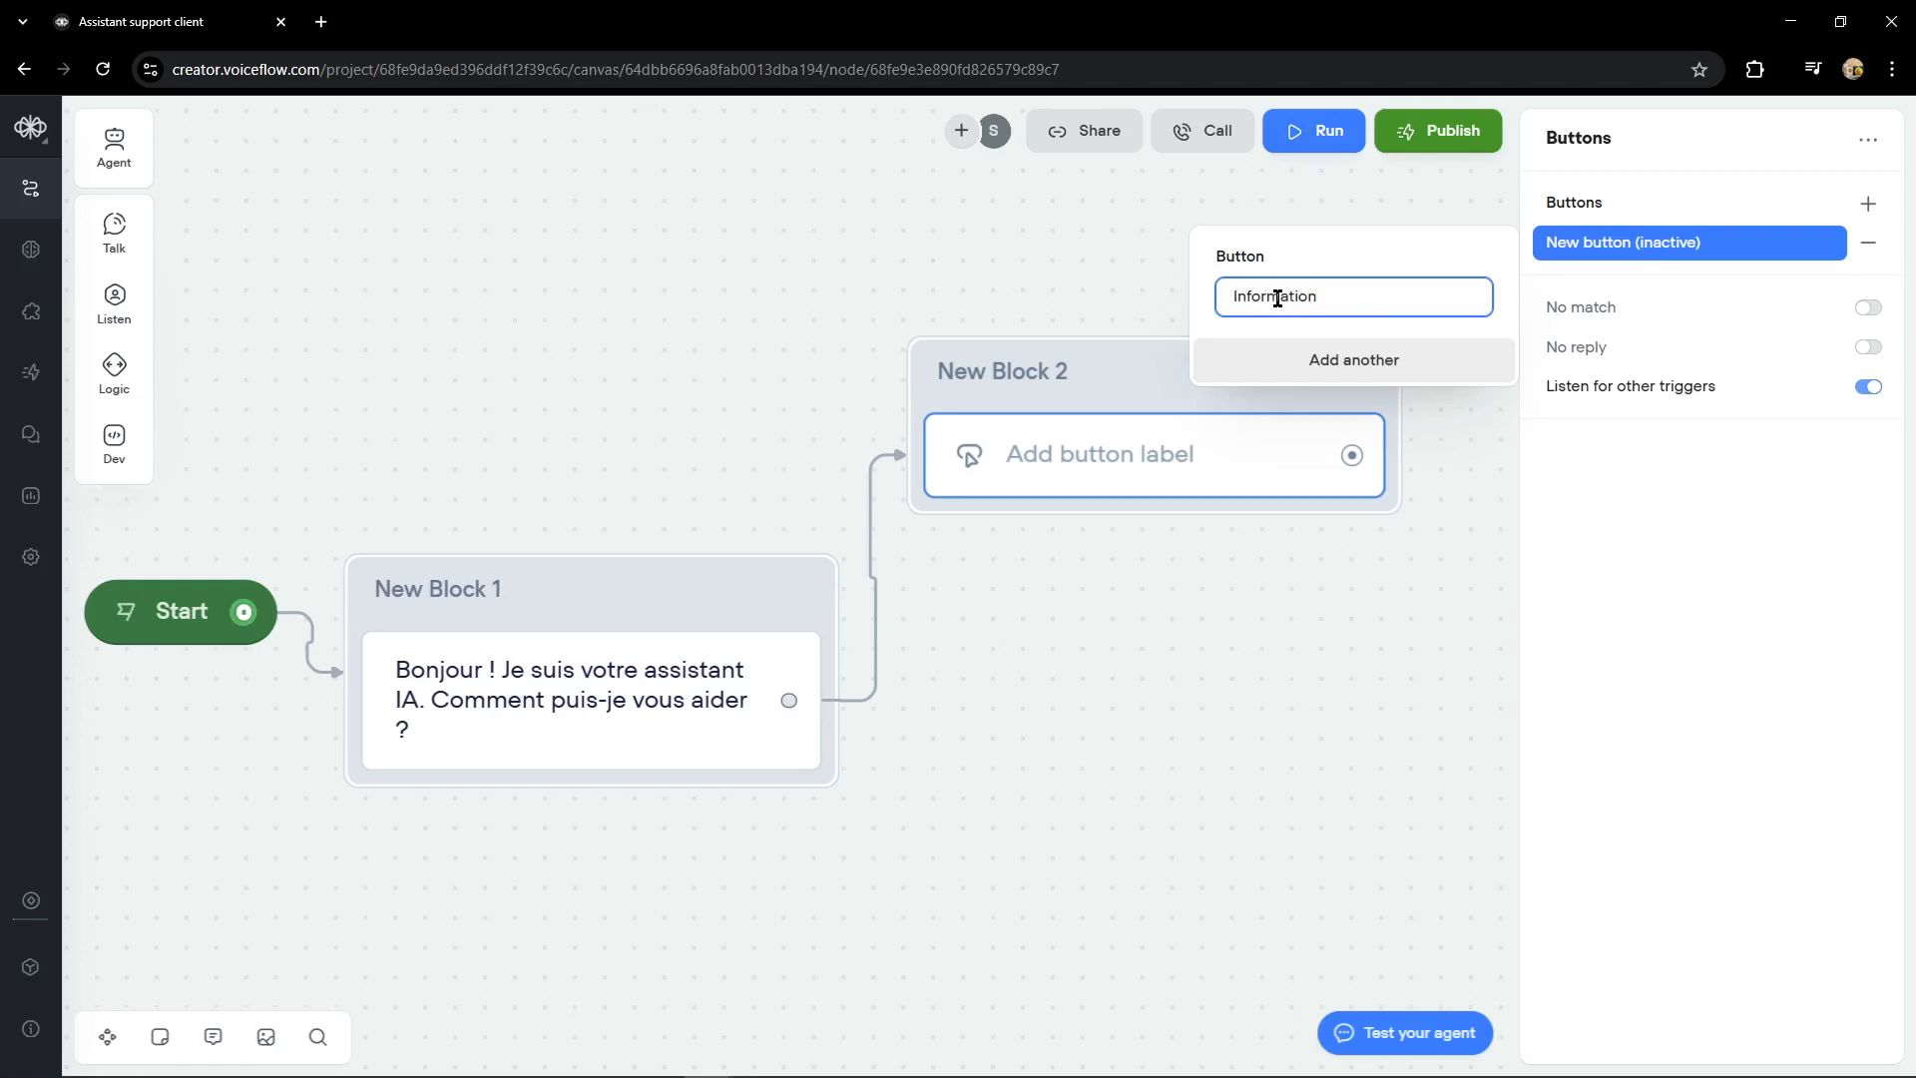
text(s P)
key(BackSpace)
text(produits)
Step: Add a second button labelled "Support technique" to the buttons block
click(1357, 371)
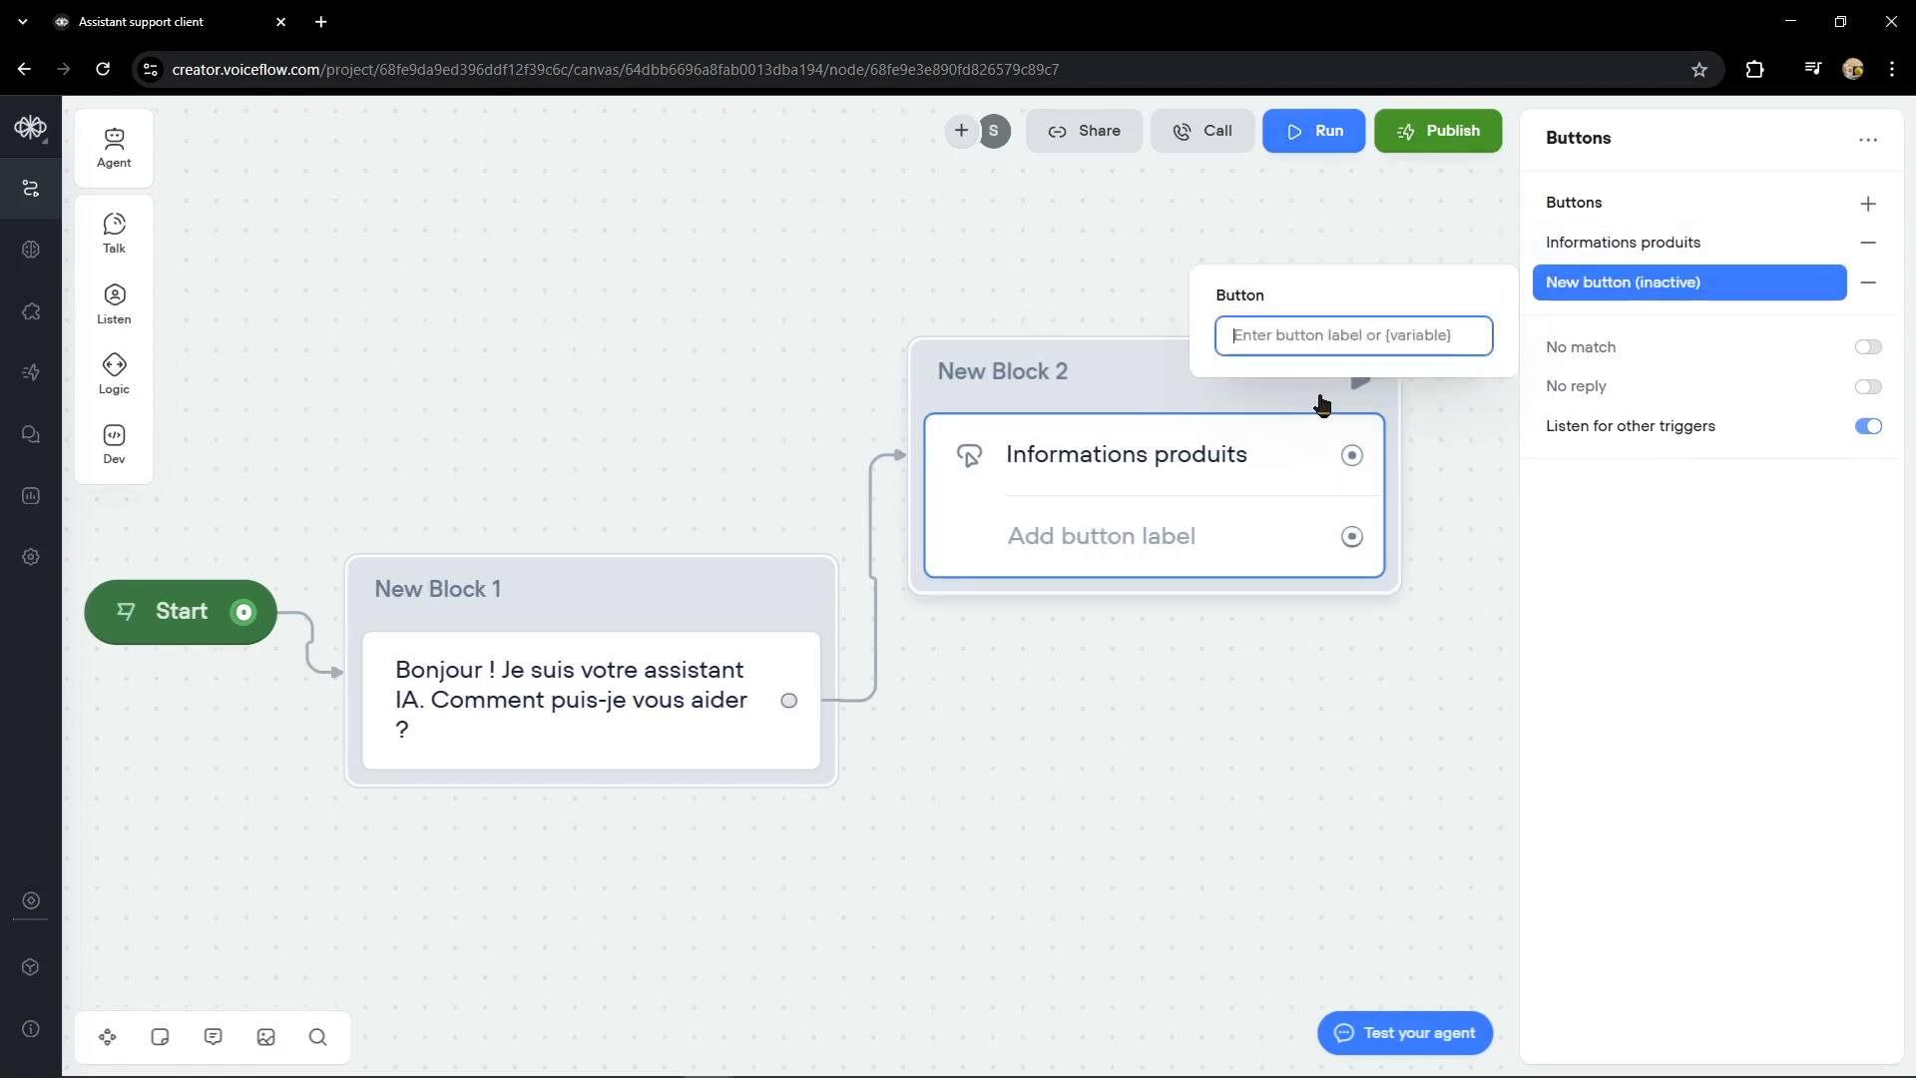
text(Suppo)
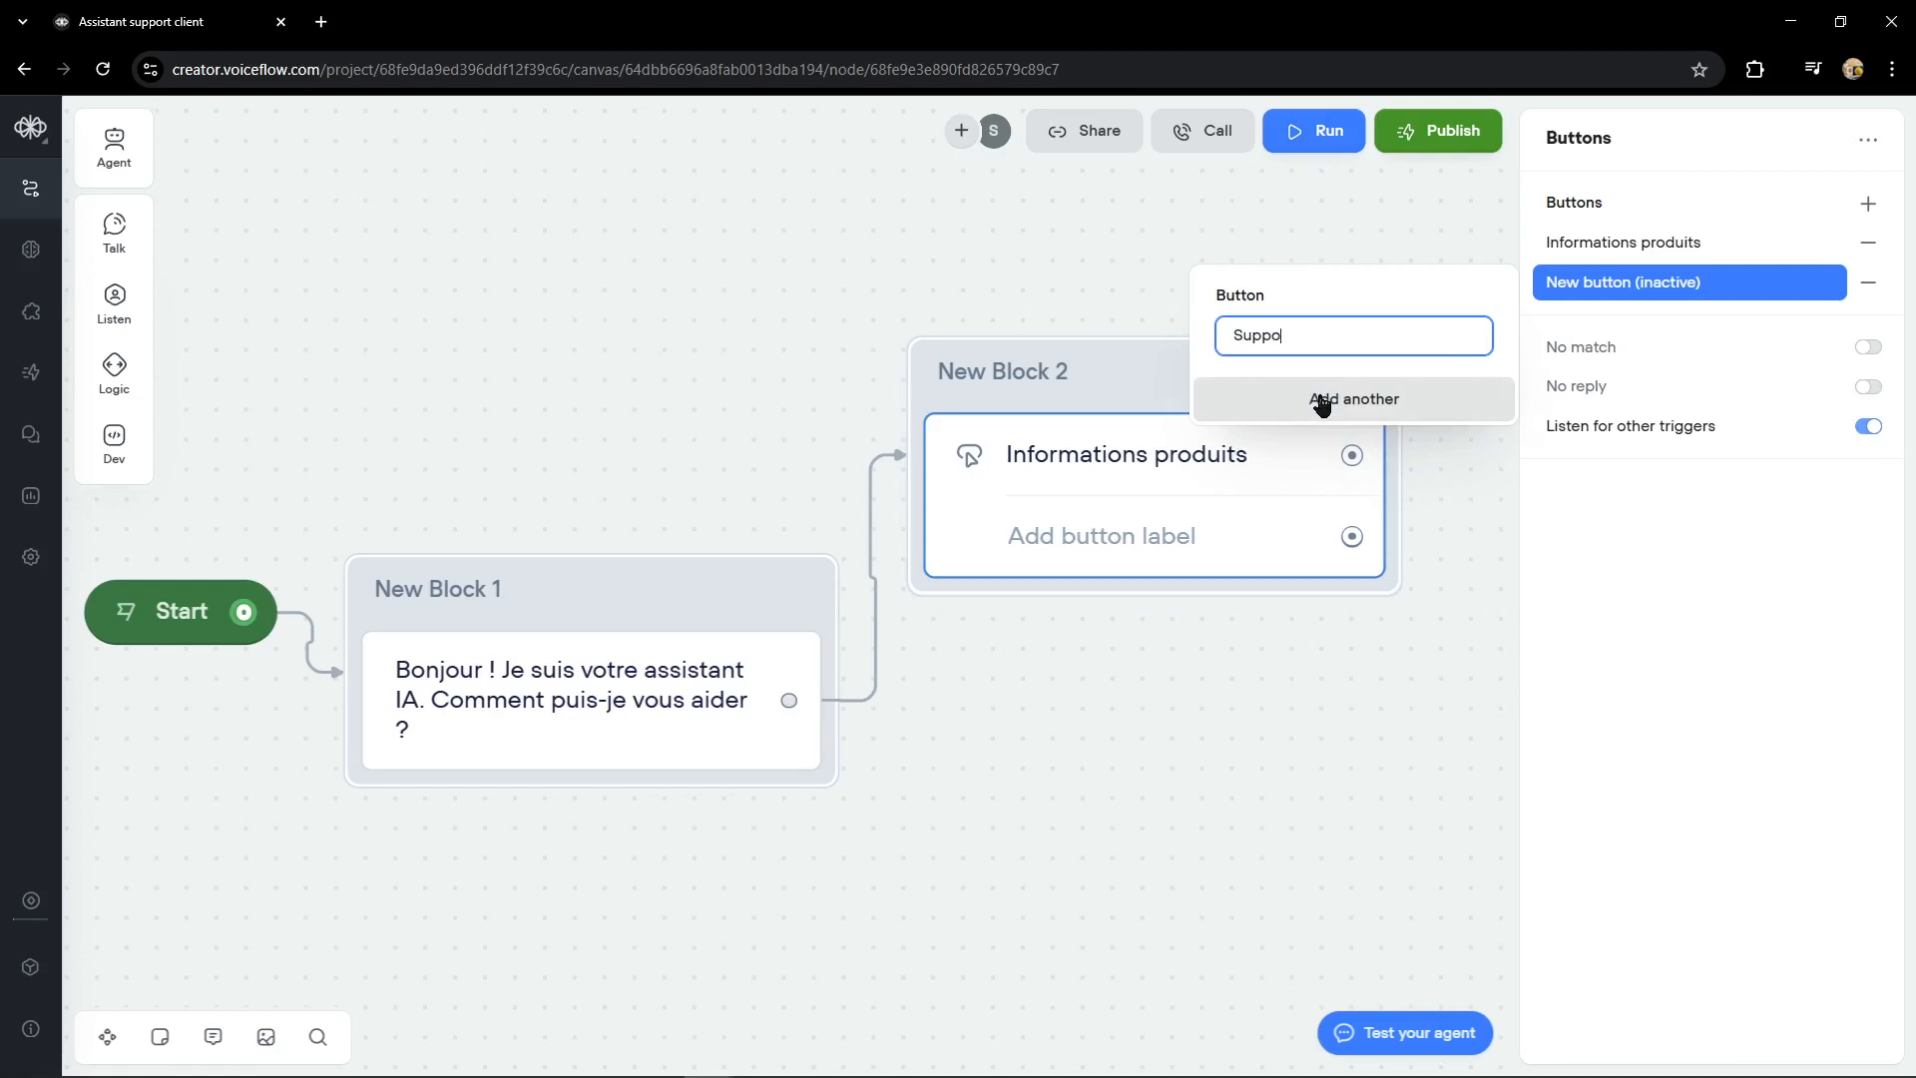
text(rt tchniquee)
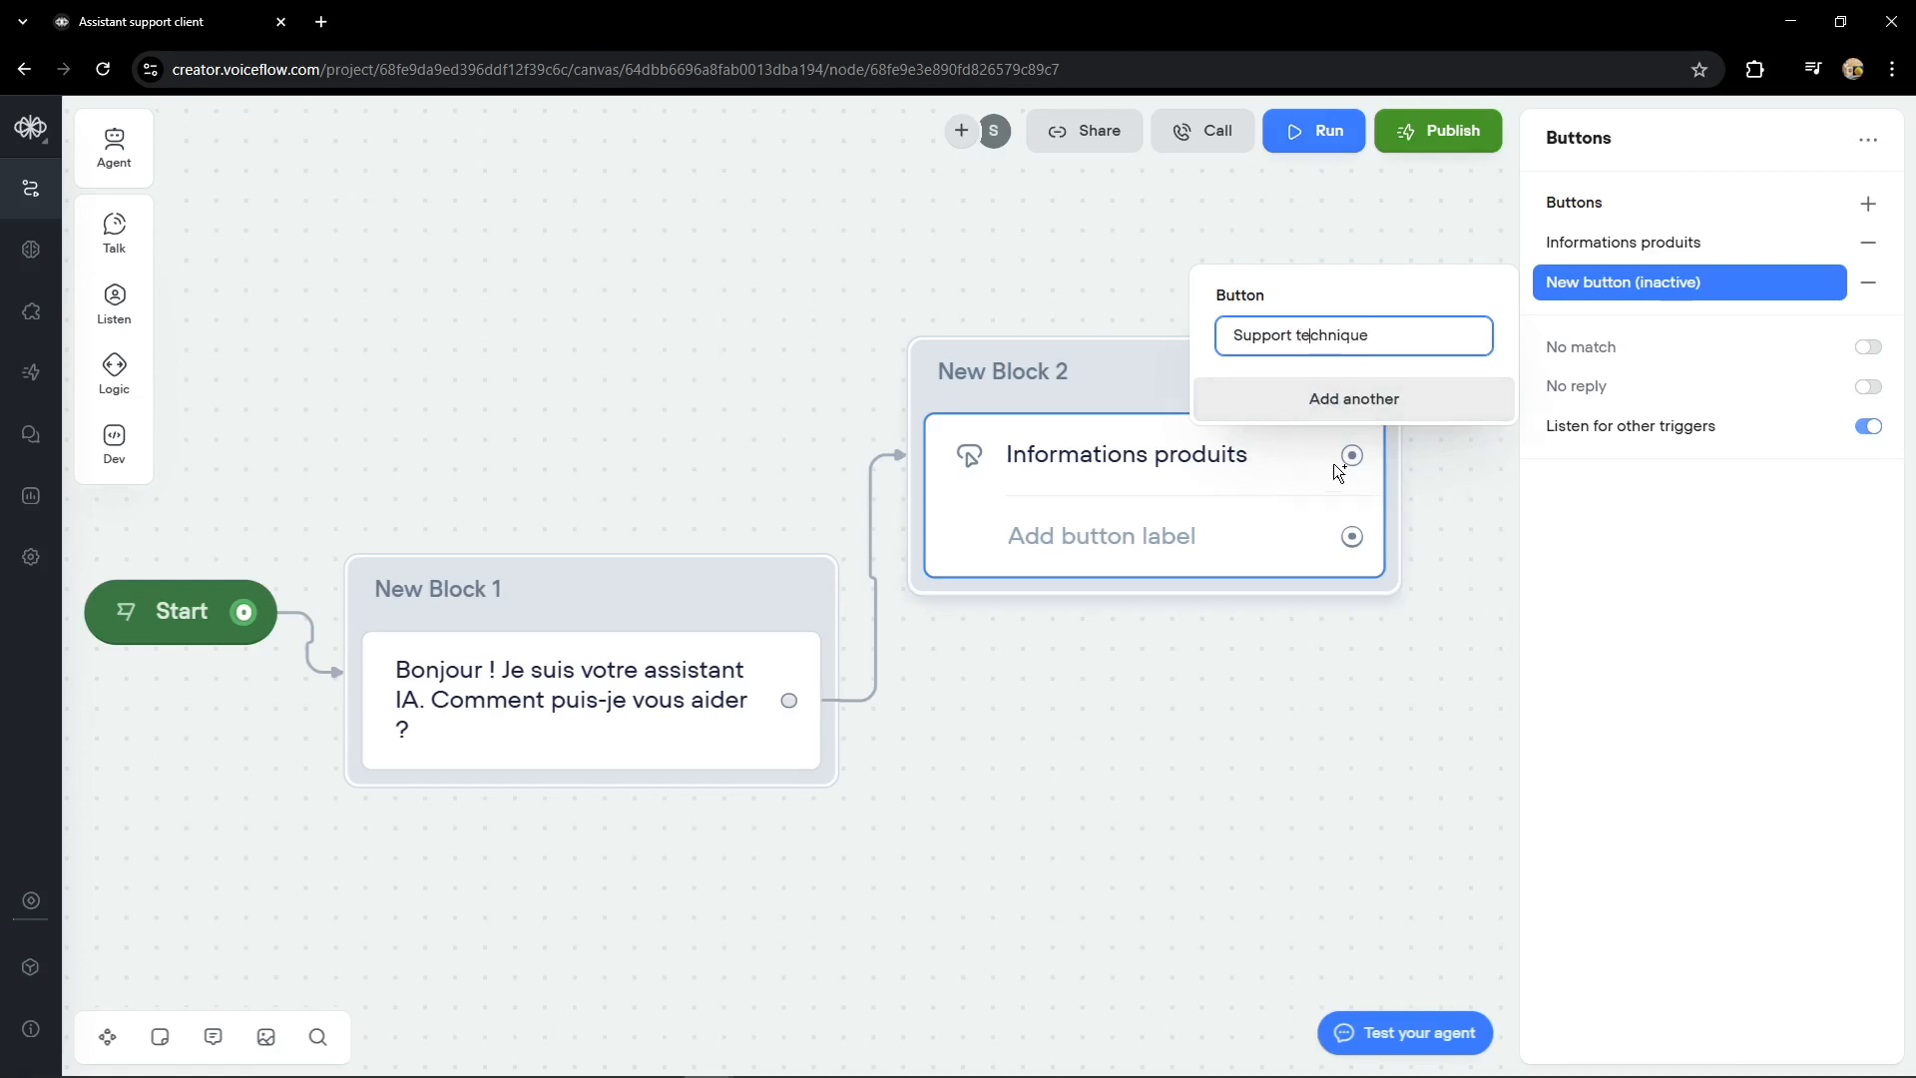
Step: Add a third button labelled "Parler à un humain" and finish editing the buttons block
click(1394, 396)
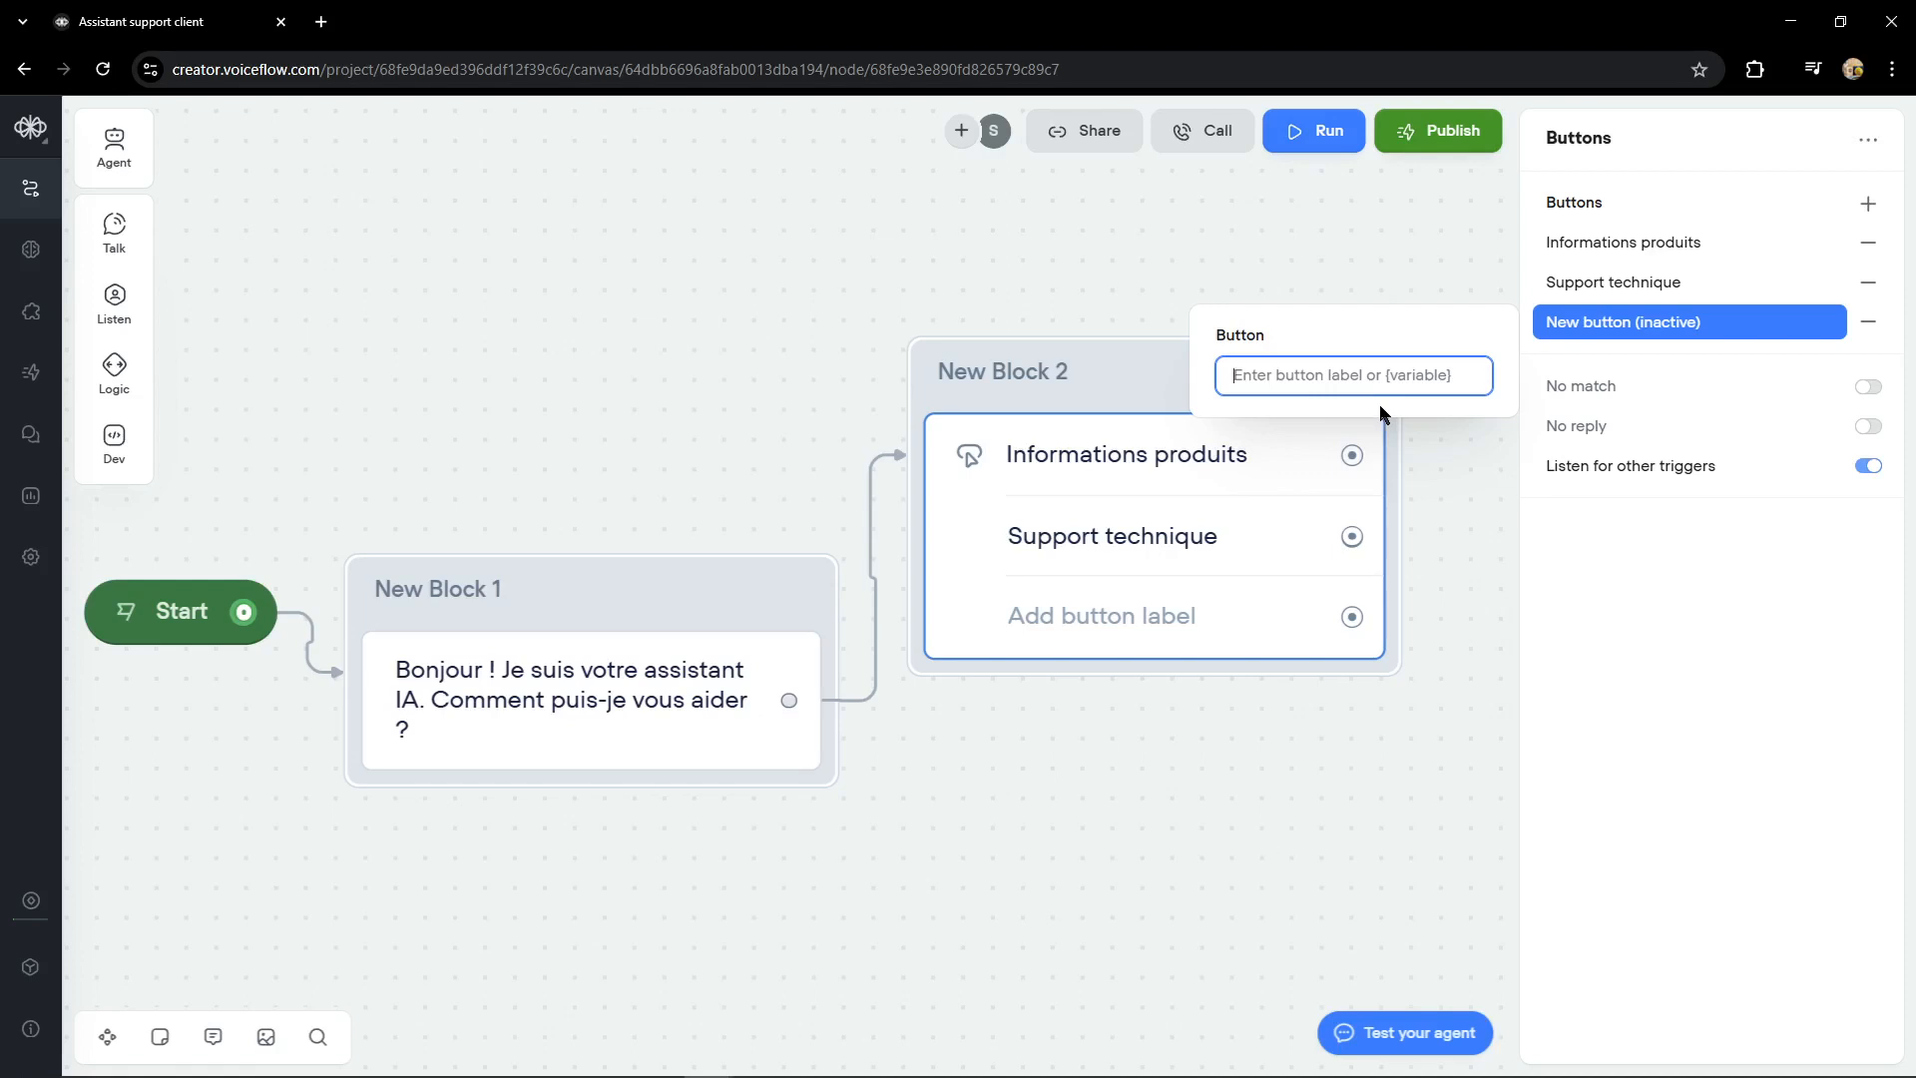
text(Pa)
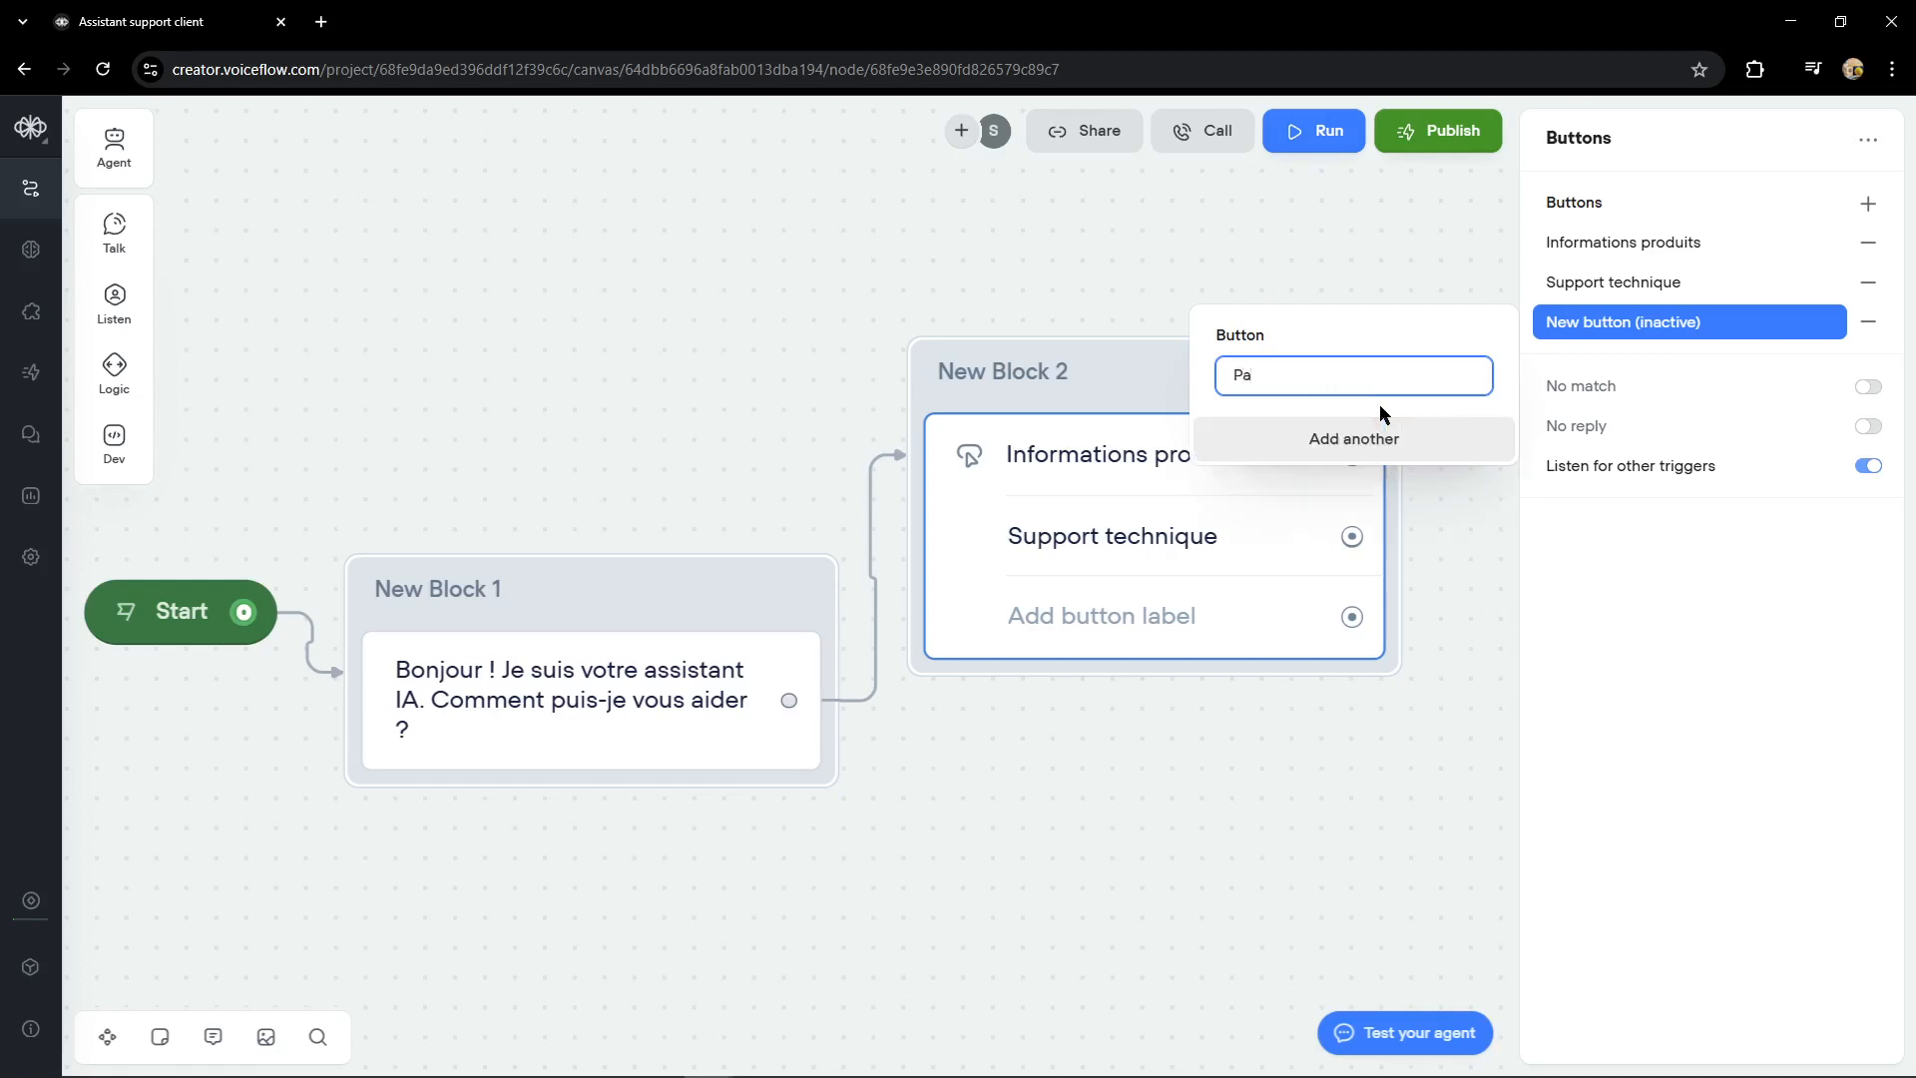
text(rler à un humain)
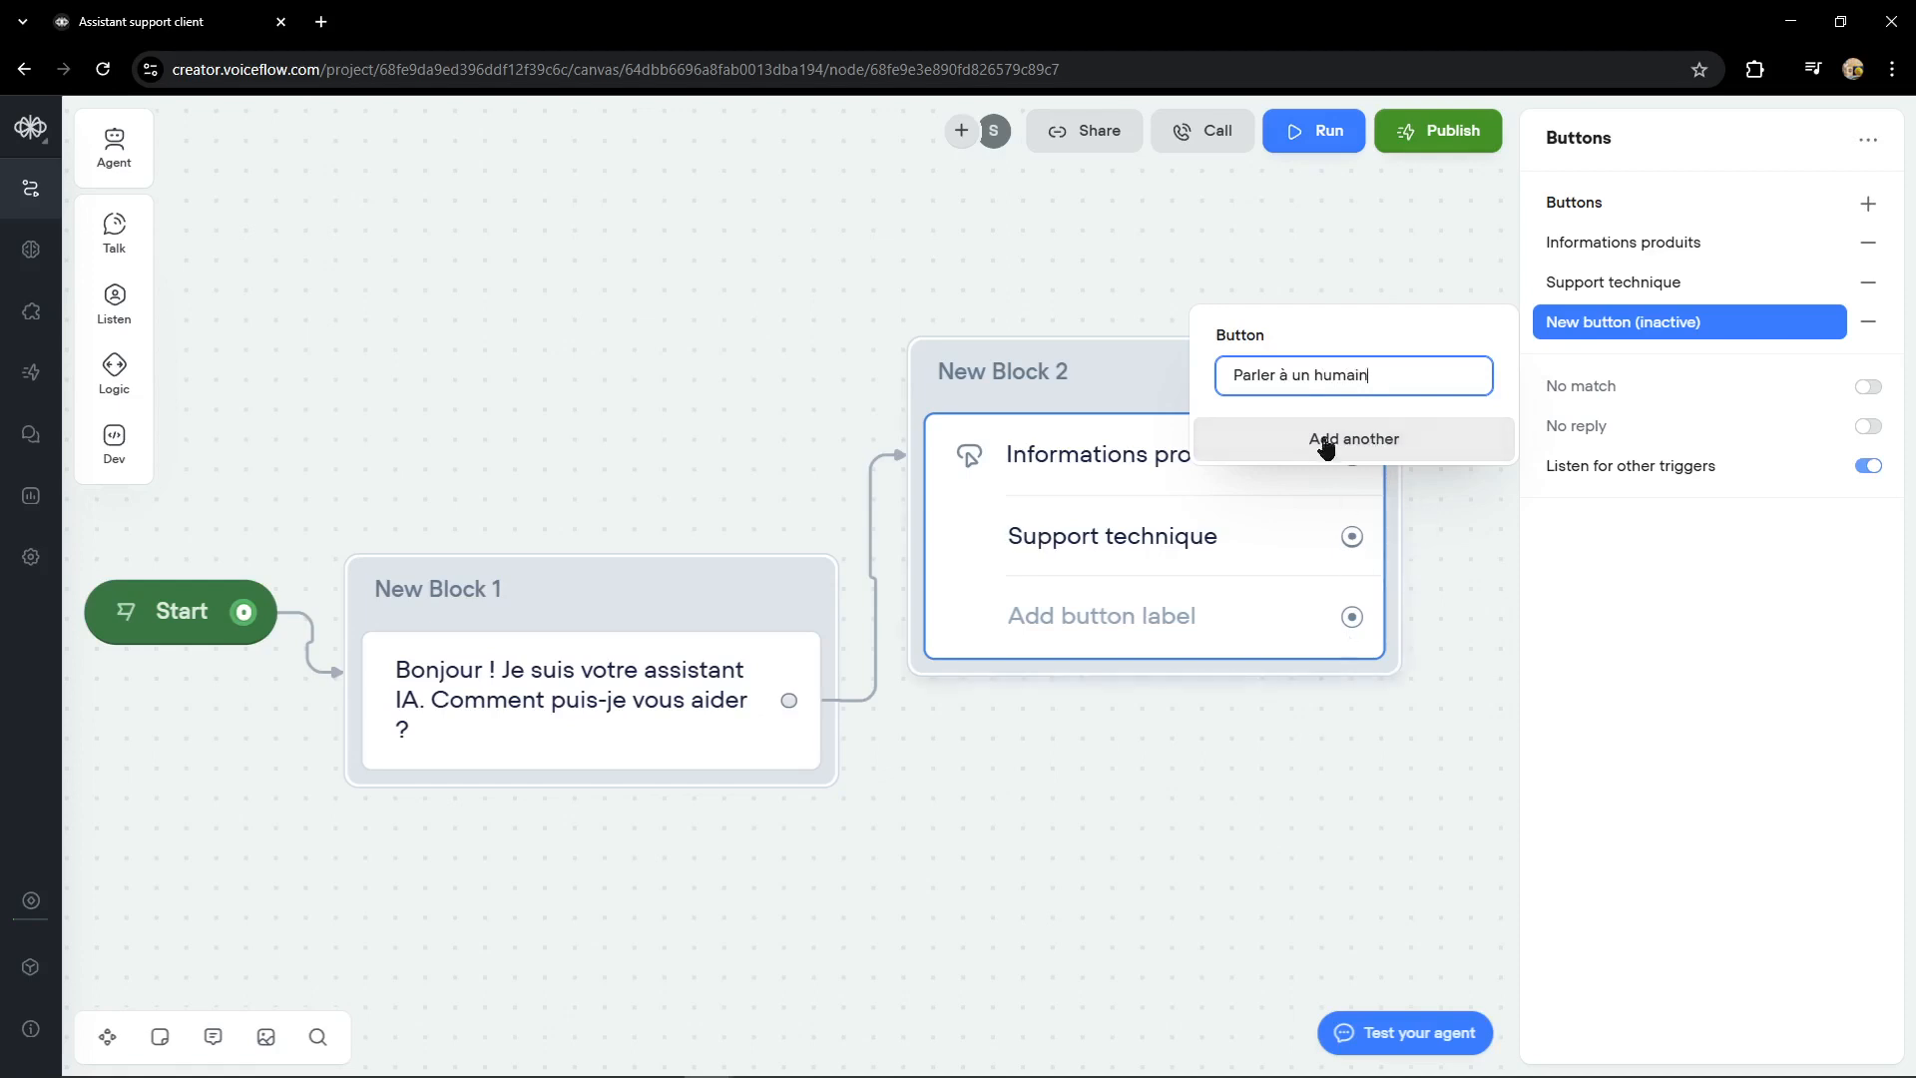
click(1276, 733)
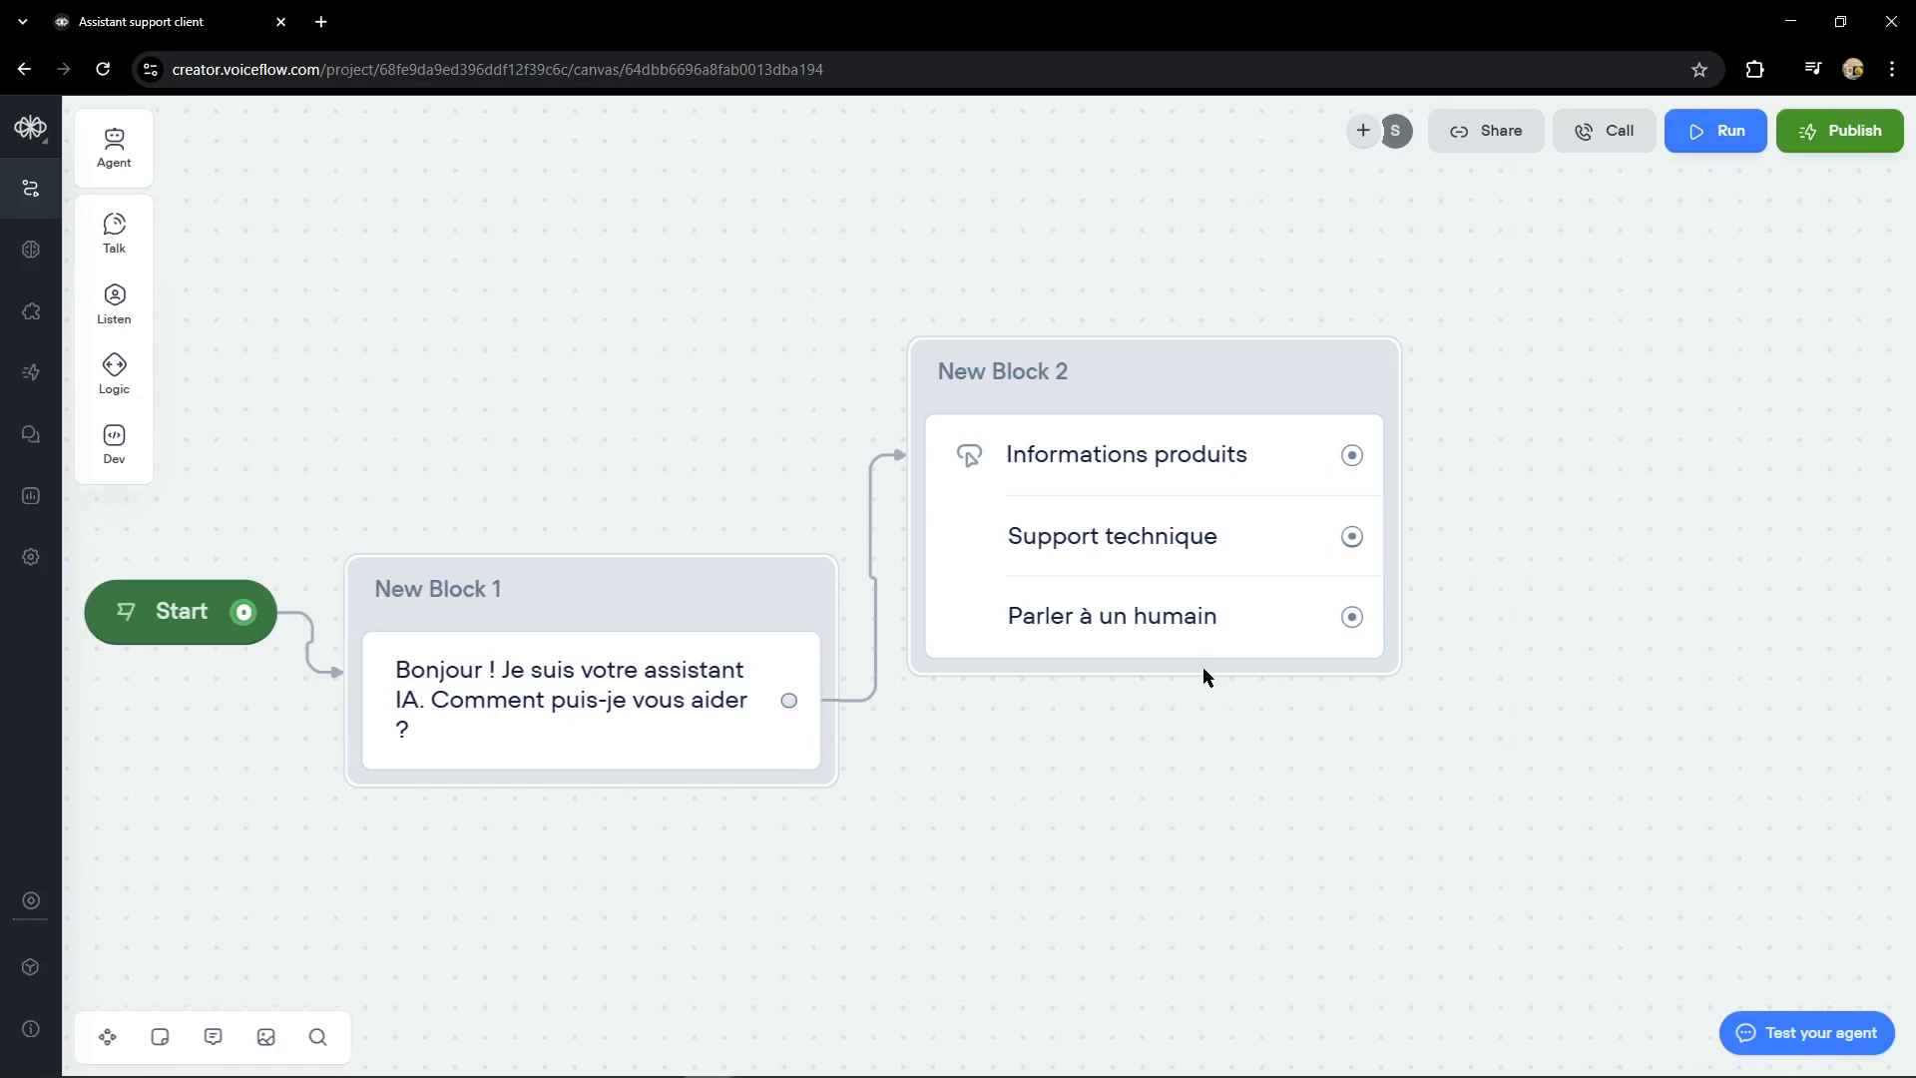
Step: Move the buttons block down and slightly to the right so it sits beside the greeting message block
drag(1168, 389, 1204, 488)
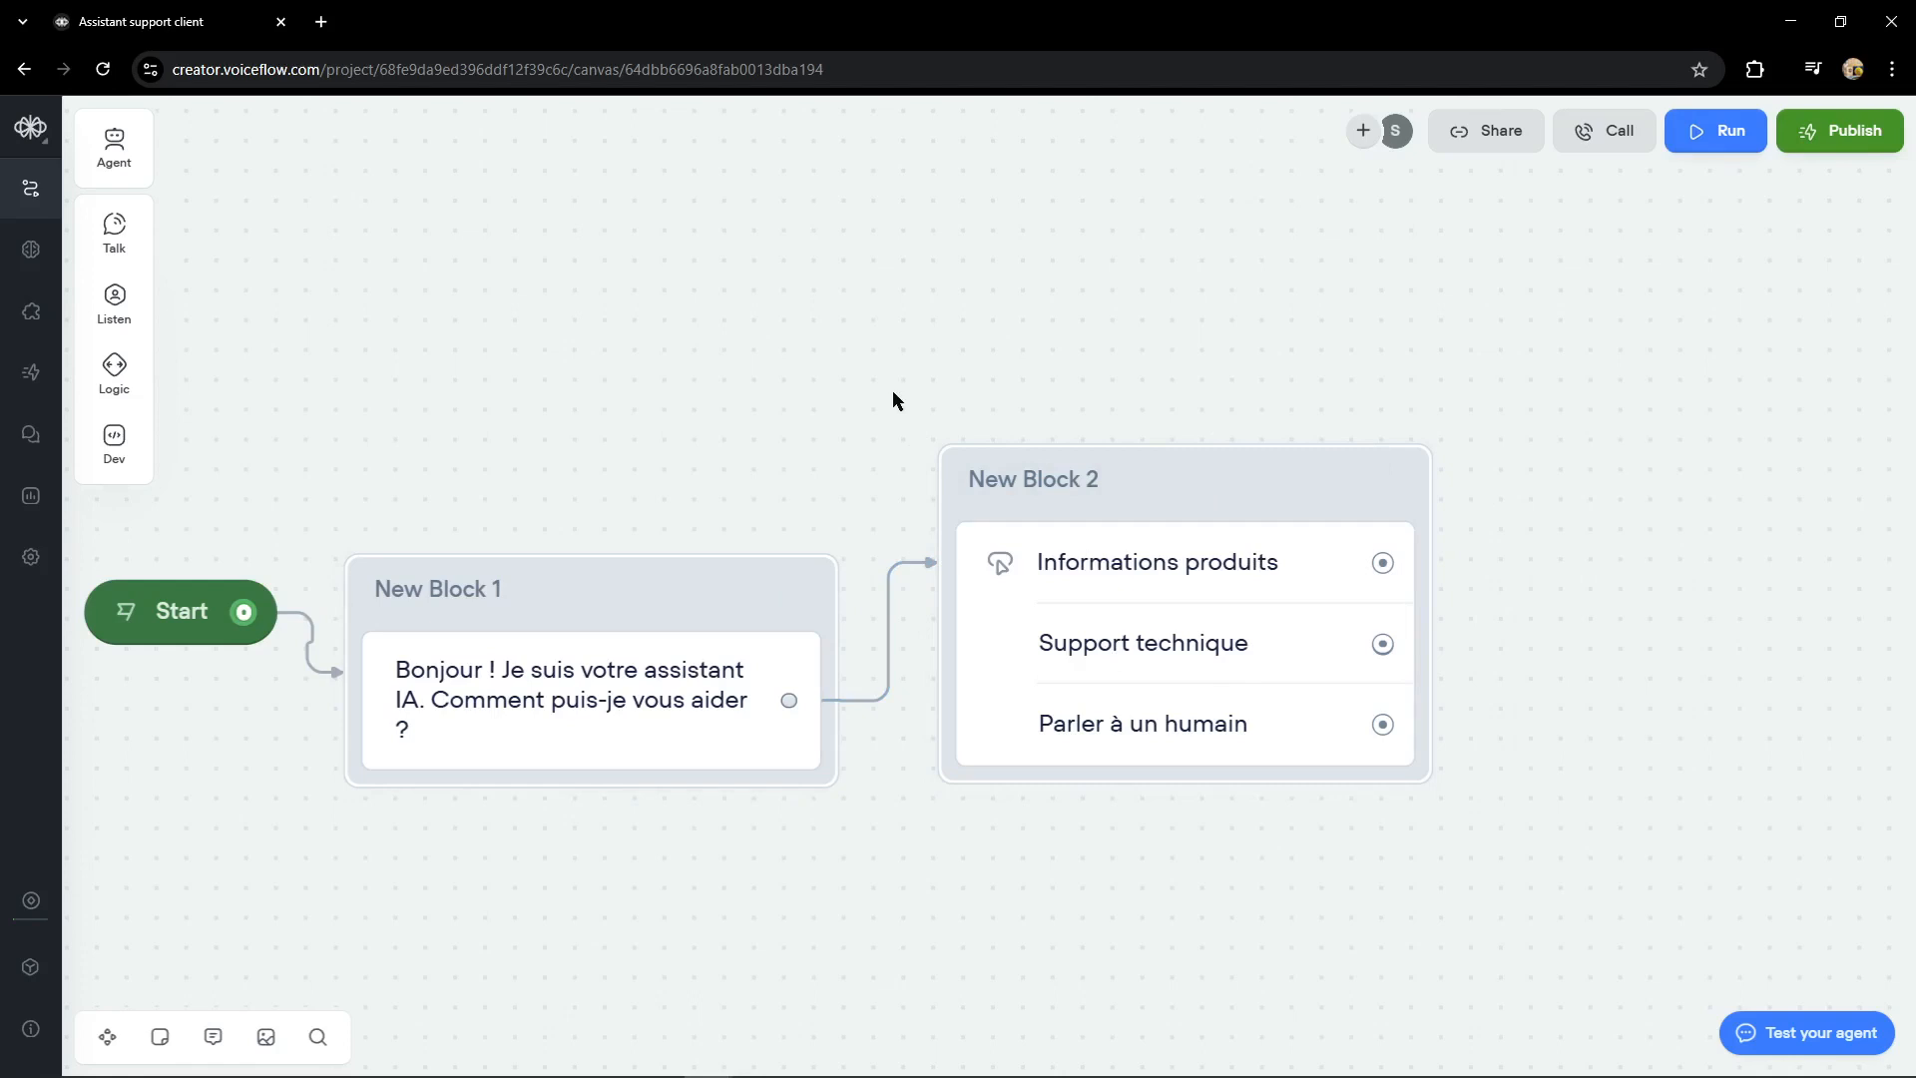
scroll(892, 392, down, 2)
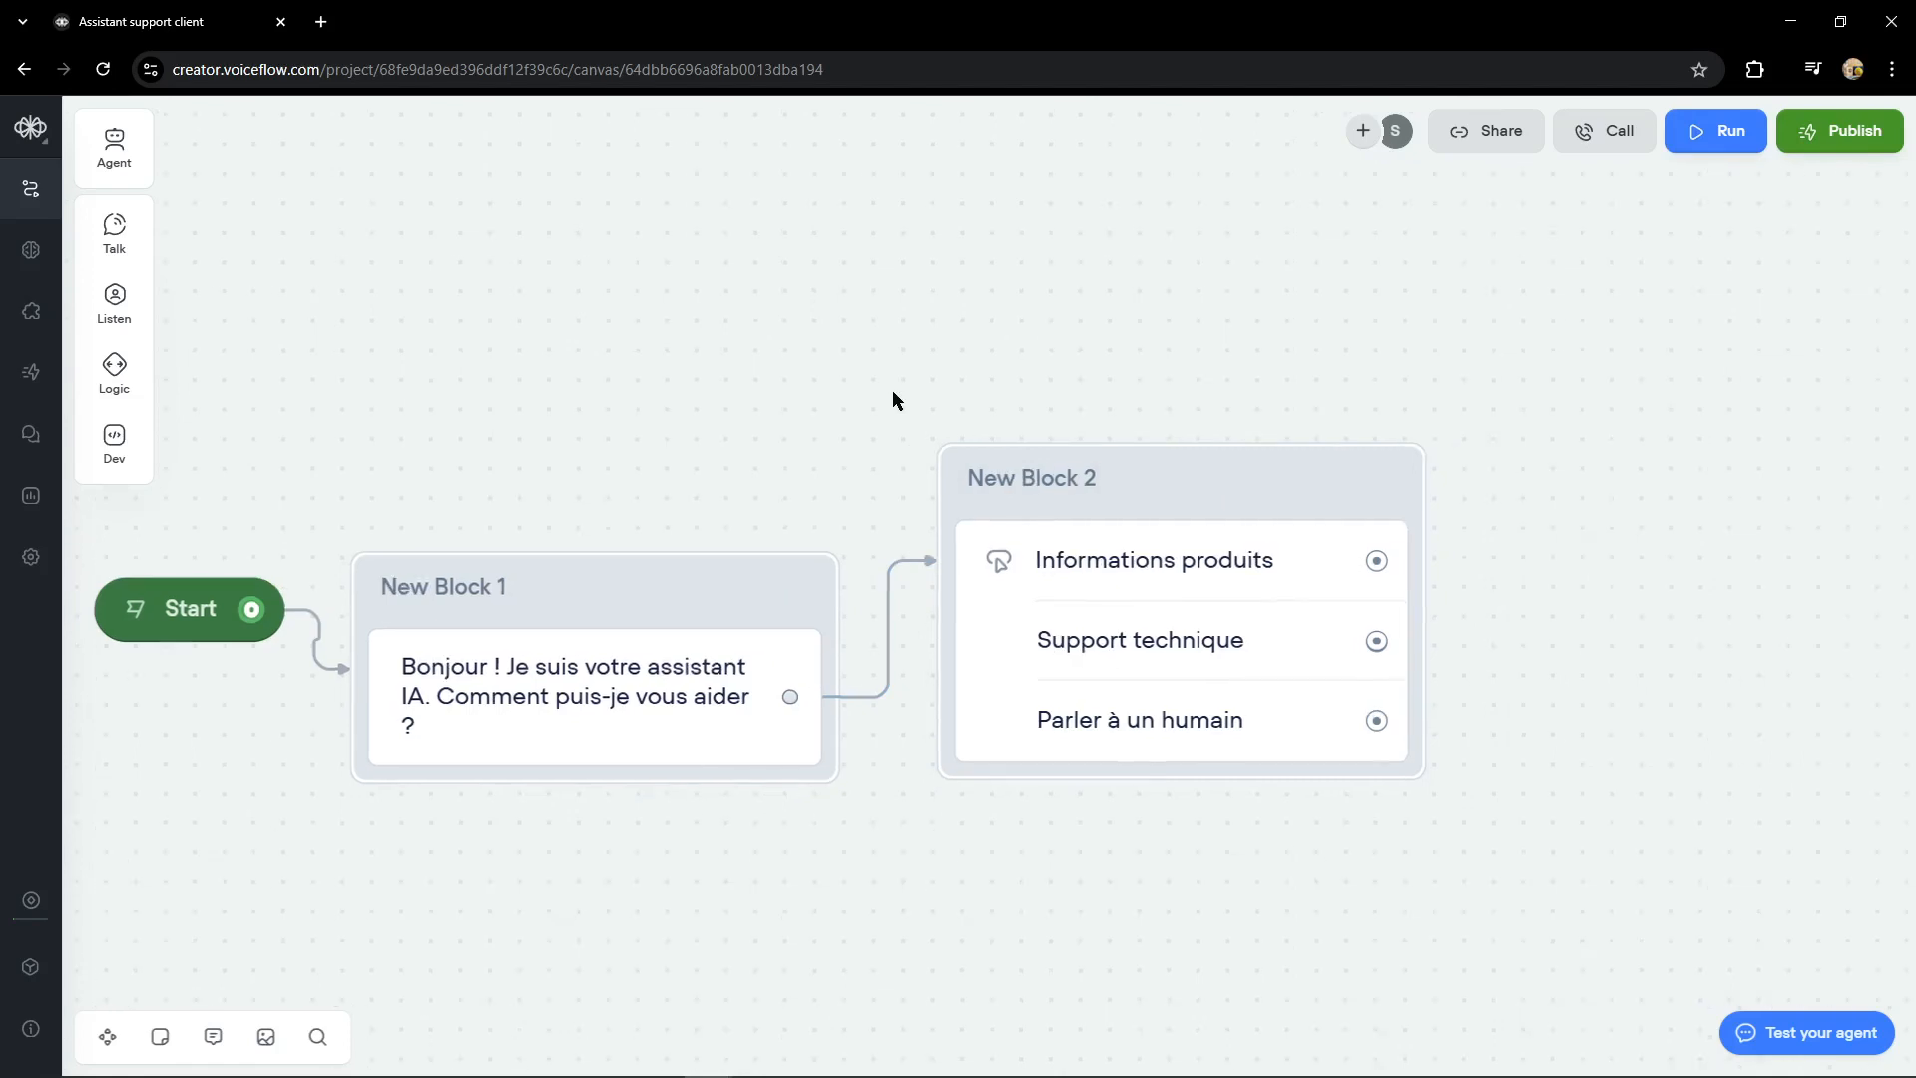
scroll(904, 403, down, 4)
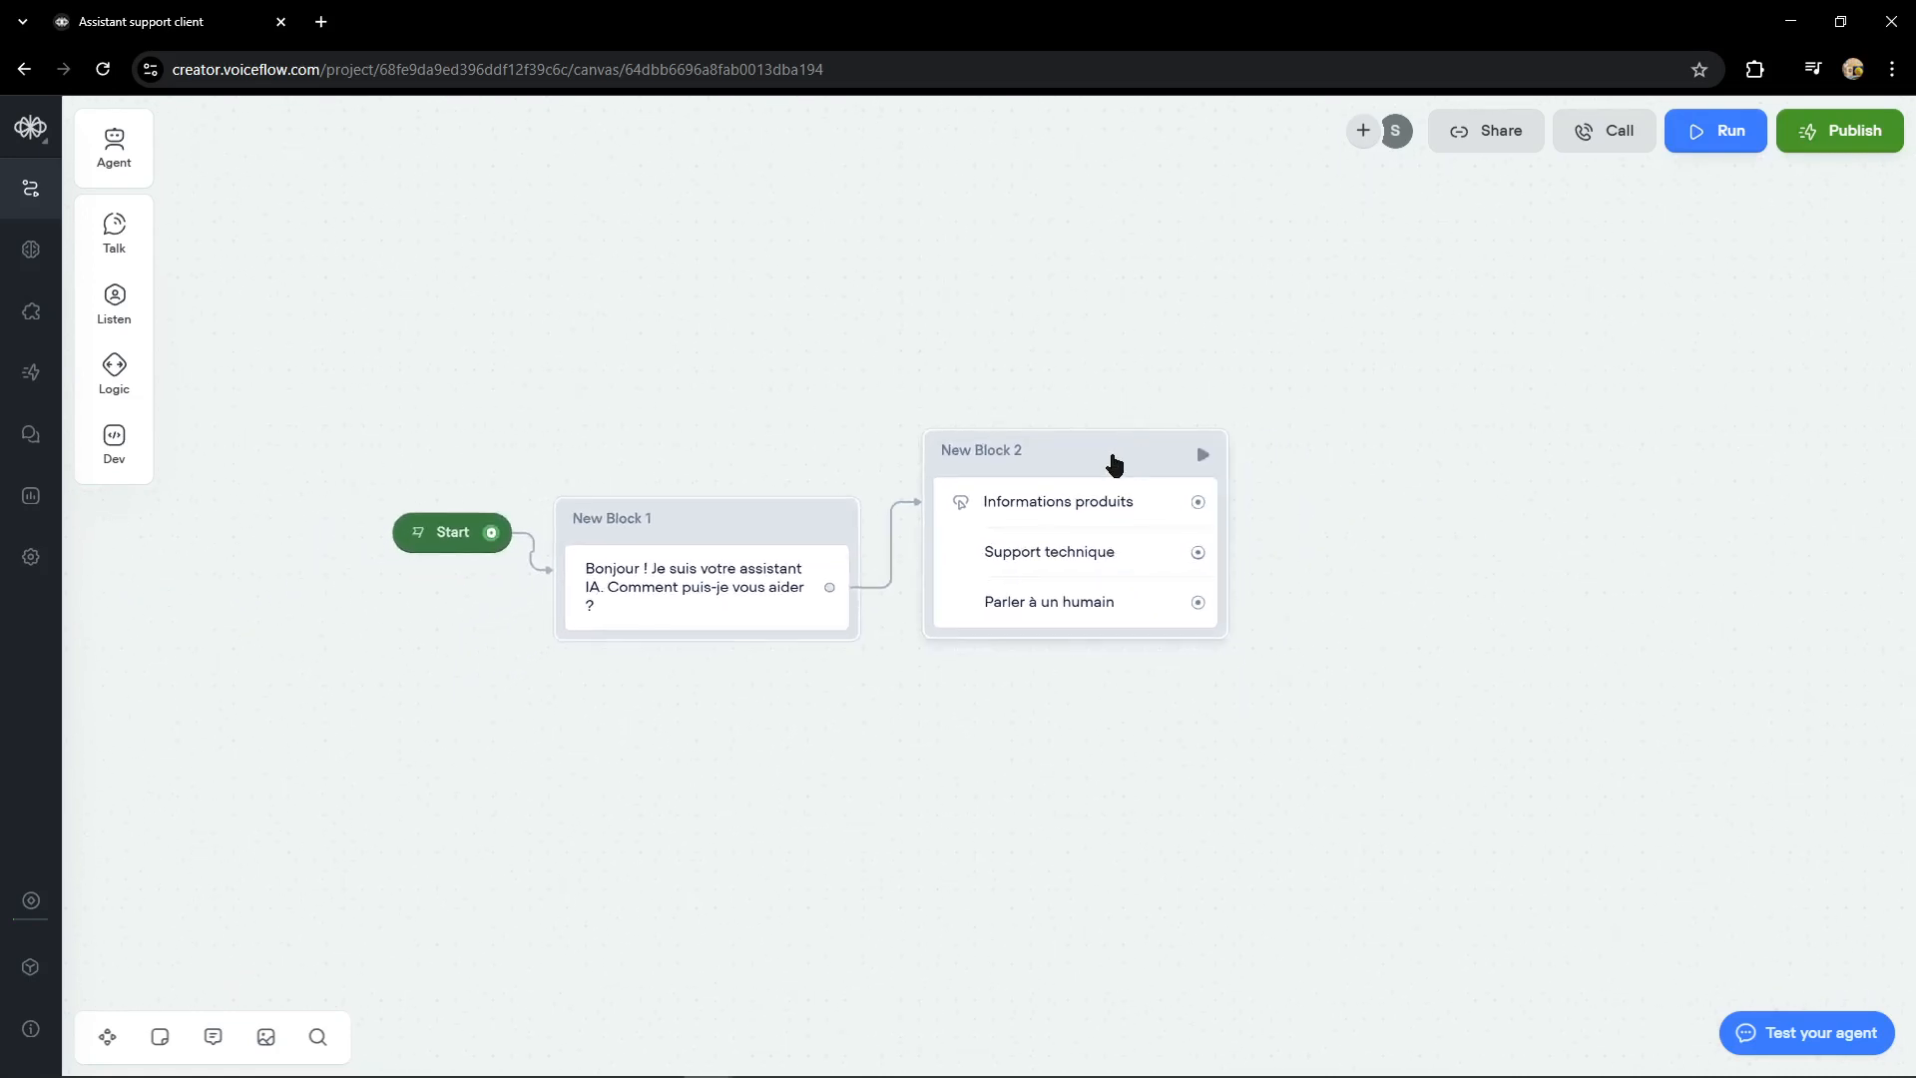
drag(1112, 458, 1154, 473)
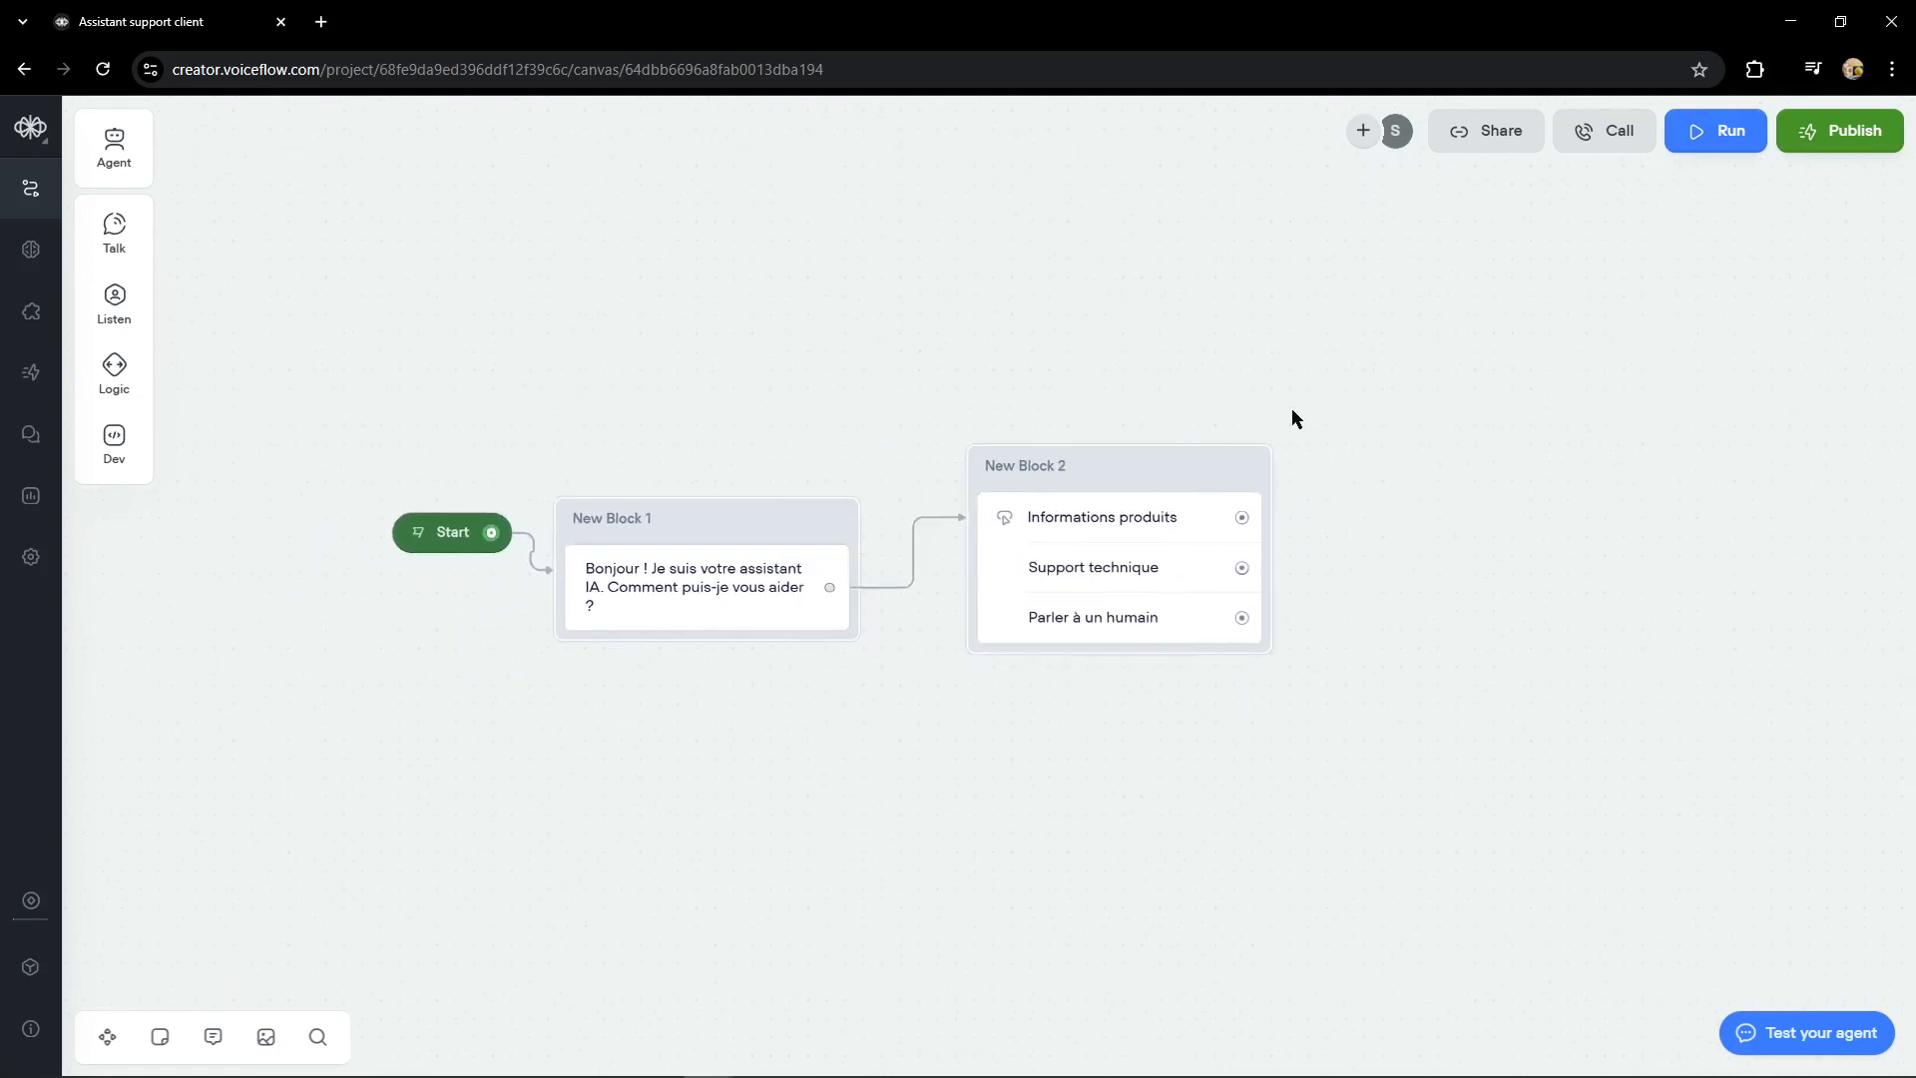
Step: Add a Talk Message block connected to the "Informations produits" button's output, above and to the right of the buttons block
drag(932, 778, 718, 770)
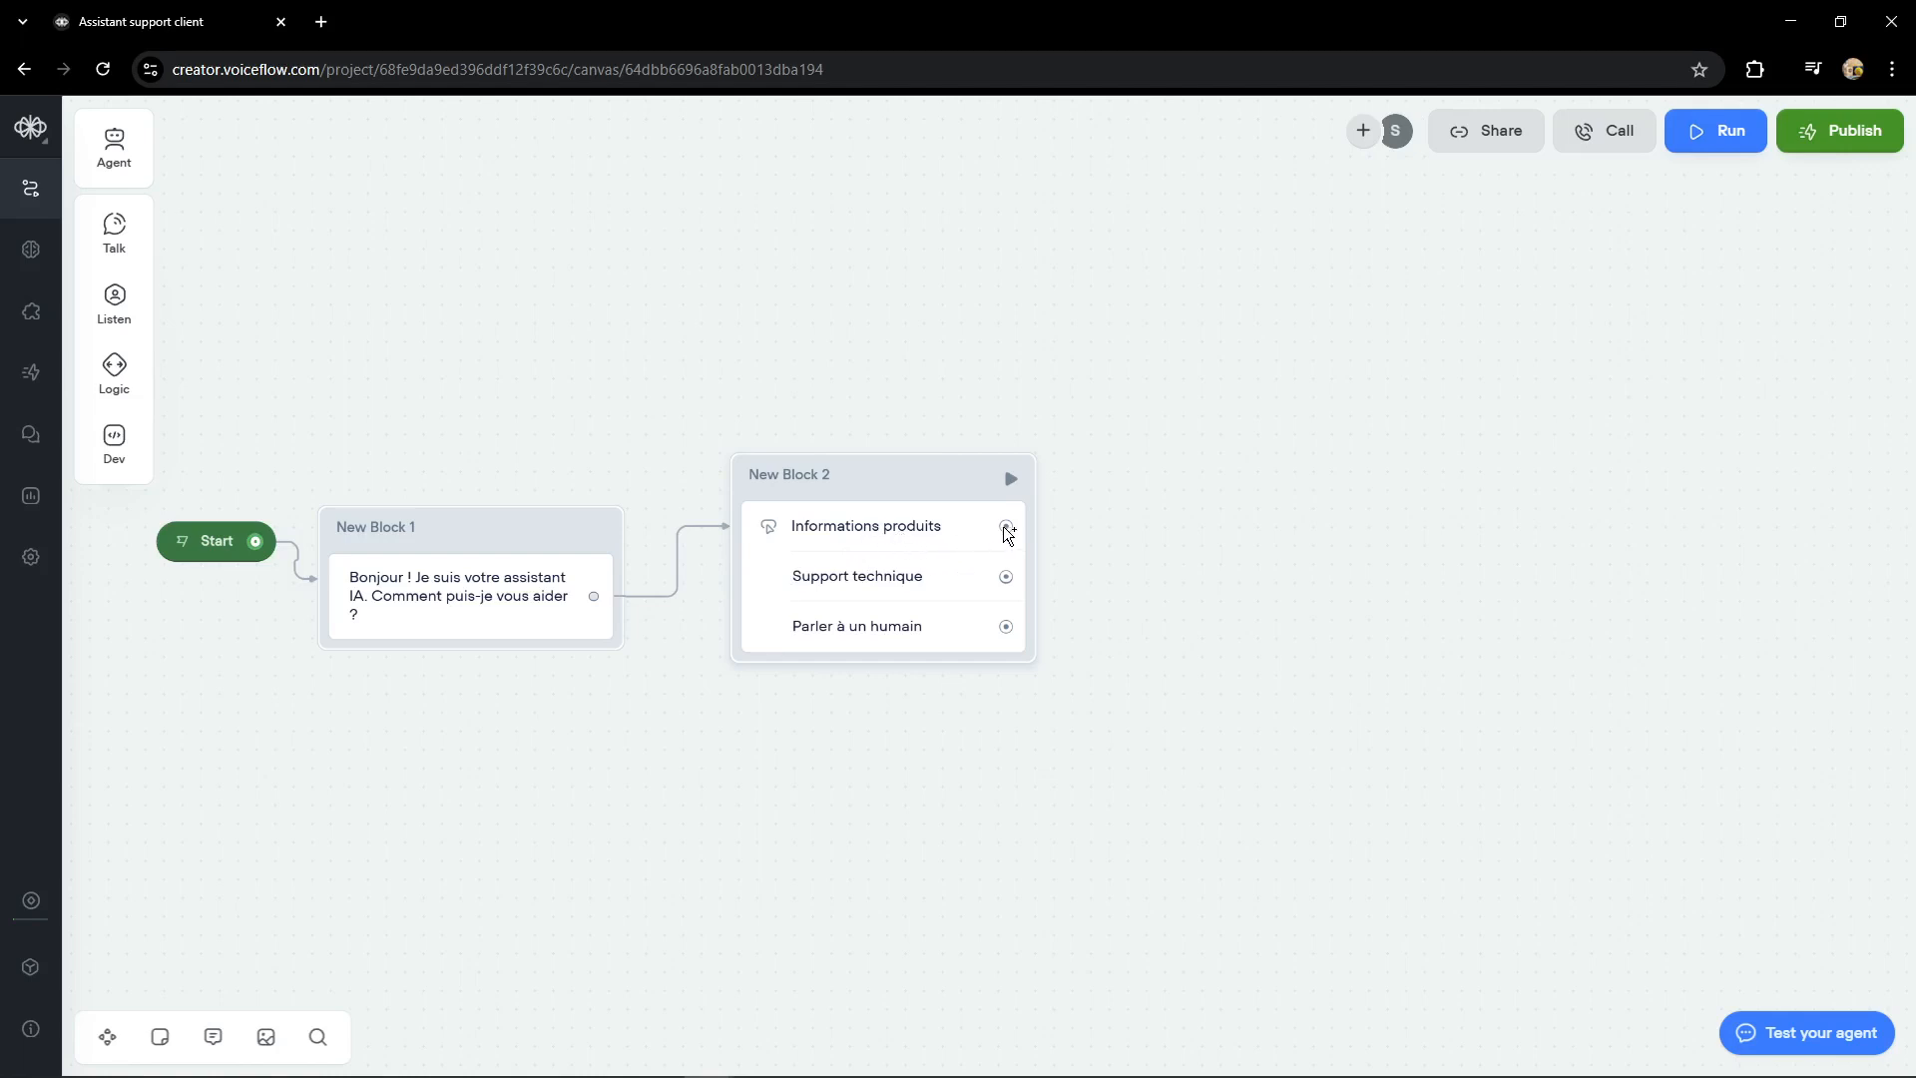
drag(1008, 526, 1140, 399)
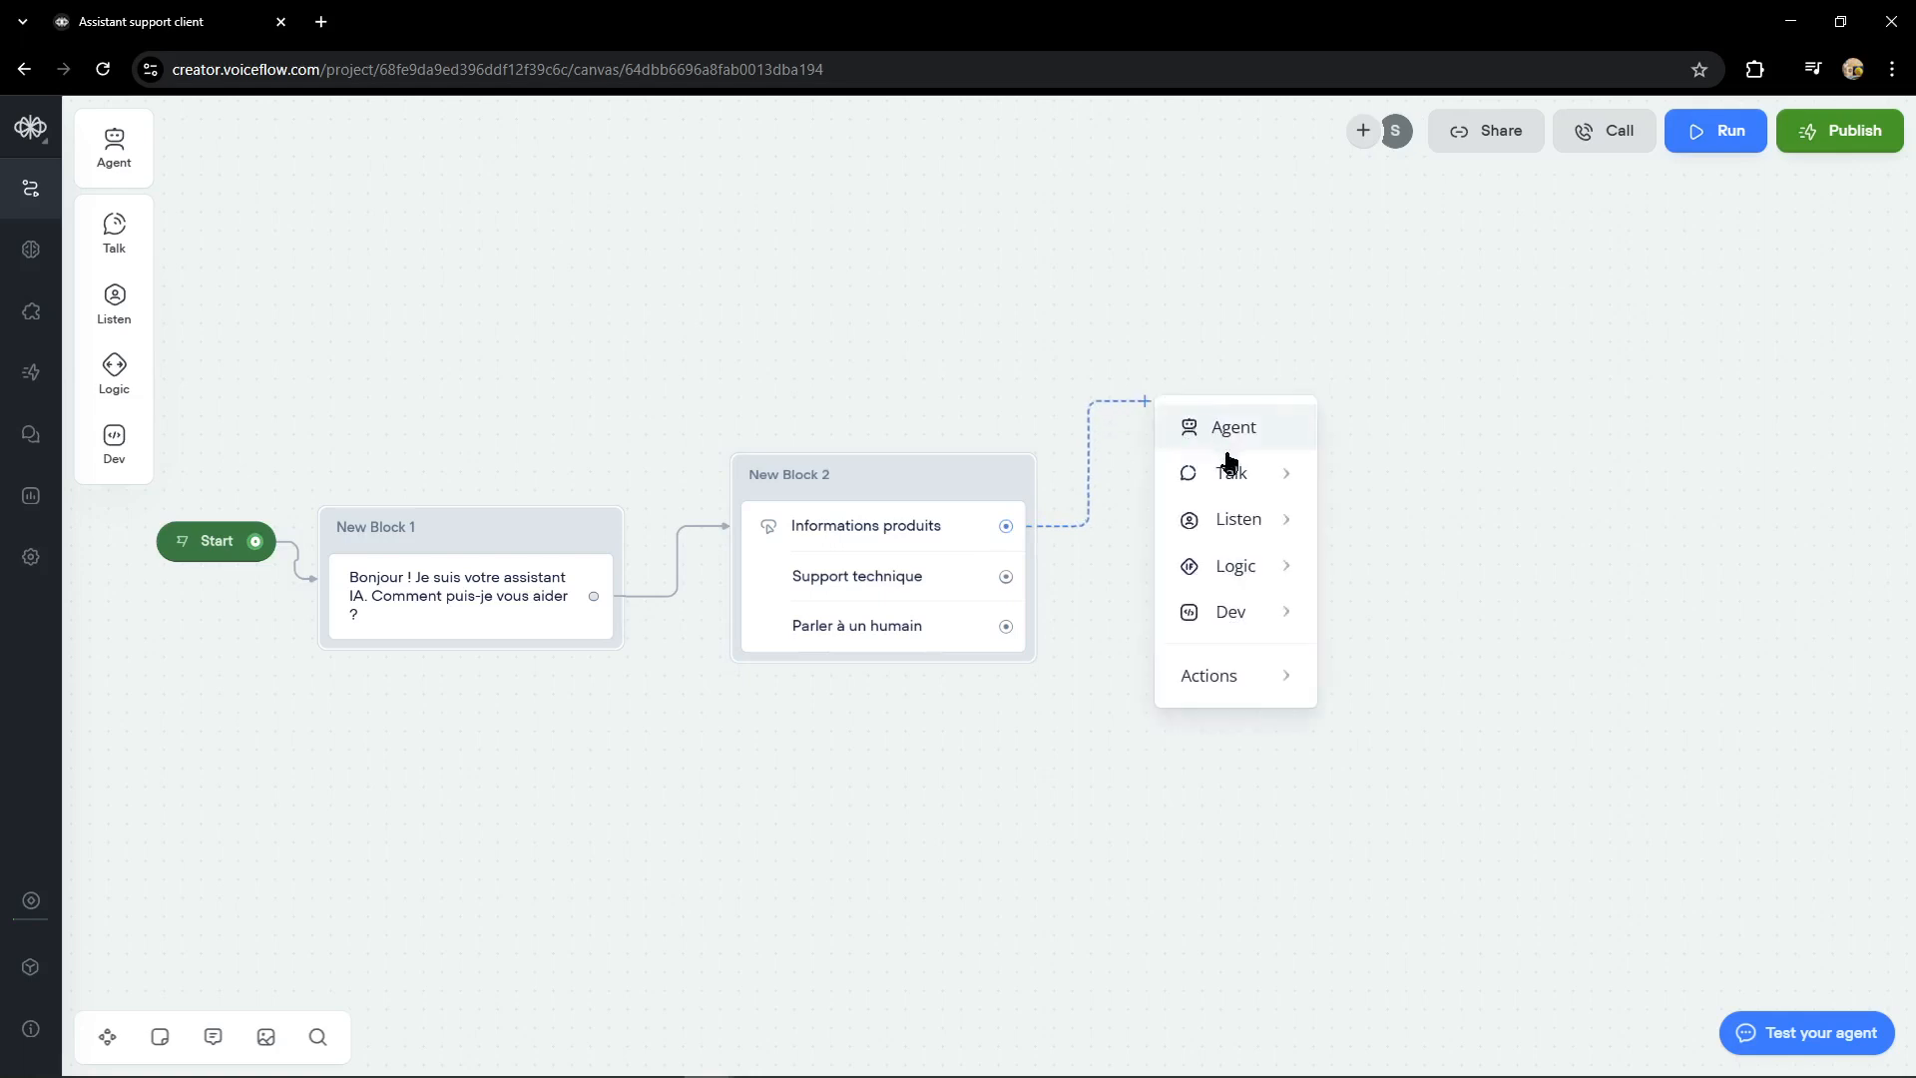
mouse_move(1229, 473)
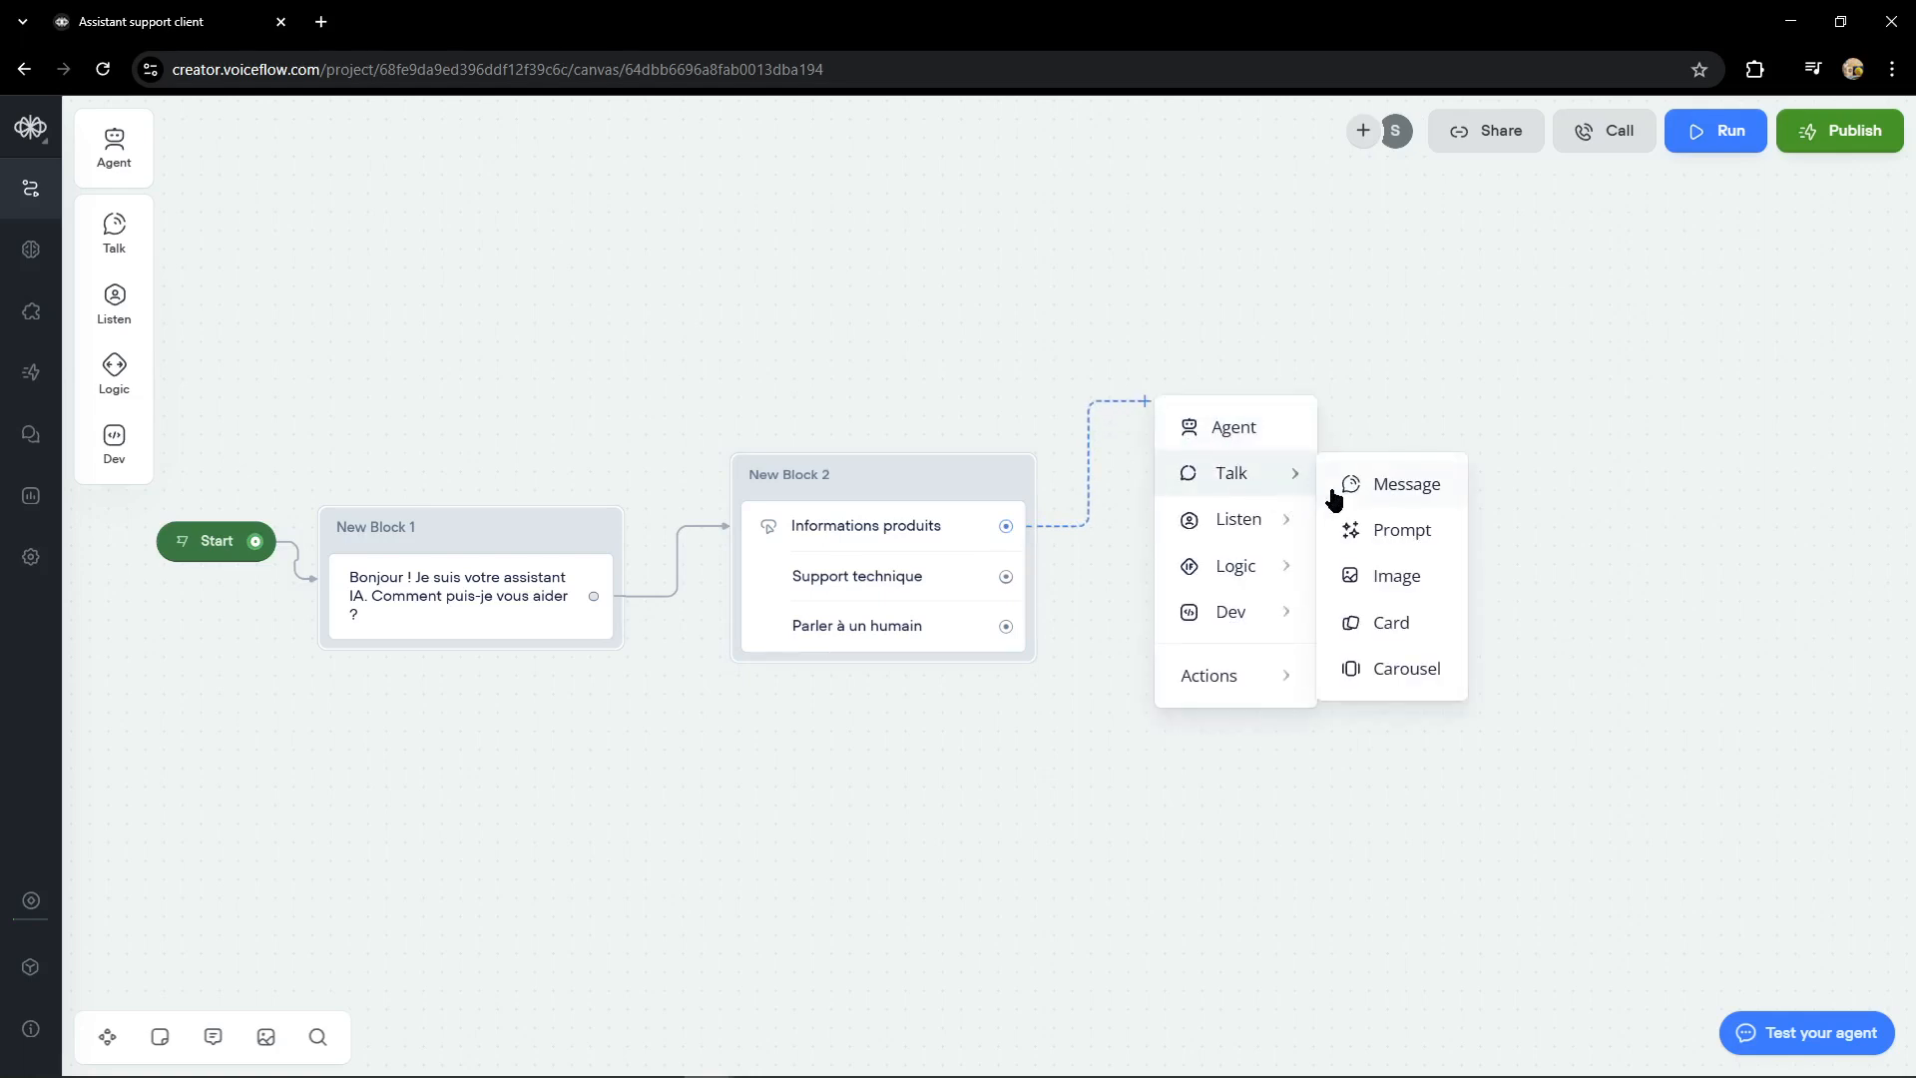
click(1387, 496)
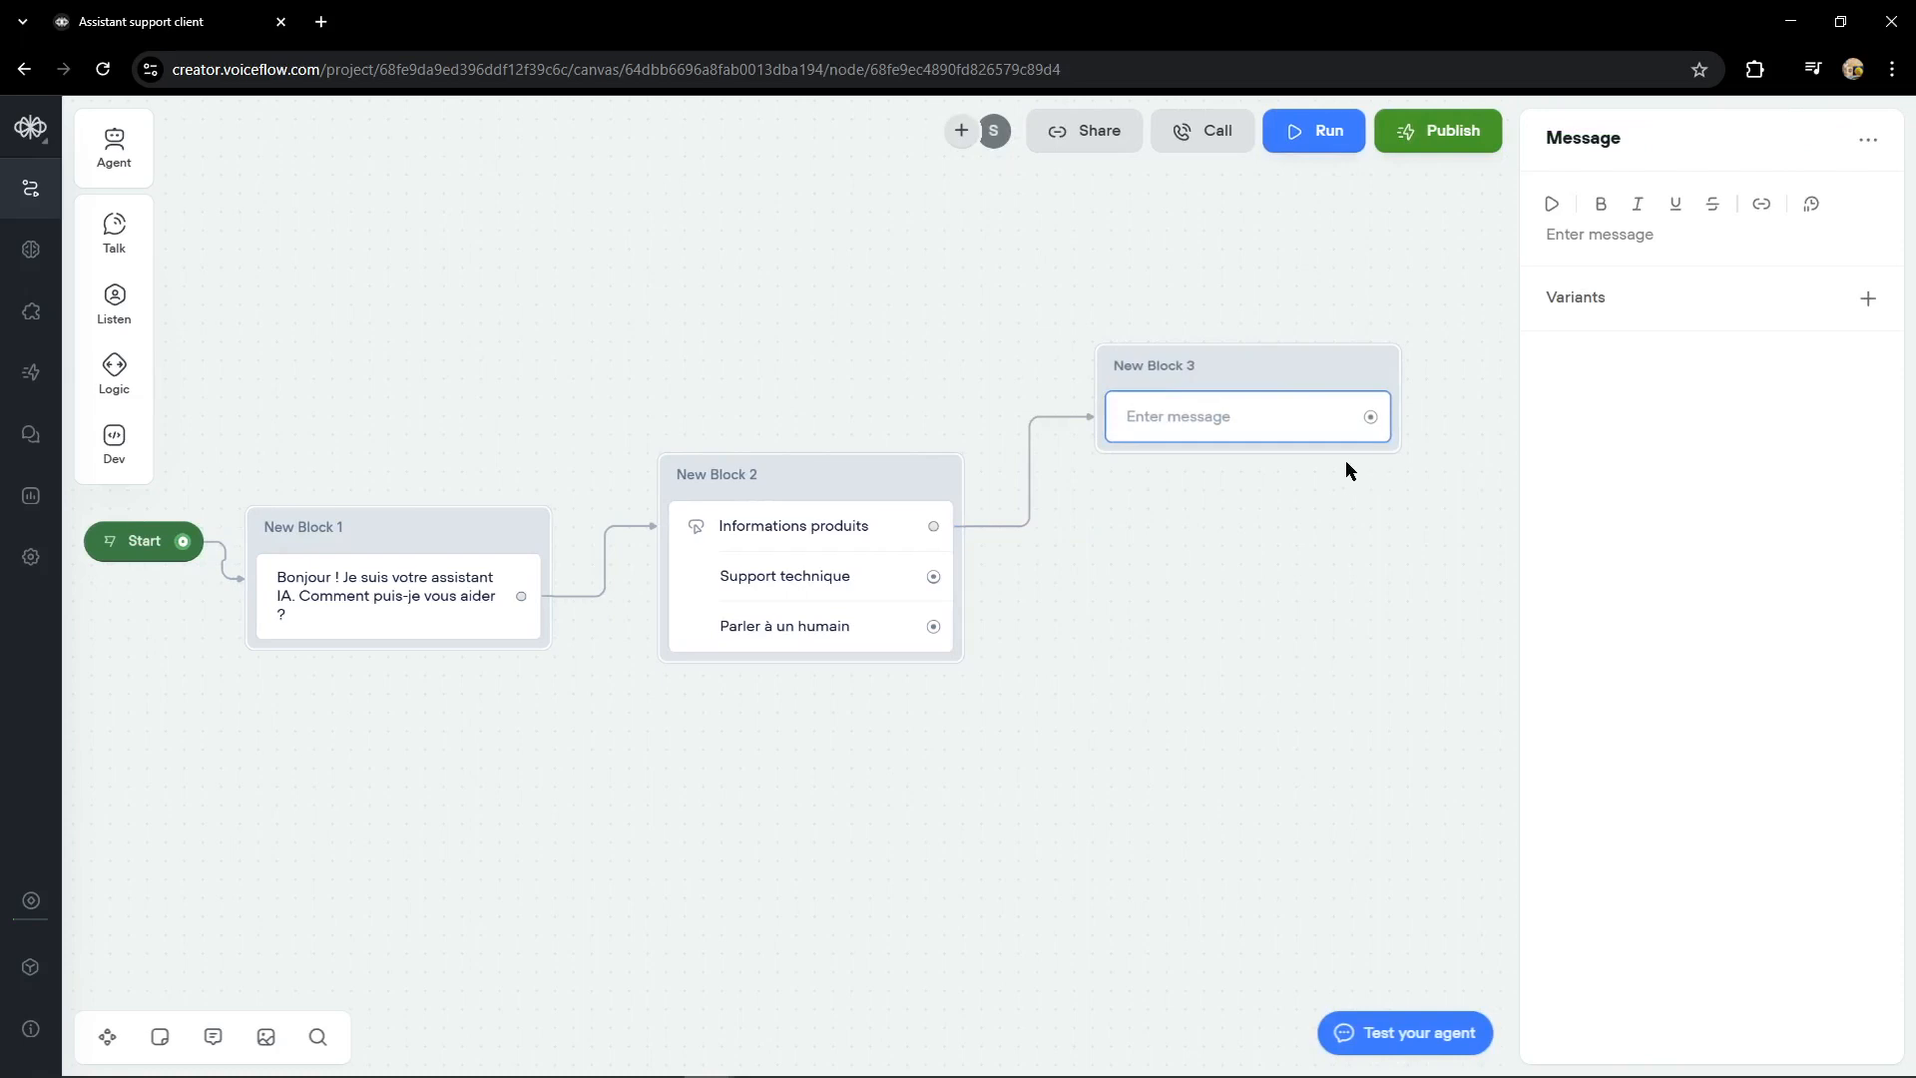
Step: Set the product information reply to "Nous proposont 3 solutions, solution A, B et c. Plus d'infos sur le site"
click(1238, 431)
click(1621, 237)
text(Nous proposont)
text(3 solutio)
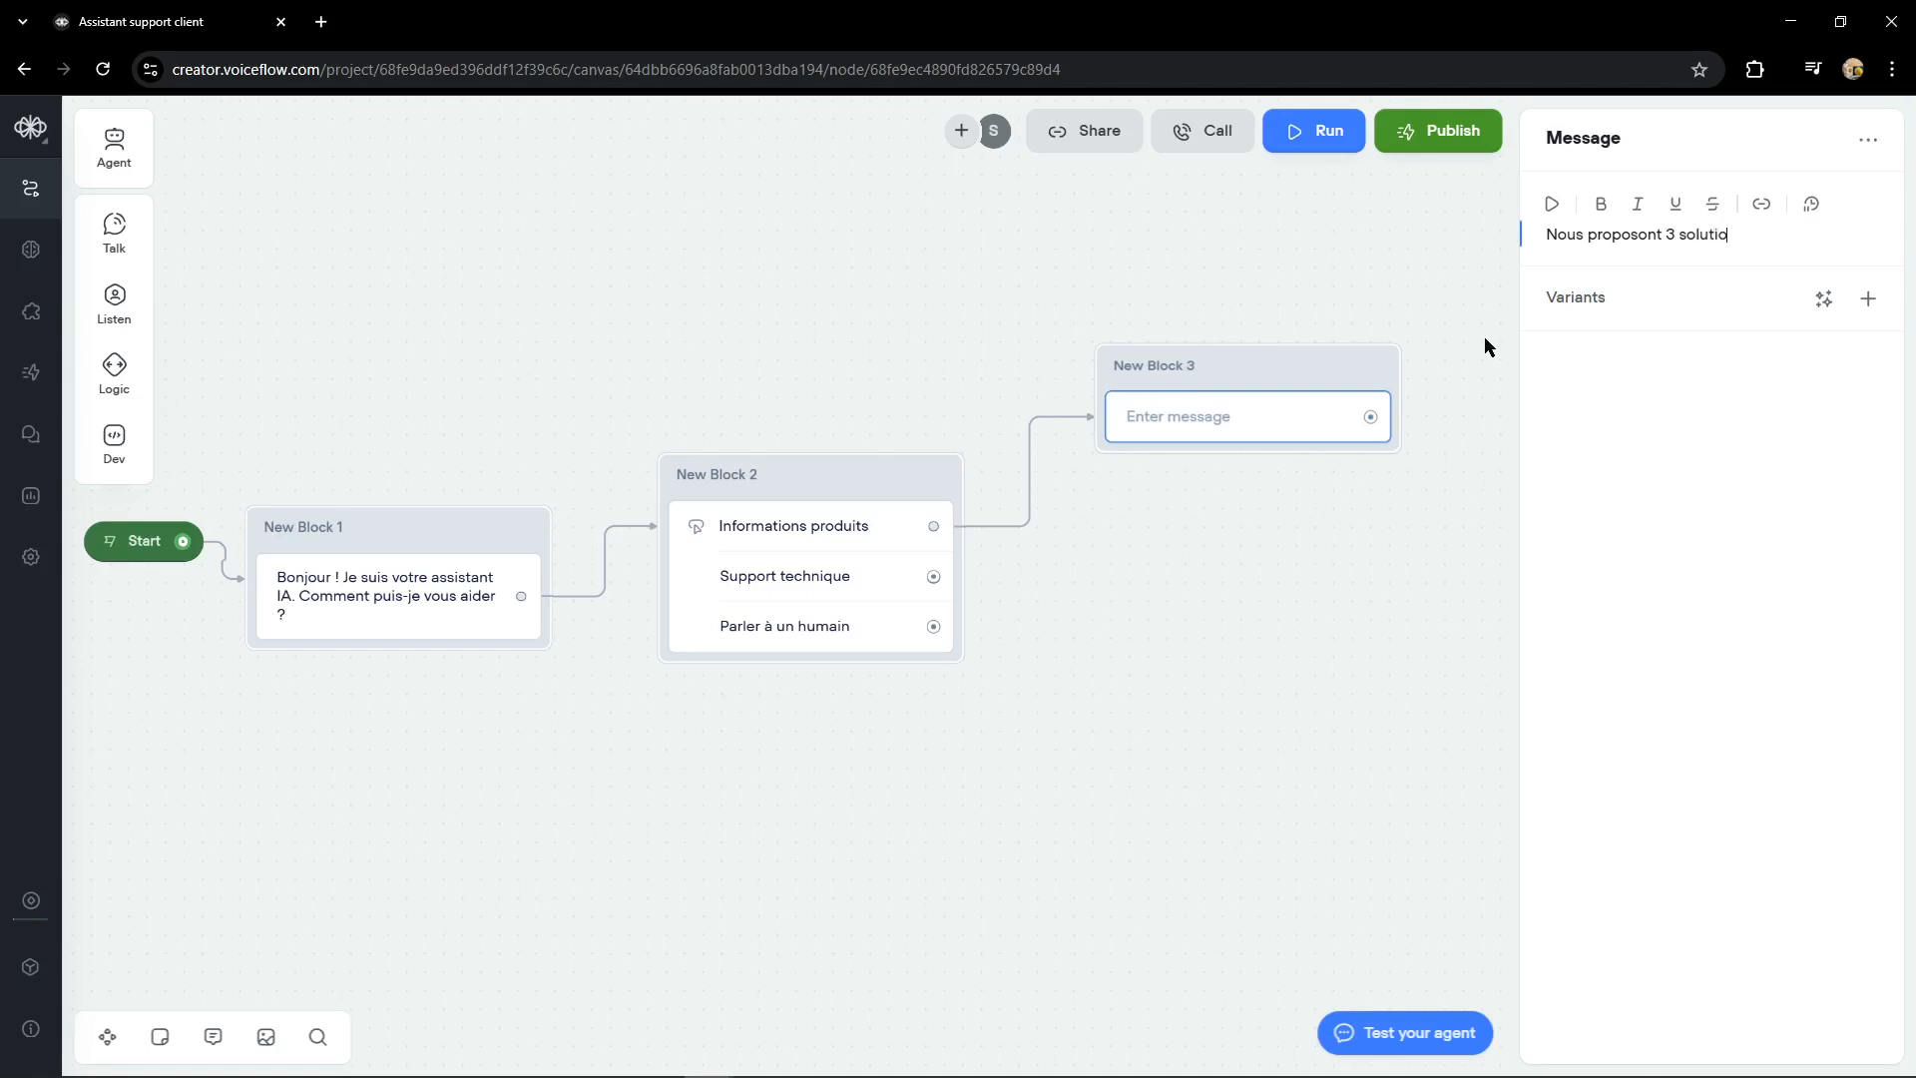
text(ns, solution A, B et c.)
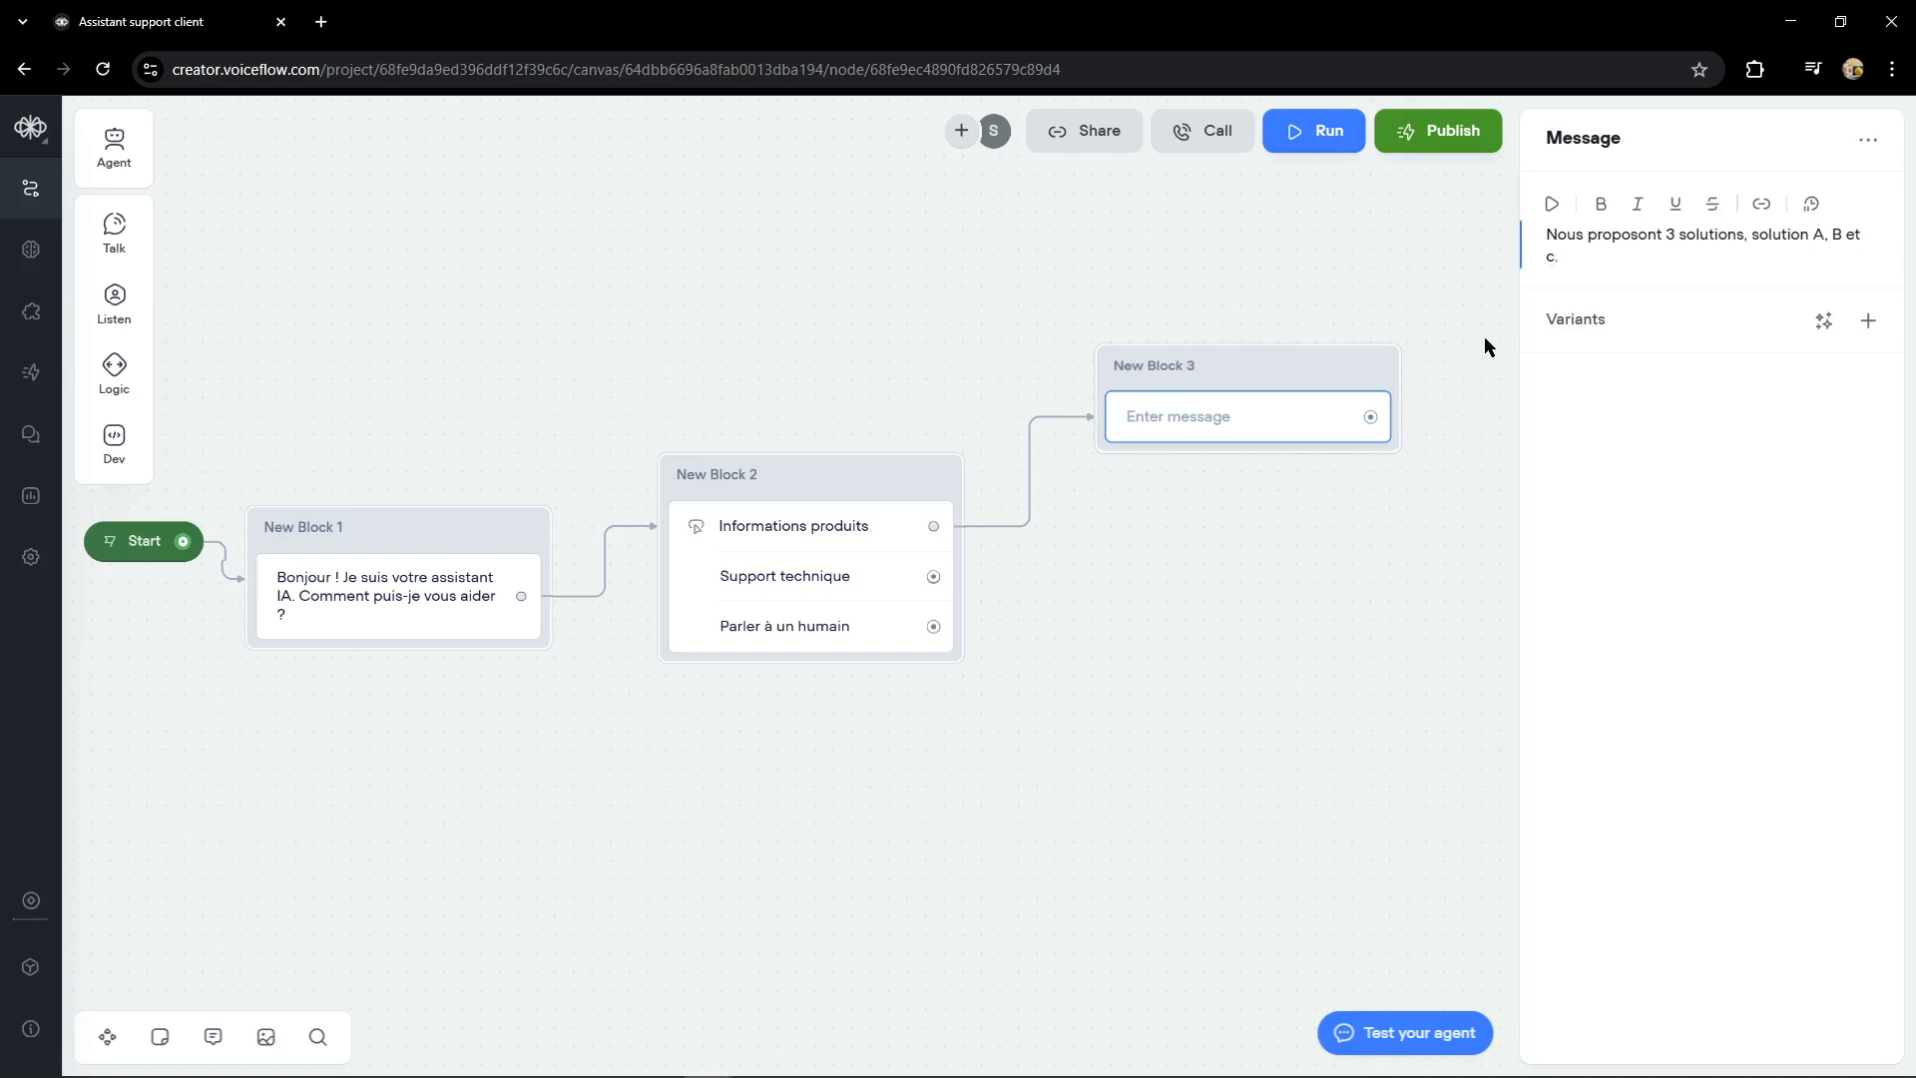
text( Plus d'infos sur le site)
click(1478, 493)
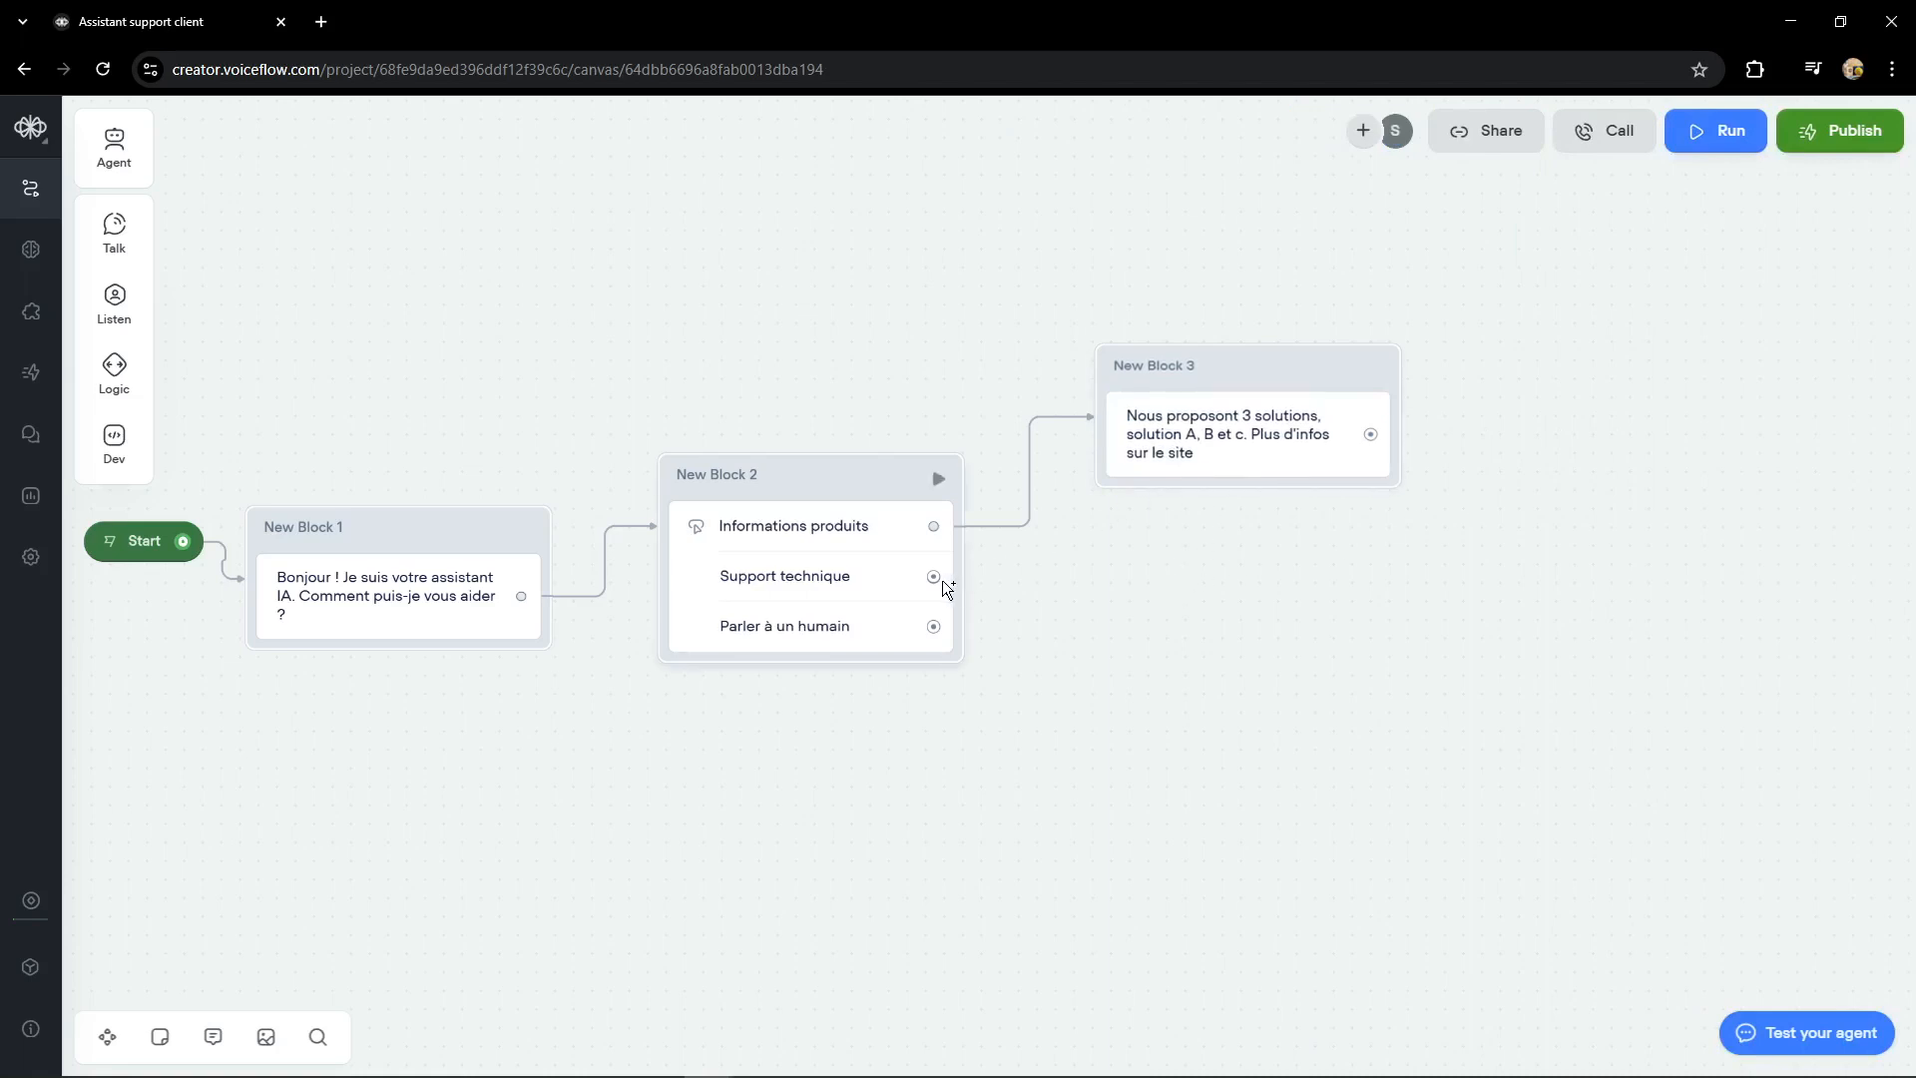
Step: Add a Talk Message block connected to the "Support technique" button's output, below the product information reply
drag(934, 578, 1138, 562)
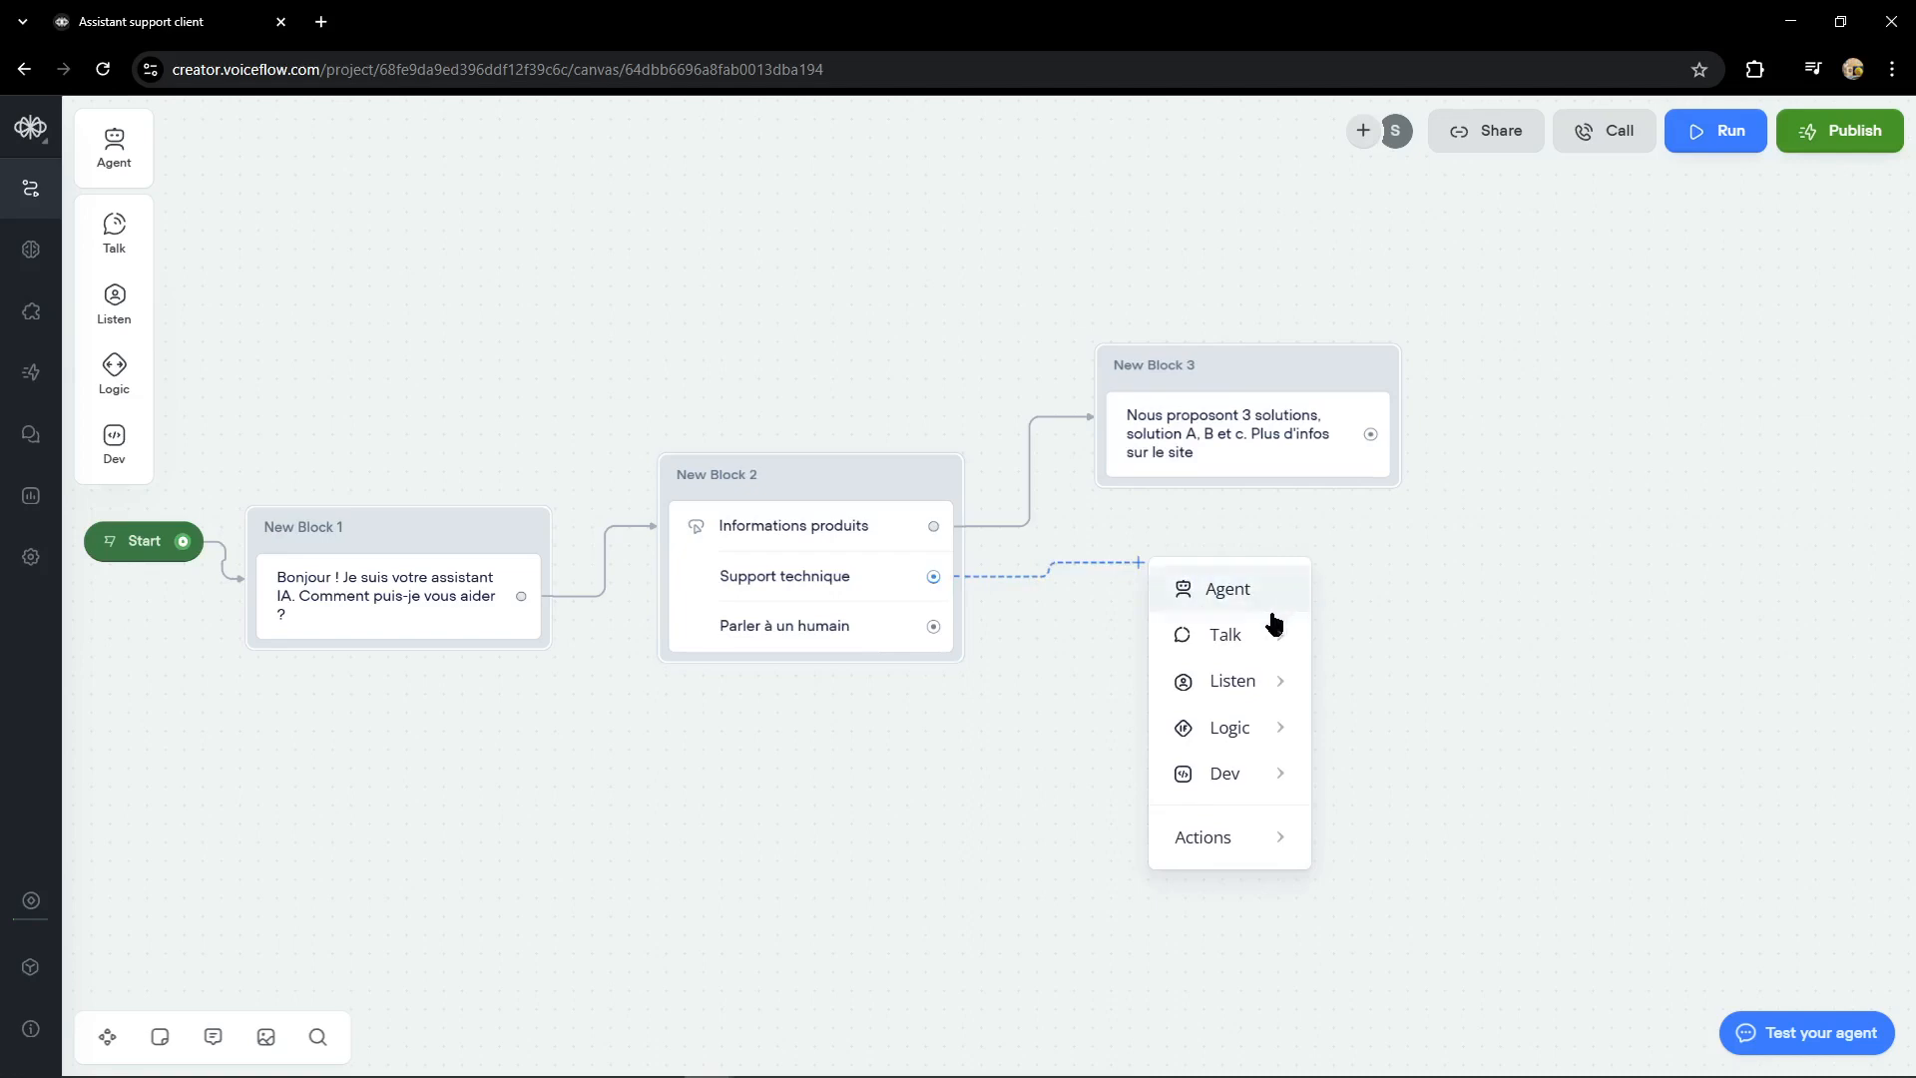
mouse_move(1264, 644)
click(1375, 646)
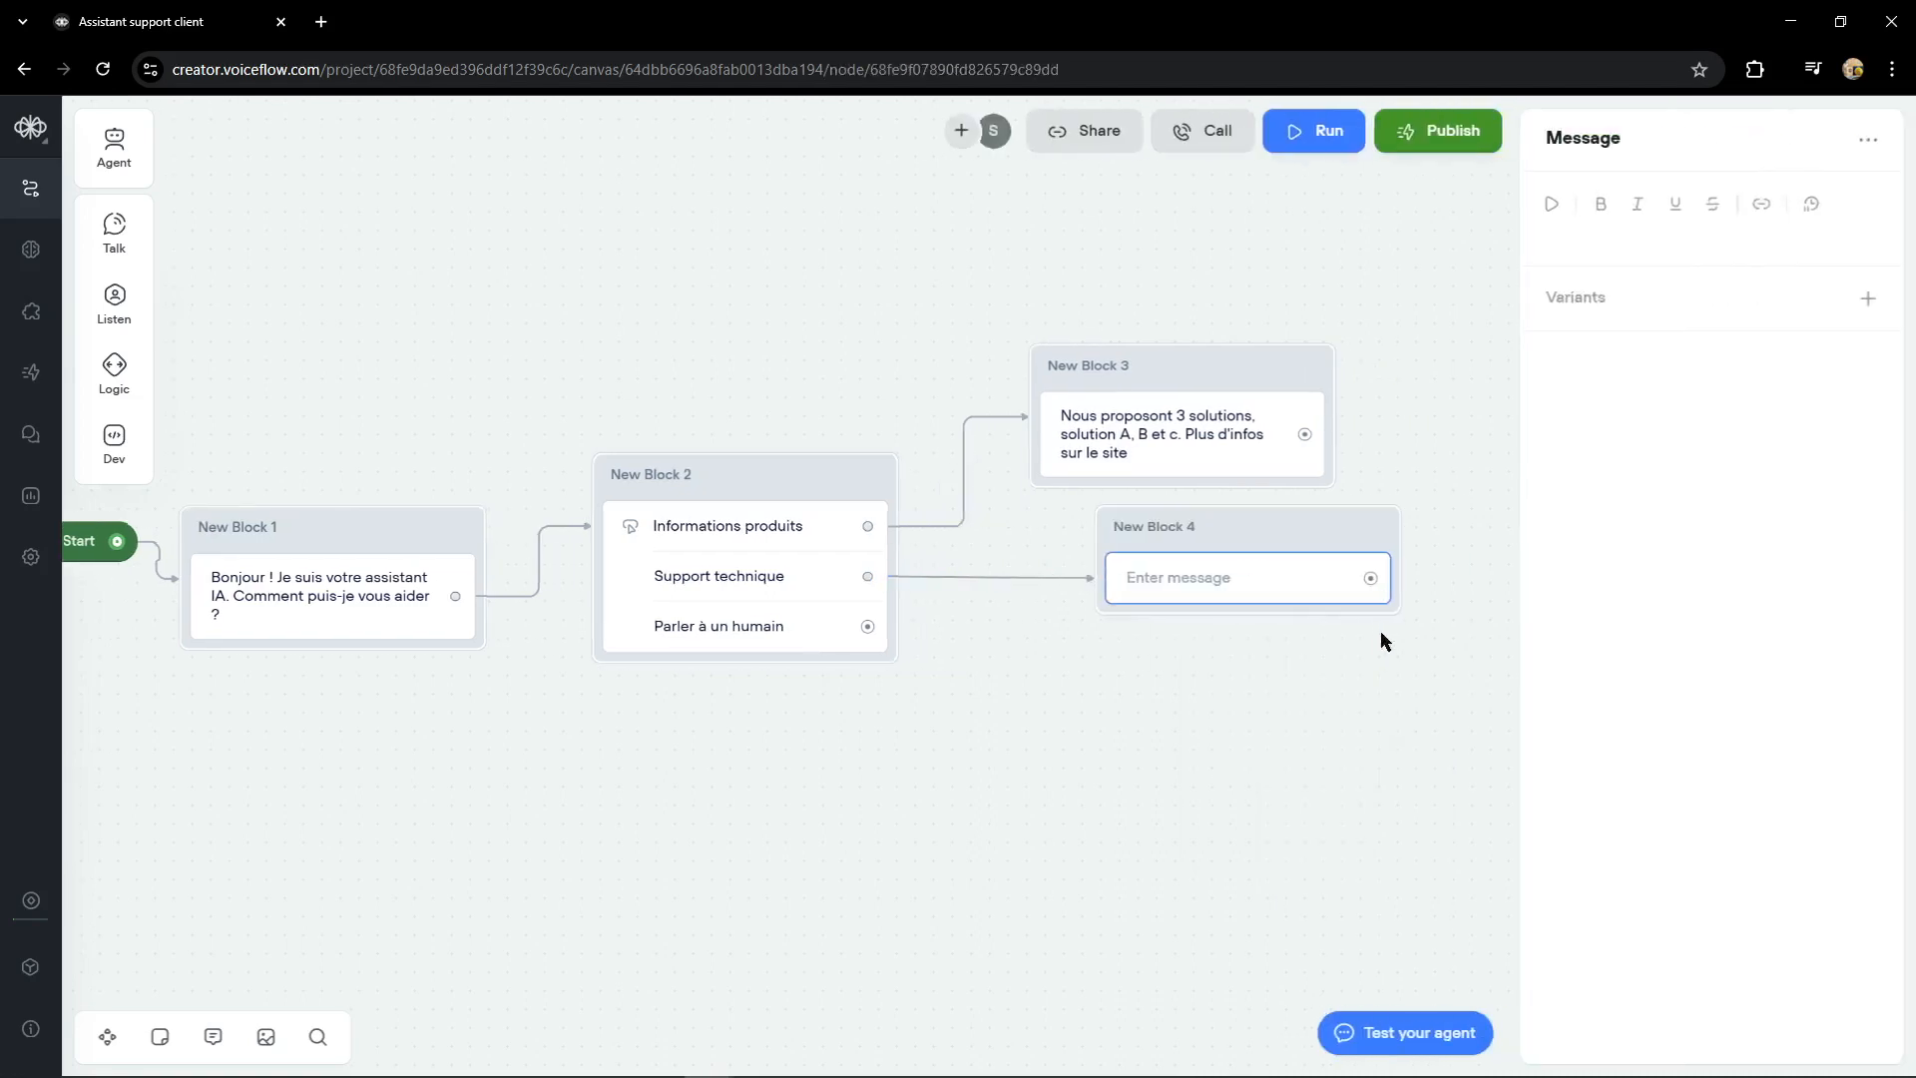
Step: Set the technical support reply to "Consultez notre FAQ ou contactez-nous par email."
click(1578, 235)
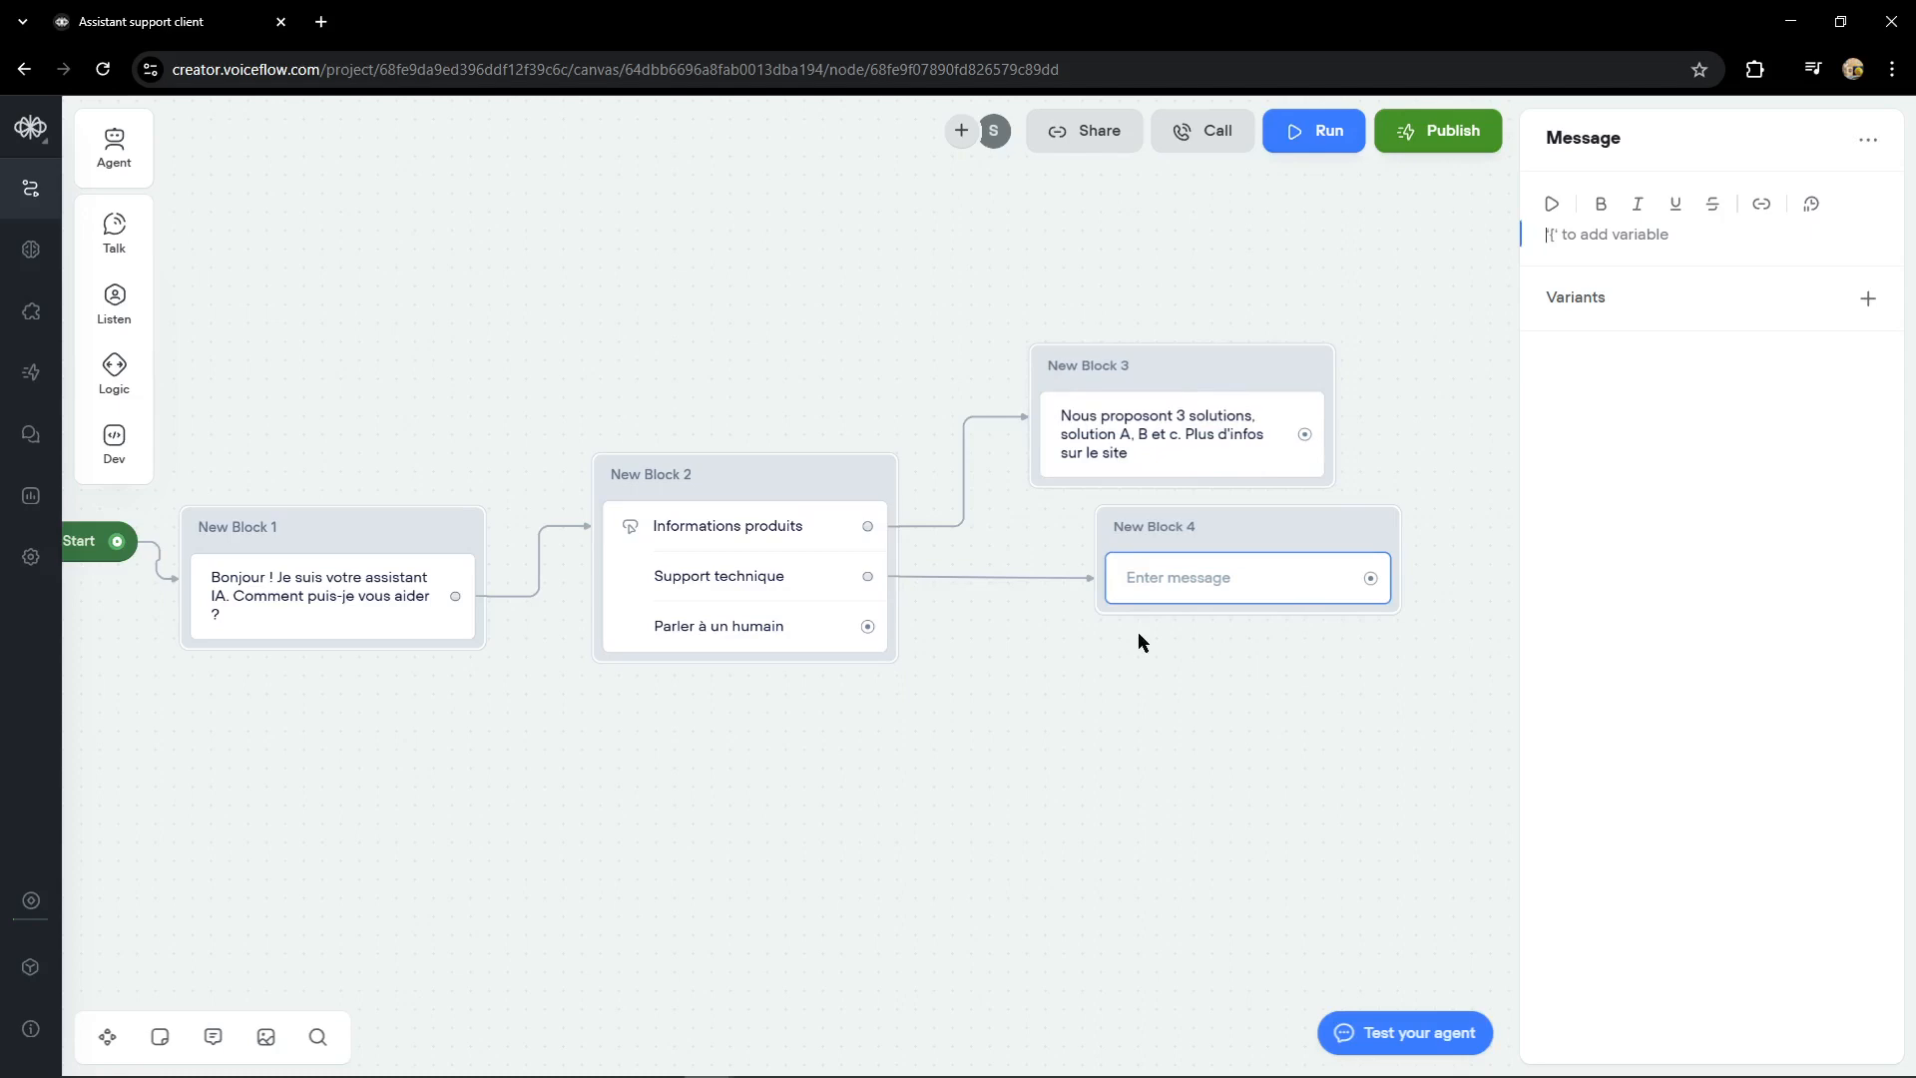
text(Consultez notre FAQ ou contacte)
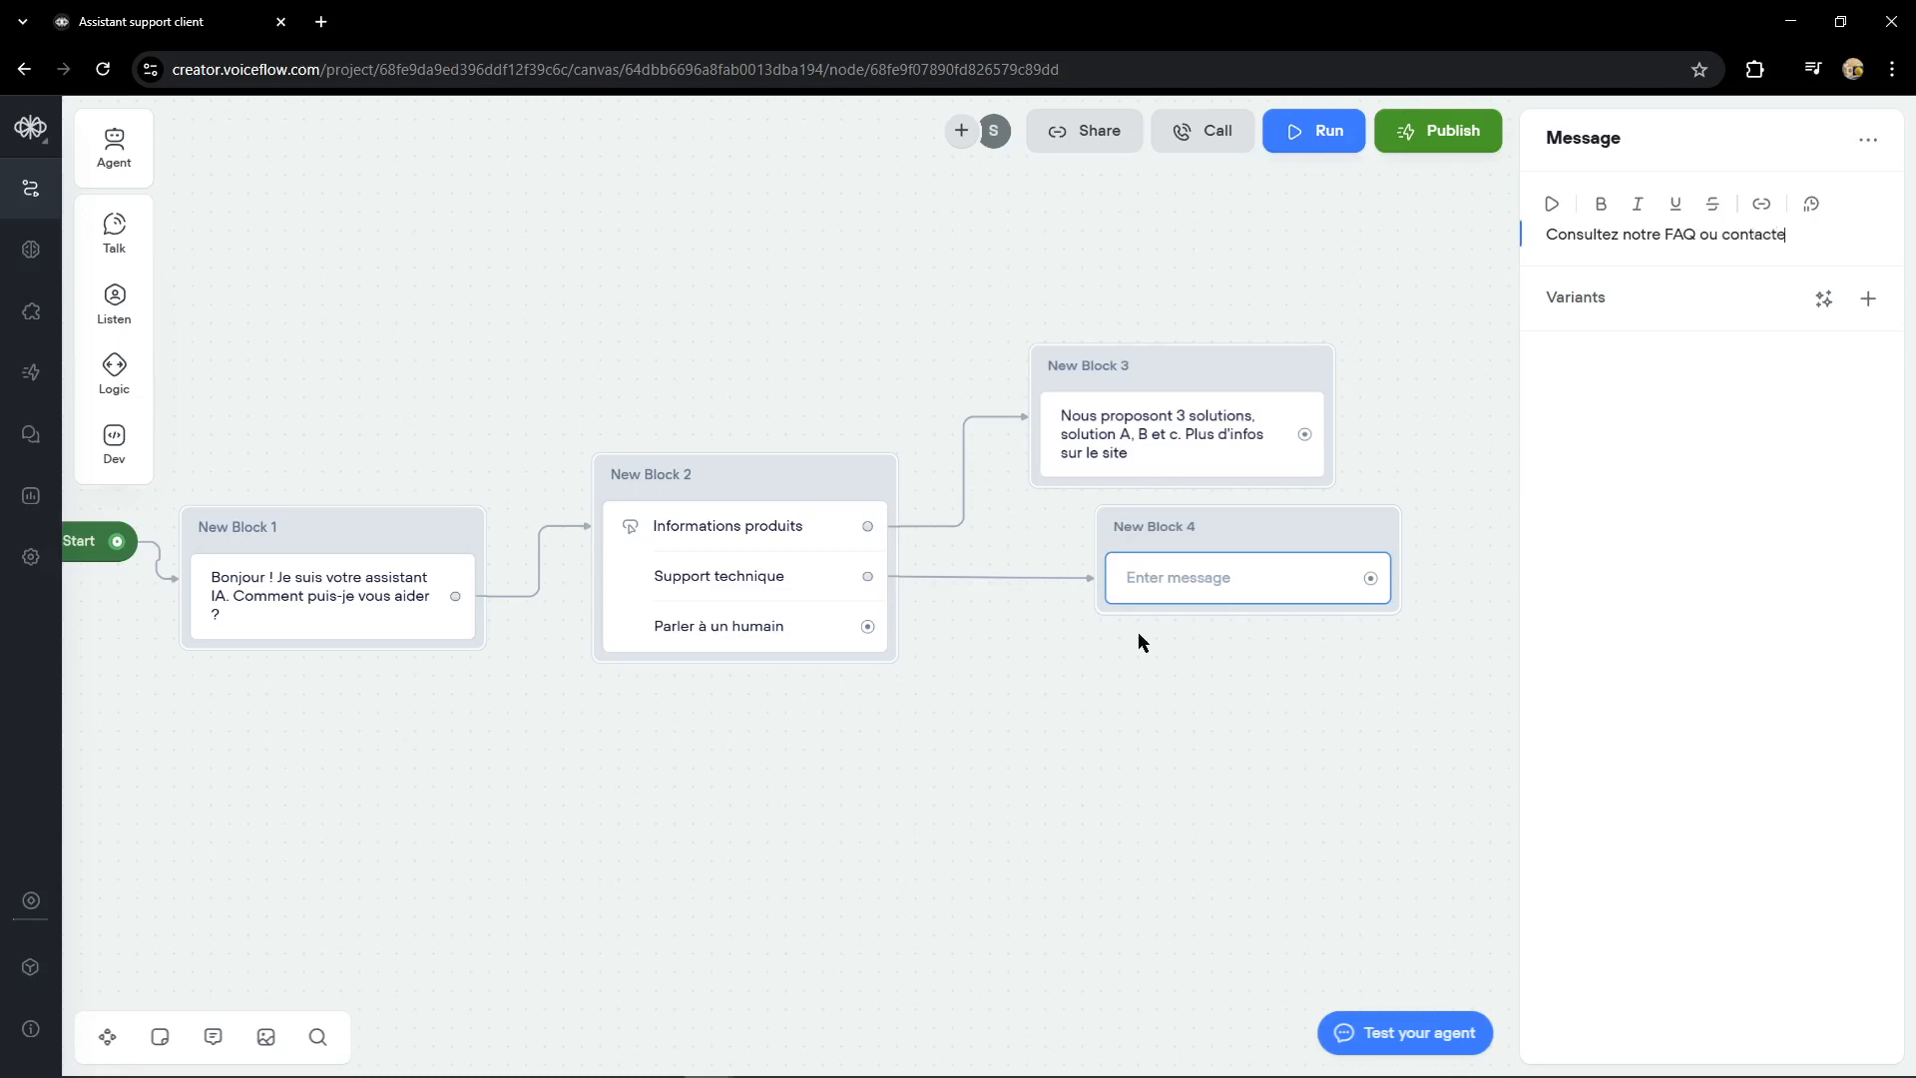
key(BackSpace)
text(re)
key(BackSpace)
text(ez-nous par email)
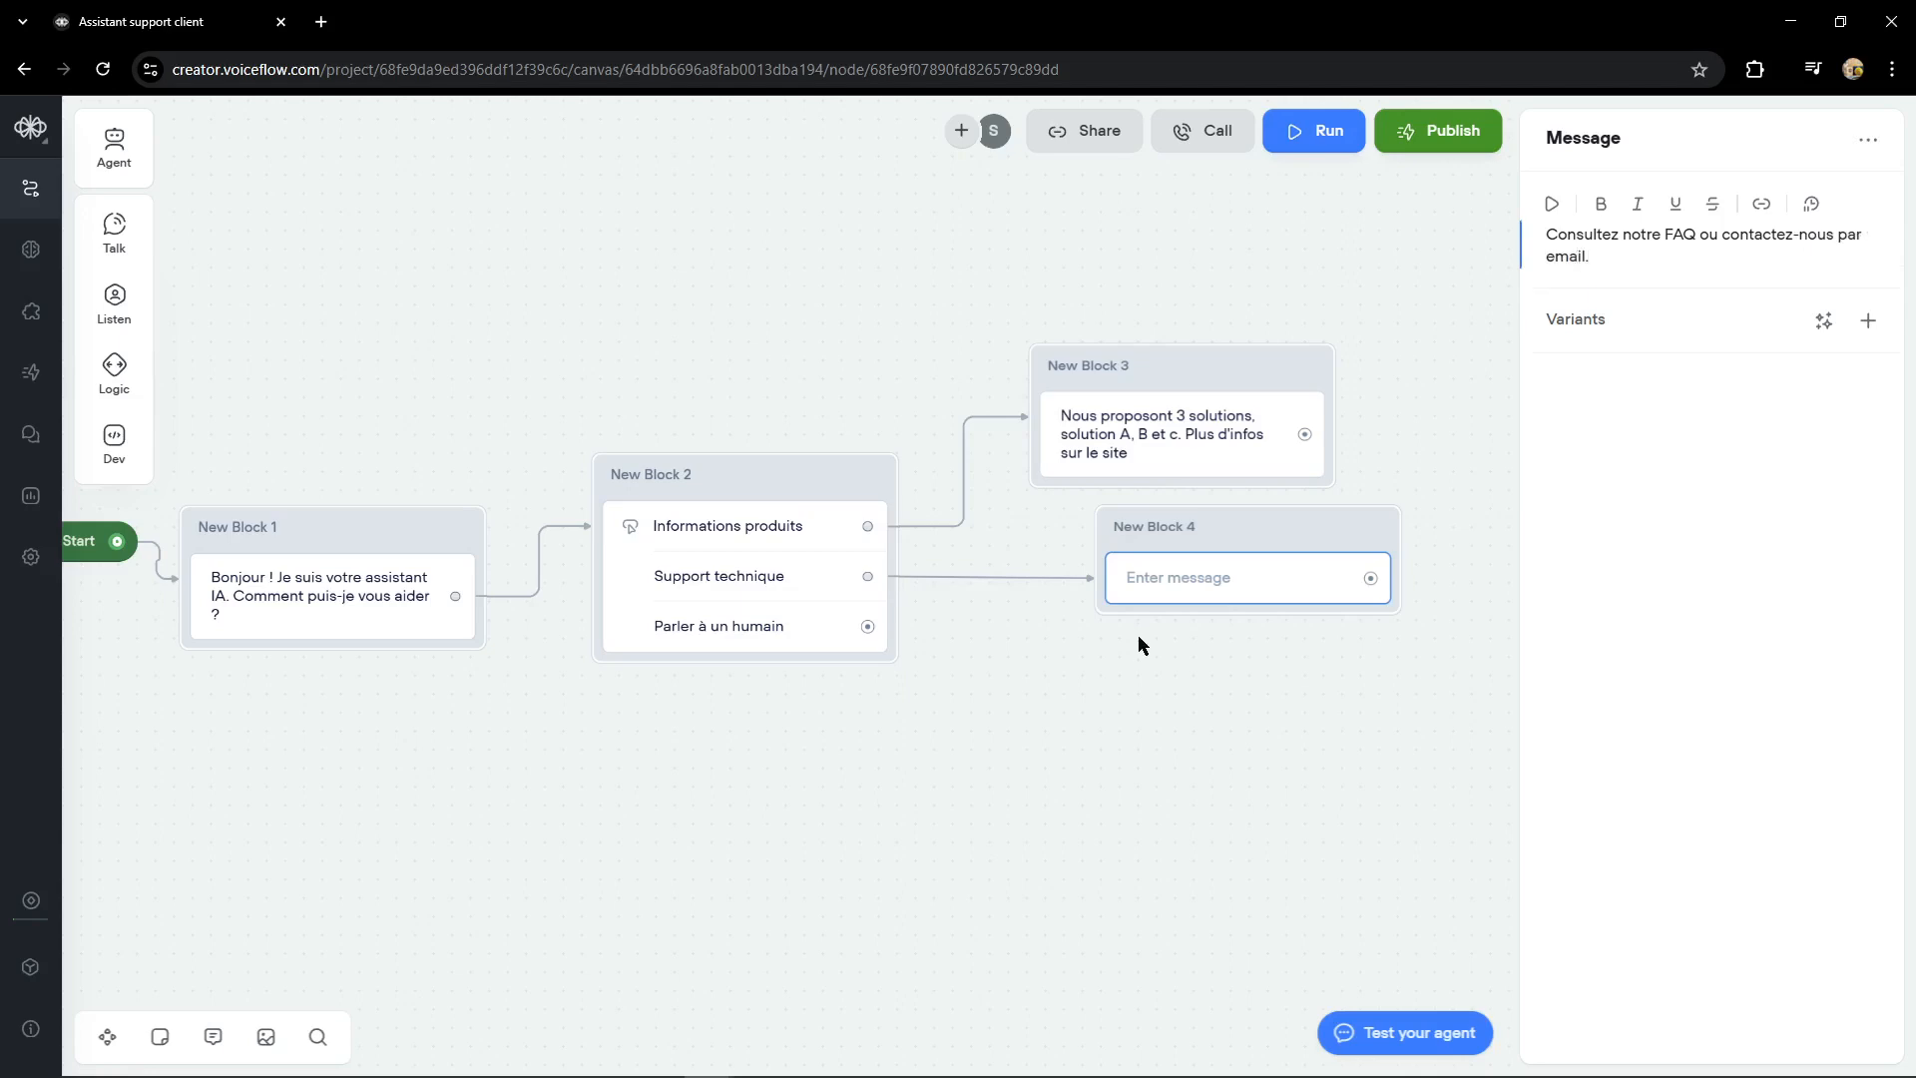
text(.)
click(1176, 649)
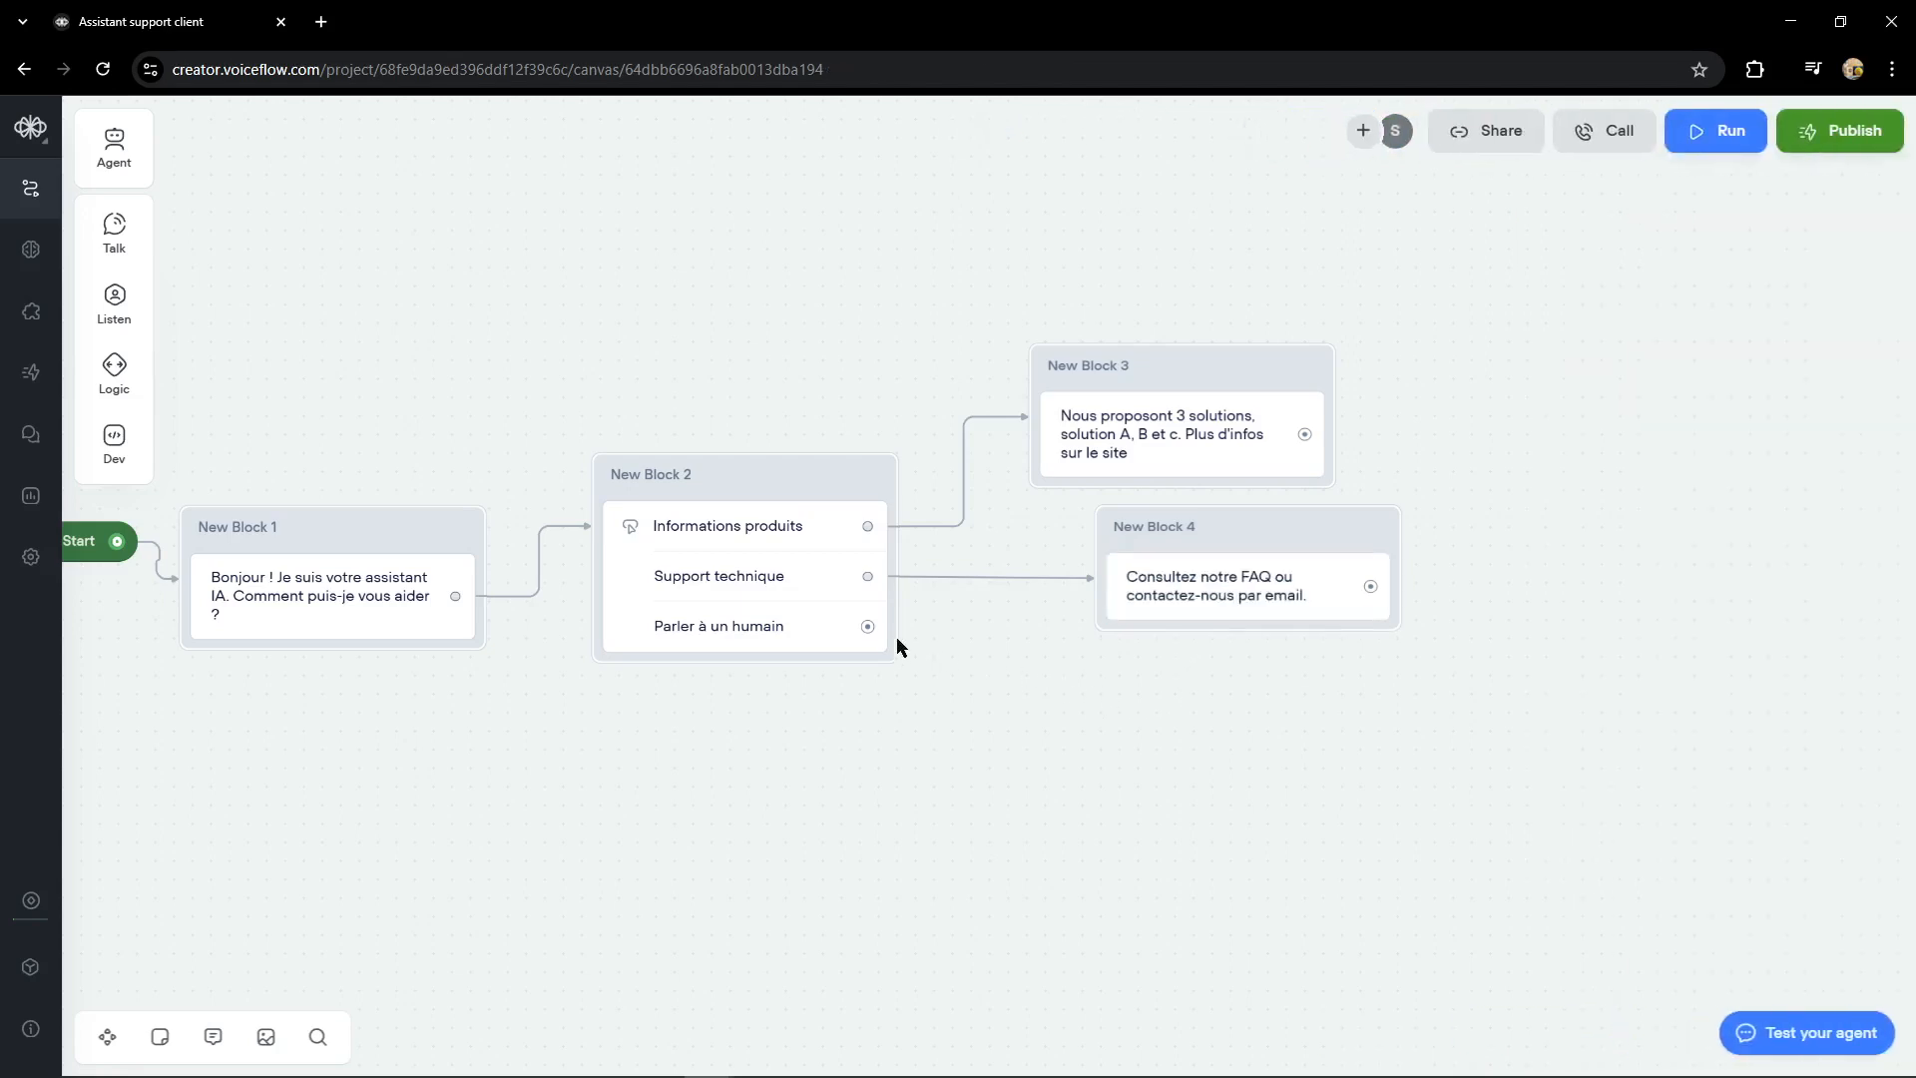
Step: Add a Talk Message block connected to the "Parler à un humain" button's output, below the technical support reply
drag(865, 633, 1138, 720)
mouse_move(1244, 791)
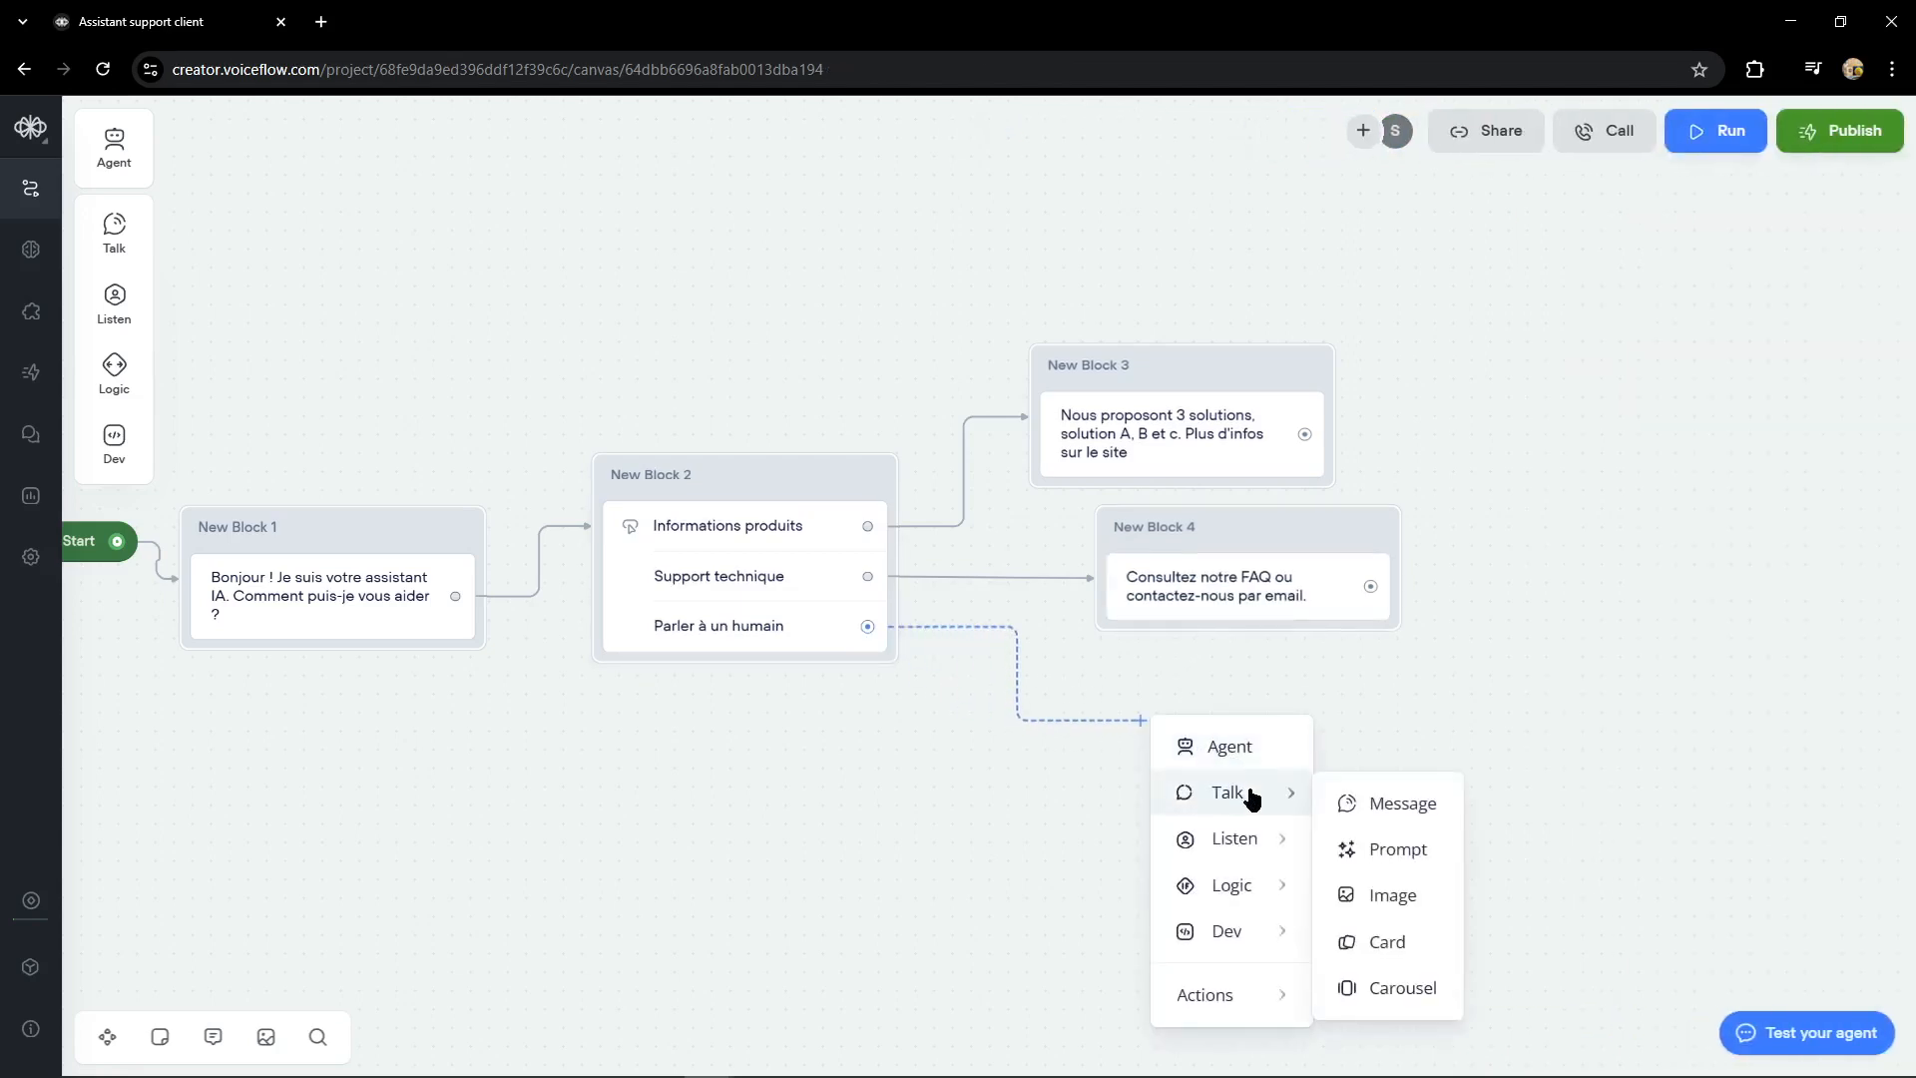
click(1369, 805)
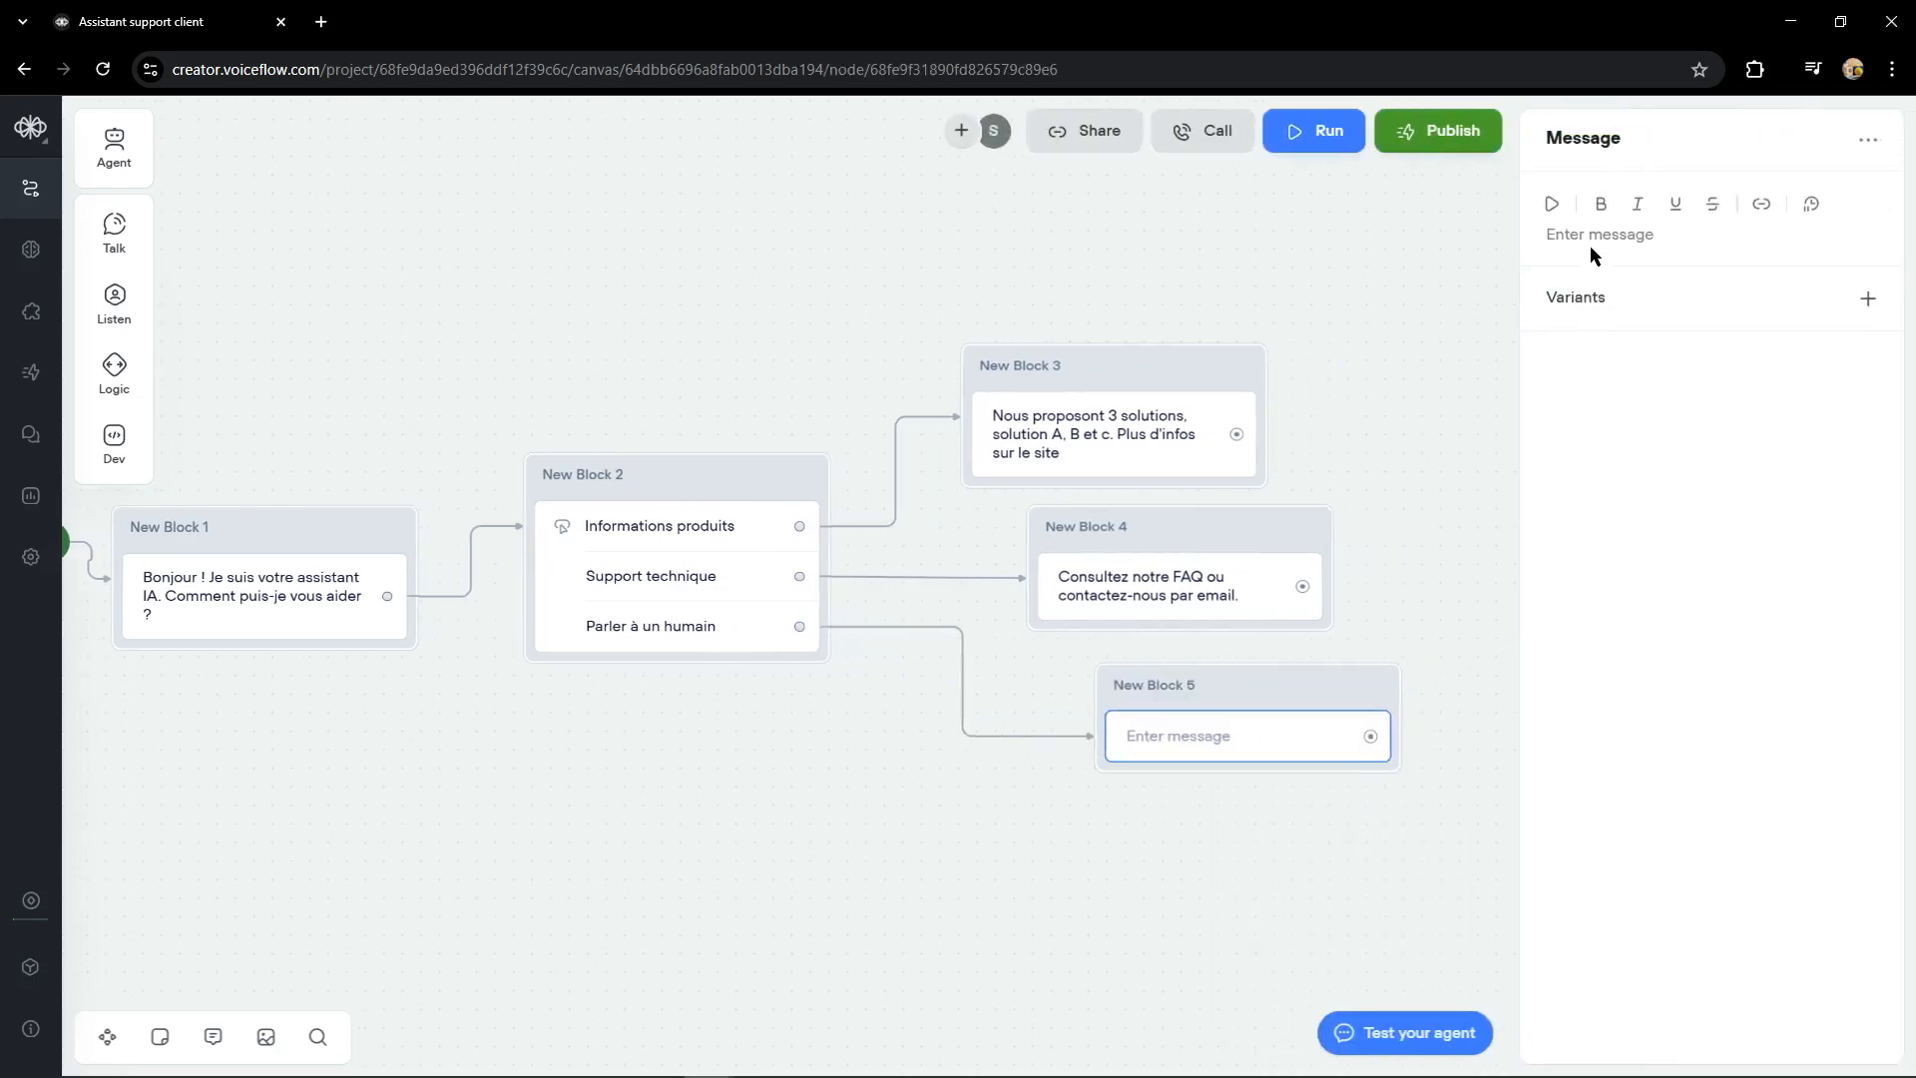
Step: Set the human contact reply to "Un conseiller vas vous répondre sous 24 heures. Laissez-nous votre email."
click(1590, 237)
text(Un conseiller vas vous répondre sous 24)
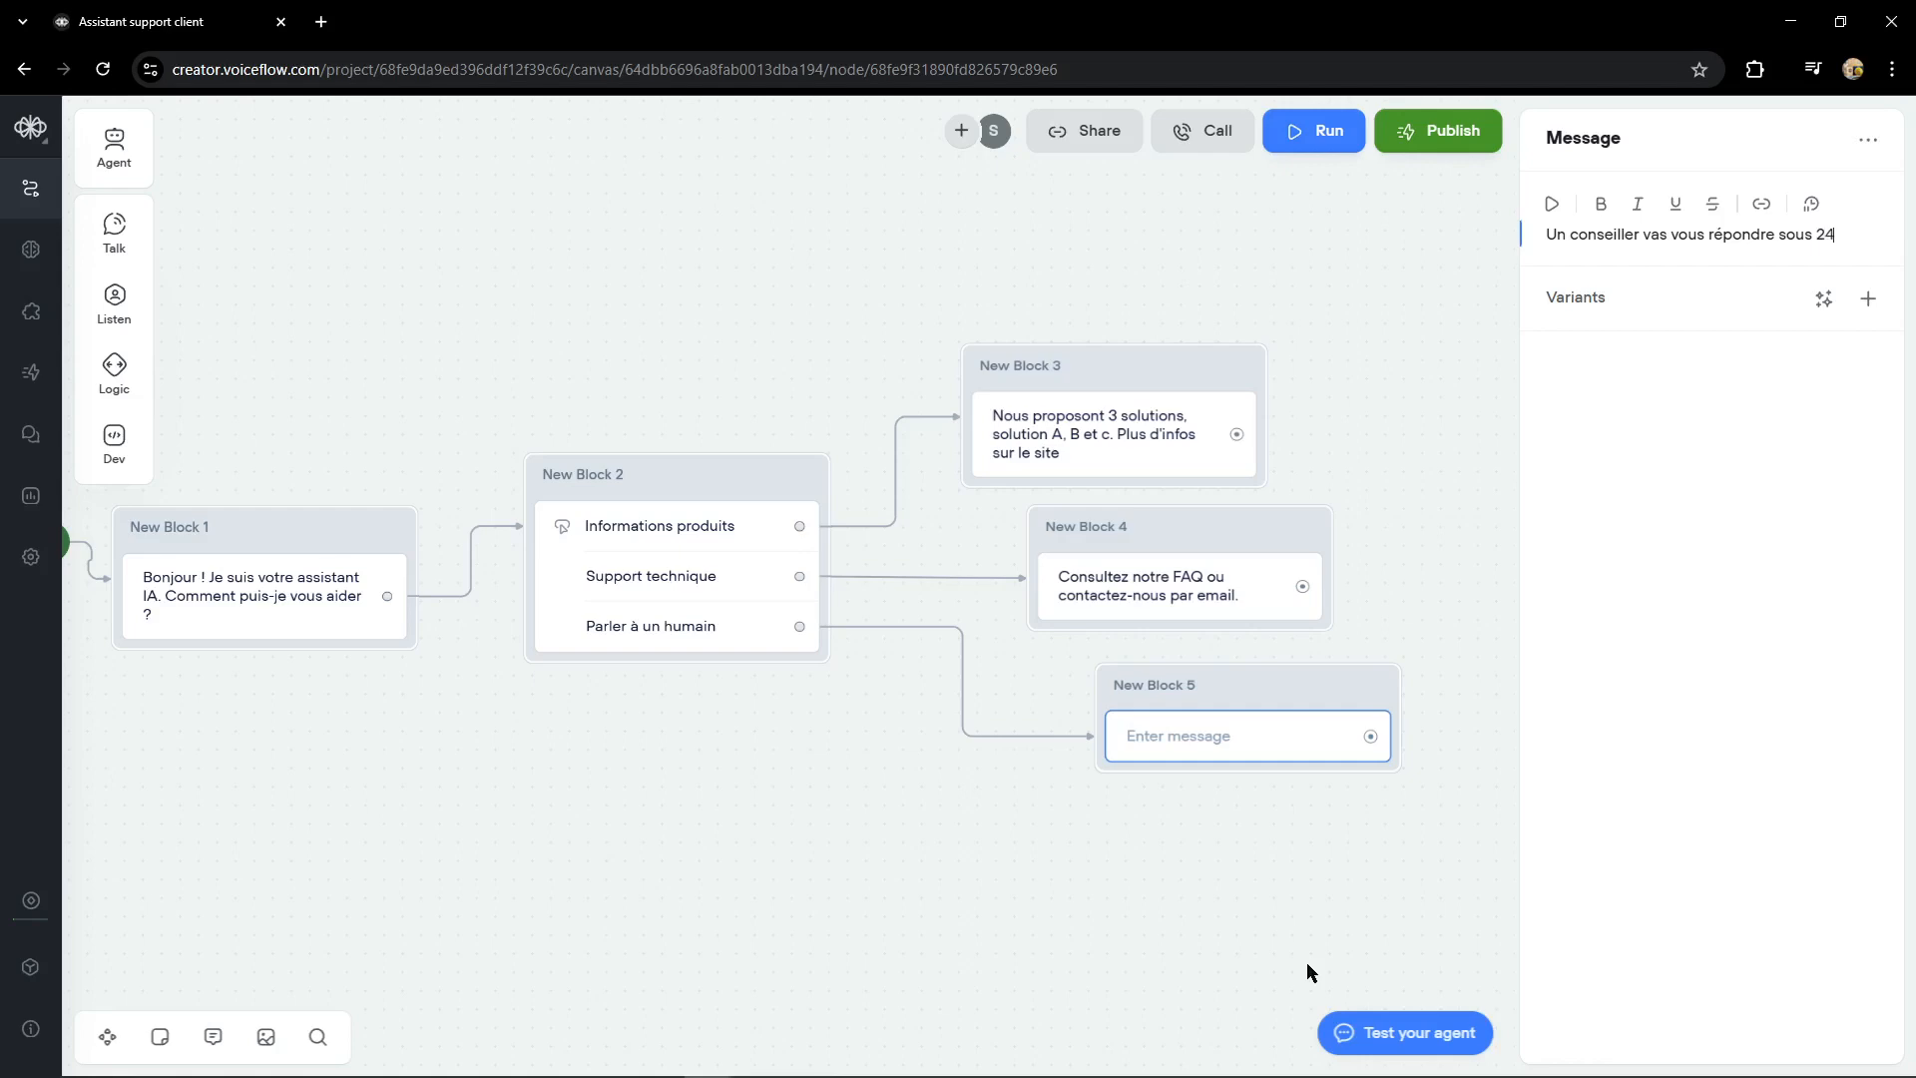
text( heure)
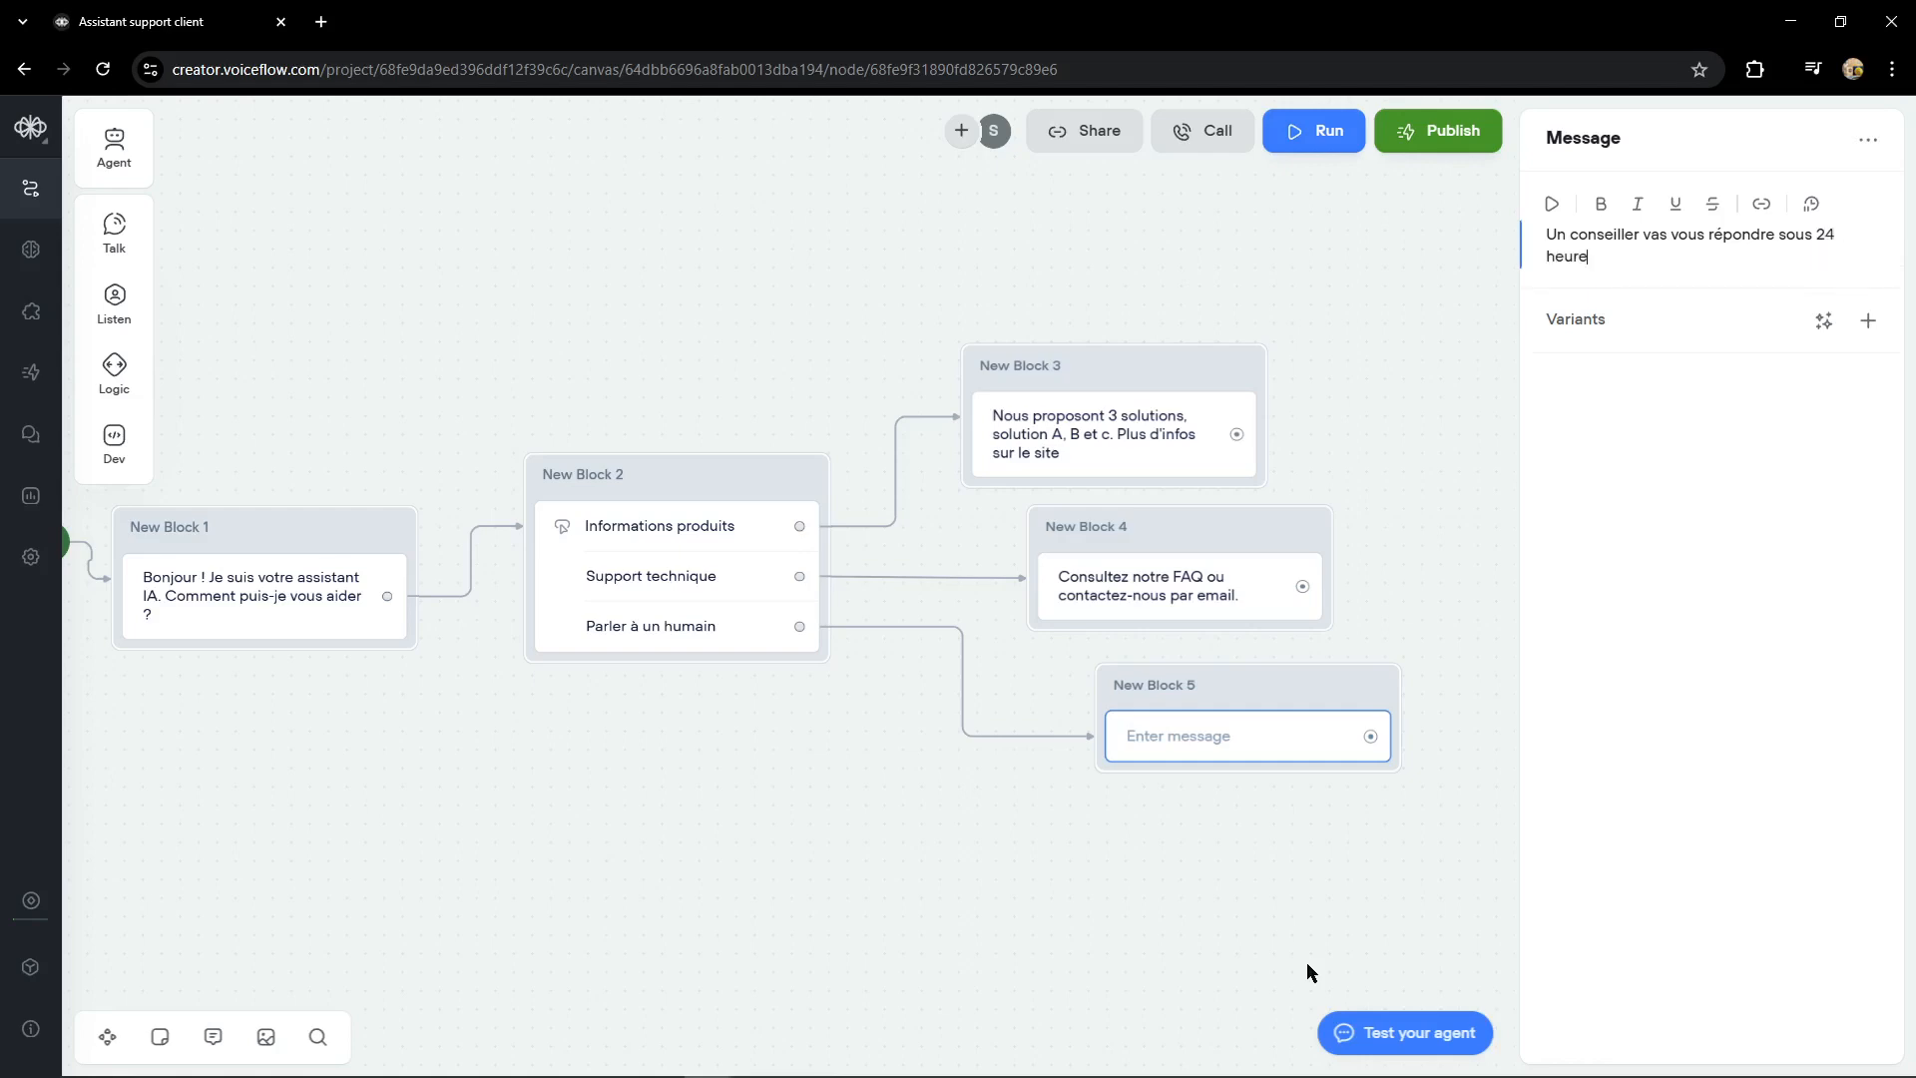
text(s)
text(. L)
text(ssez)
text(-nous vo)
text(tre ami)
key(BackSpace)
key(BackSpace)
text(email.)
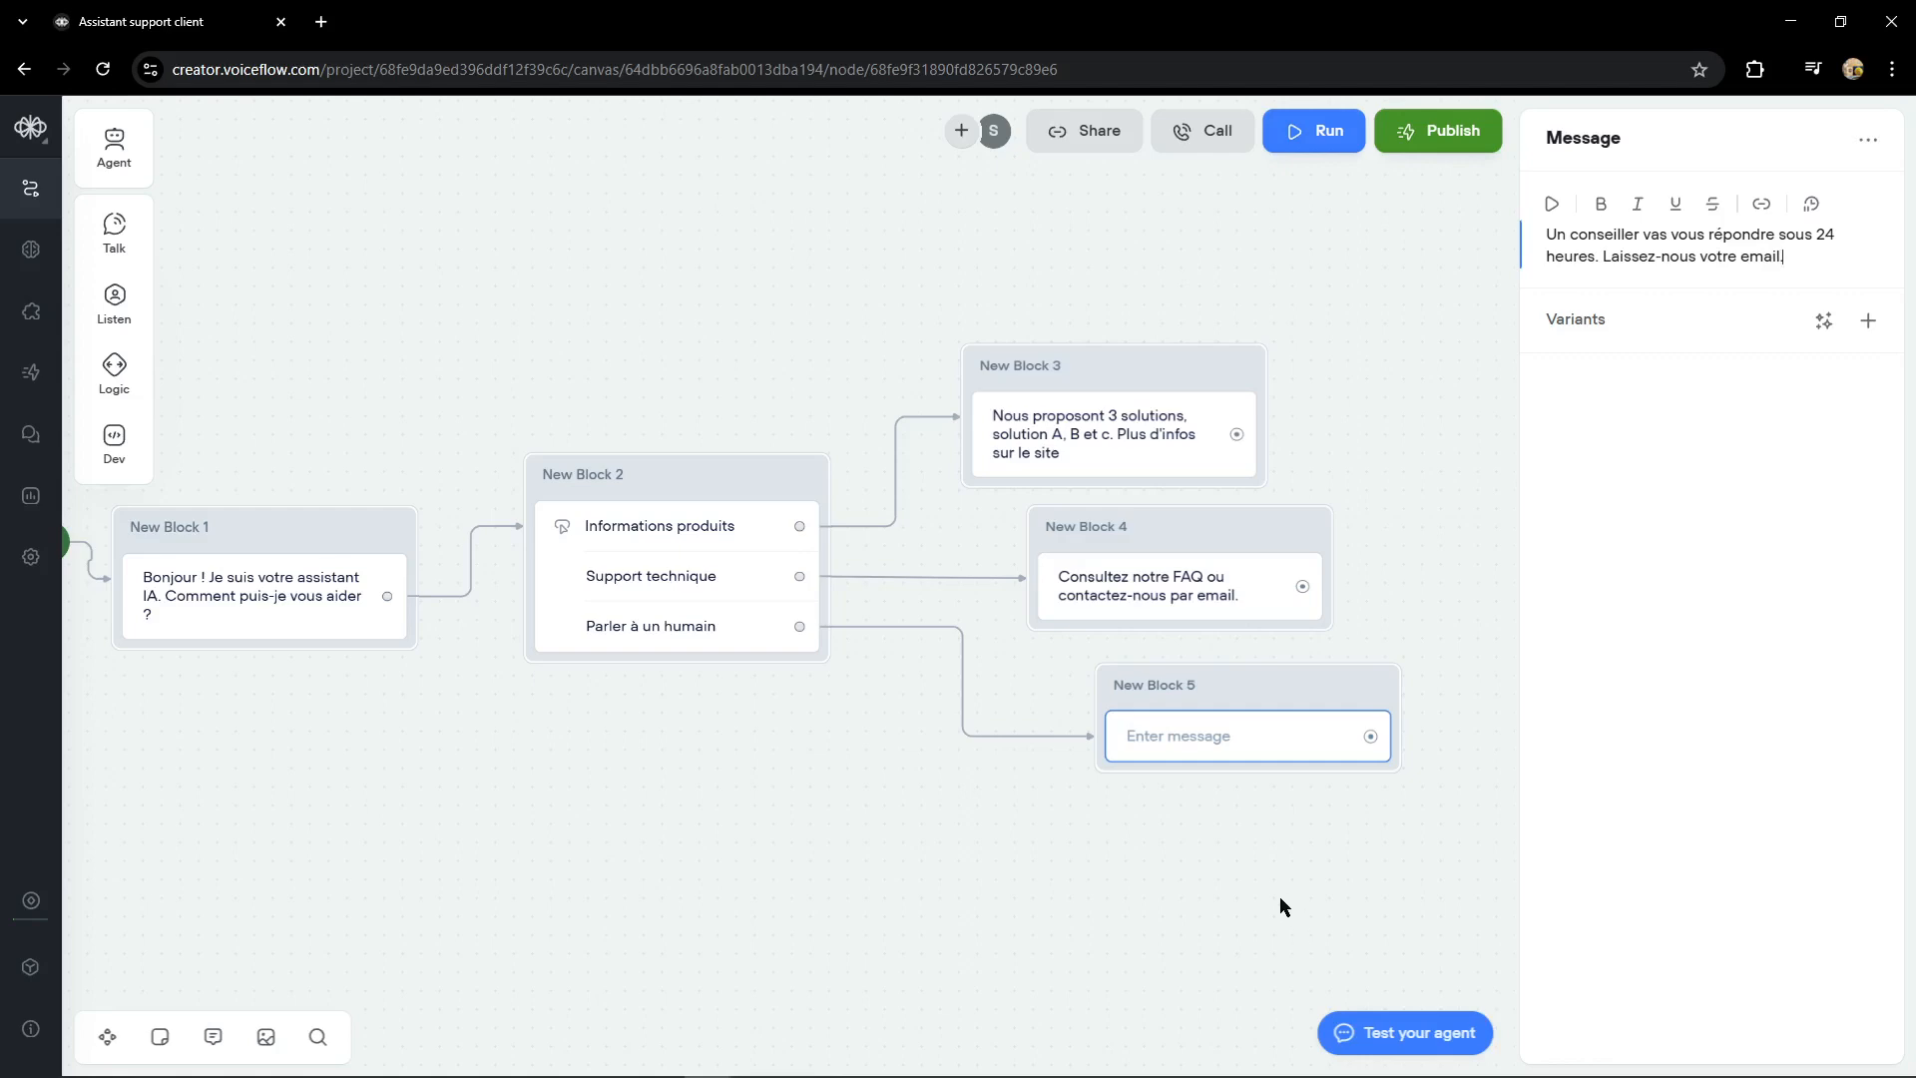
click(1279, 897)
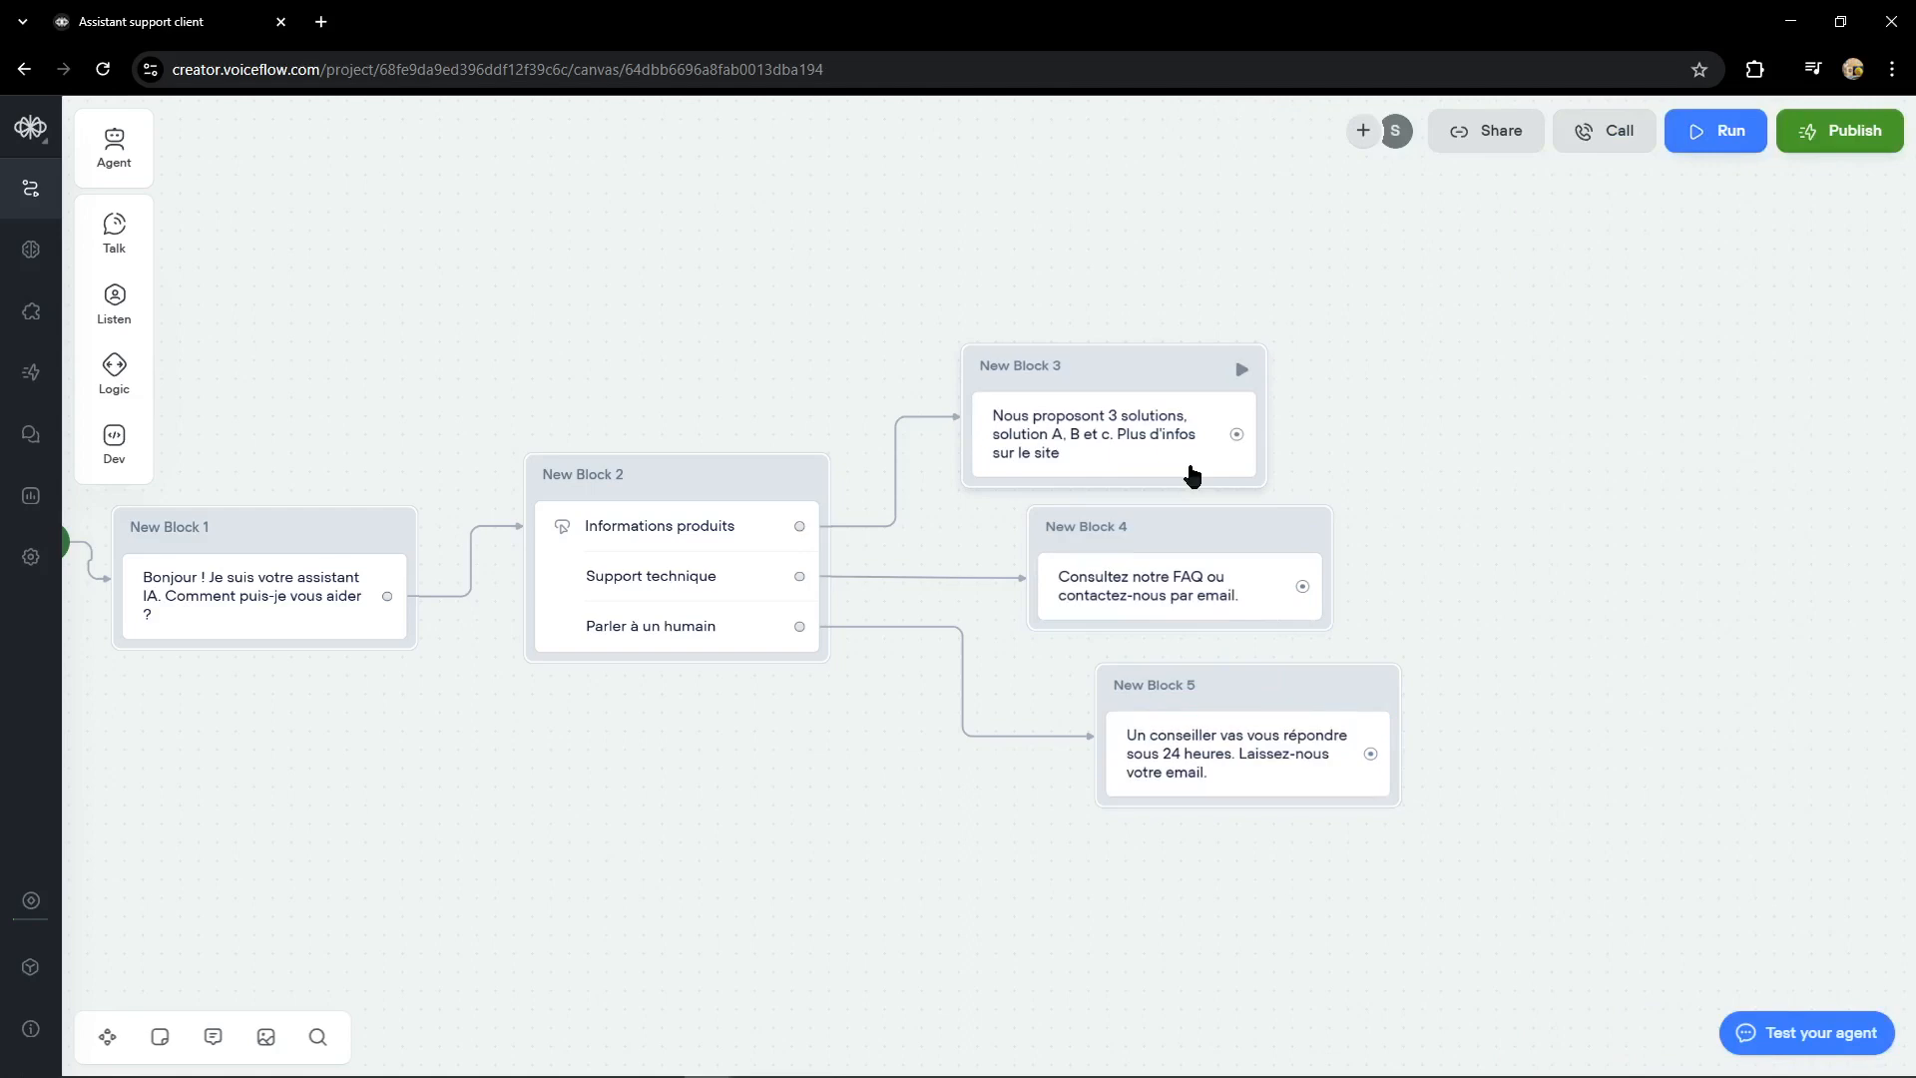
Step: Spread the three reply blocks apart vertically beside the choice buttons block, moving them closer to it
drag(1241, 369, 1231, 313)
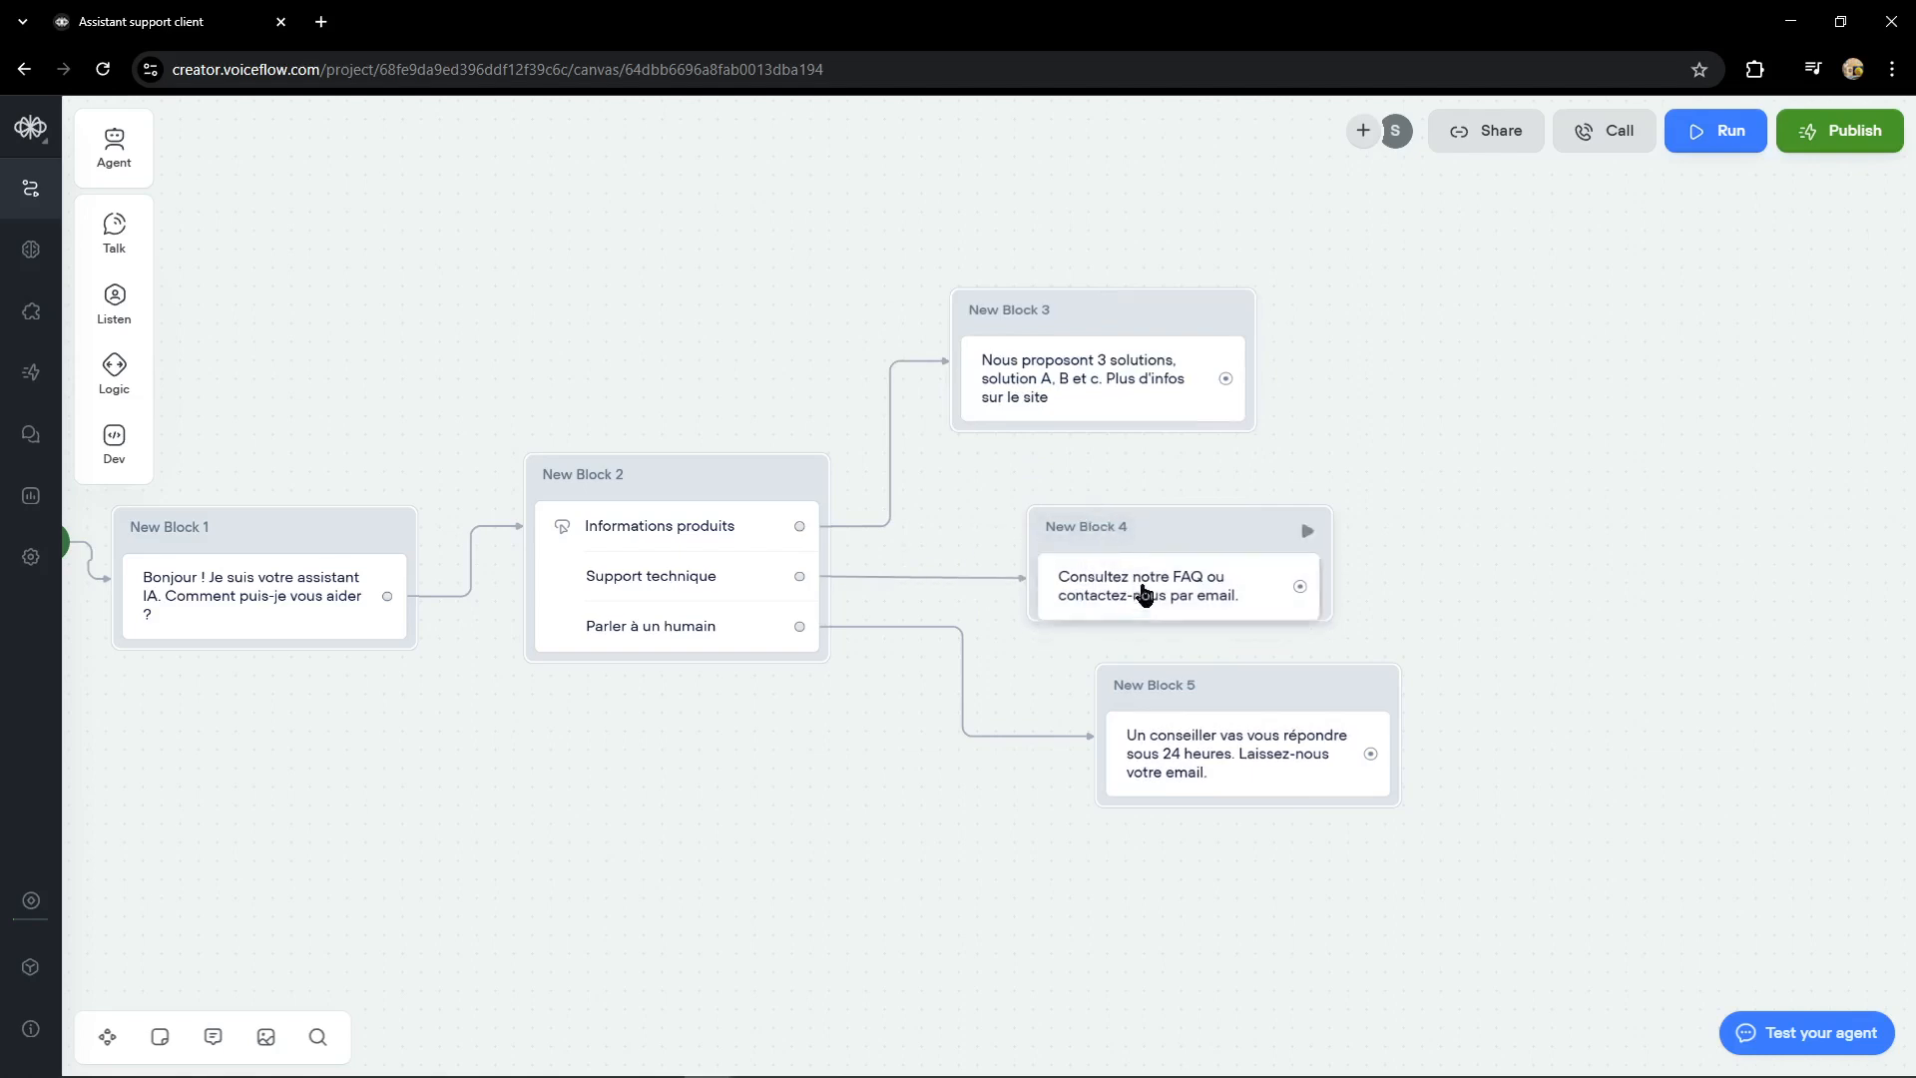
drag(1143, 595, 1032, 463)
drag(1069, 367, 1045, 318)
drag(1164, 582, 1102, 521)
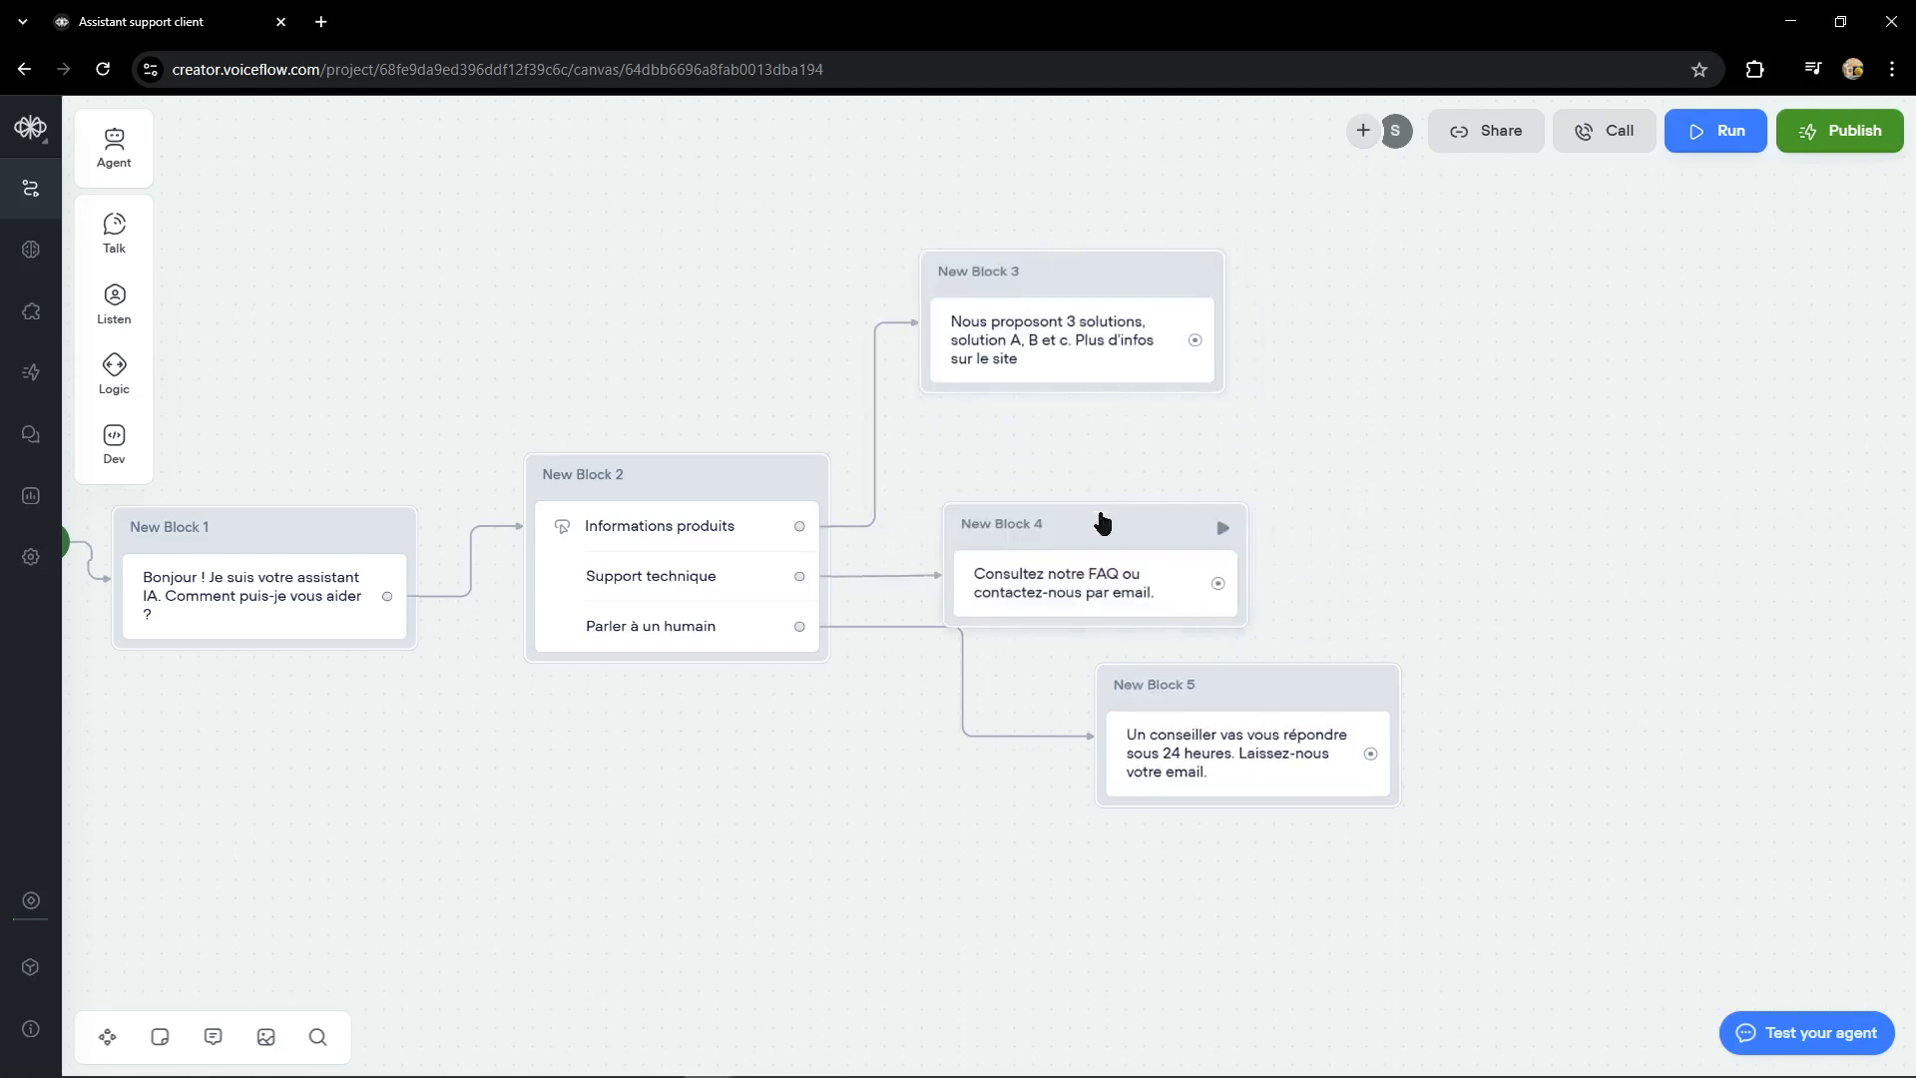
mouse_move(1176, 735)
mouse_down()
mouse_move(1008, 743)
mouse_move(1095, 753)
mouse_move(1131, 782)
mouse_move(1163, 769)
mouse_up()
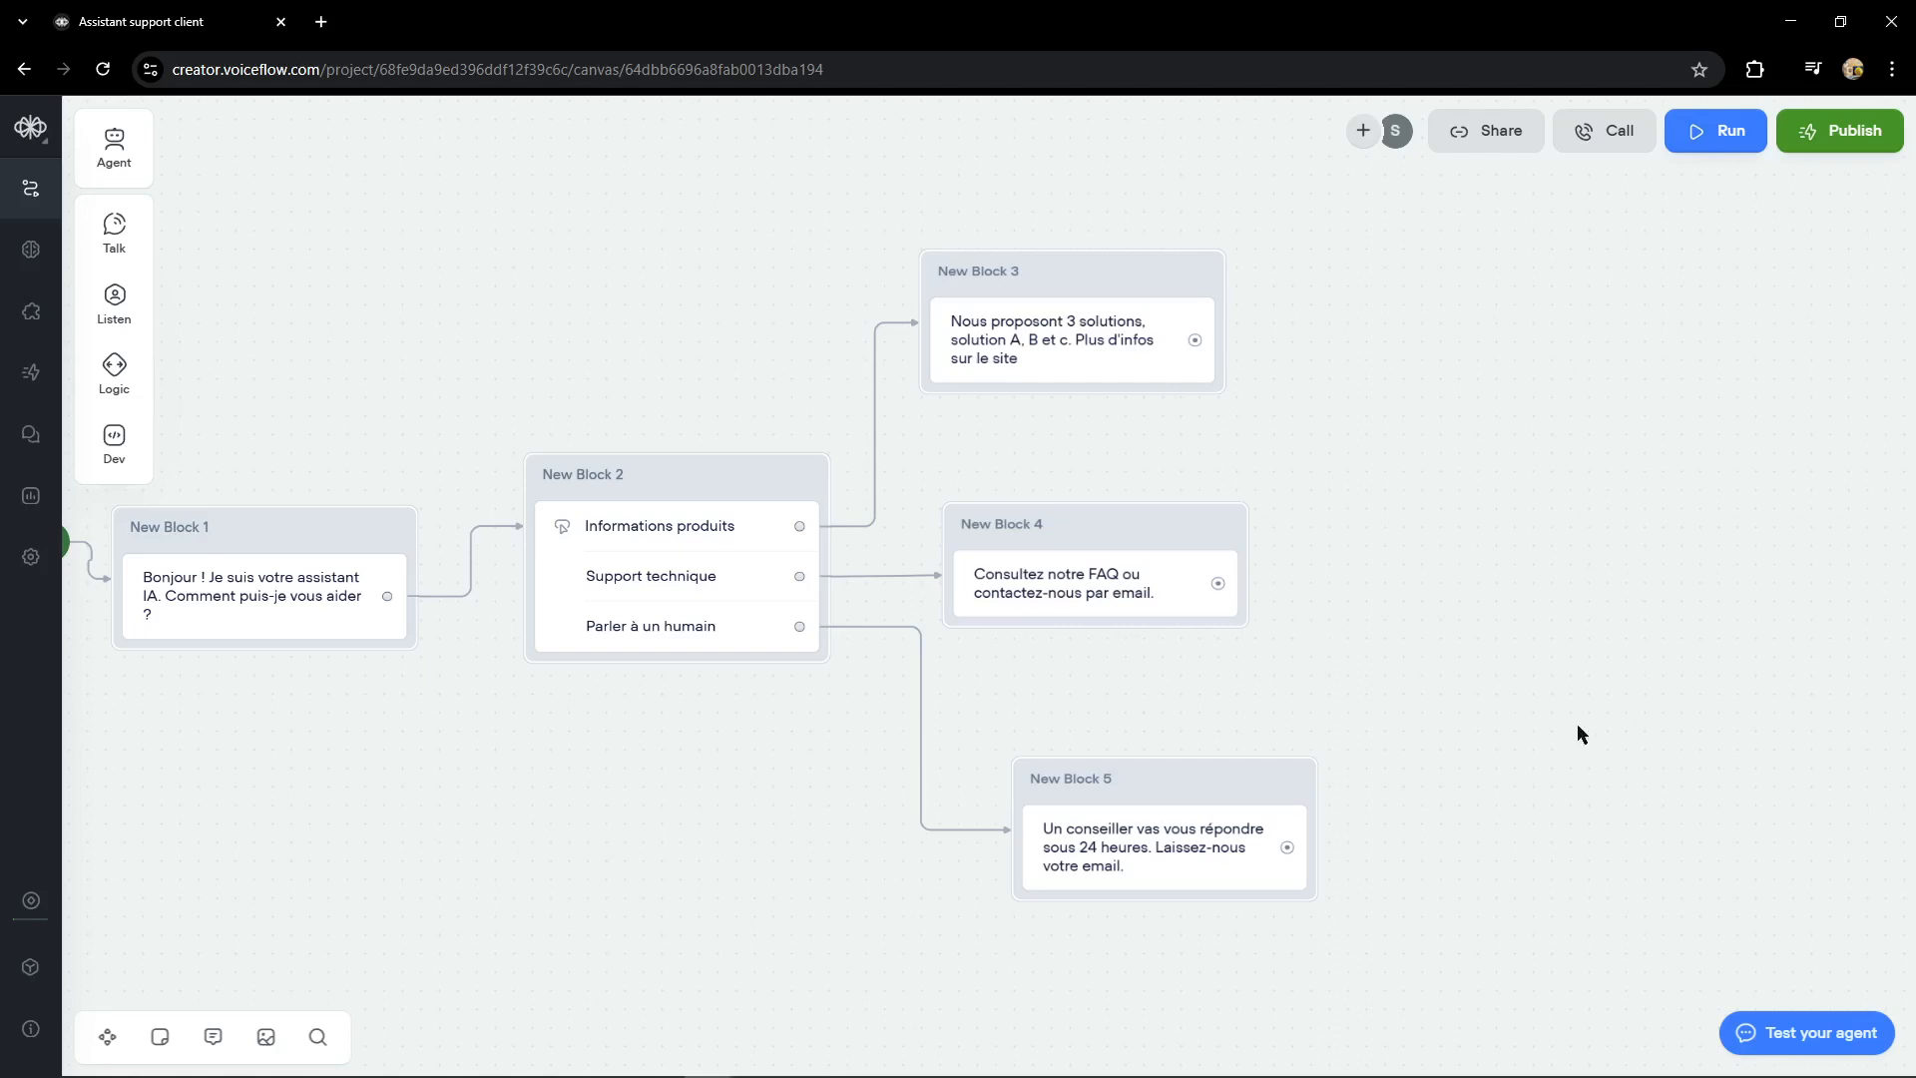
Step: Test the agent's "Informations produits" choice in the test chat and close the chat
click(1808, 1036)
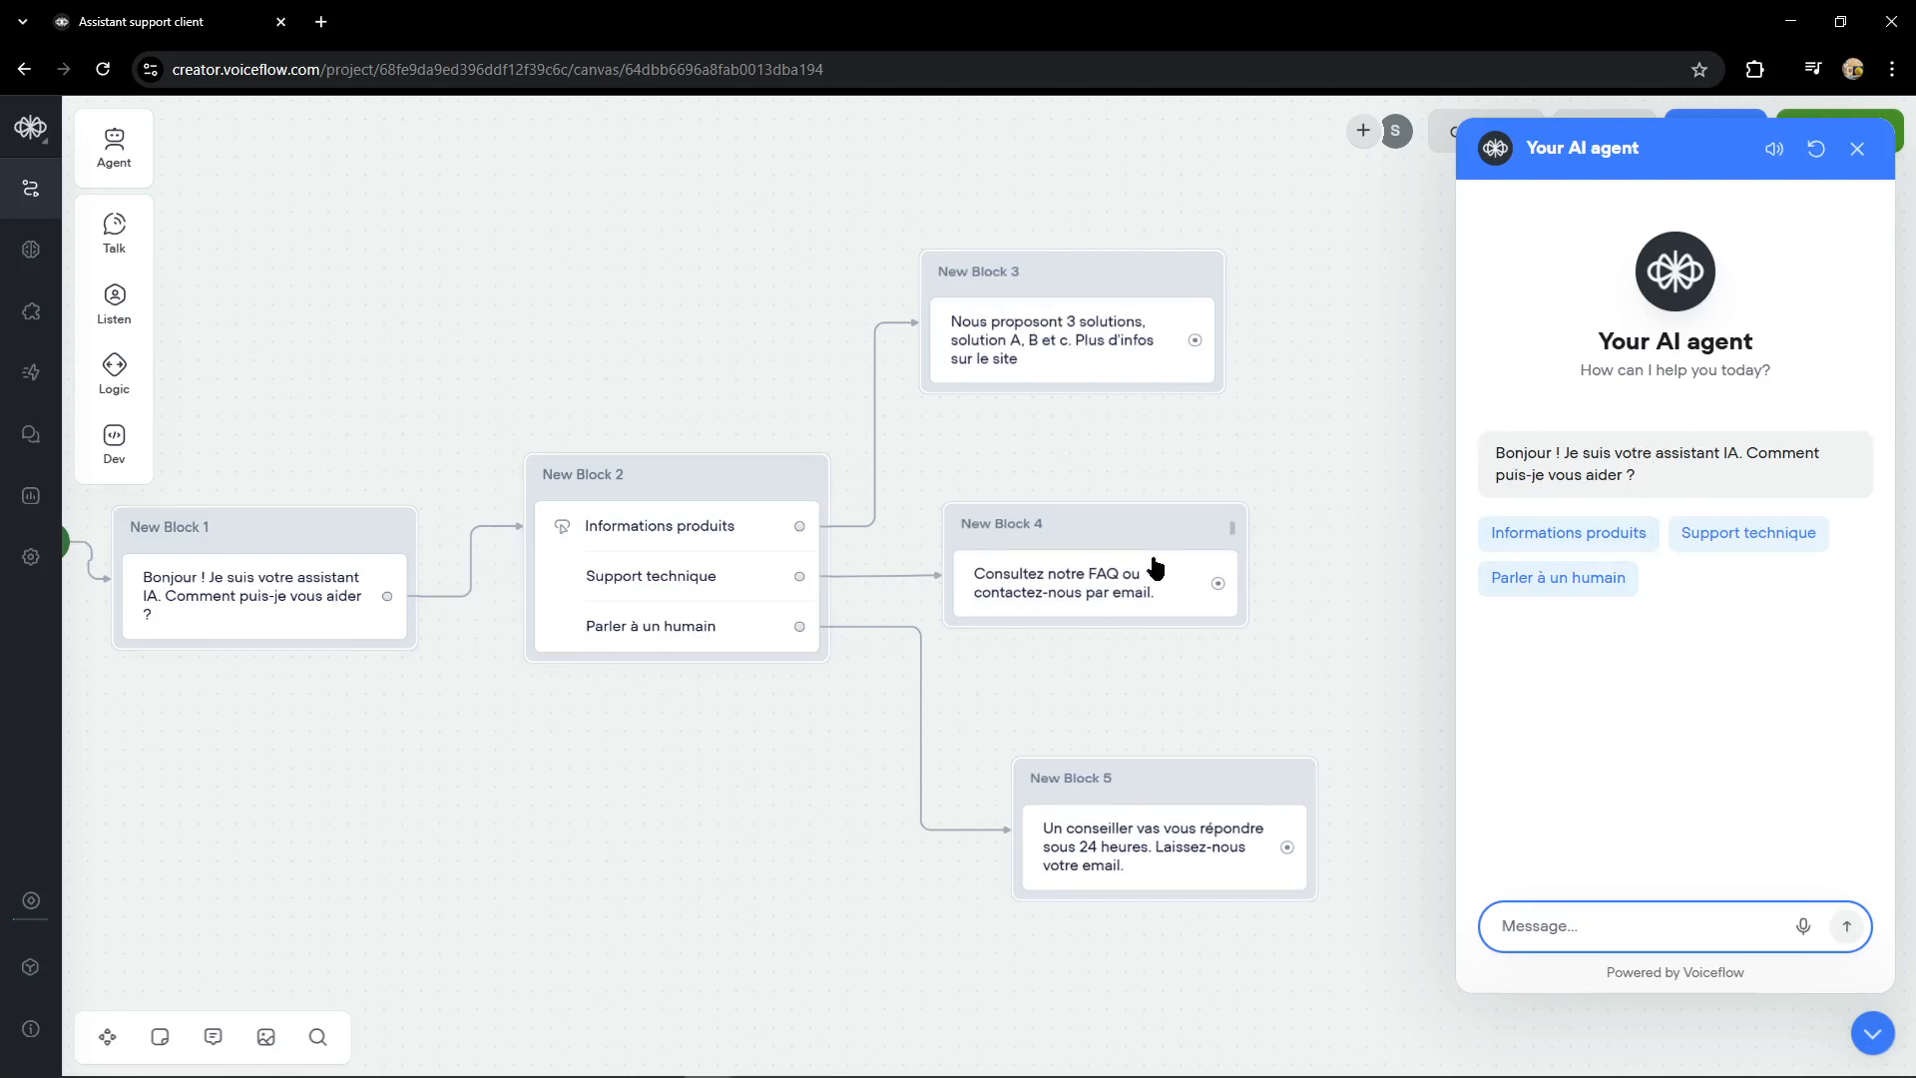
click(1590, 538)
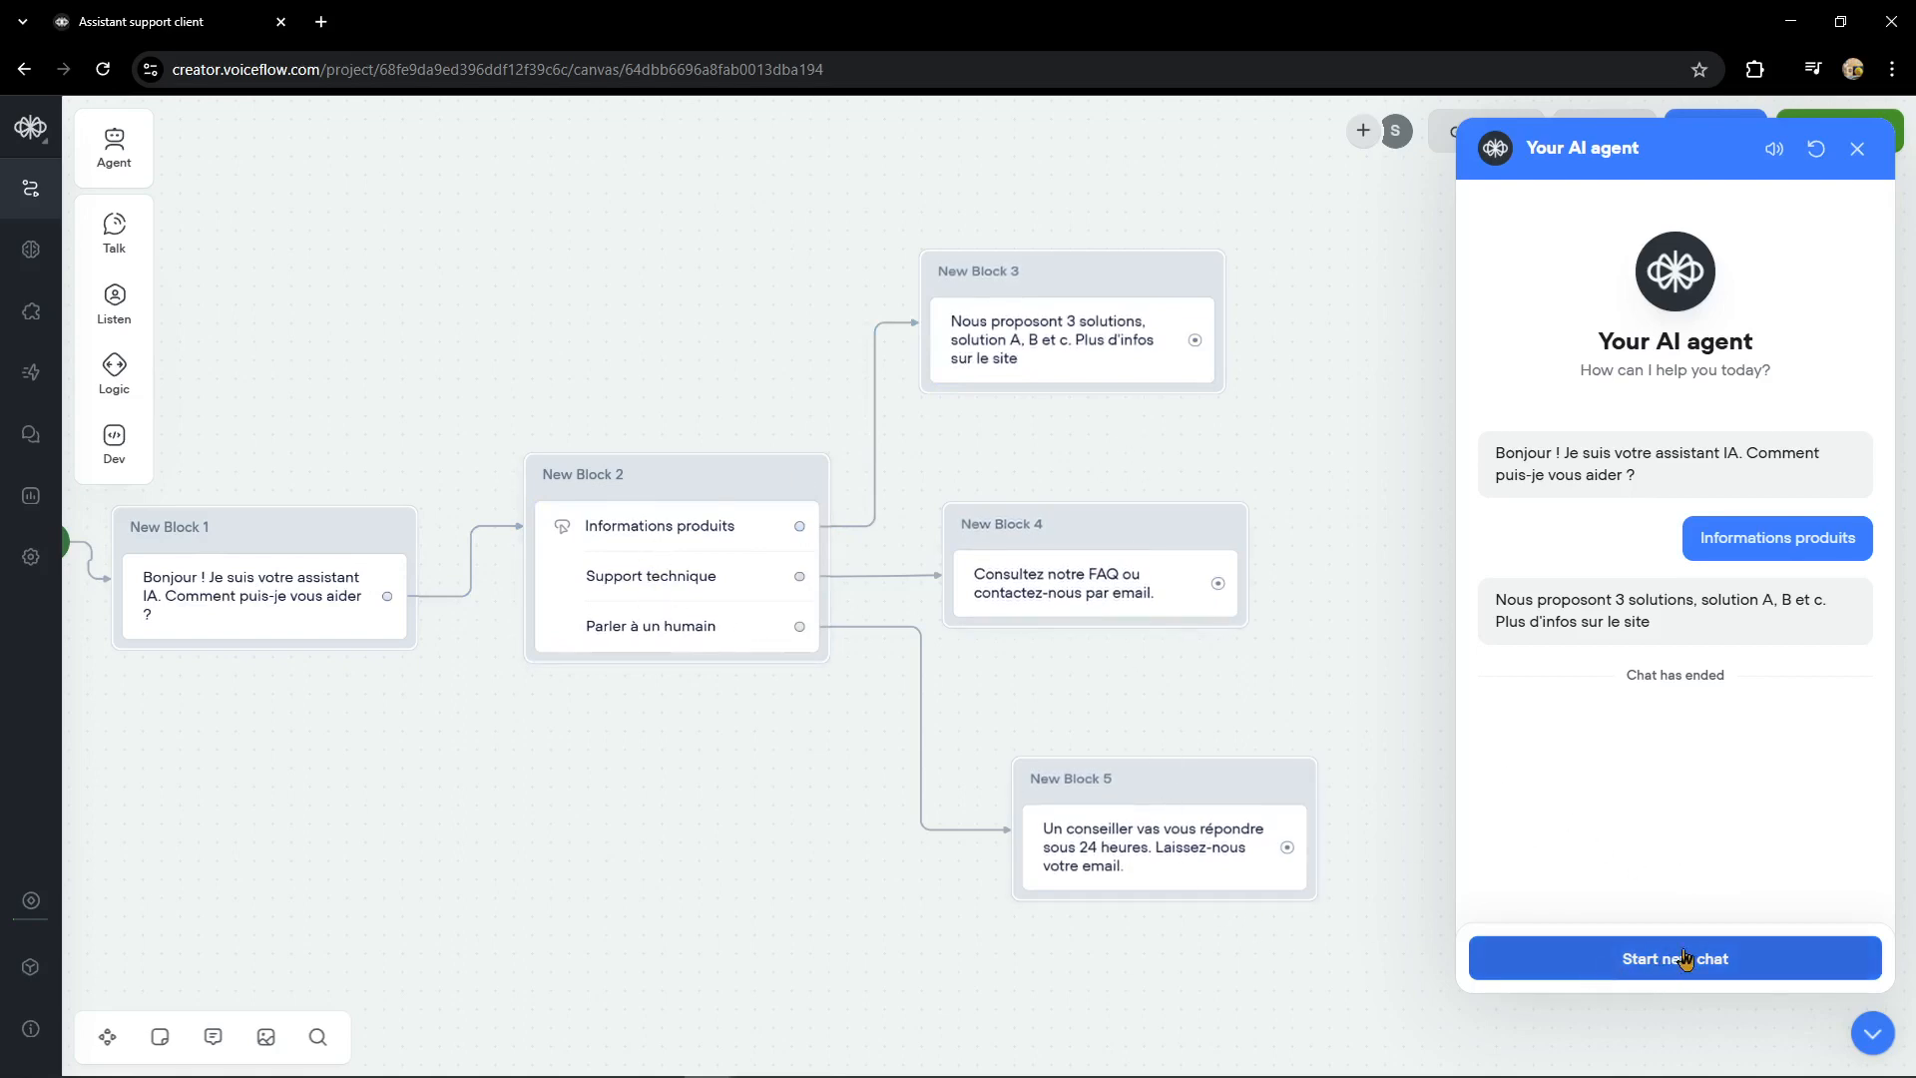
click(1857, 150)
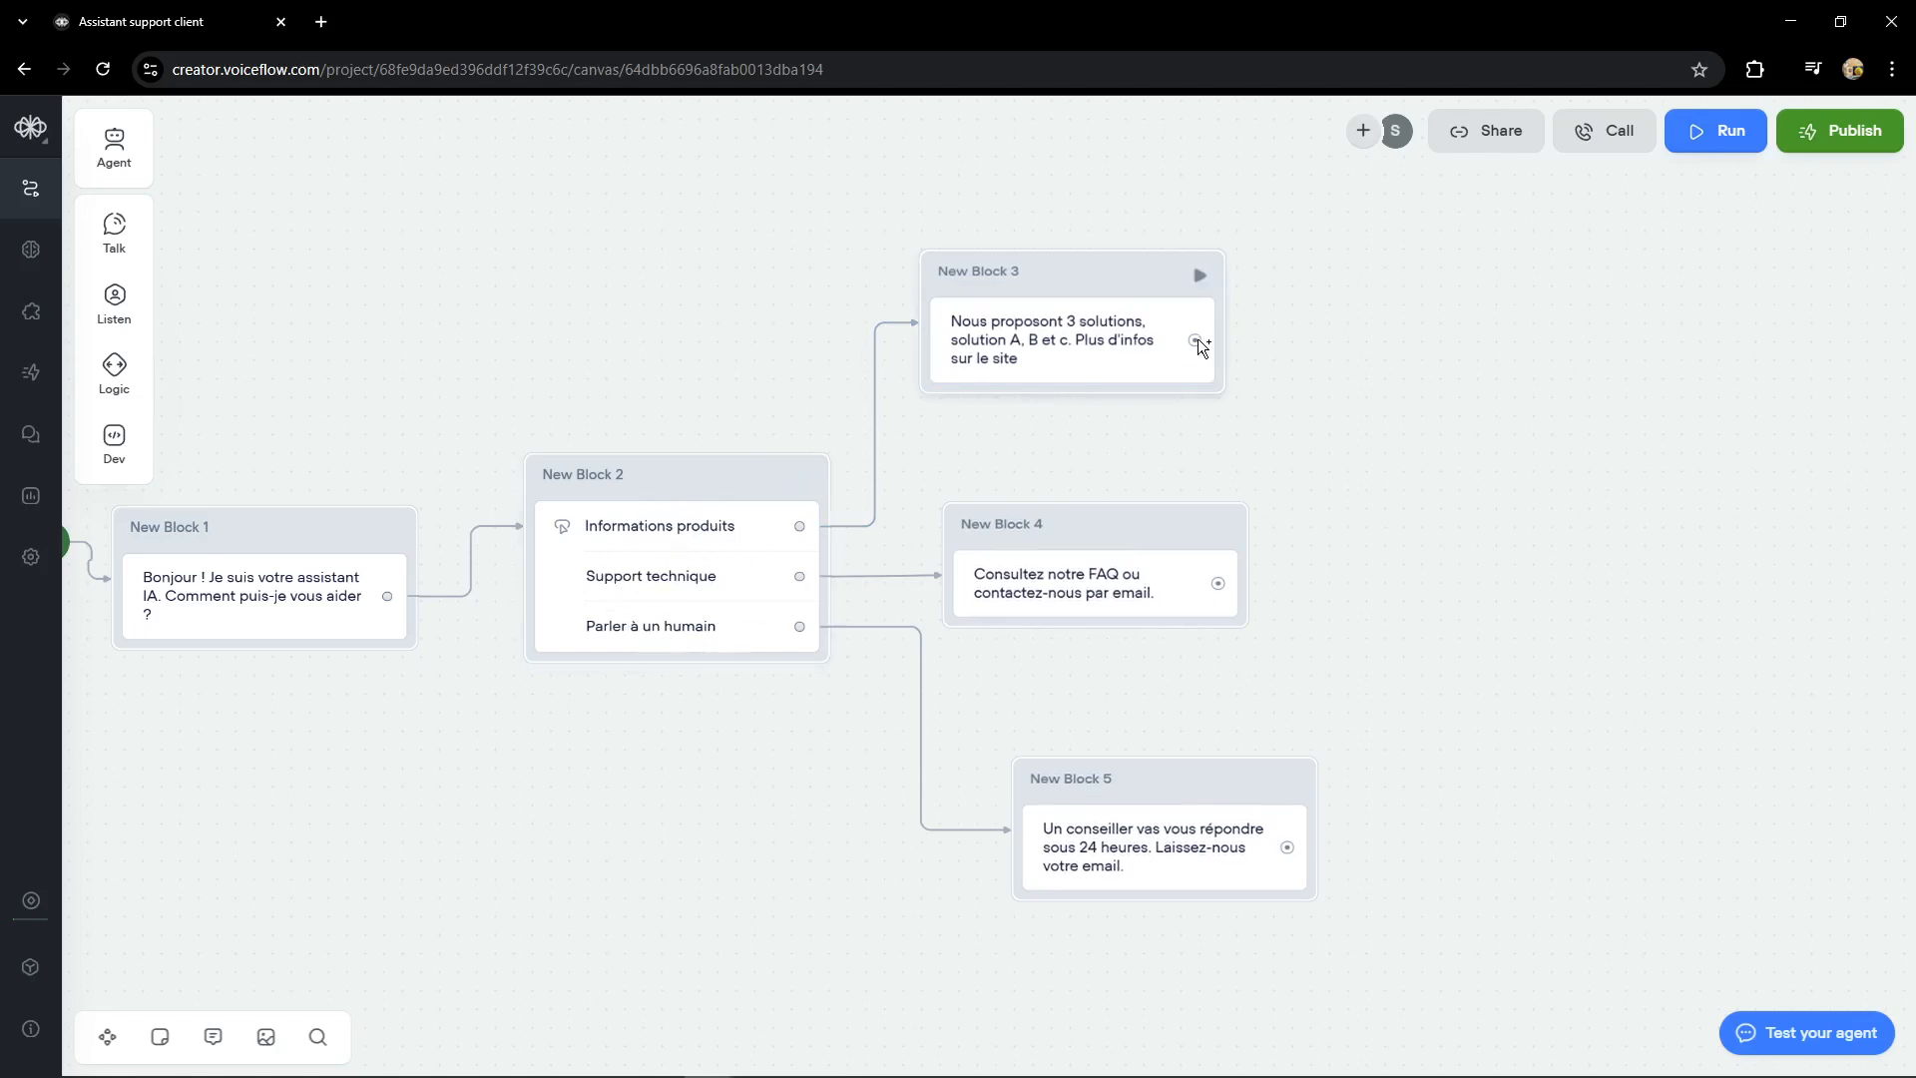
Step: Connect the outputs of all three reply messages back to the choice buttons block
drag(1198, 339, 820, 624)
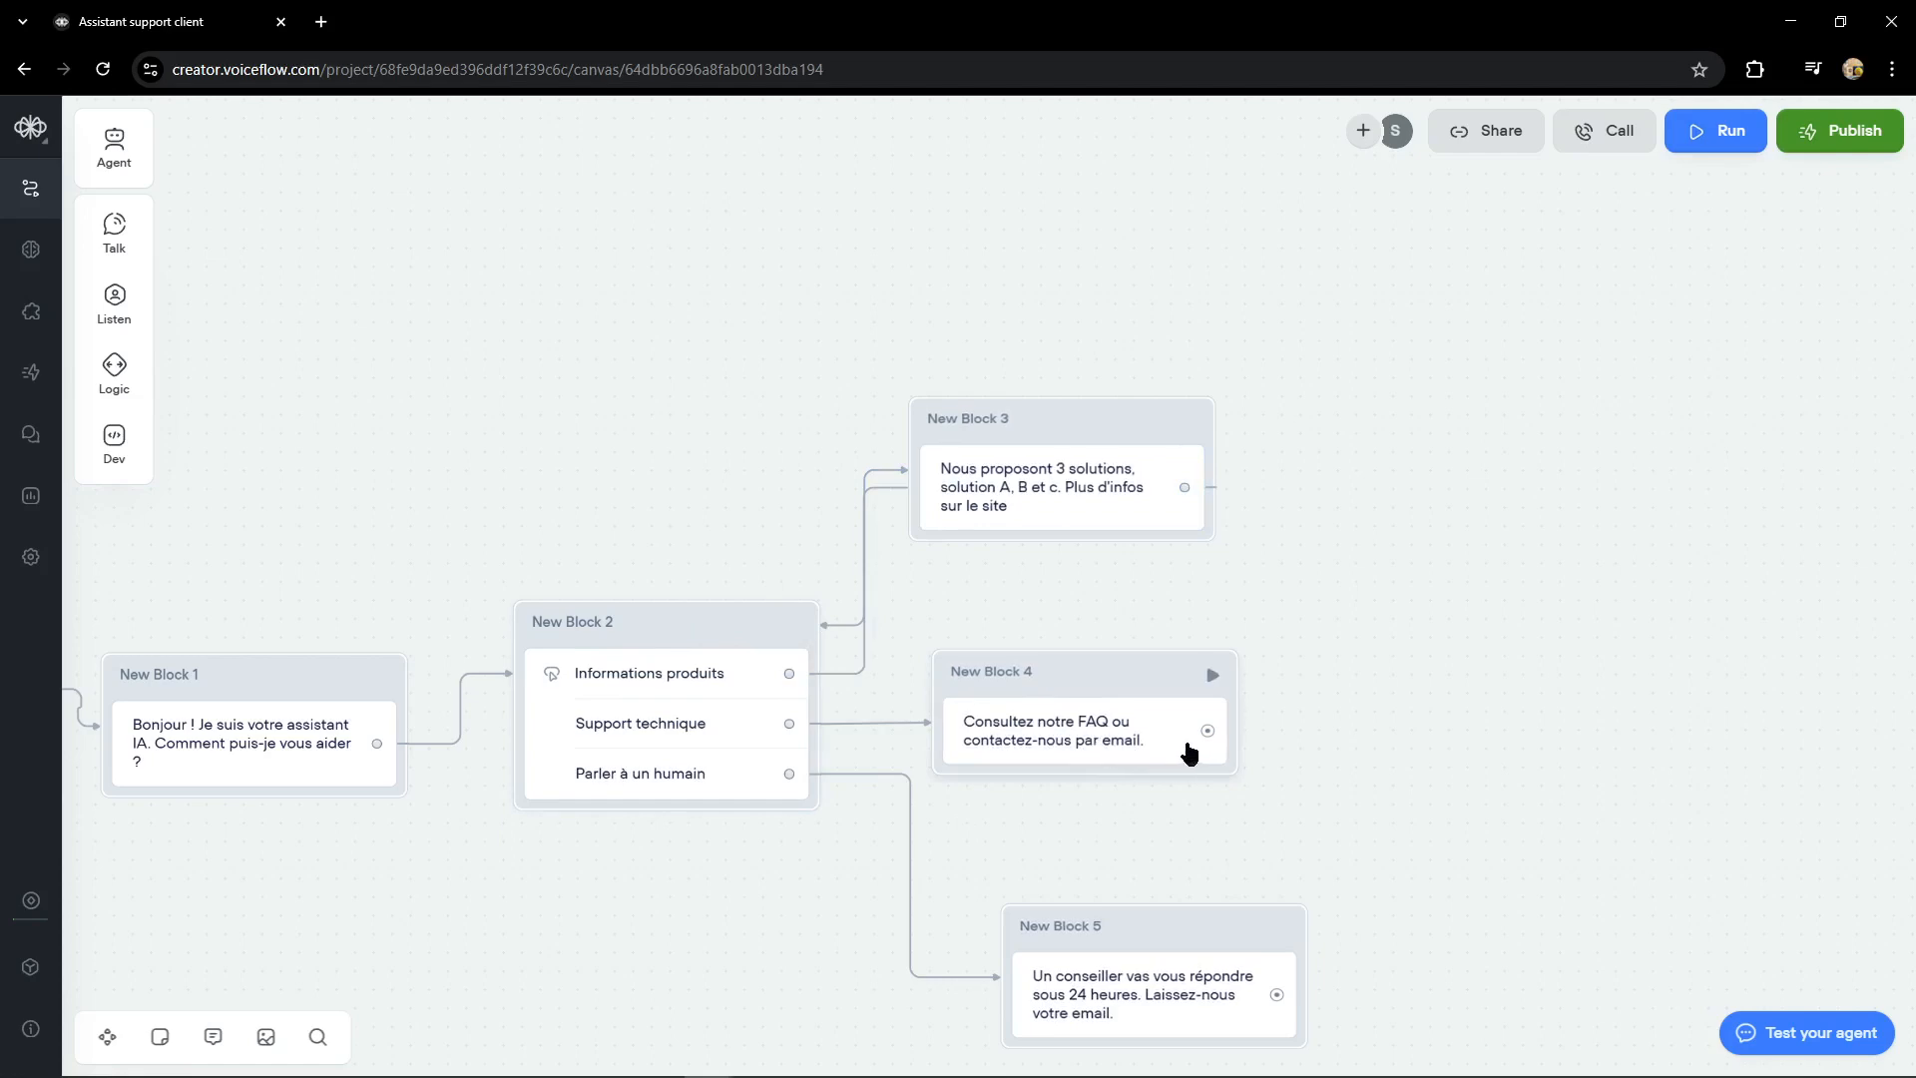
drag(1207, 731, 789, 649)
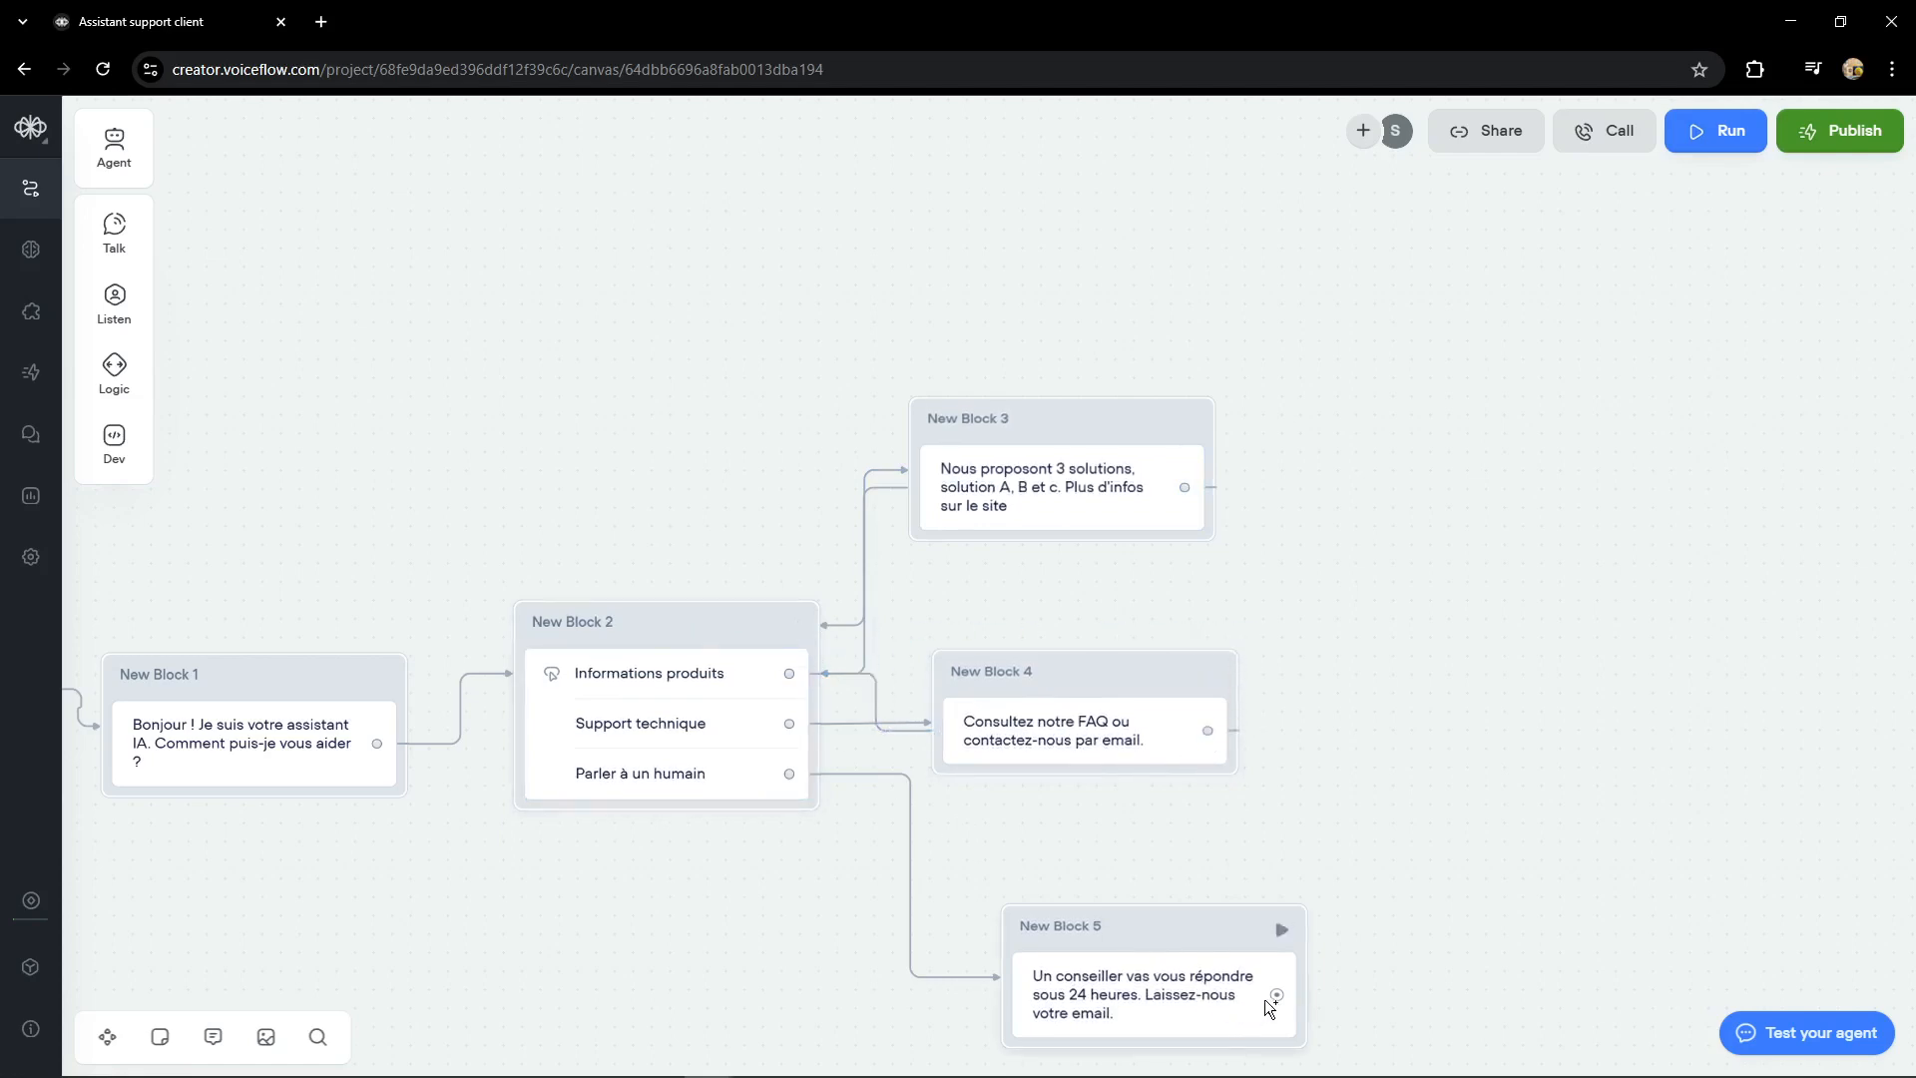
drag(1273, 1000, 799, 754)
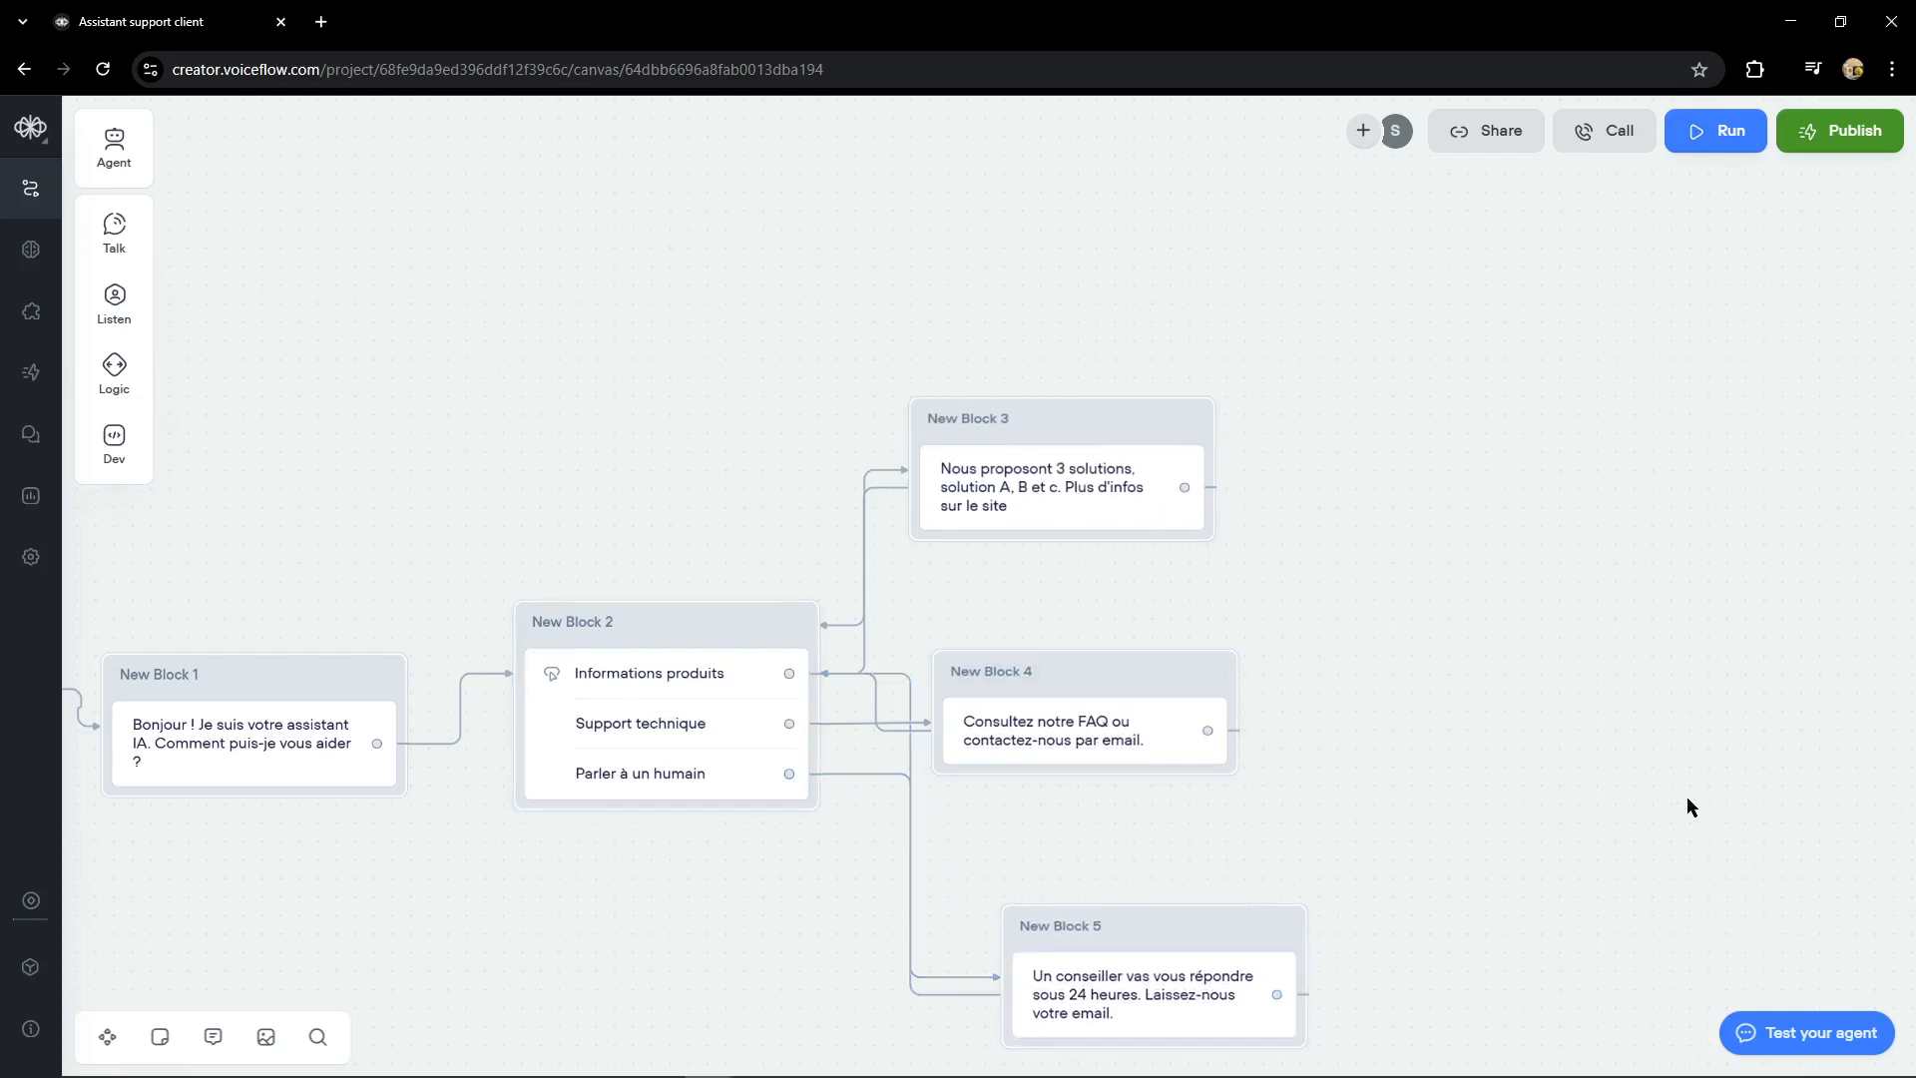
Step: Test the looping flow by choosing "Parler à un humain" and "Support technique" in one chat, and close the chat
click(1796, 1032)
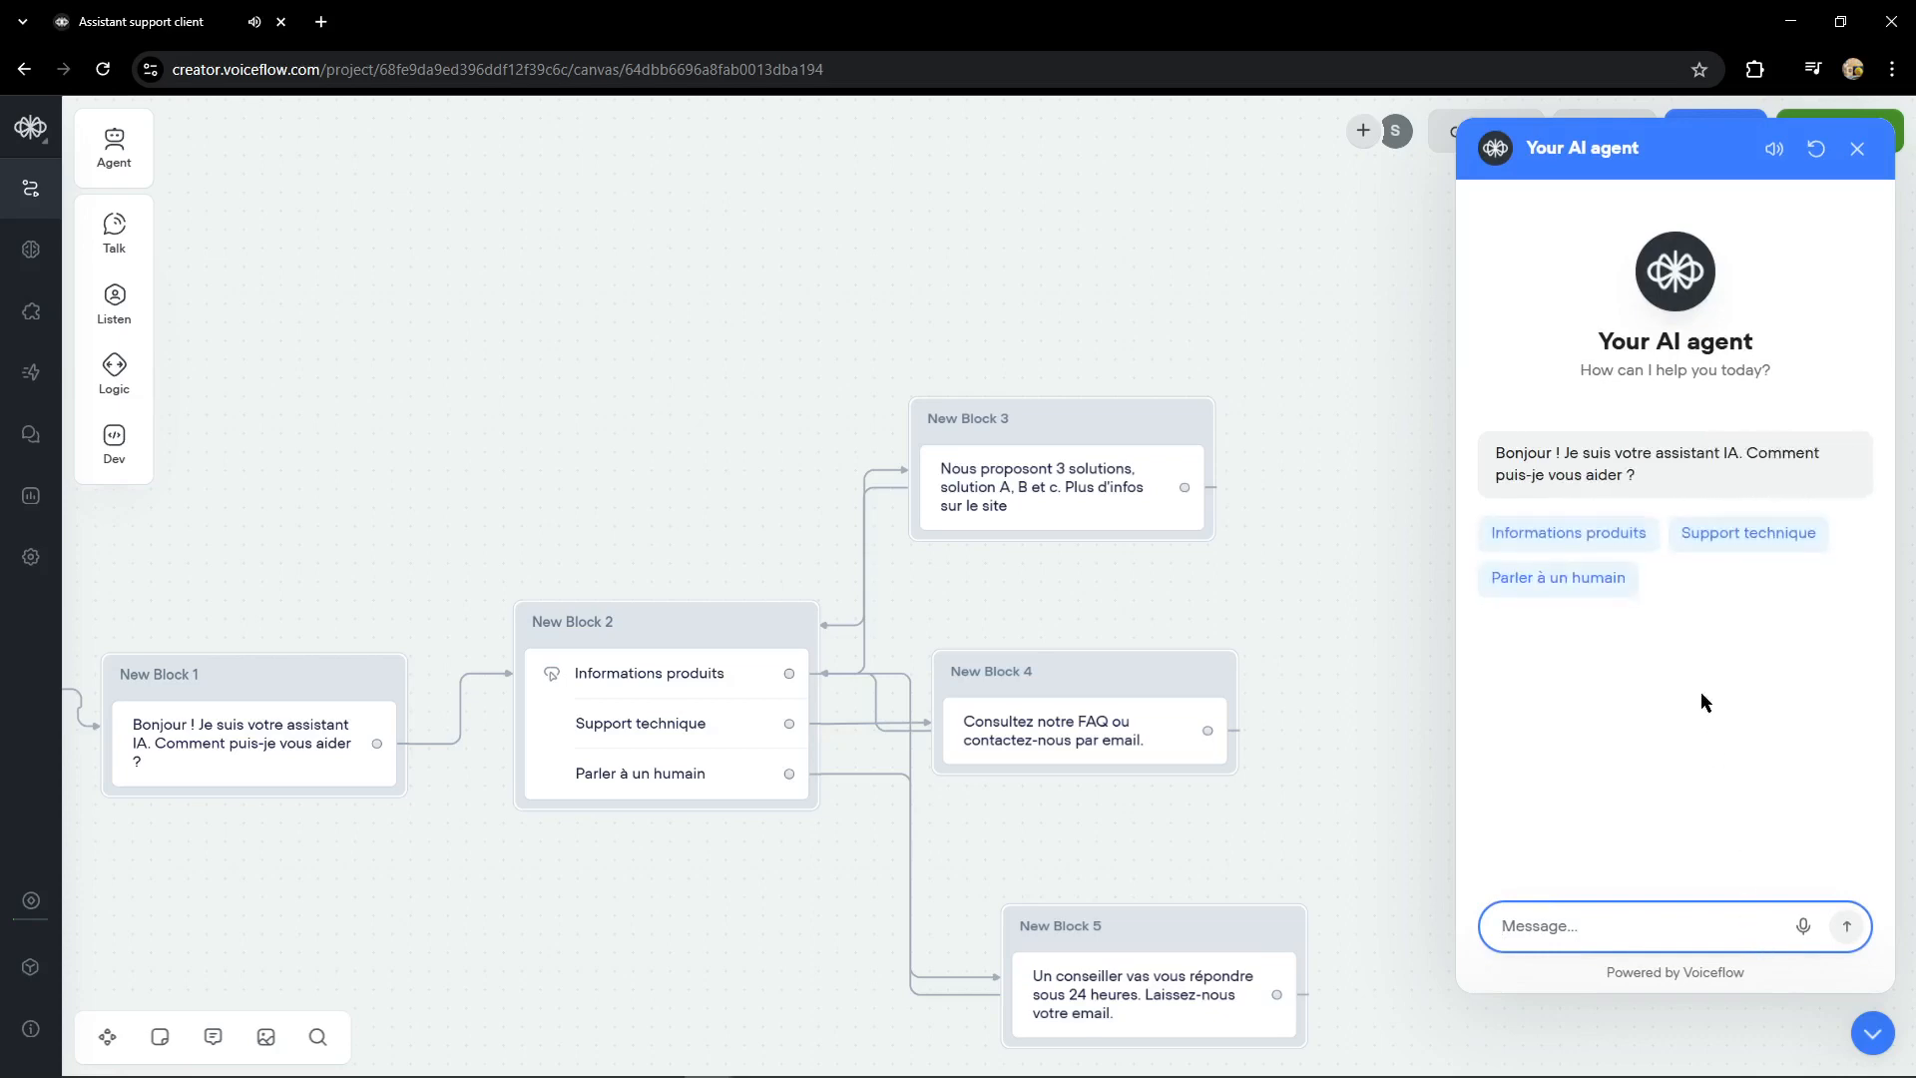
click(1602, 585)
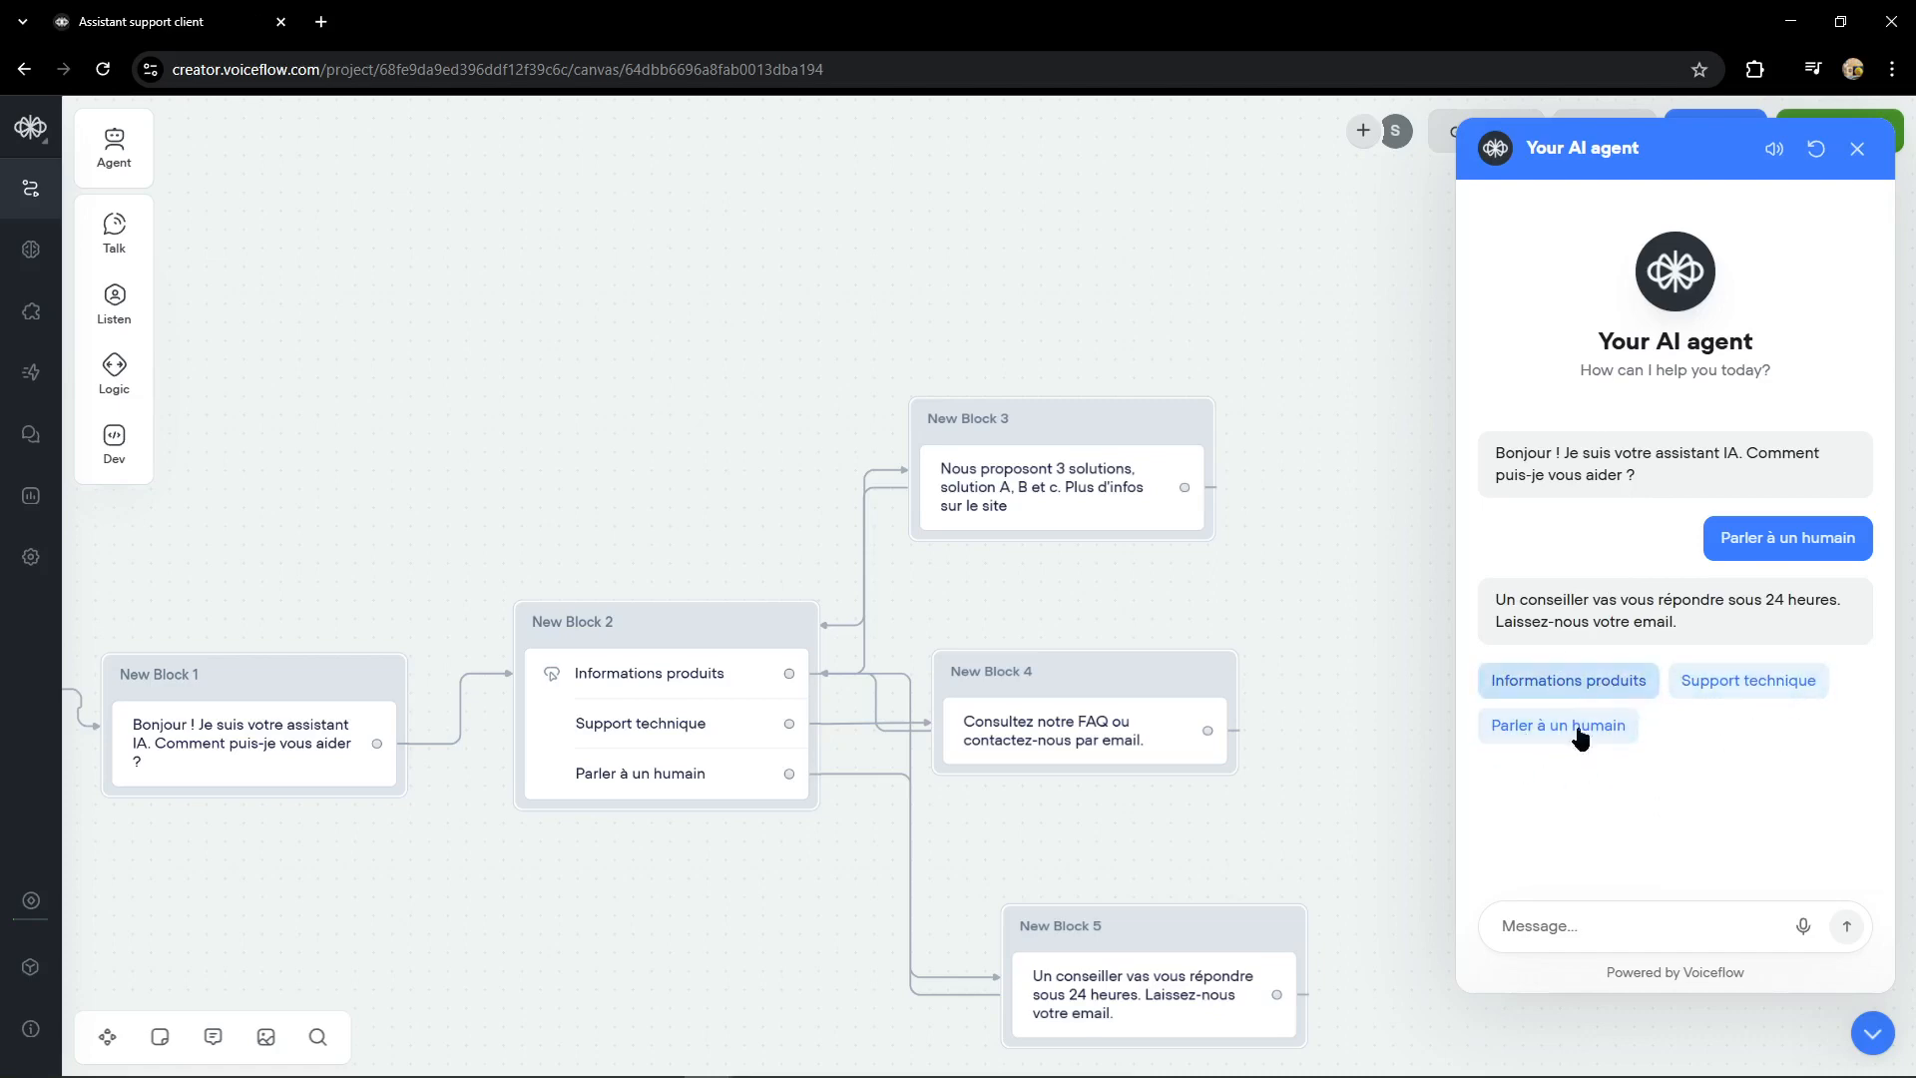
click(1758, 687)
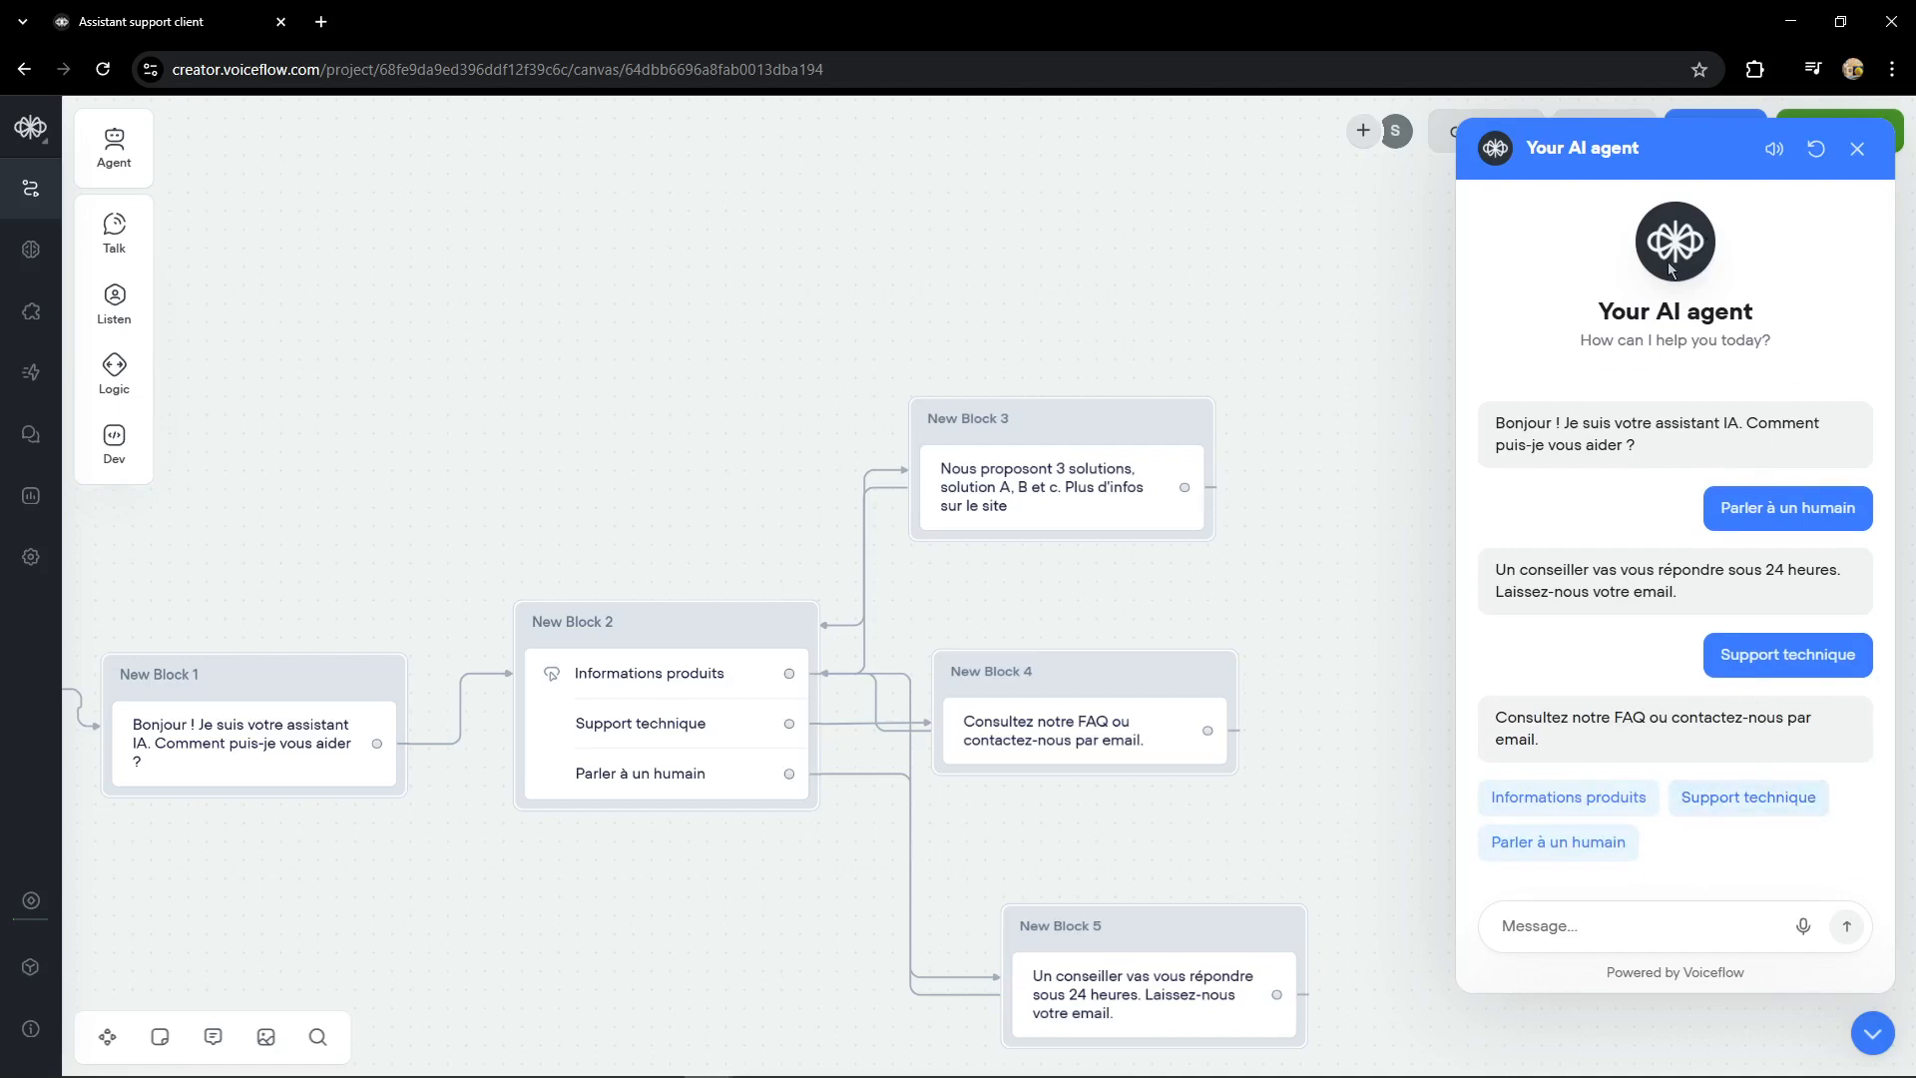
click(1858, 149)
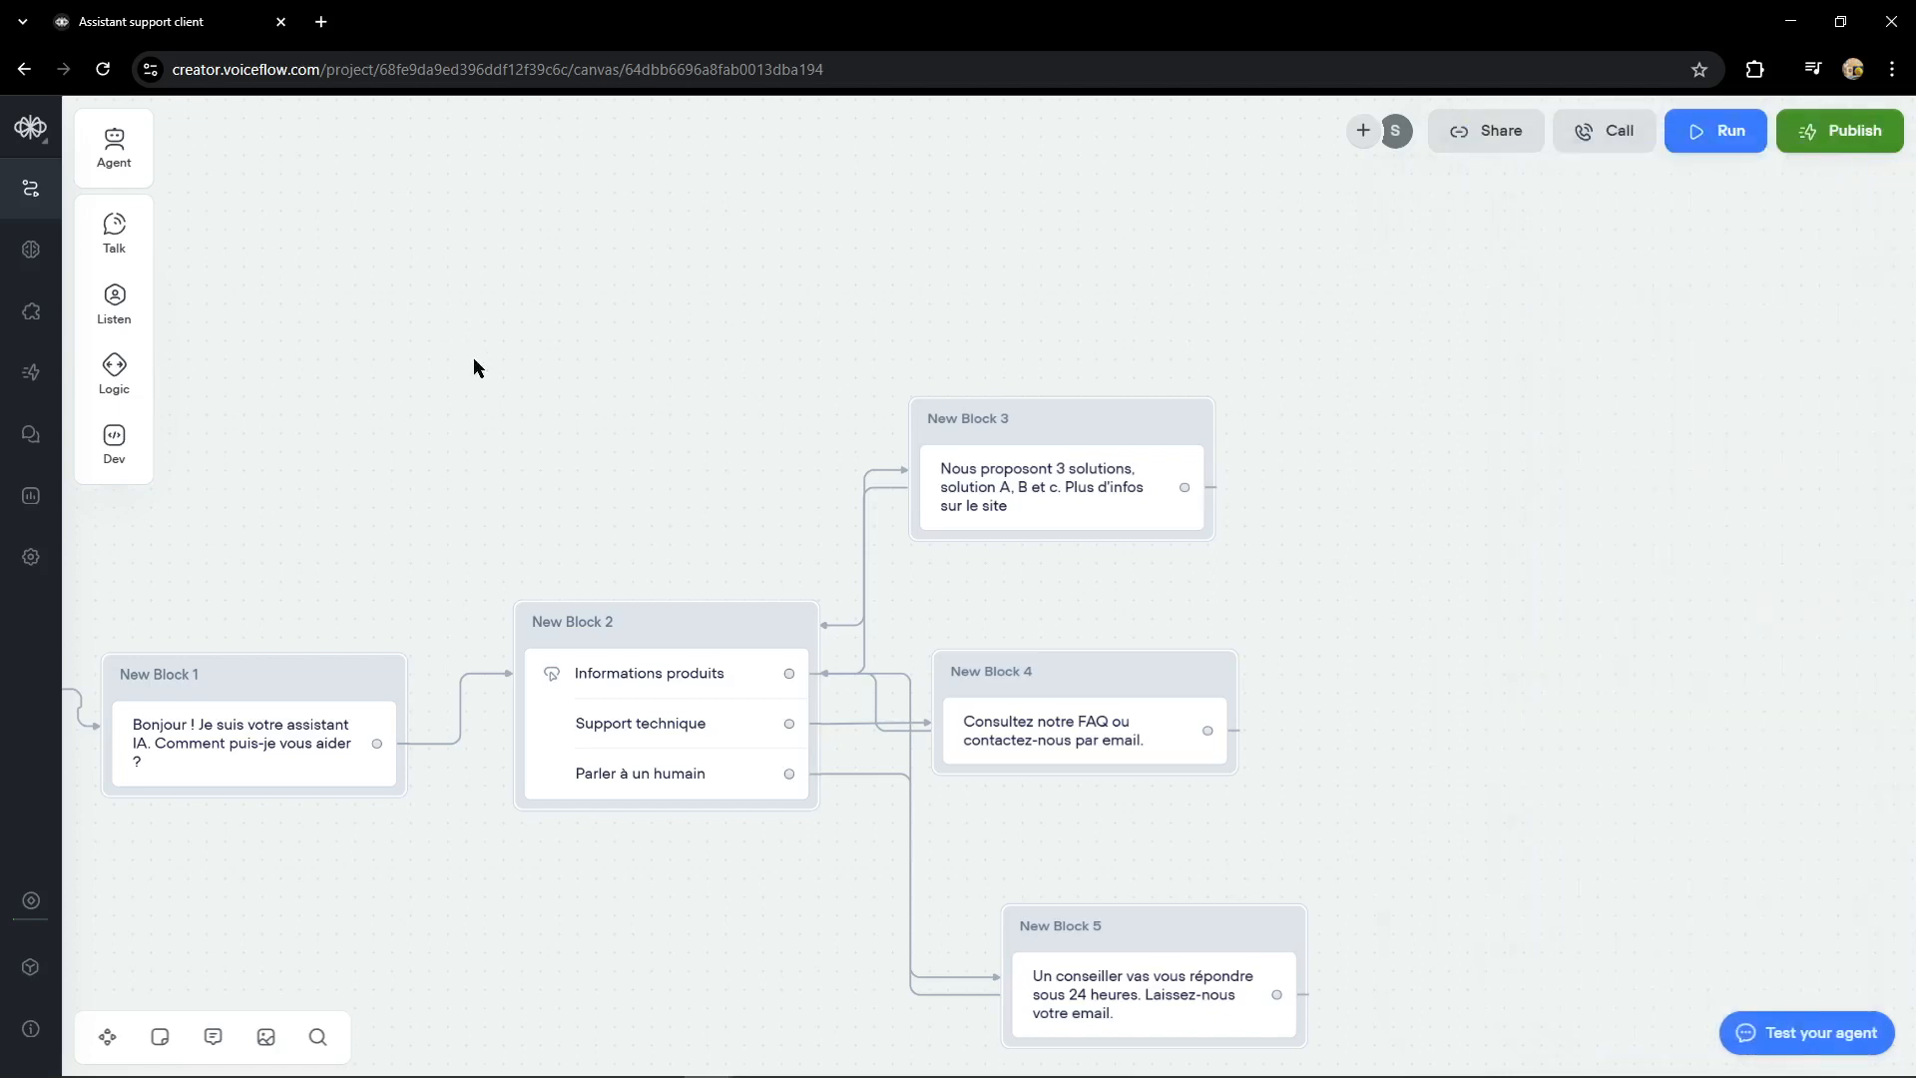
Step: Open the agent's voice behaviour settings and filter the available Eleven Labs voices to French
drag(518, 380, 879, 218)
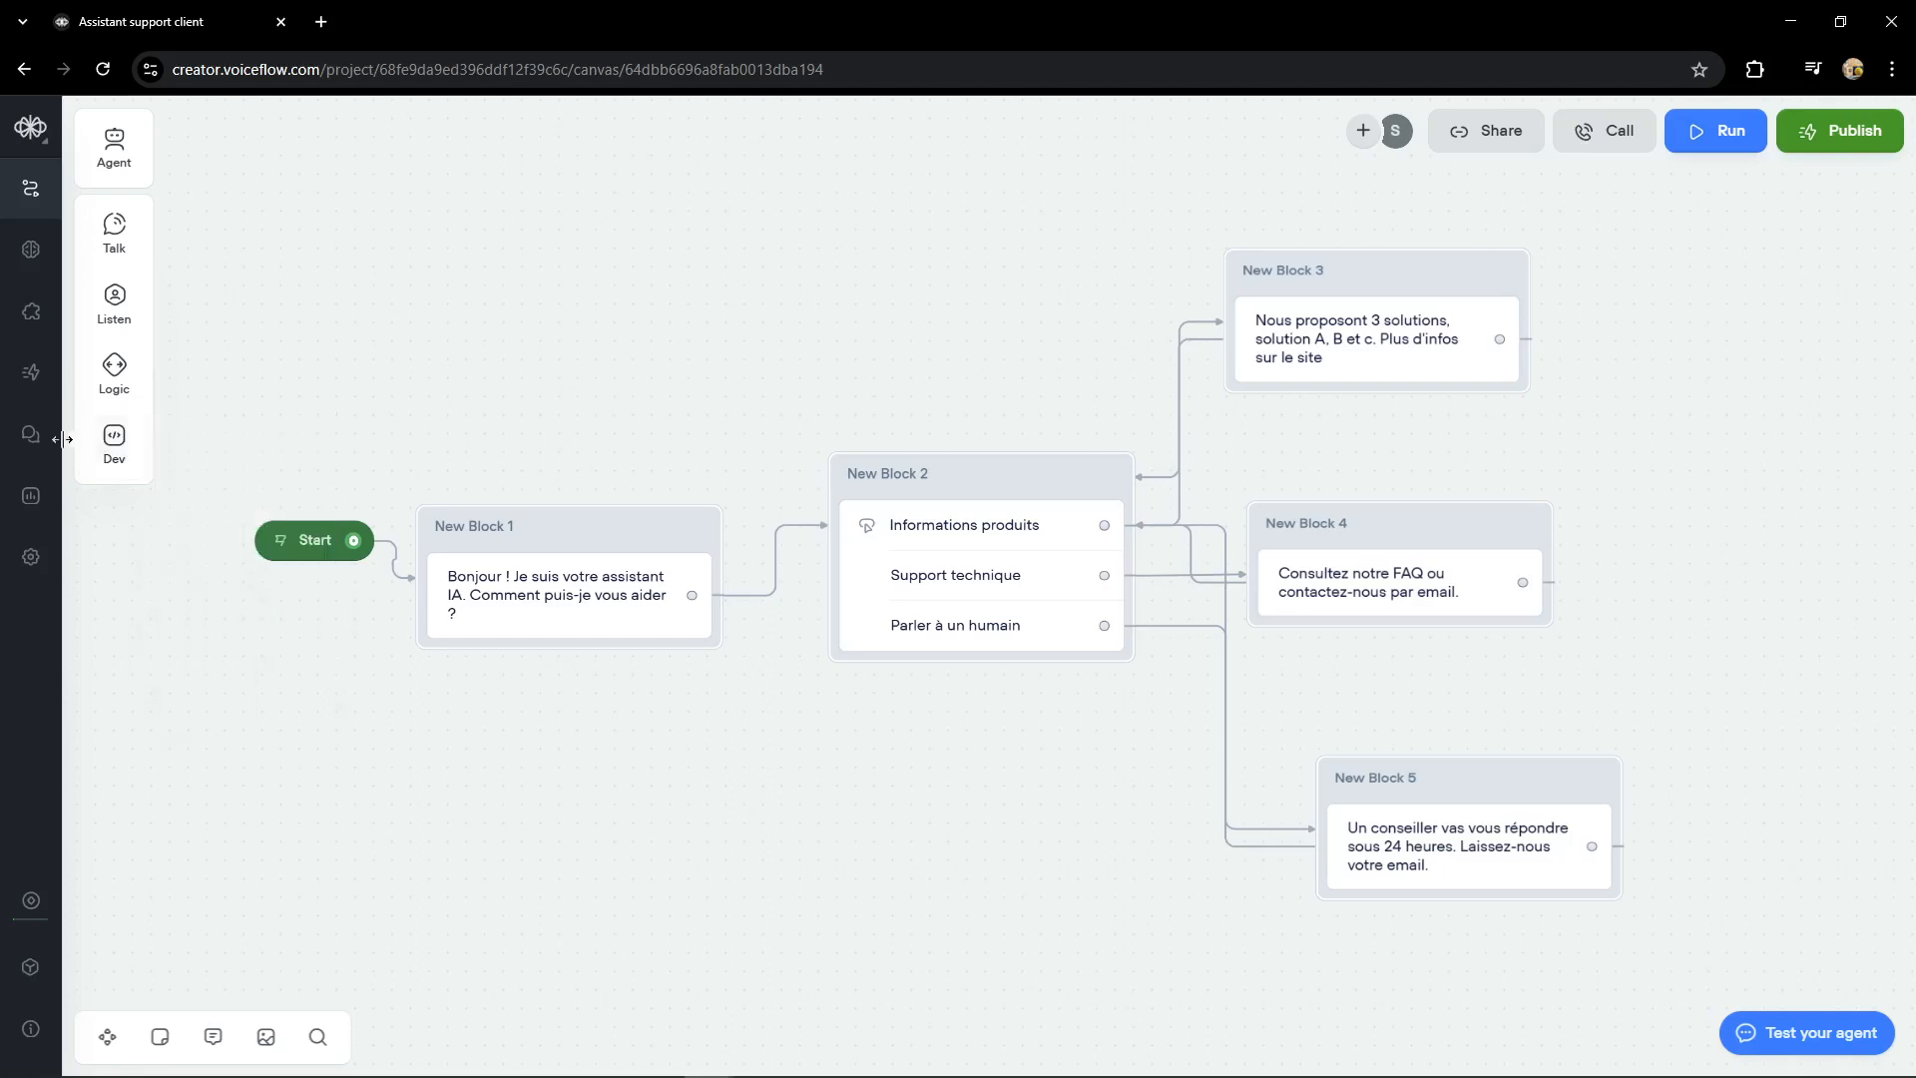
click(31, 557)
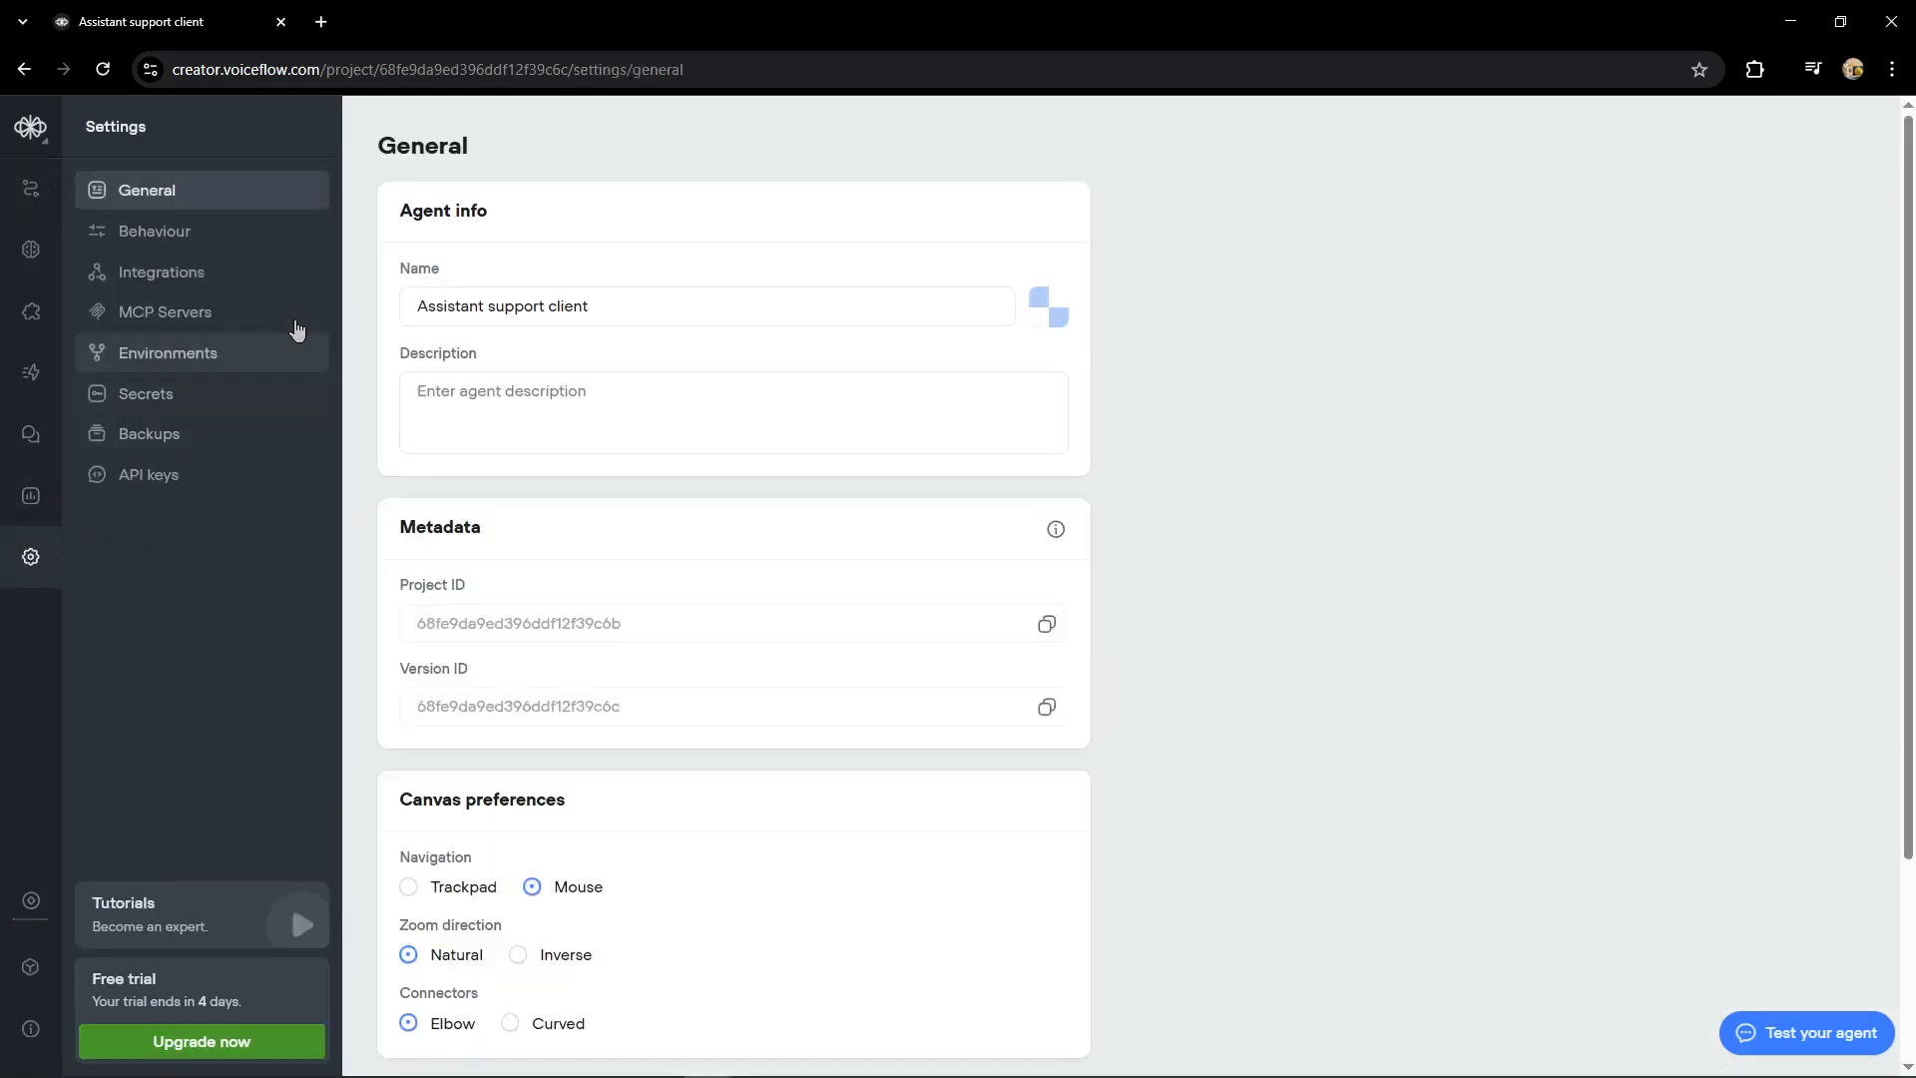
click(175, 234)
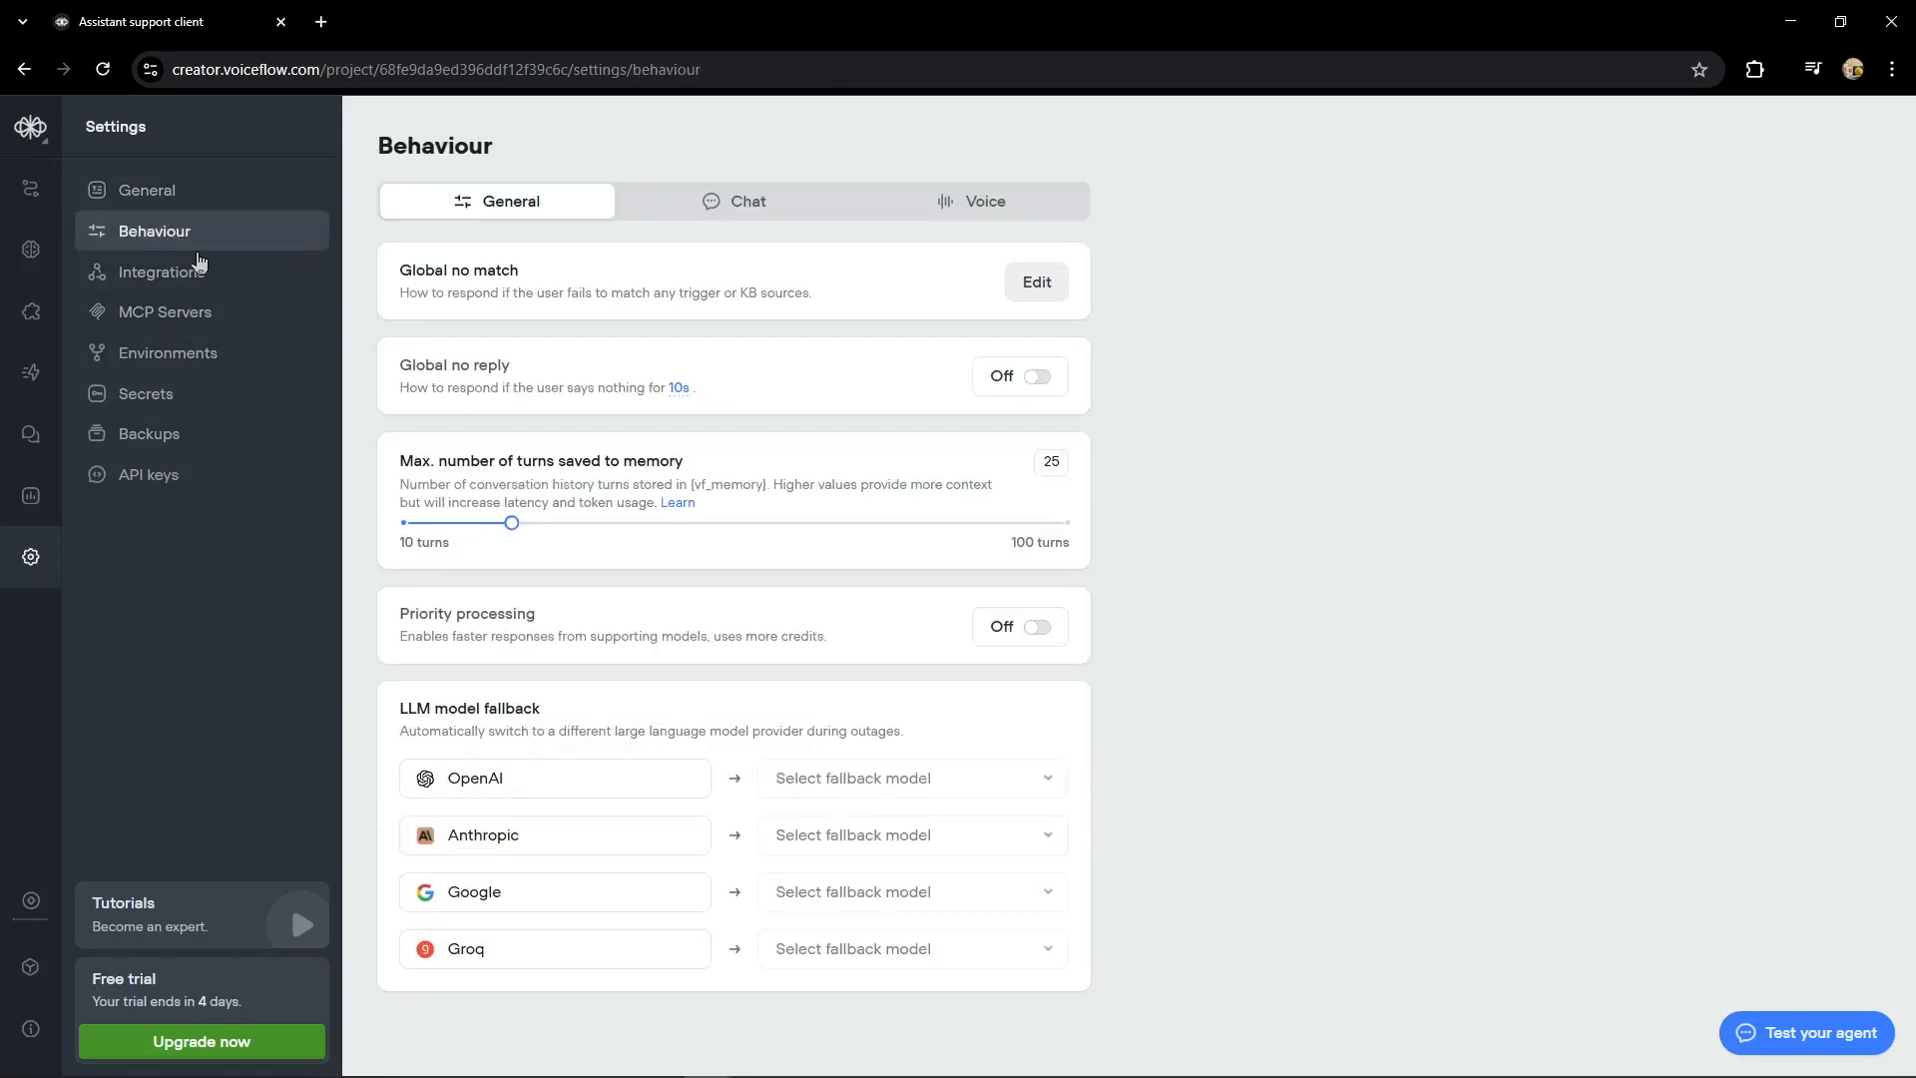
click(986, 205)
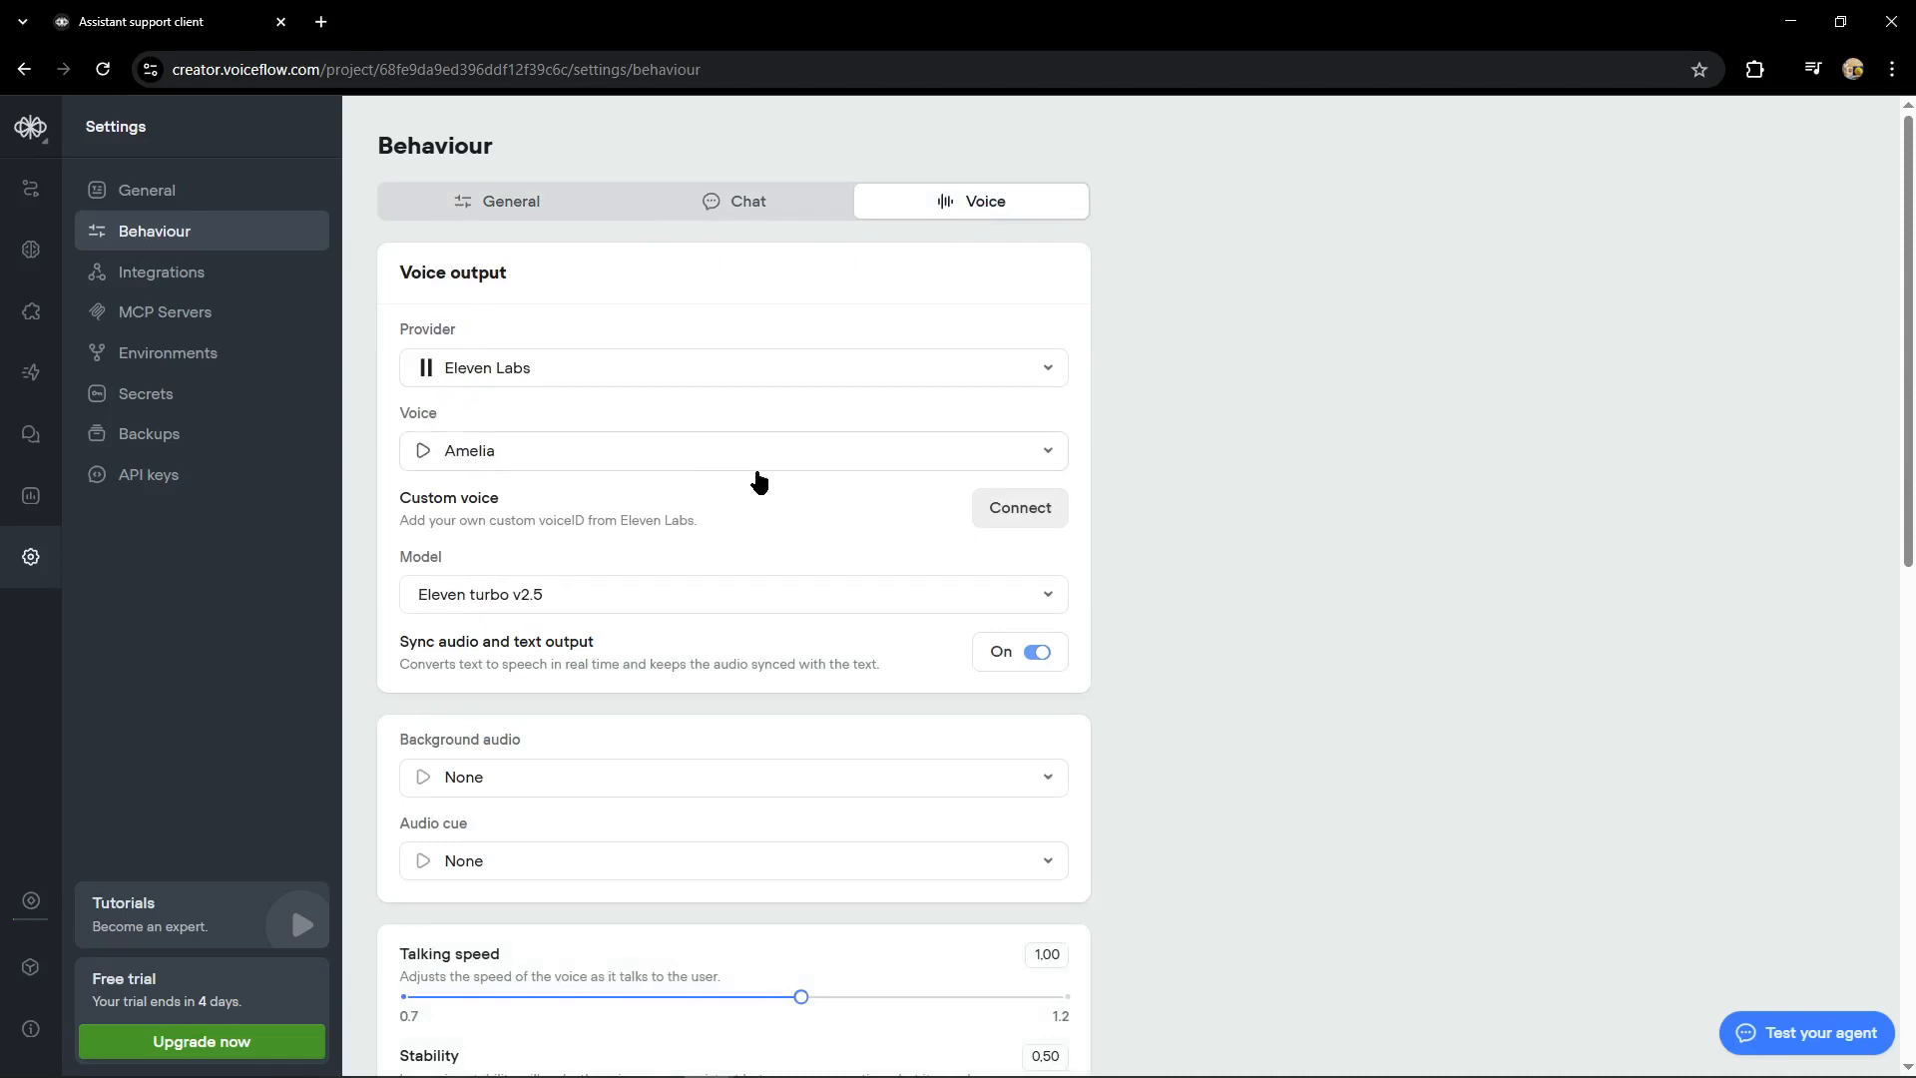
click(1049, 457)
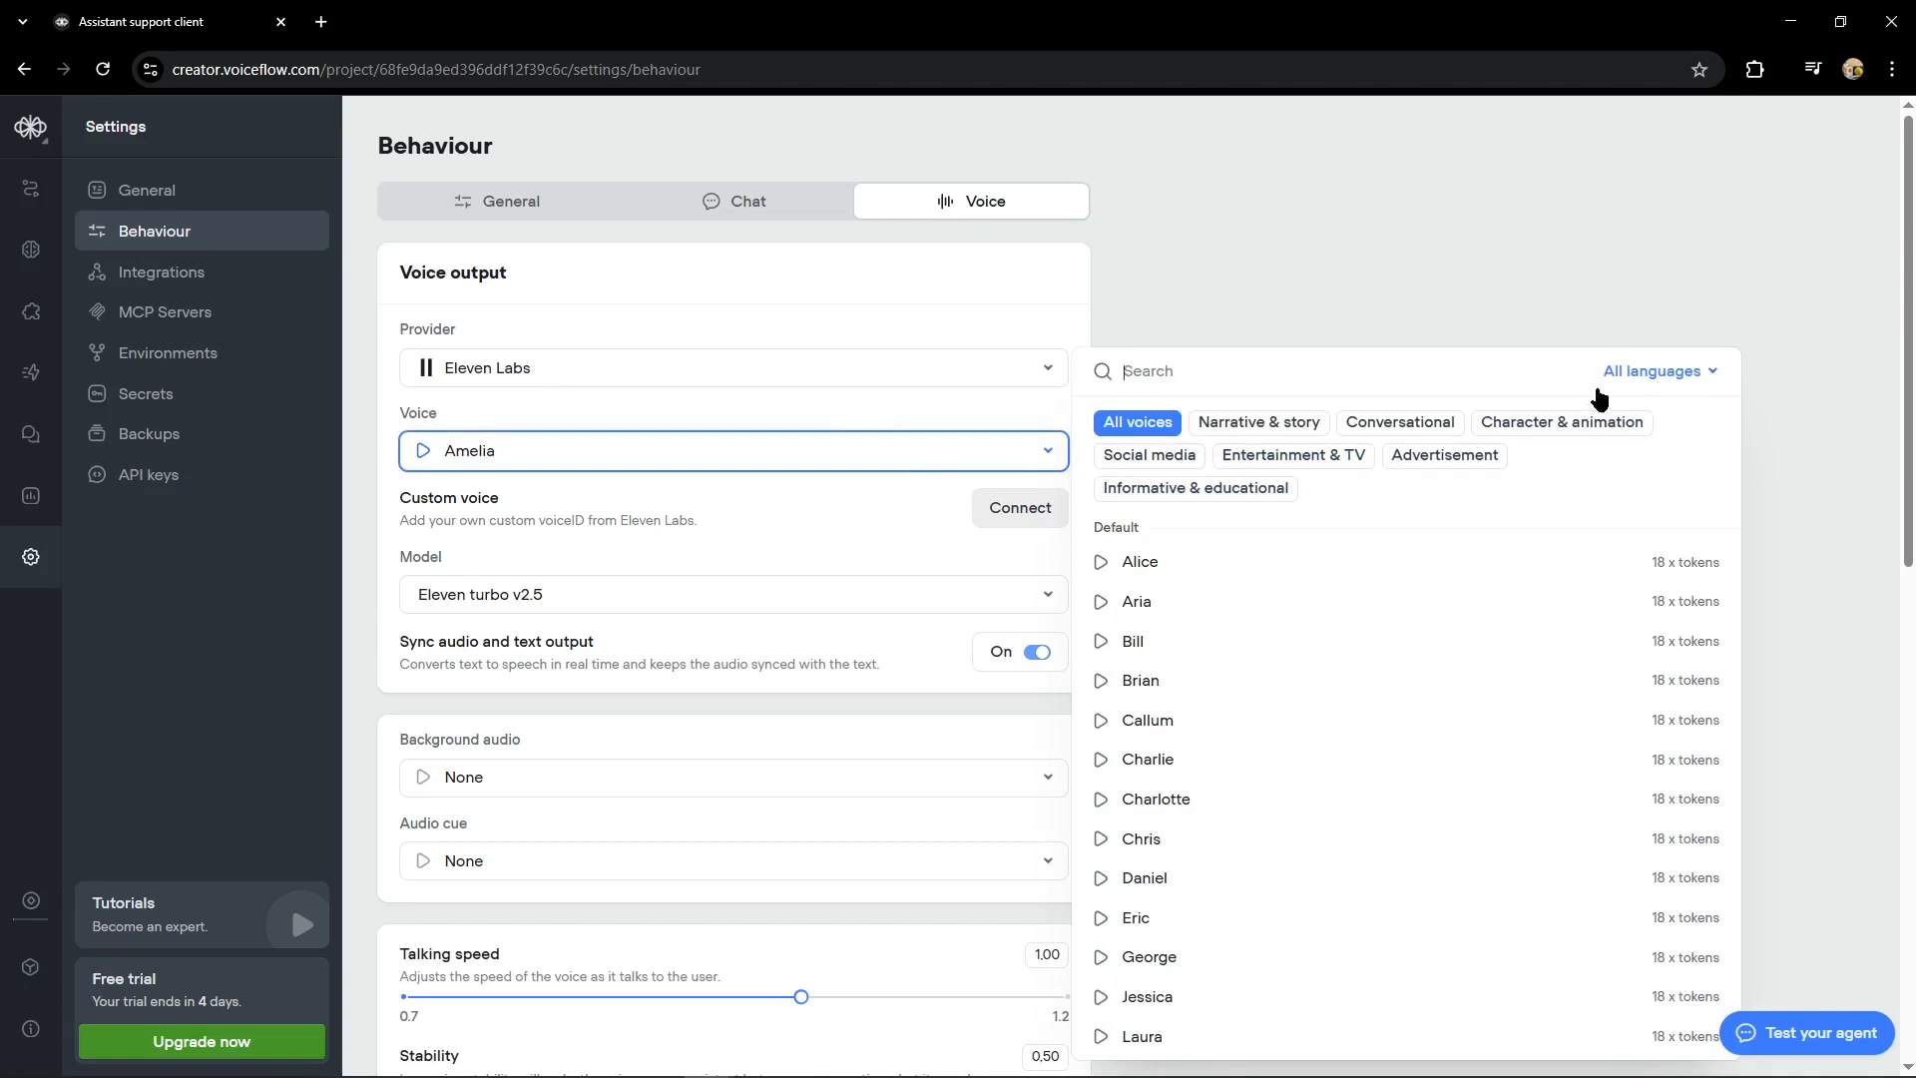
click(1683, 383)
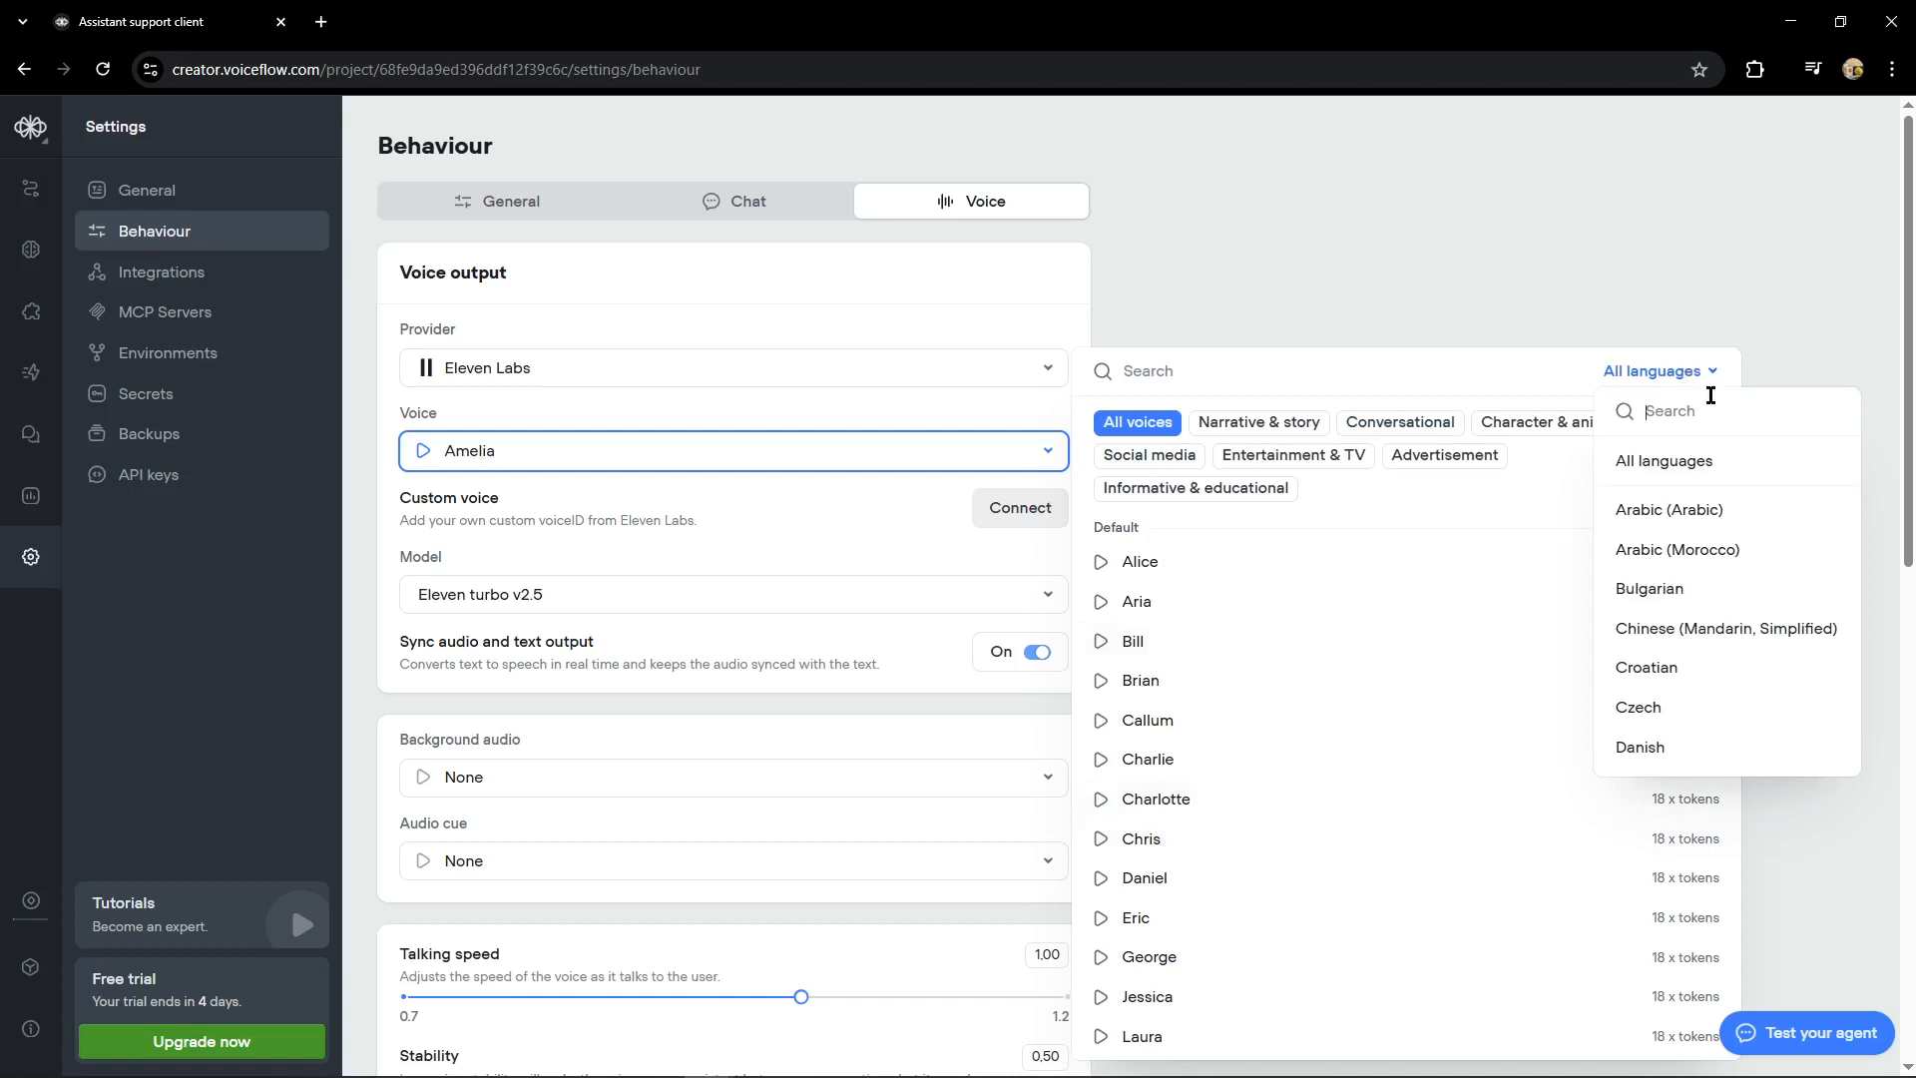
scroll(1686, 527, down, 2)
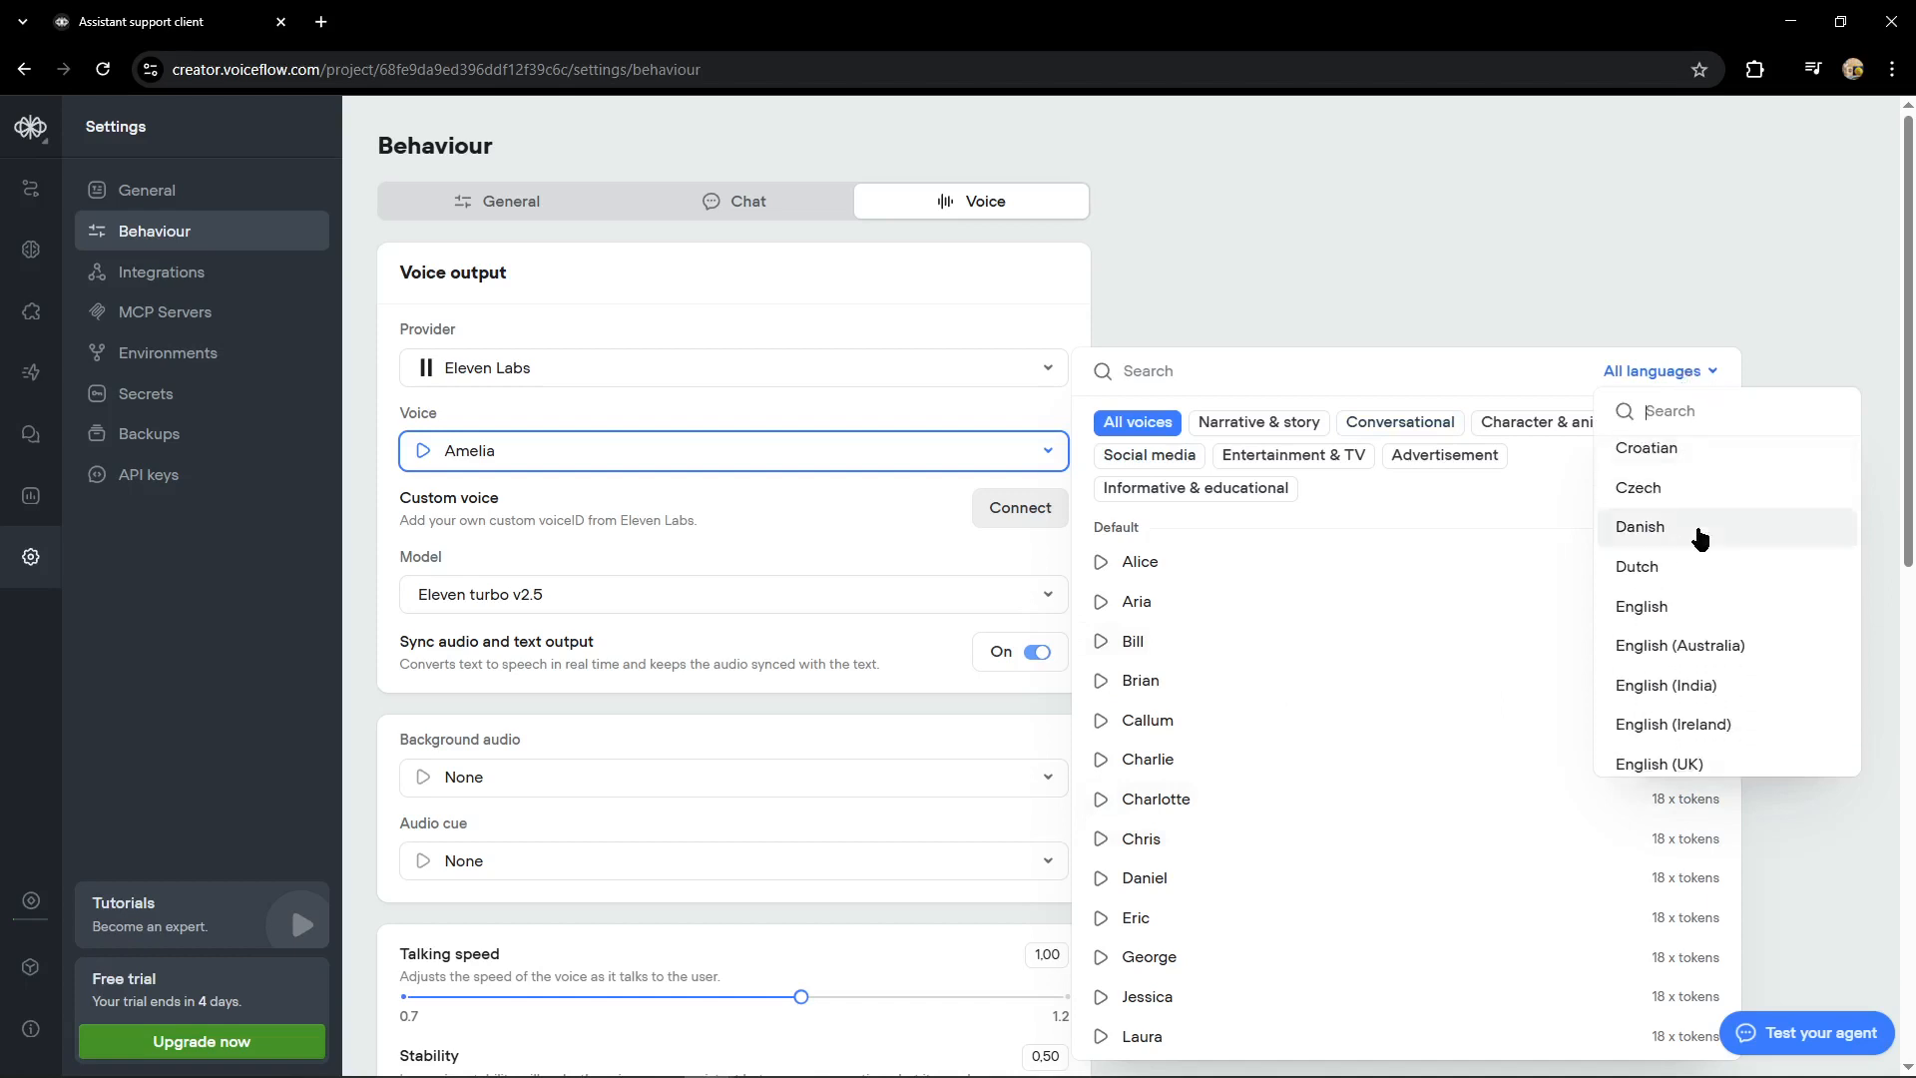
scroll(1697, 539, down, 2)
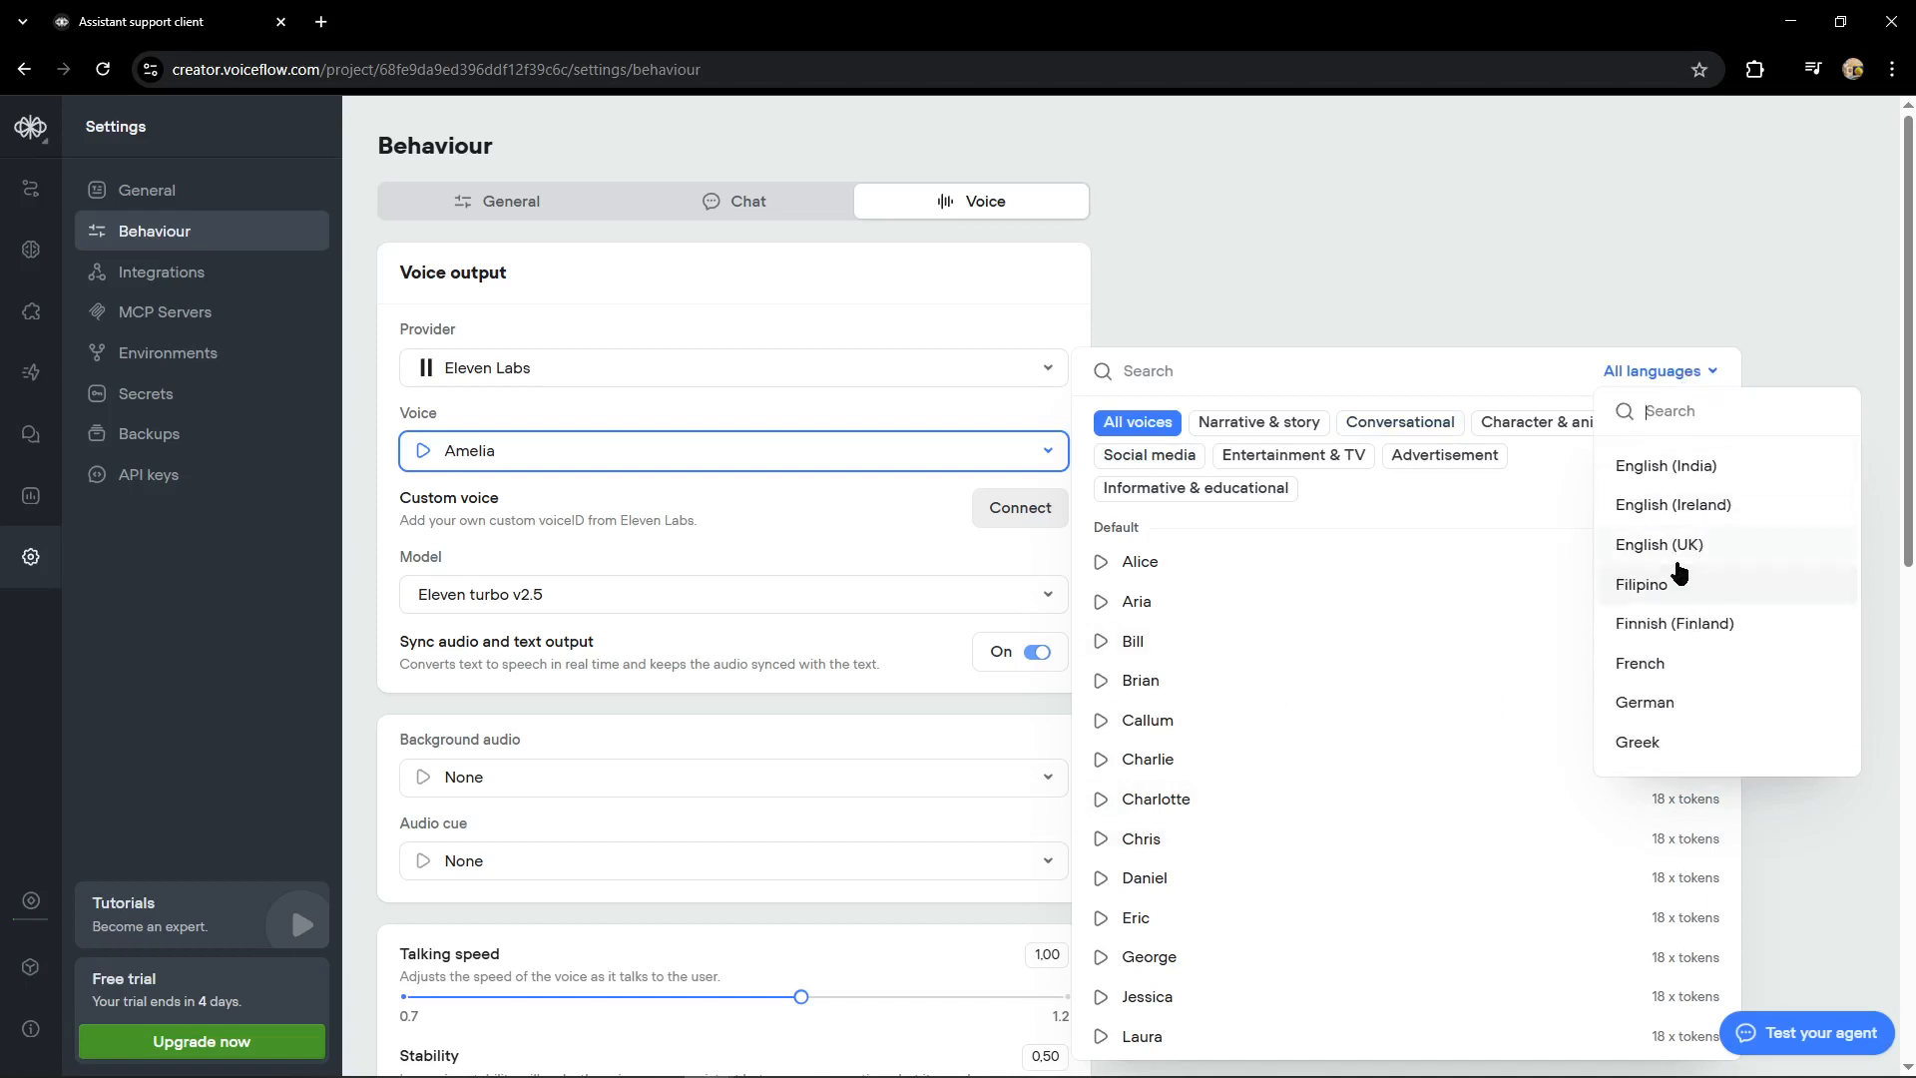
click(1665, 666)
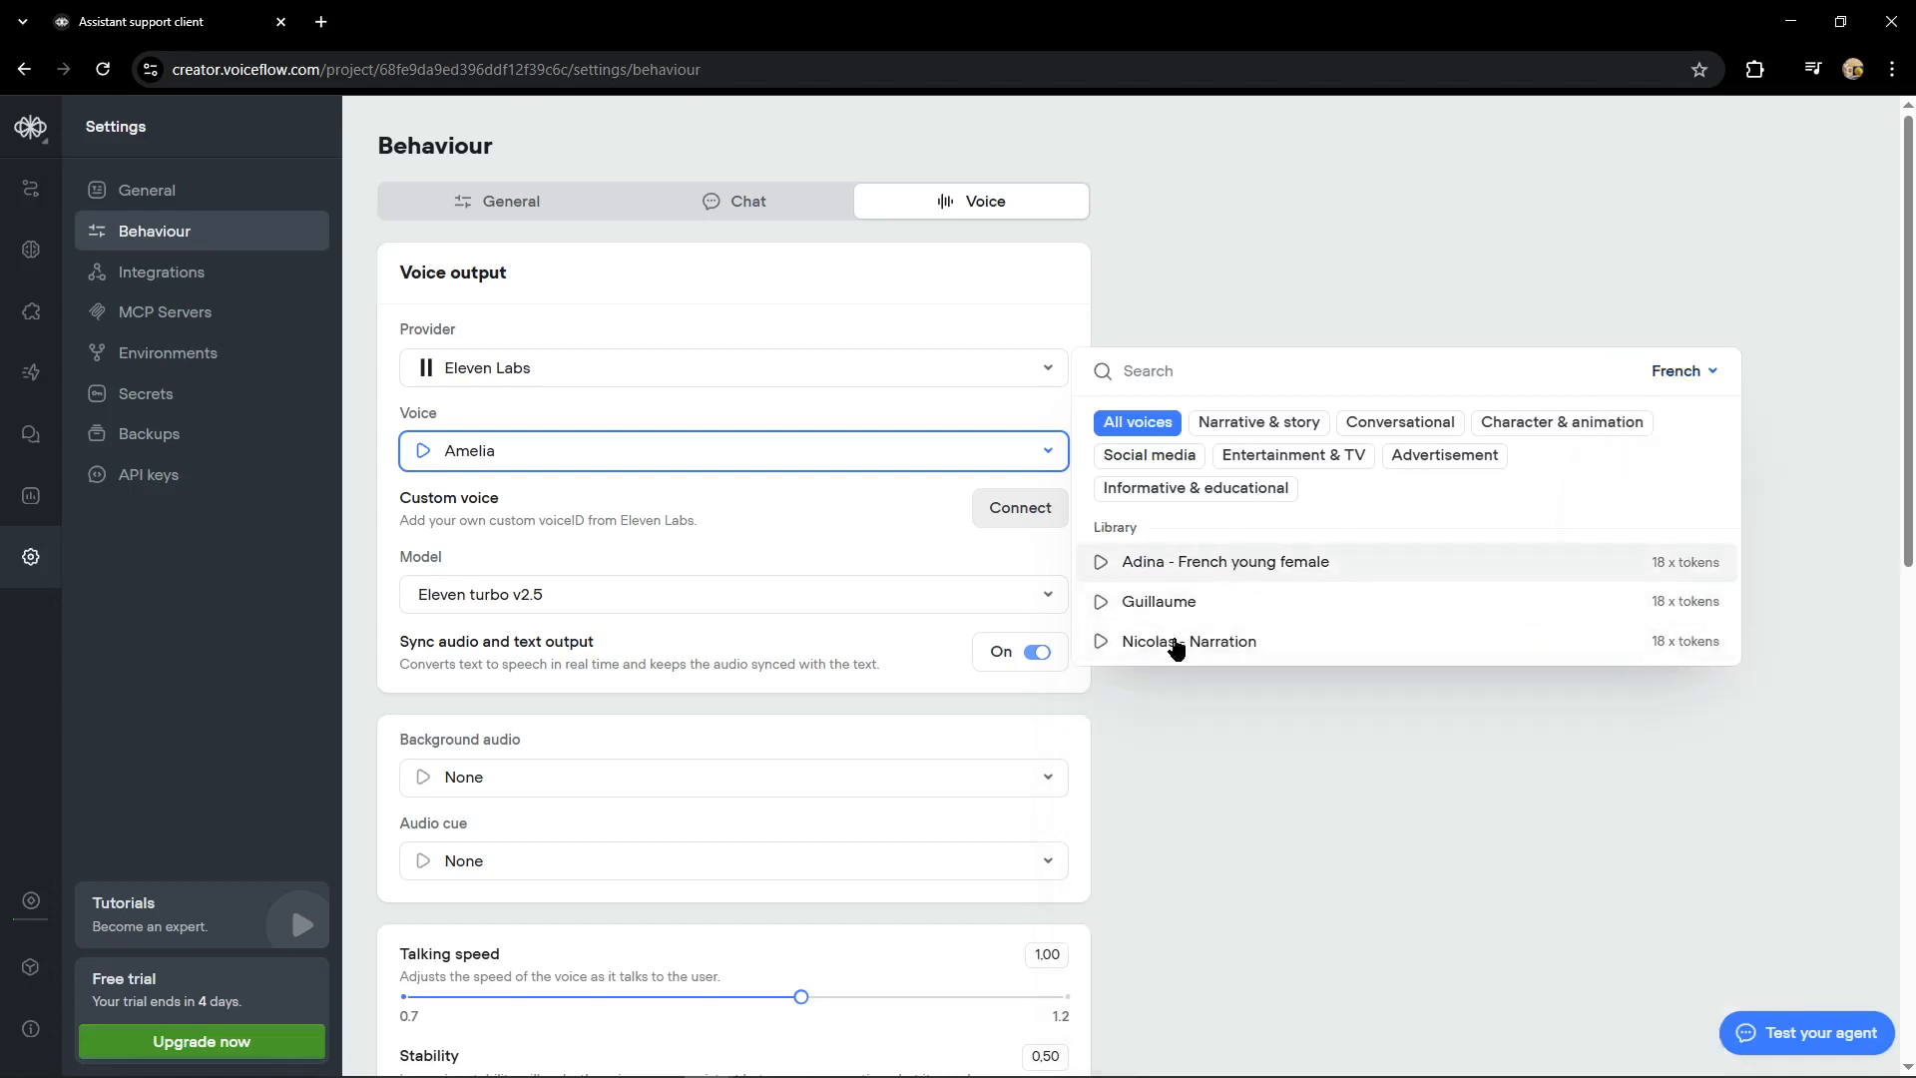
Step: Preview the "Adina - French young female" and "Guillaume" voices and select Guillaume as the agent's voice
click(1103, 565)
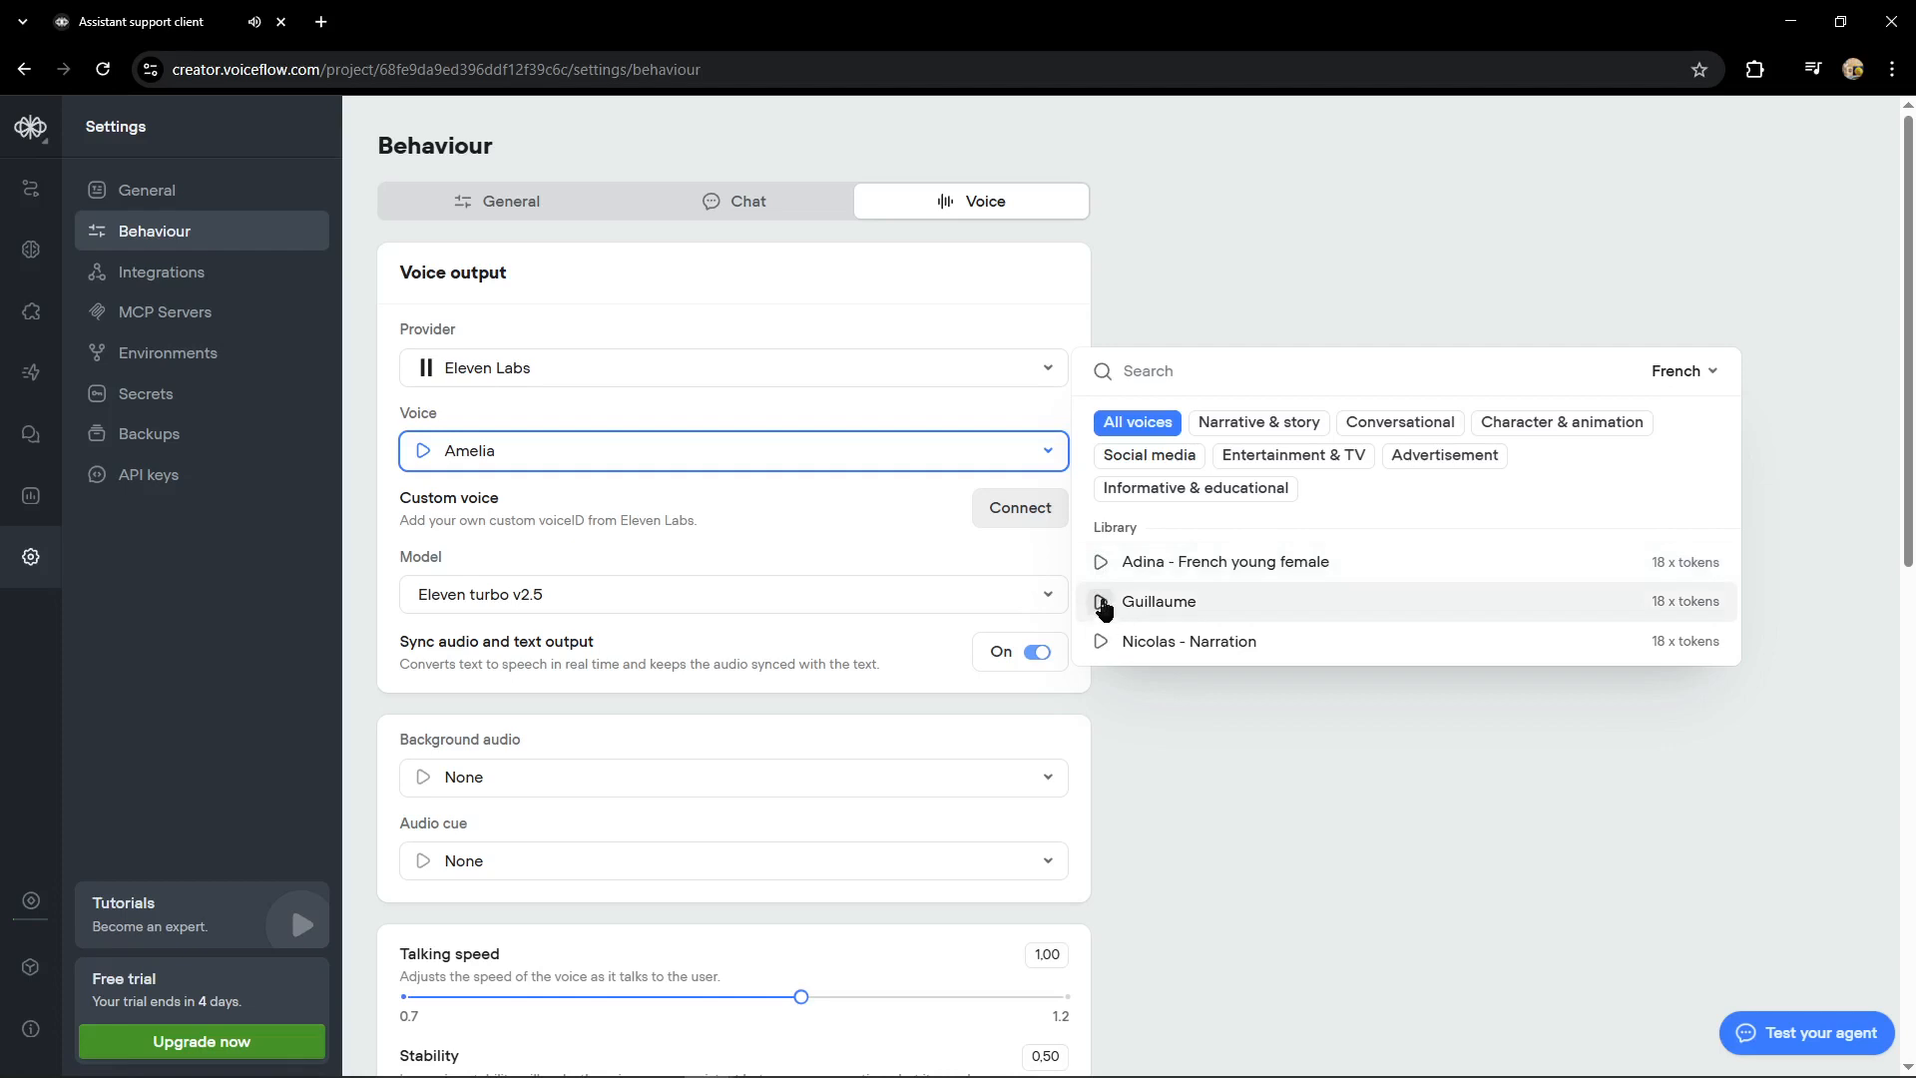
click(1101, 603)
click(1211, 605)
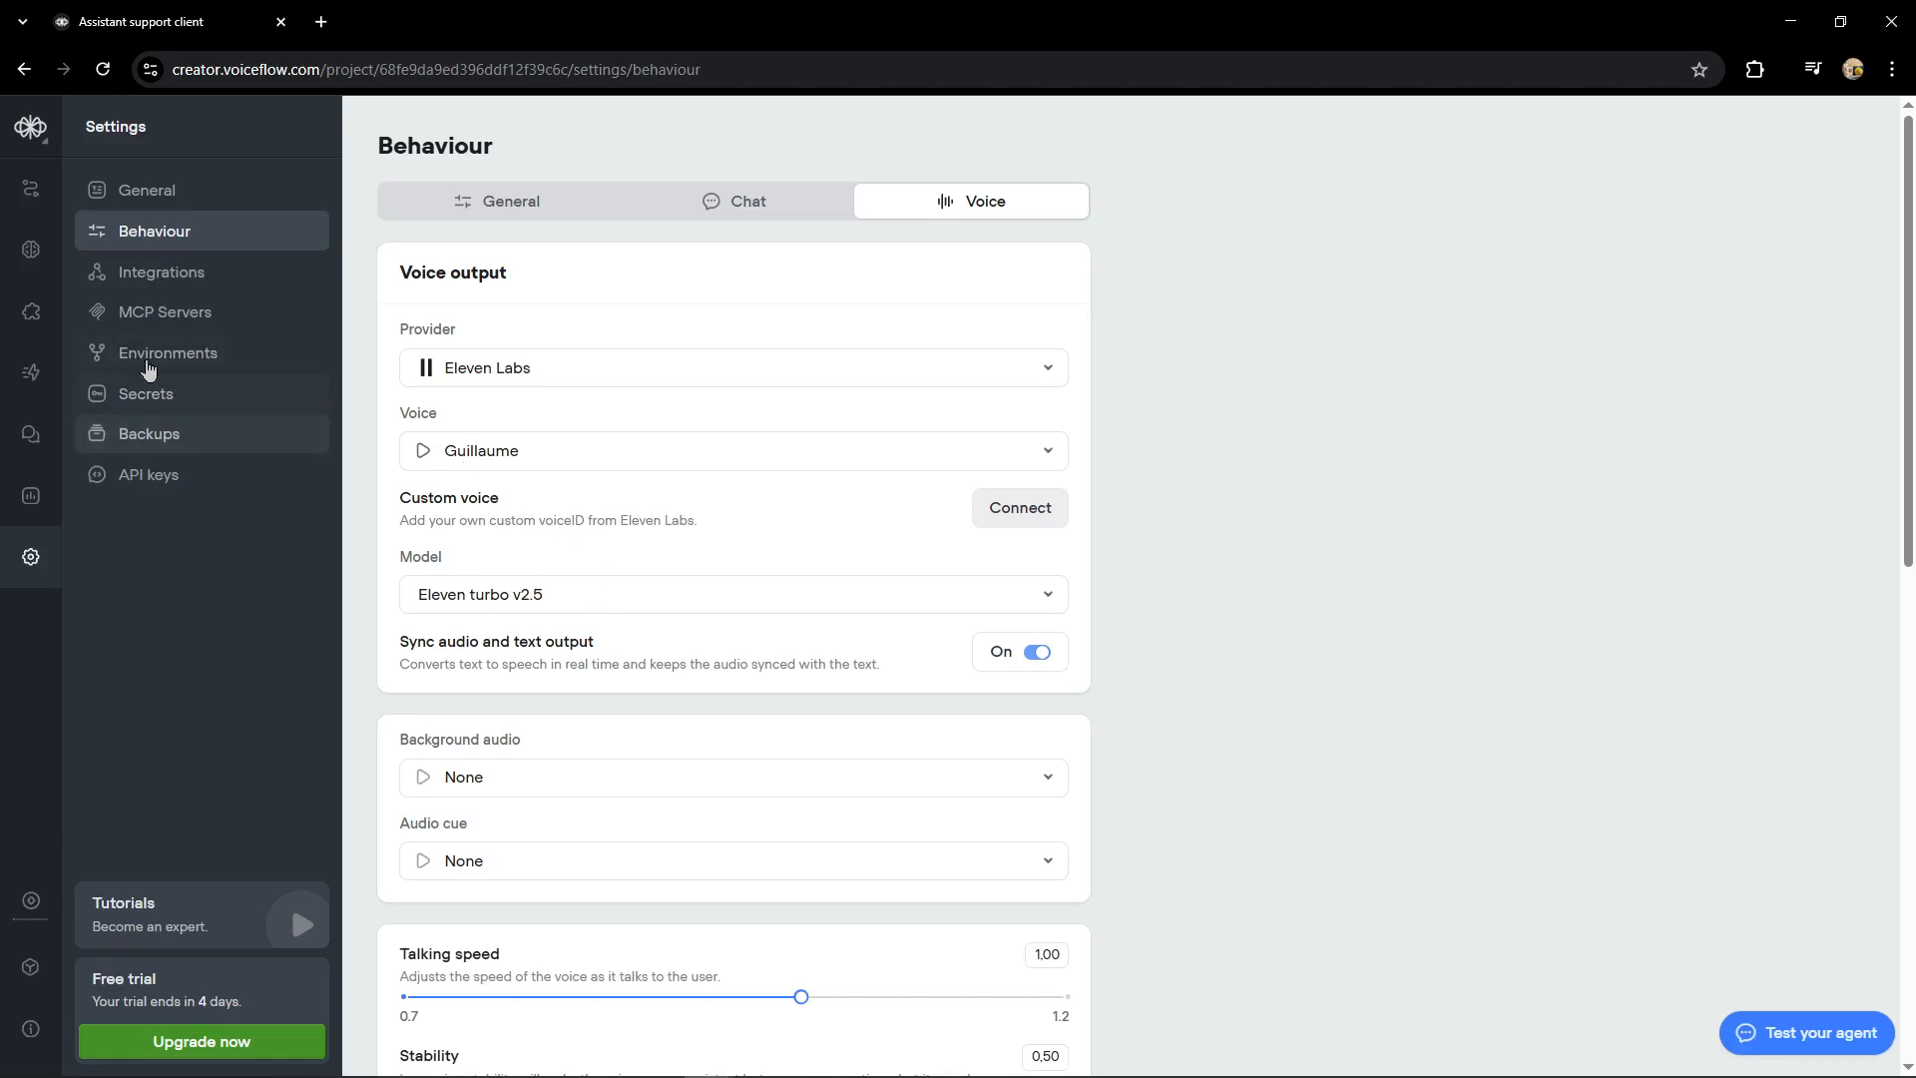
Step: Return to the canvas, test the "Parler à un humain" choice with the new voice, and close the chat
click(34, 197)
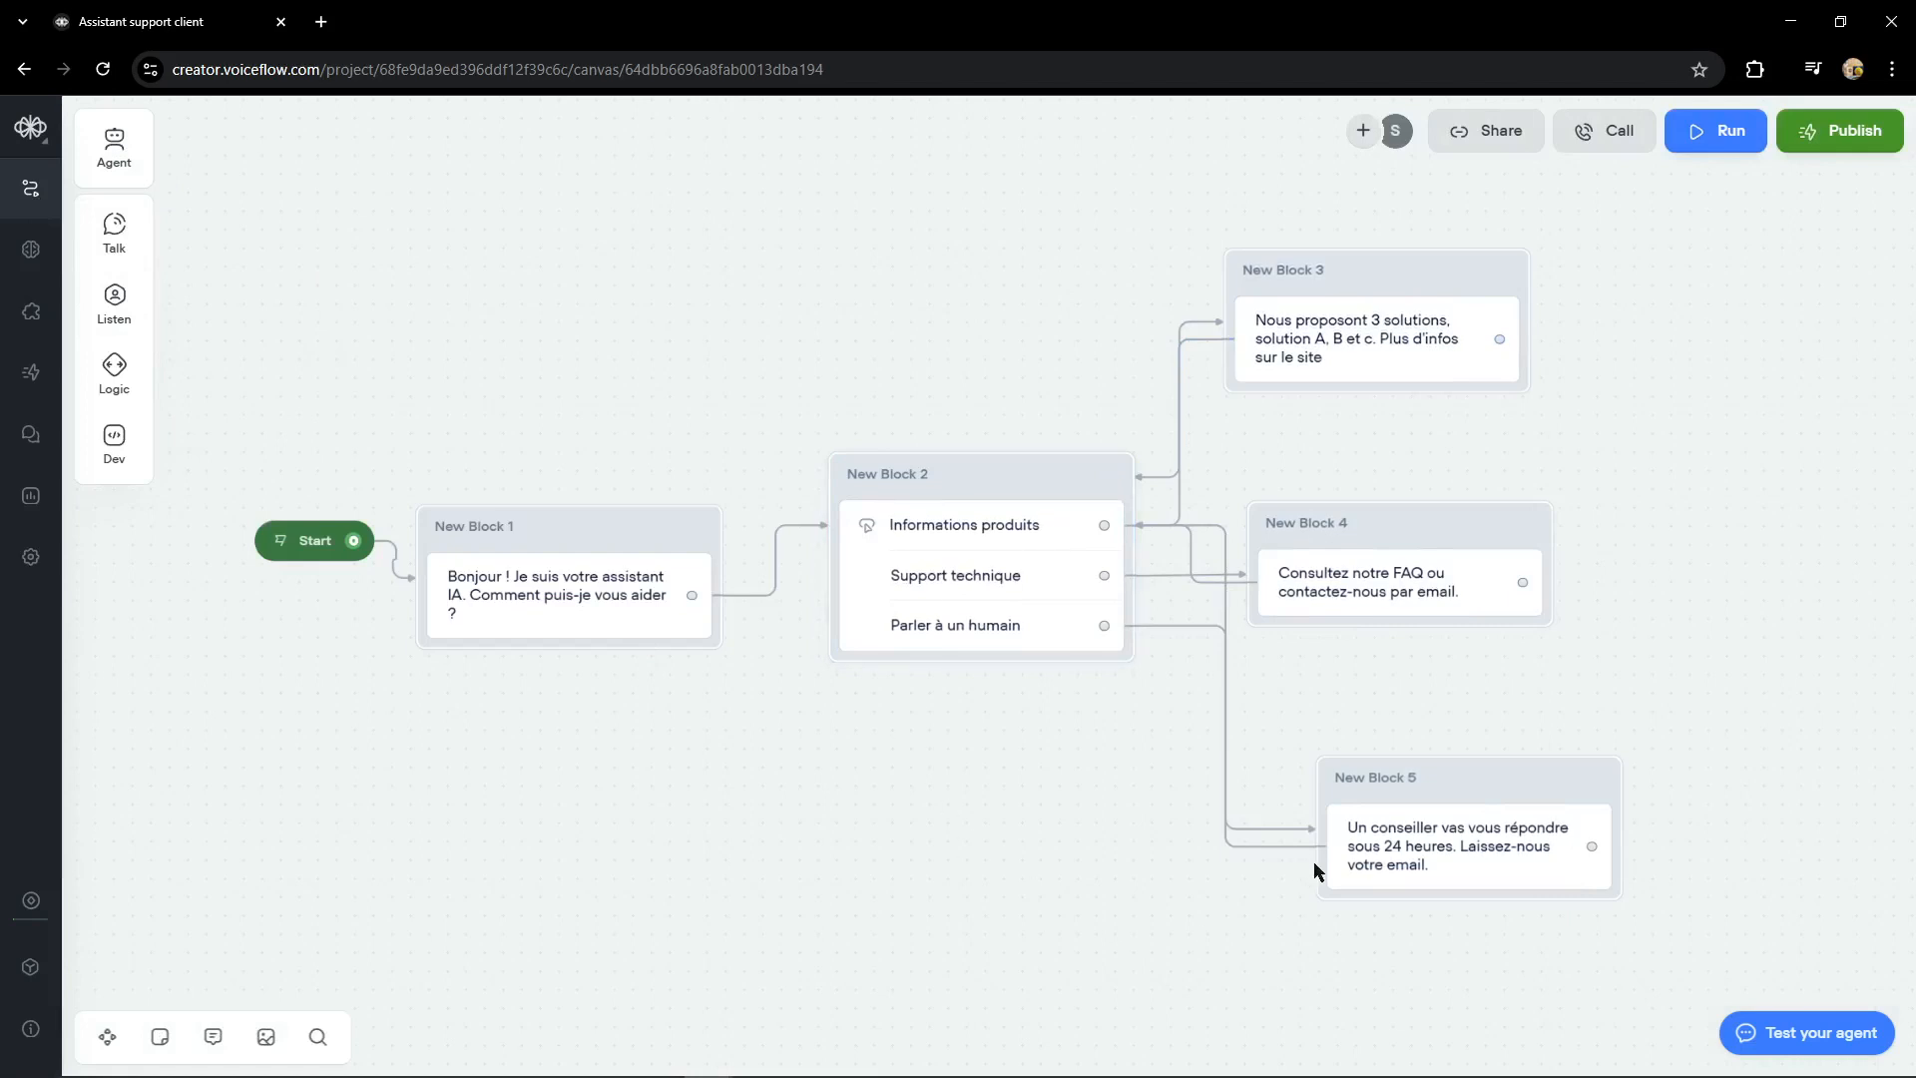
click(1808, 1043)
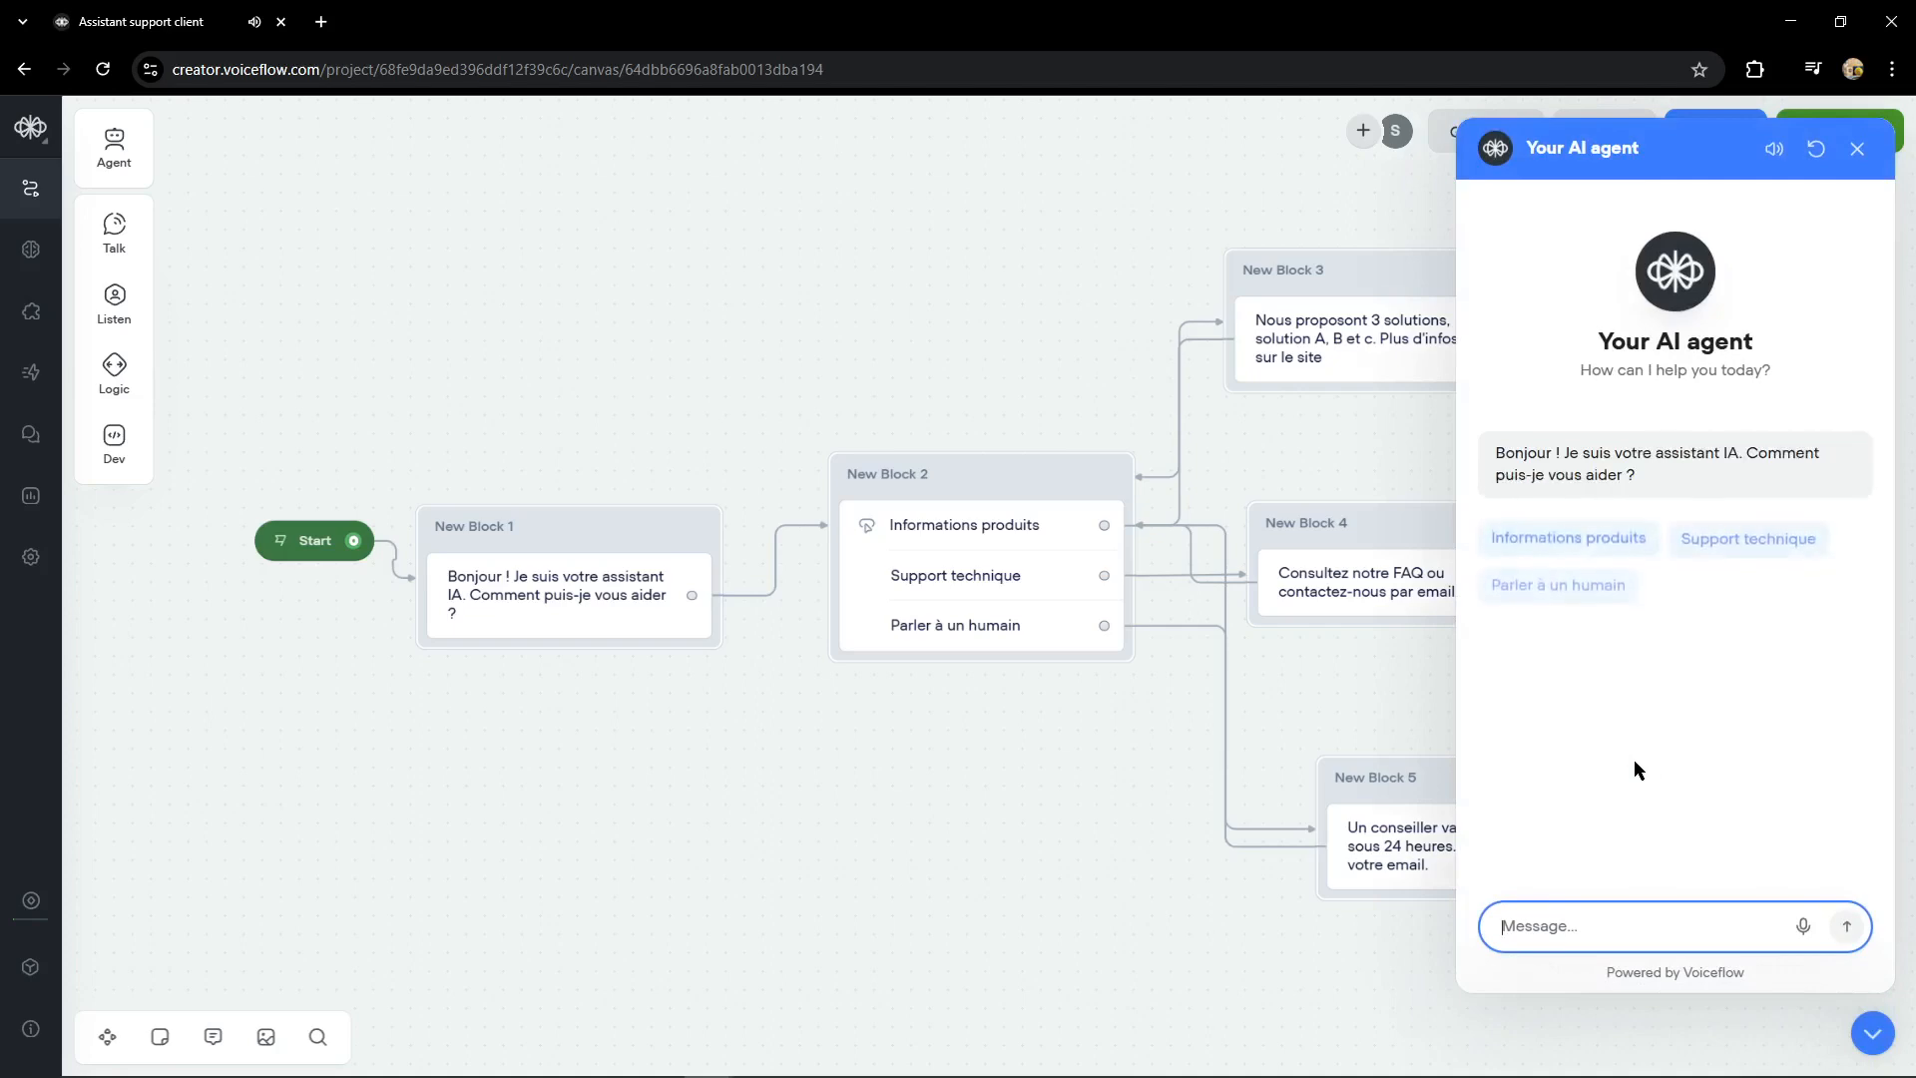
click(1560, 584)
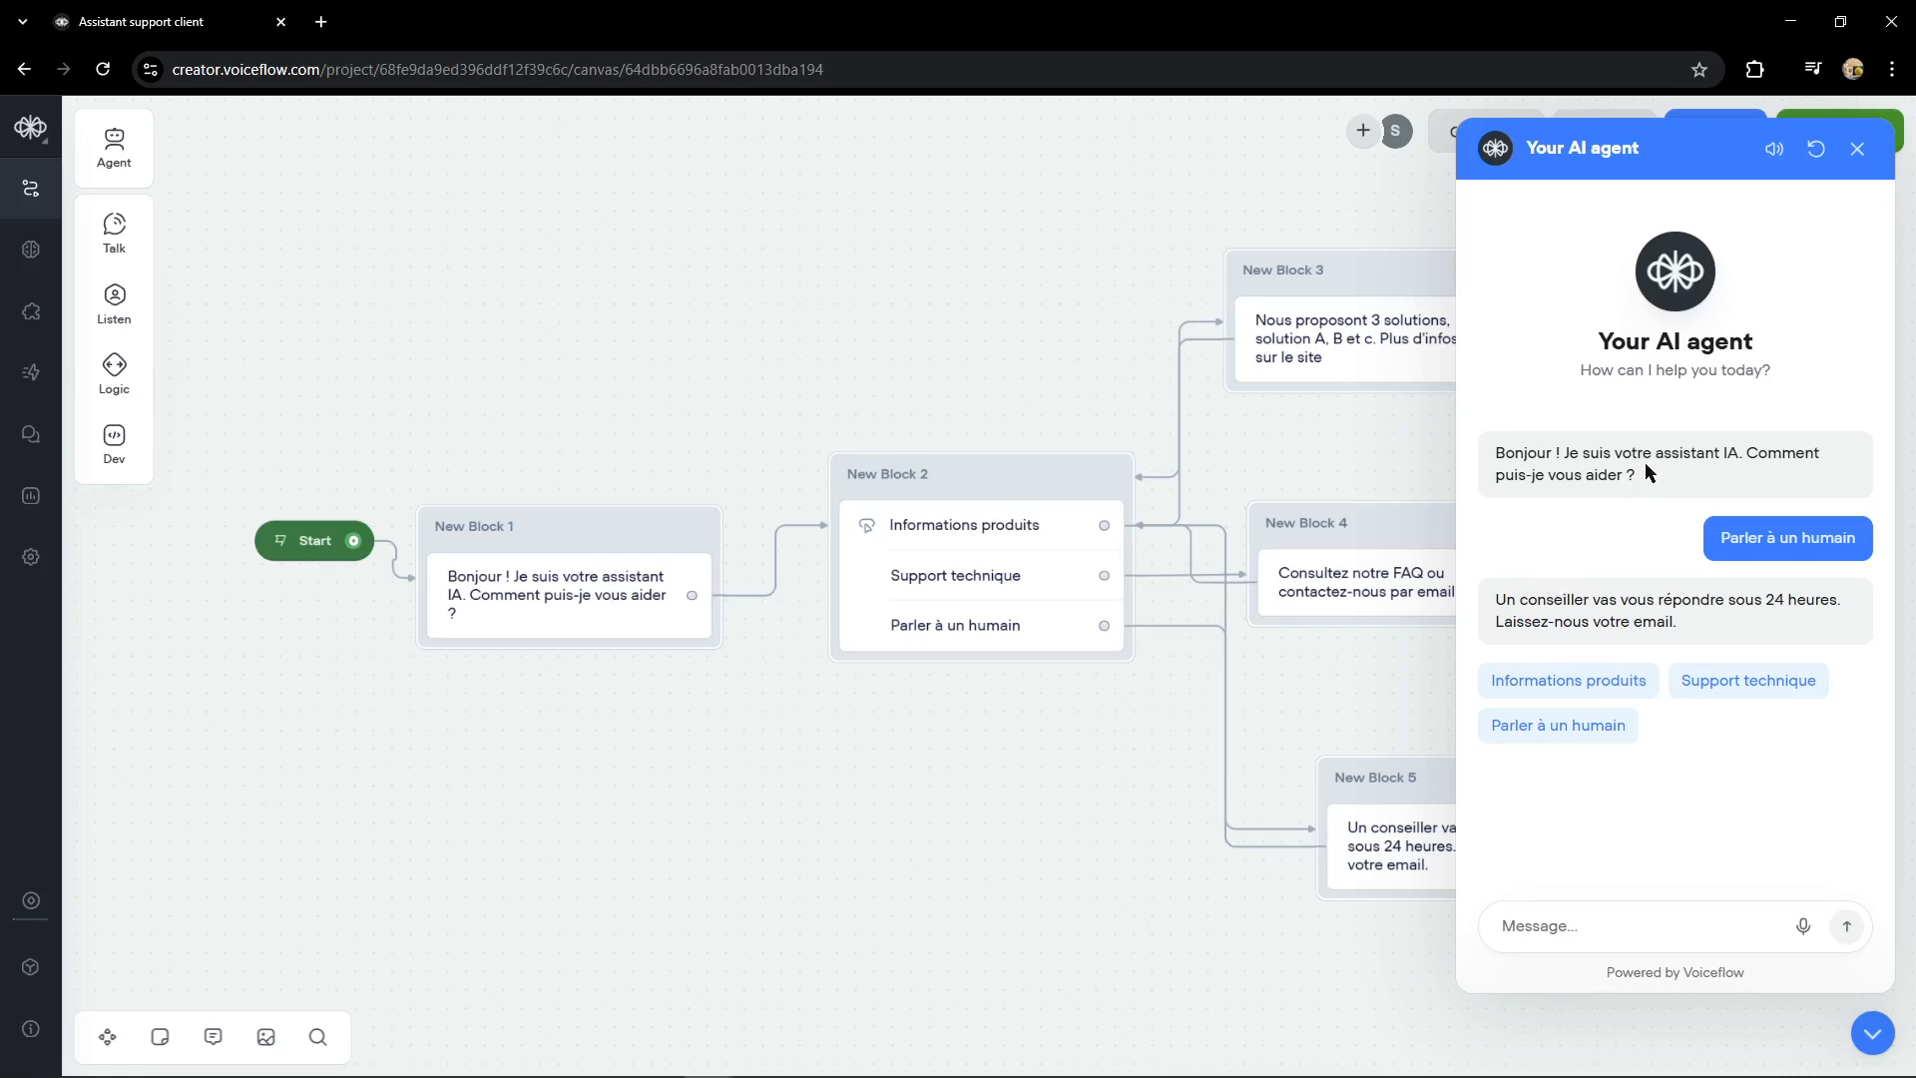
click(1858, 149)
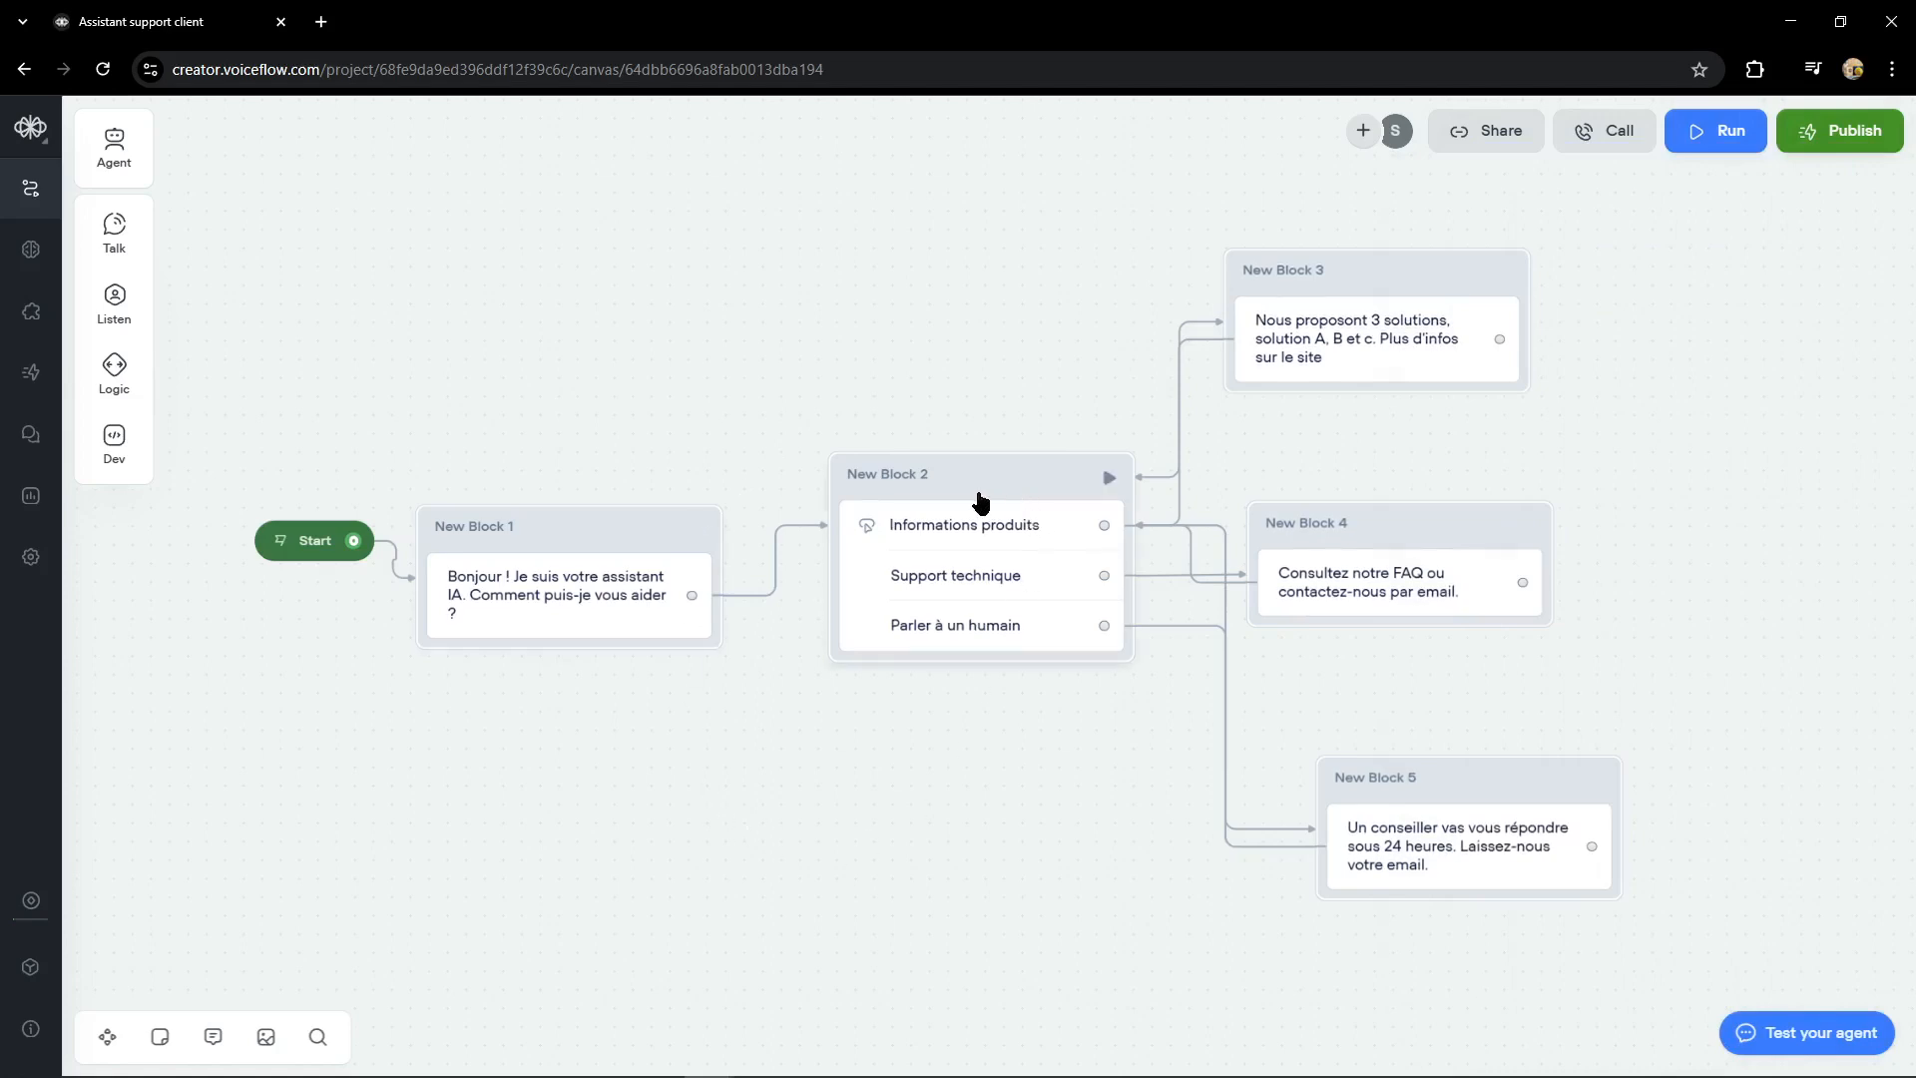
Step: Review the settings of the choice buttons, the product information and technical support replies, and the greeting message
click(975, 536)
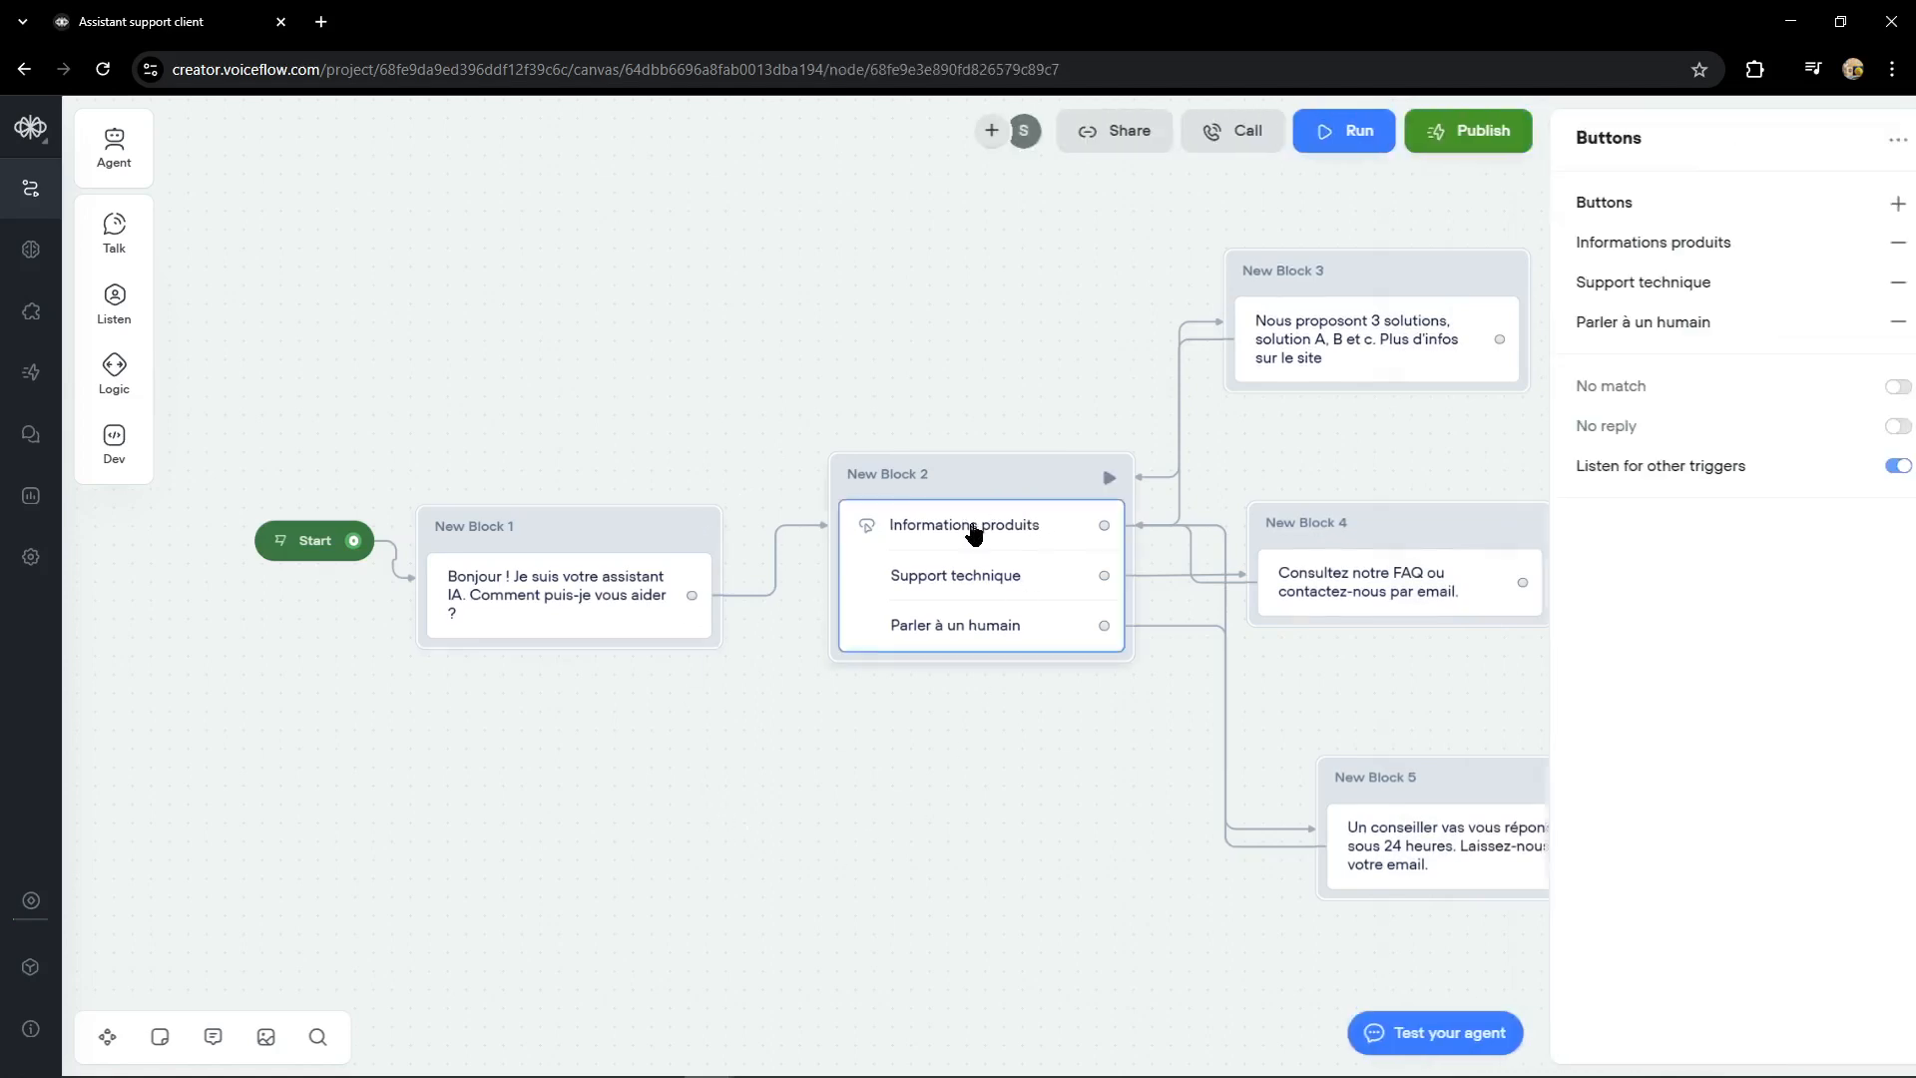
click(637, 574)
click(1325, 328)
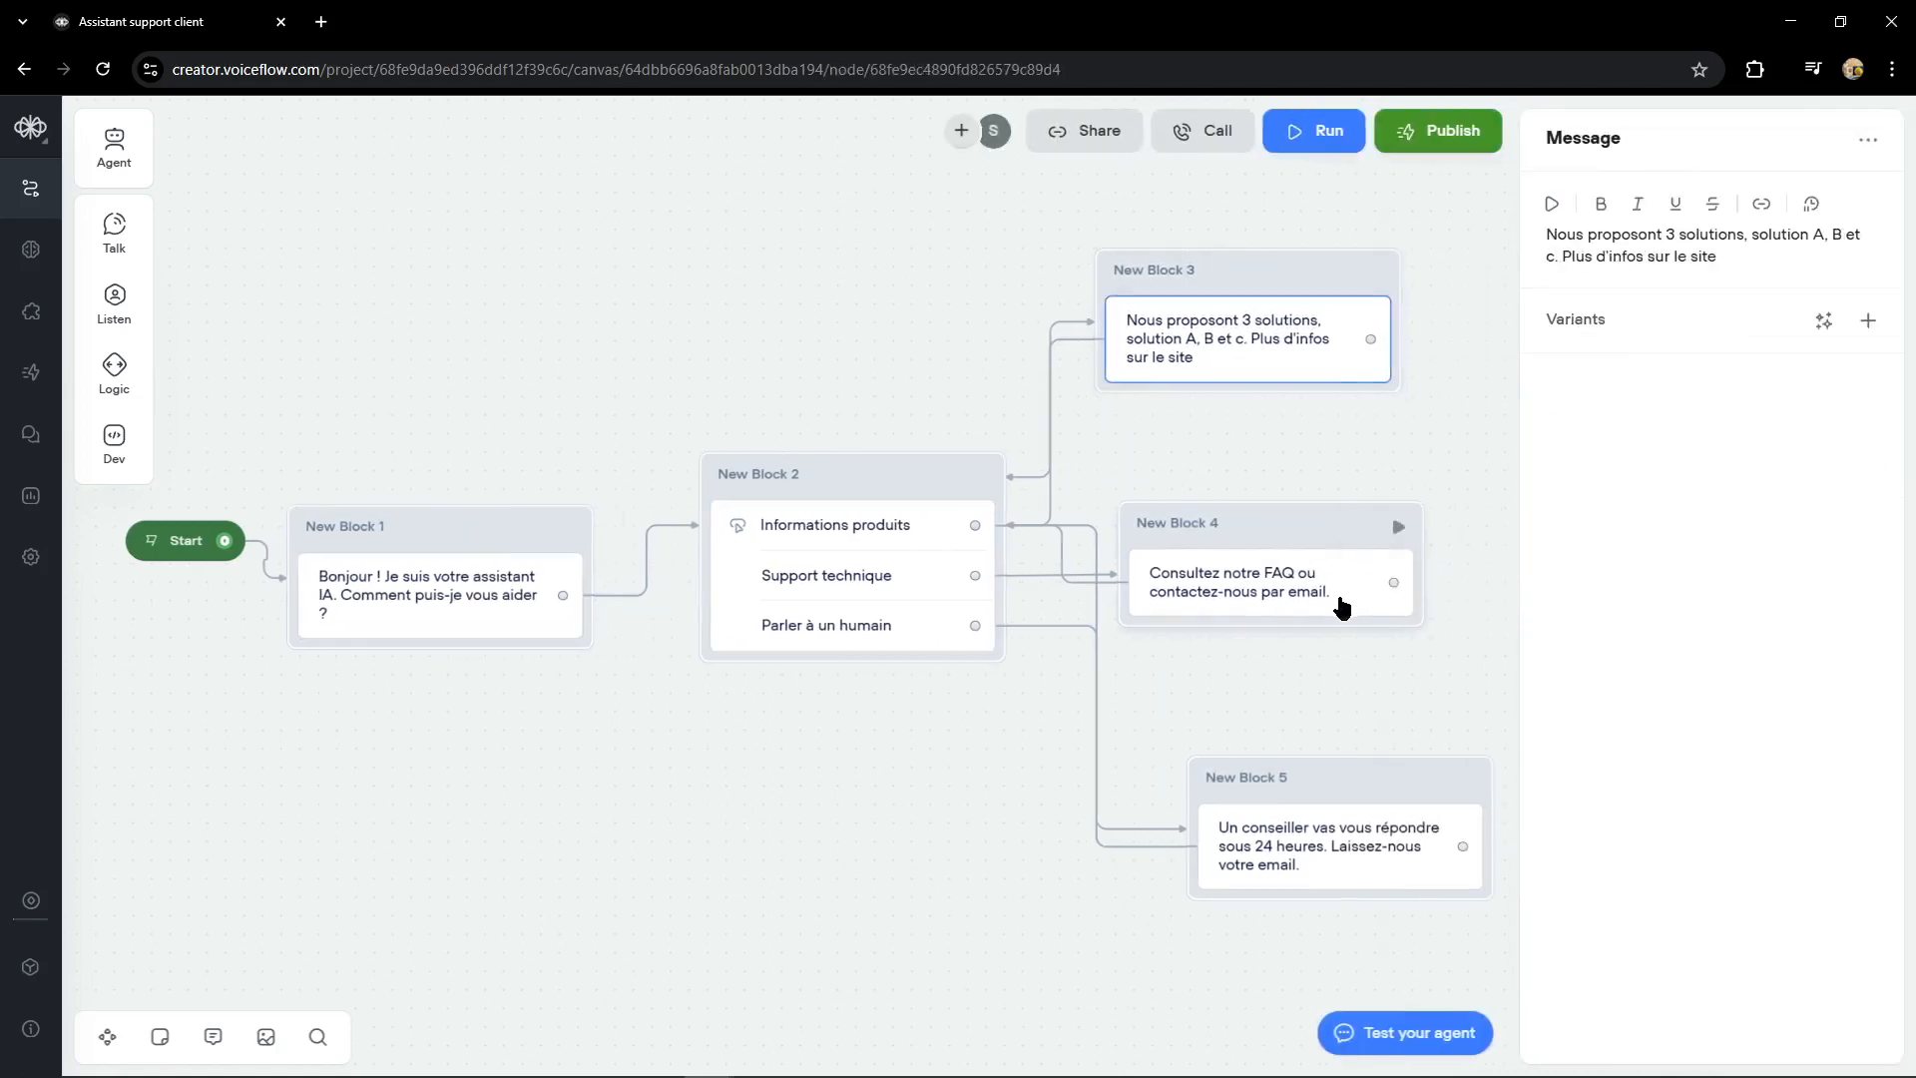
click(1283, 599)
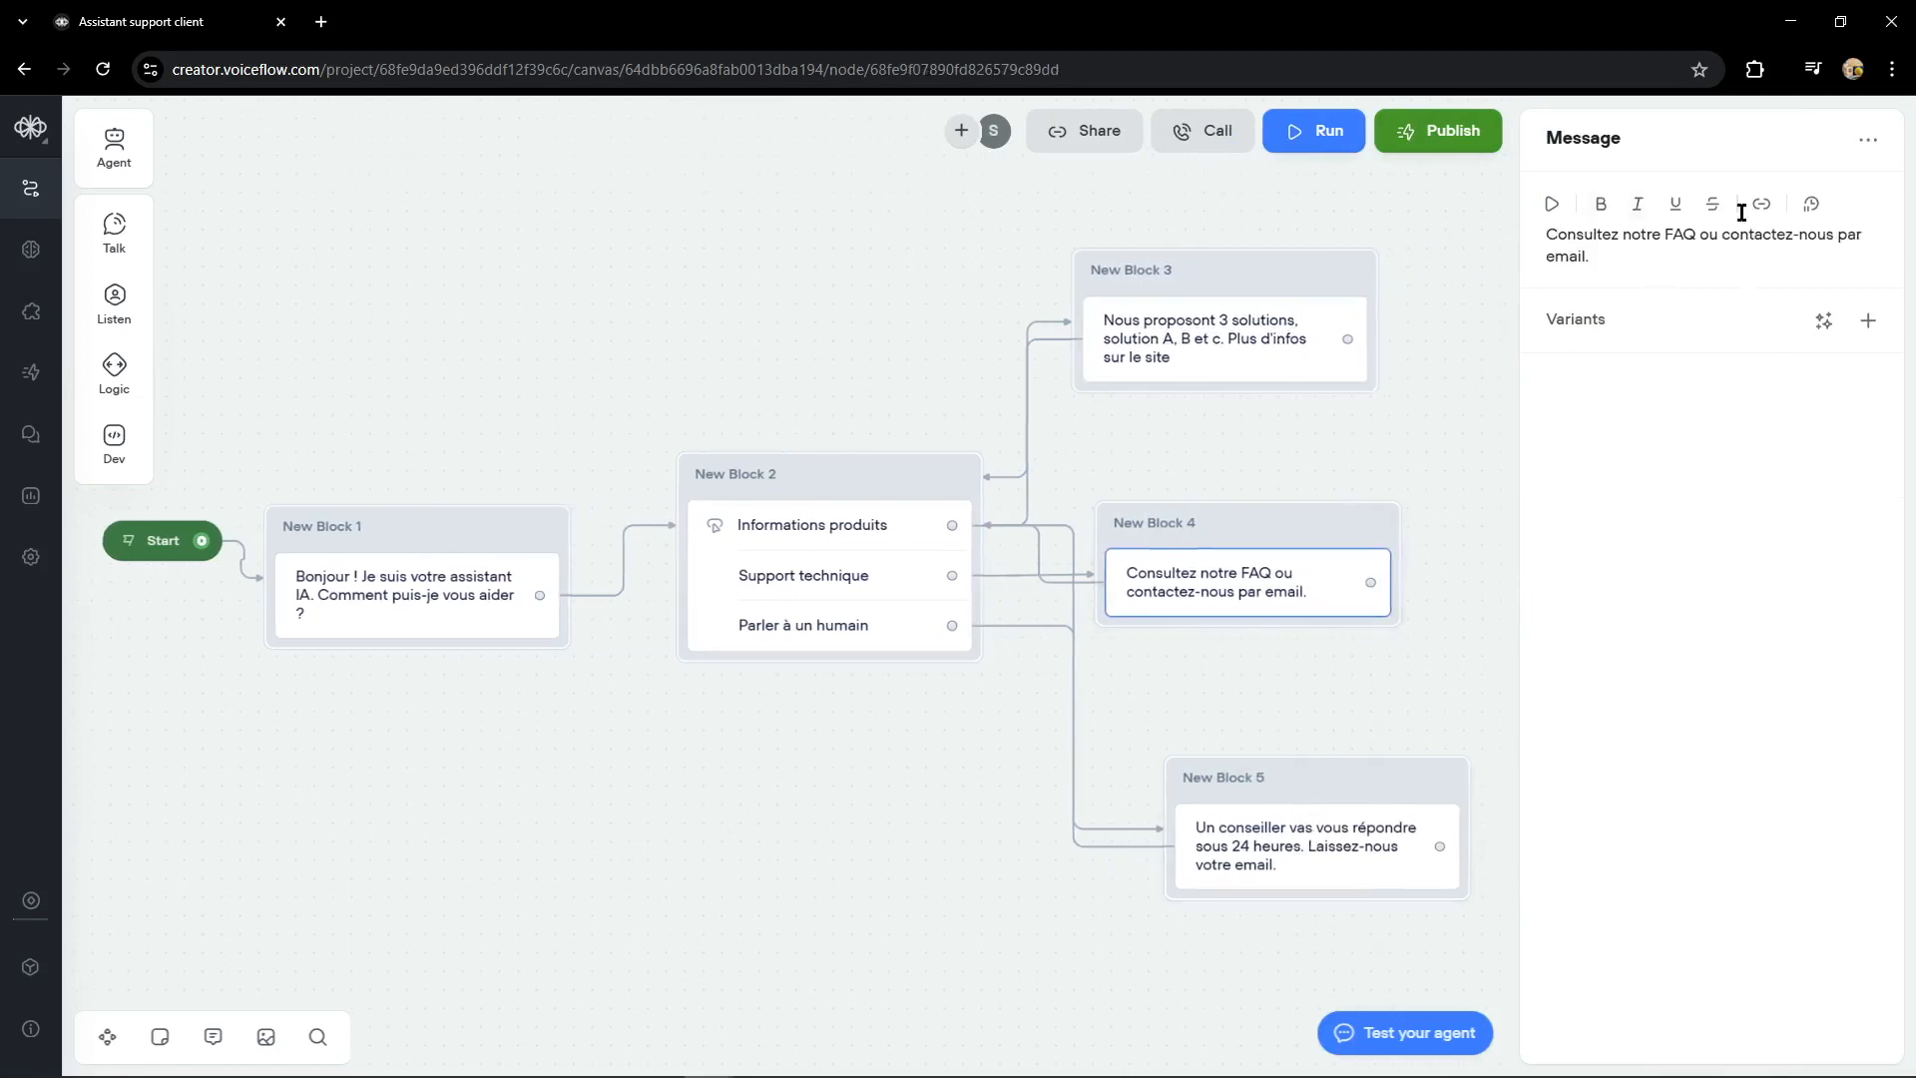
click(482, 596)
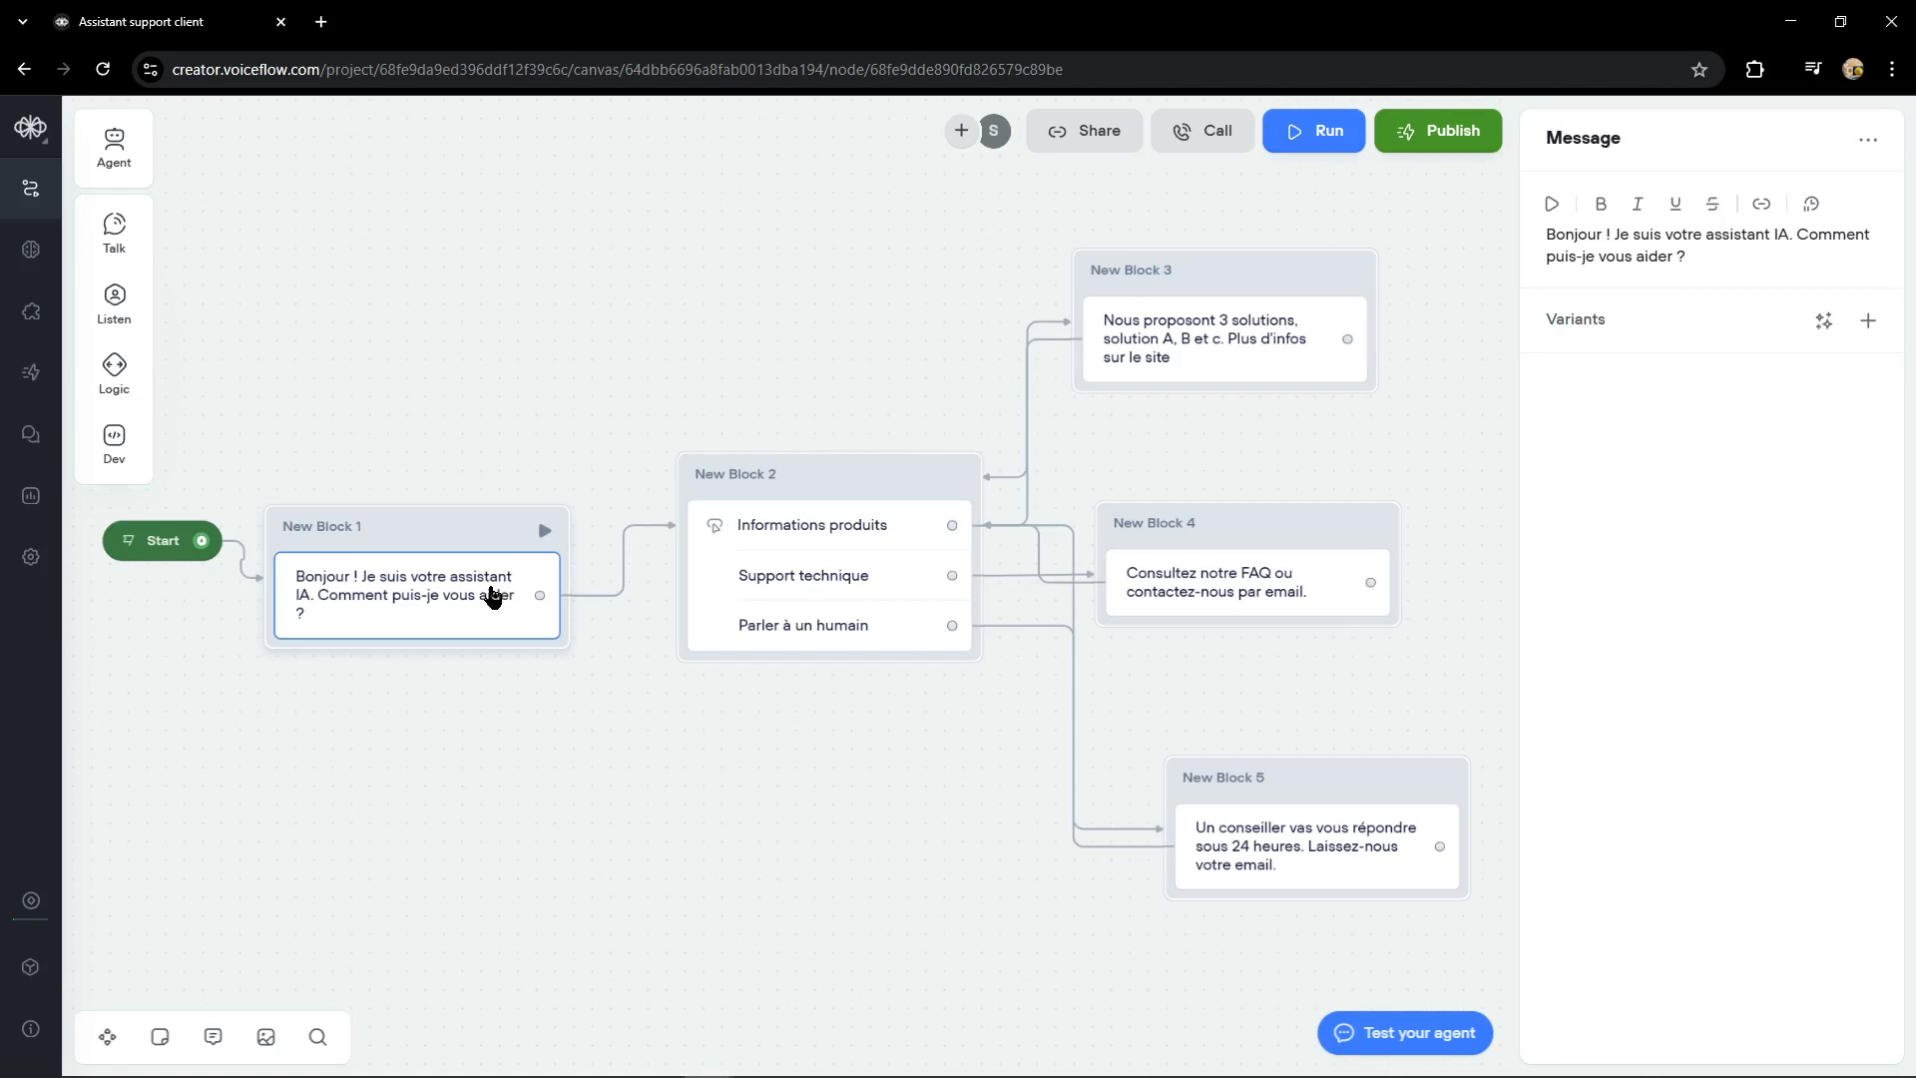
Step: Leave the assistant project and return to the workspace dashboard
click(29, 137)
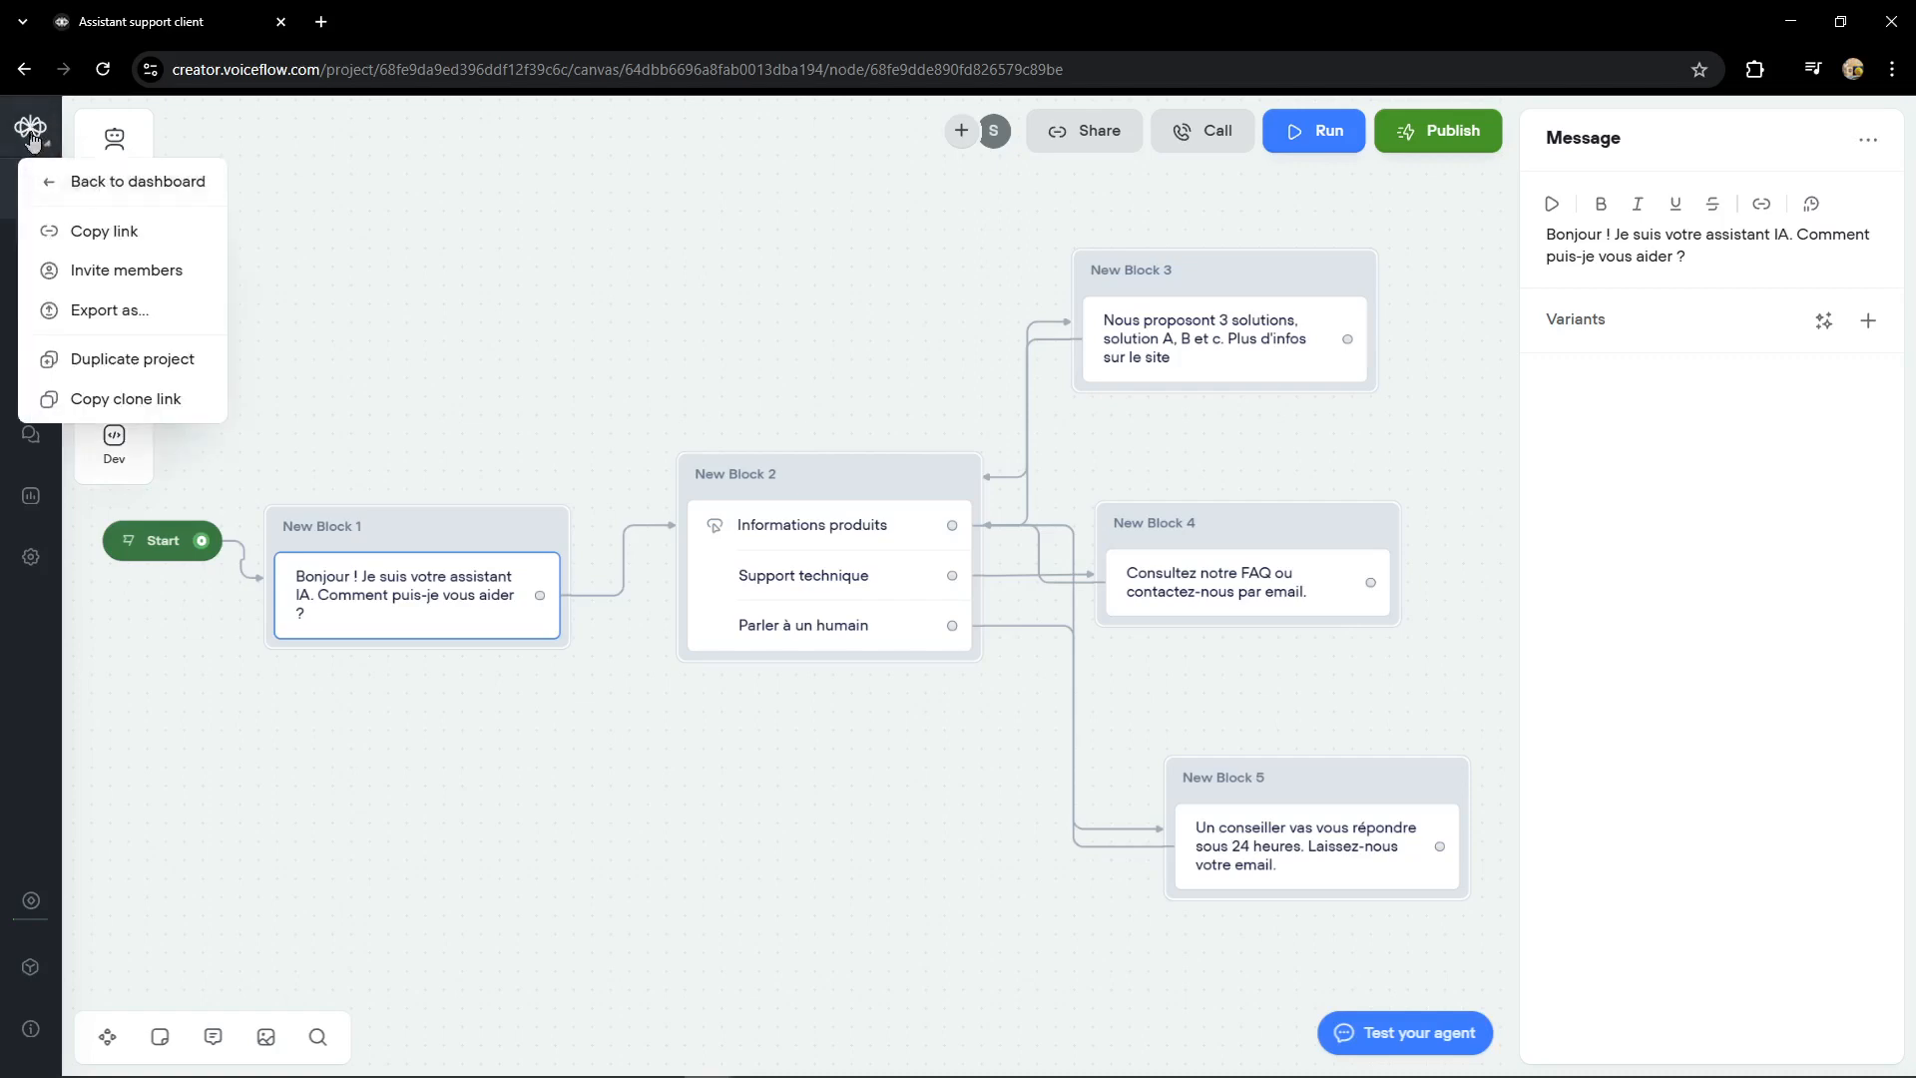
click(110, 191)
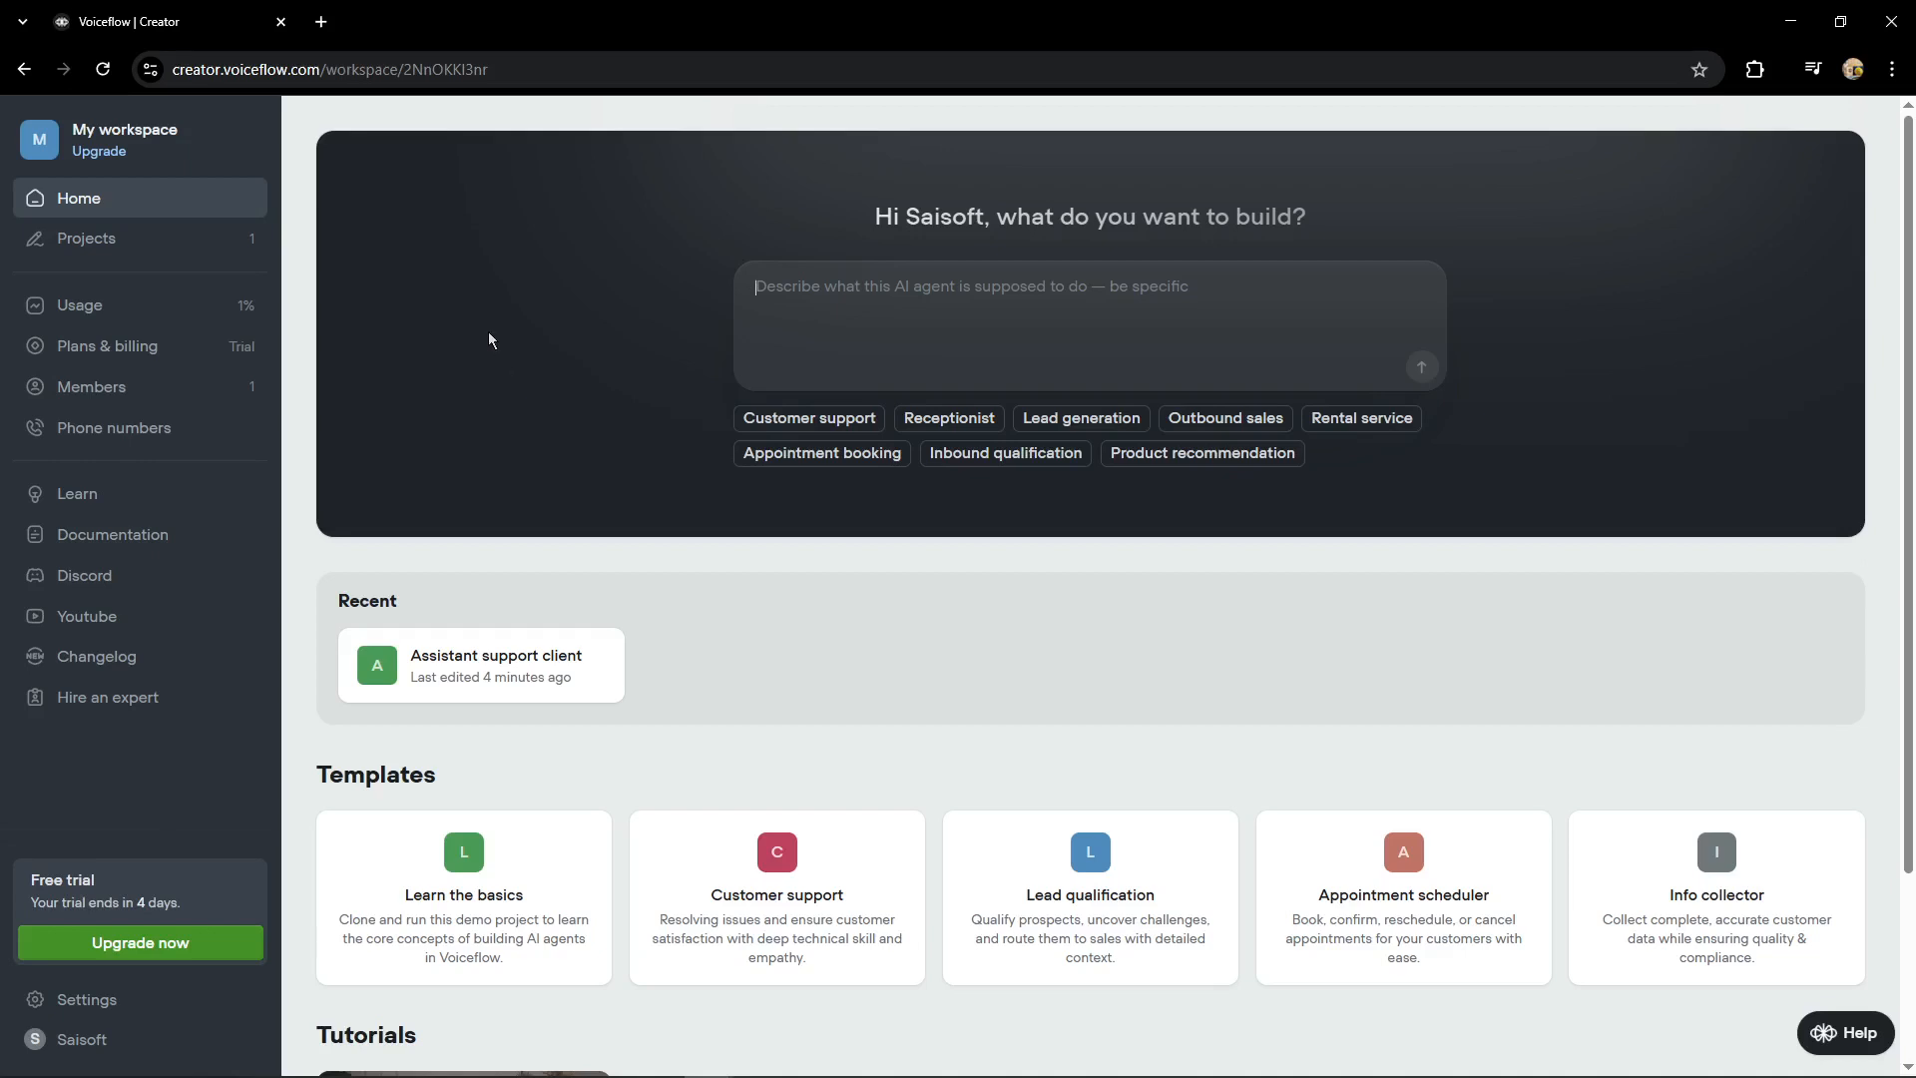
key(F12)
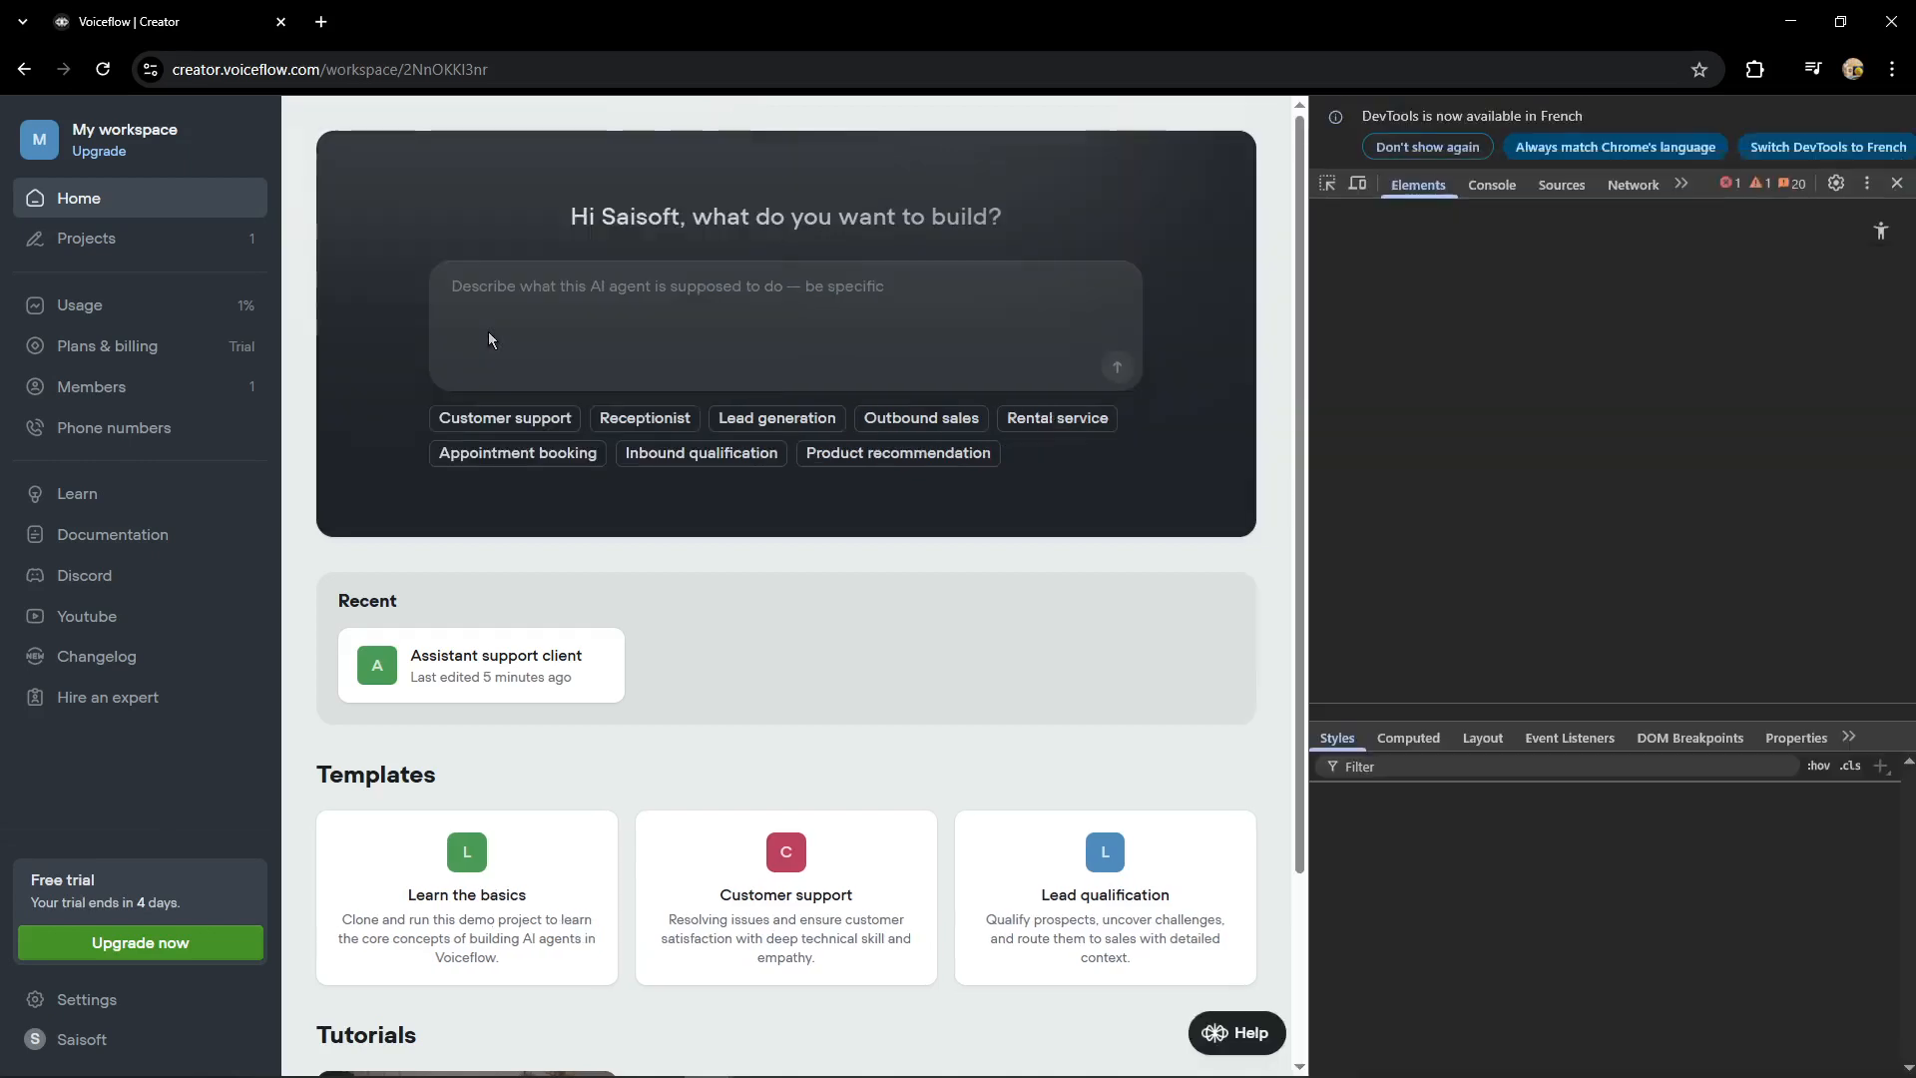